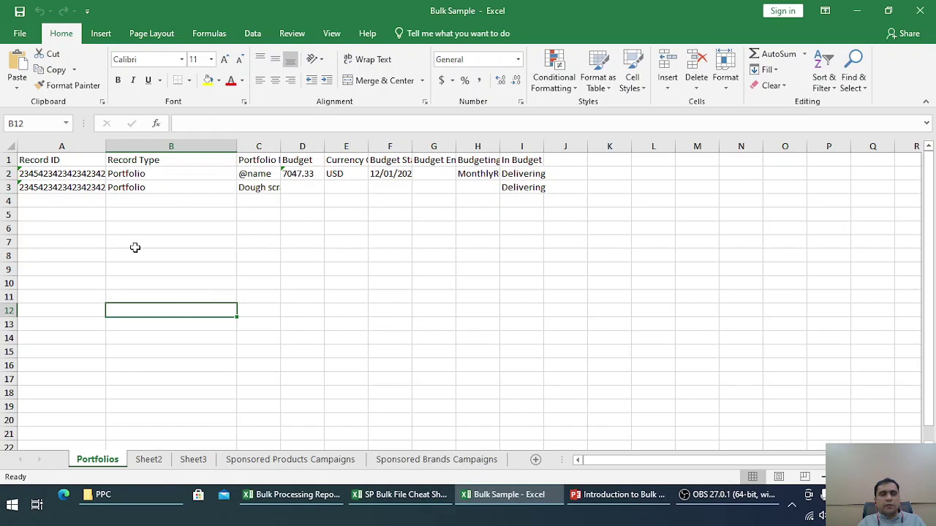
Step: Examine the portfolio records on the Portfolios sheet, from the Record ID column across to the Budget column
drag(67, 161, 58, 202)
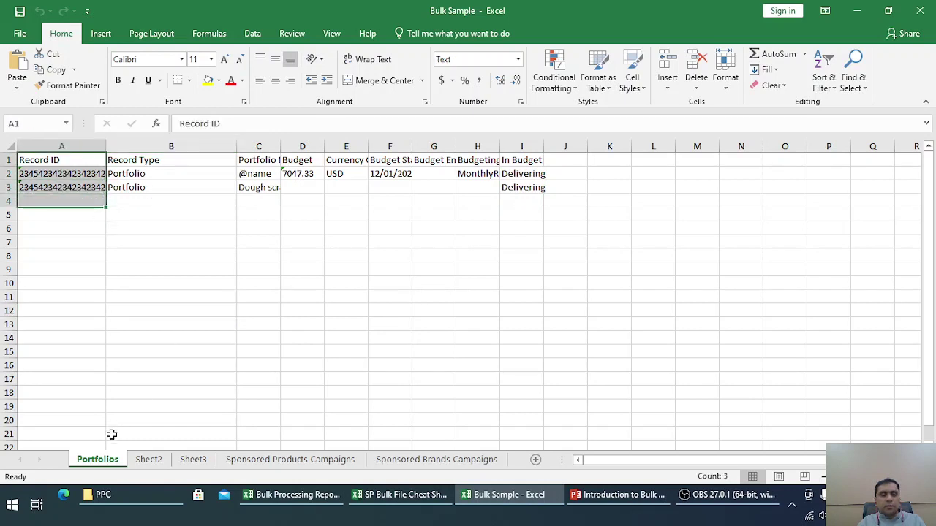
click(421, 227)
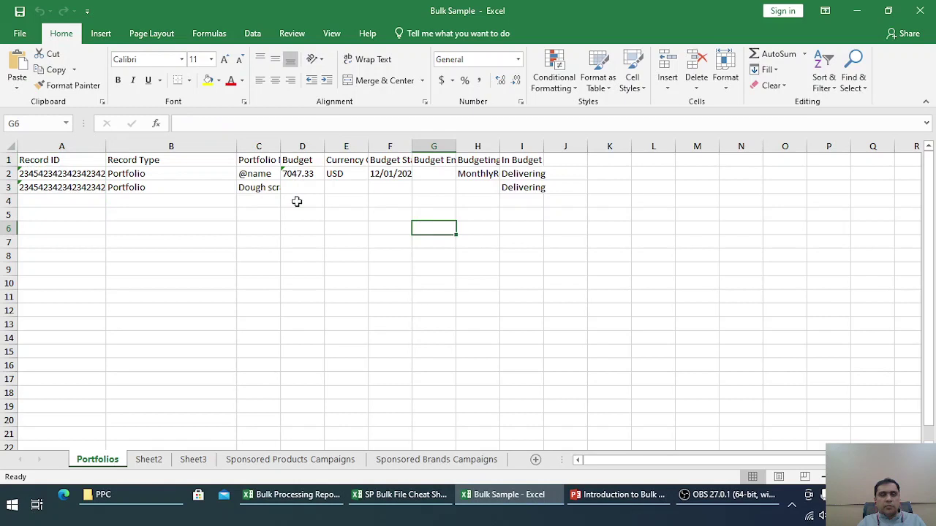
click(76, 175)
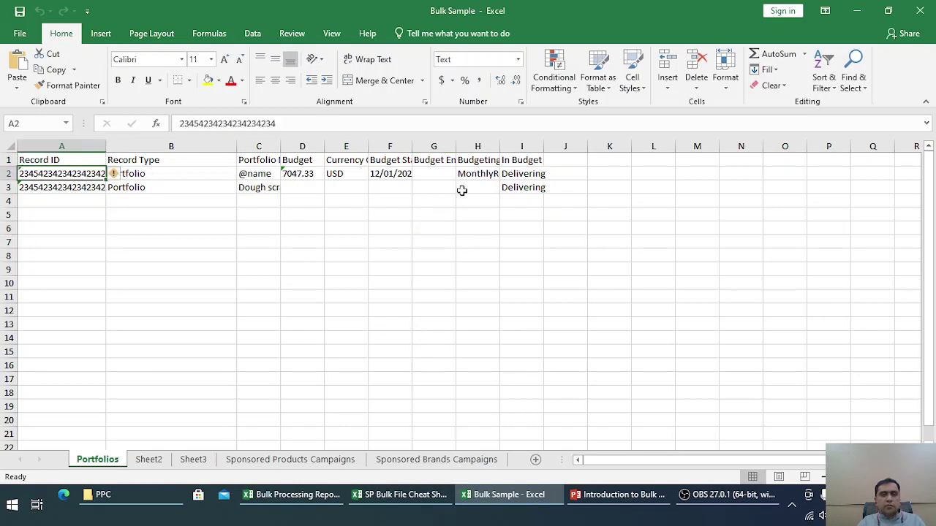
key(Tab)
key(Tab)
key(Tab)
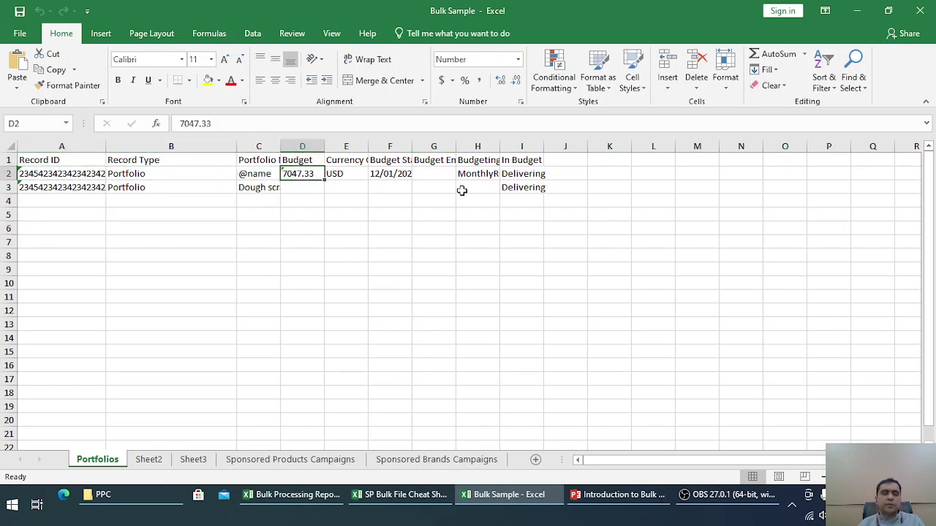
key(Left)
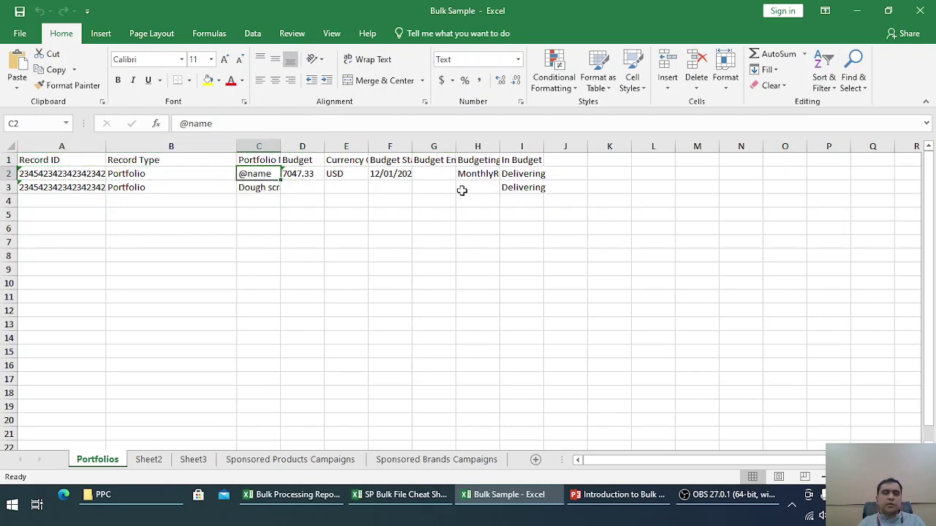
Step: Fit the Portfolio Name and Budgeting Policy columns of the Portfolios sheet to the width of their contents
double_click(284, 146)
click(314, 174)
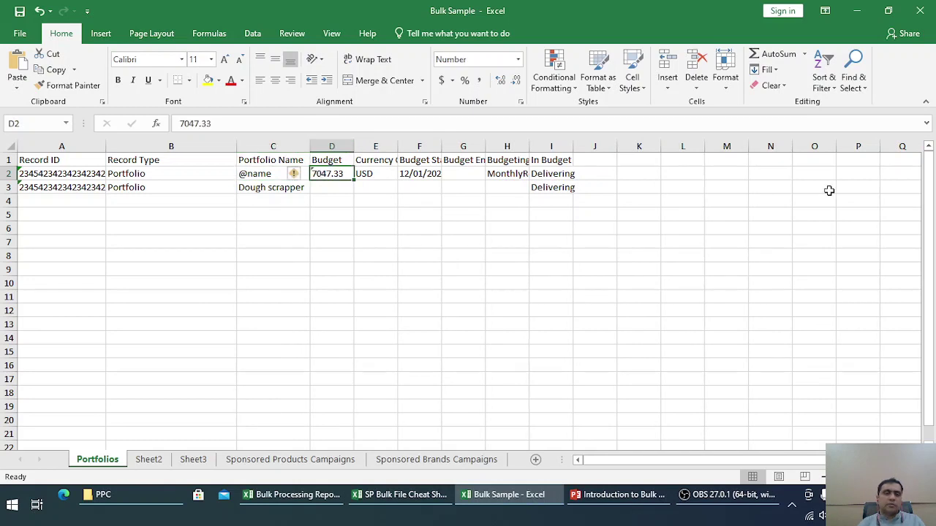
key(Tab)
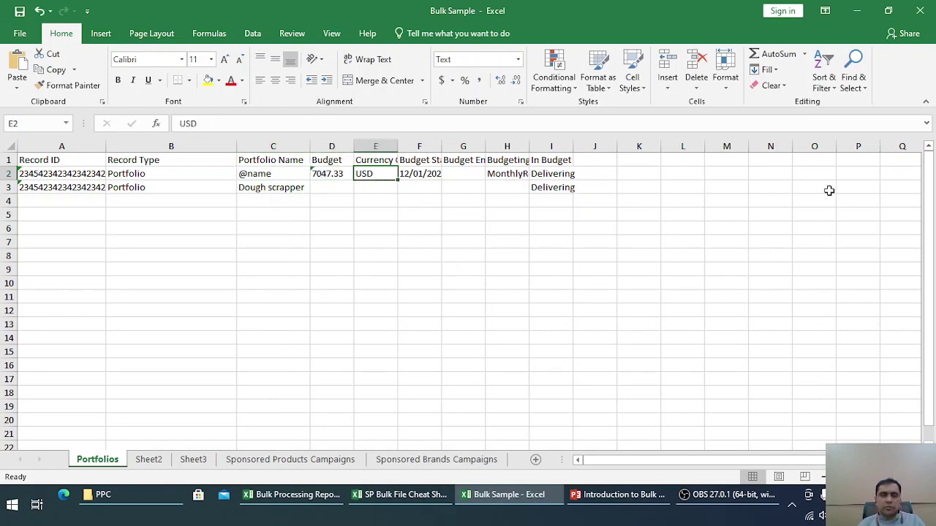
key(Tab)
key(Tab)
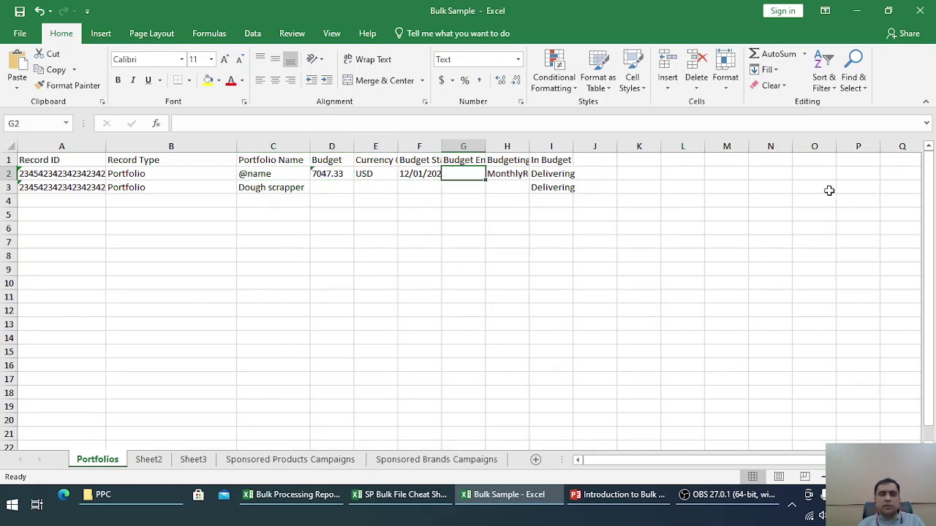
key(Tab)
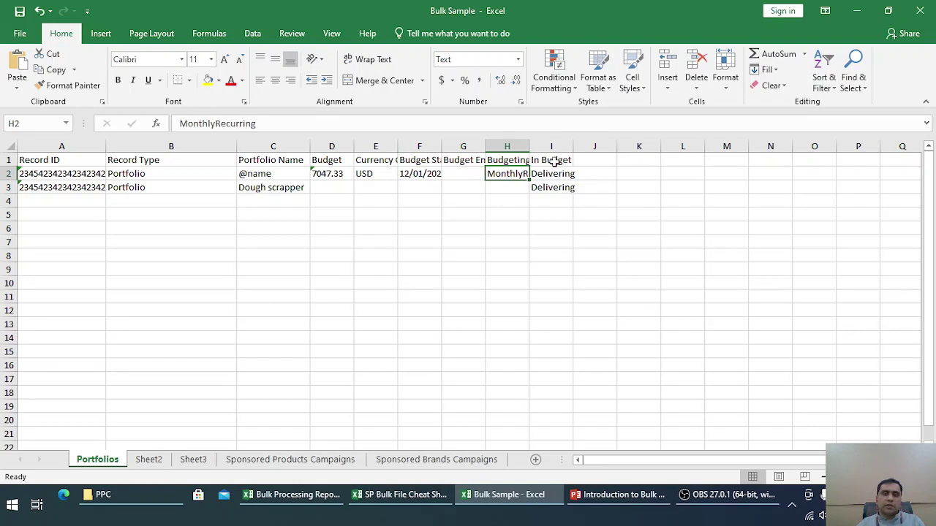
double_click(530, 146)
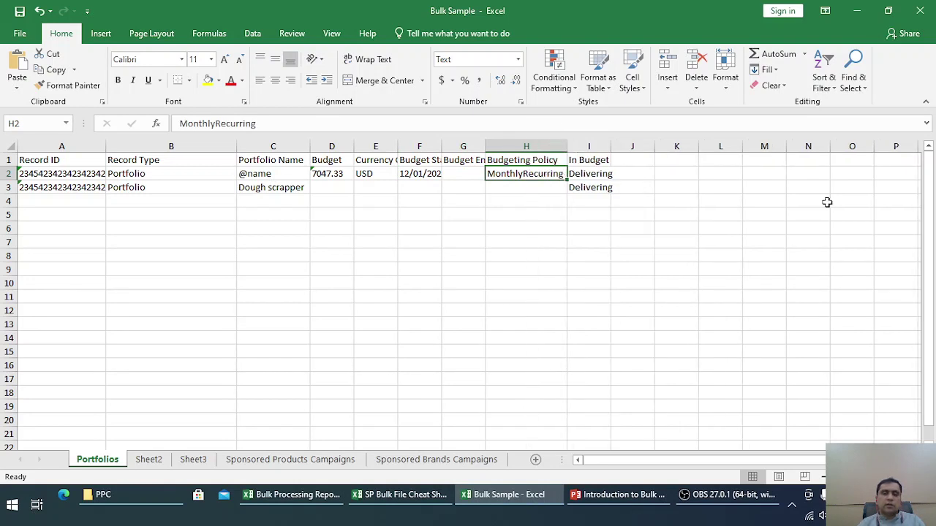
Step: Examine the Budgeting Policy and In Budget entries of both portfolio rows
key(Down)
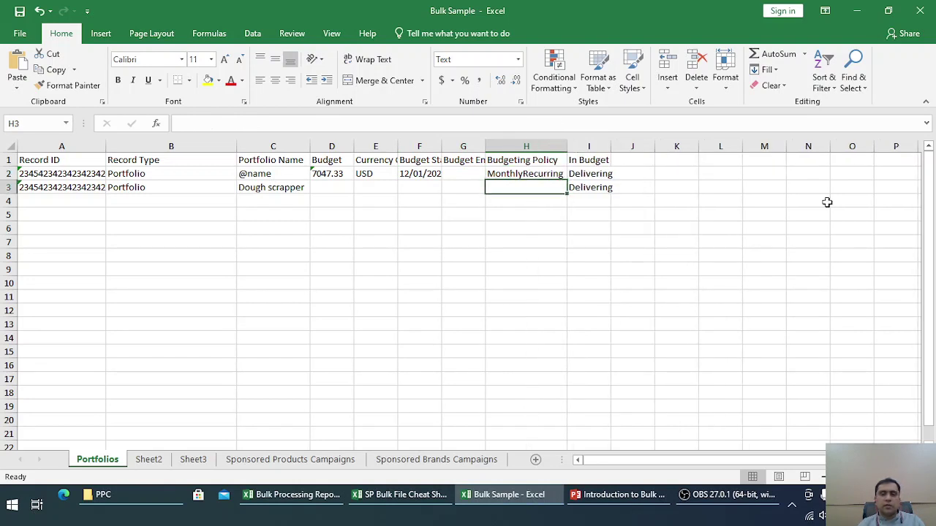
key(Up)
key(Right)
key(ctrl+c)
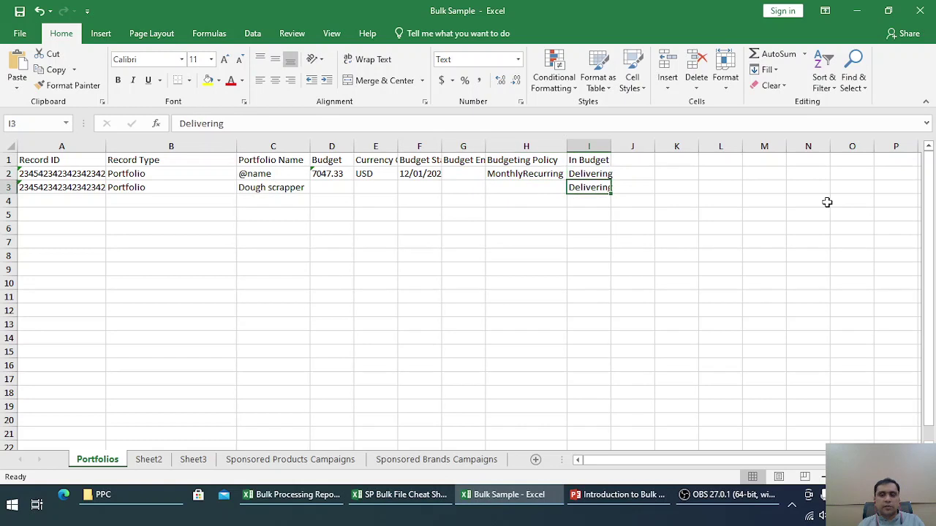
key(Down)
key(Up)
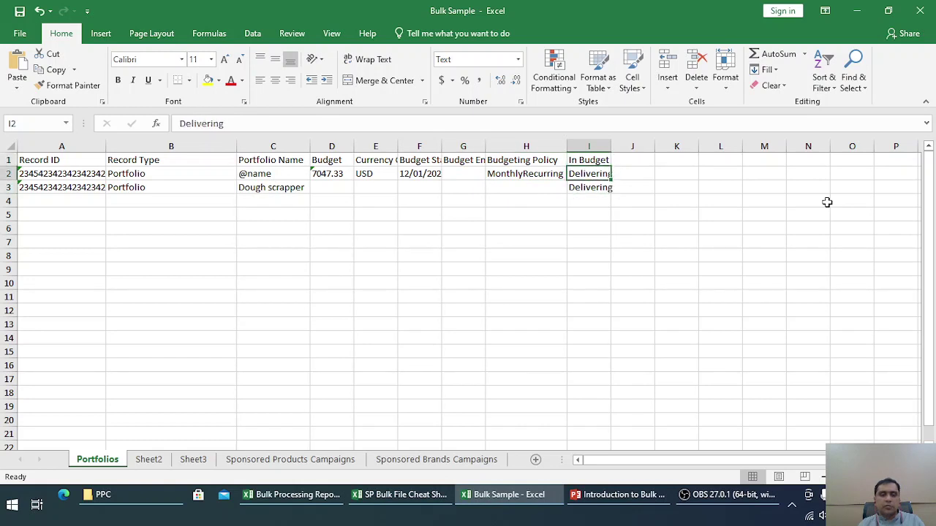
key(Up)
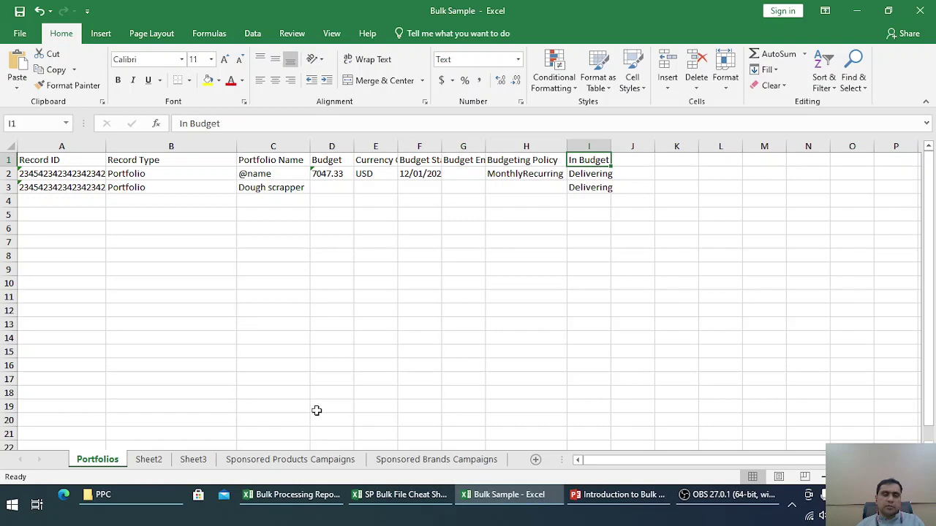
Step: Turn off the filter on the table in the Sponsored Products Campaigns sheet
click(300, 461)
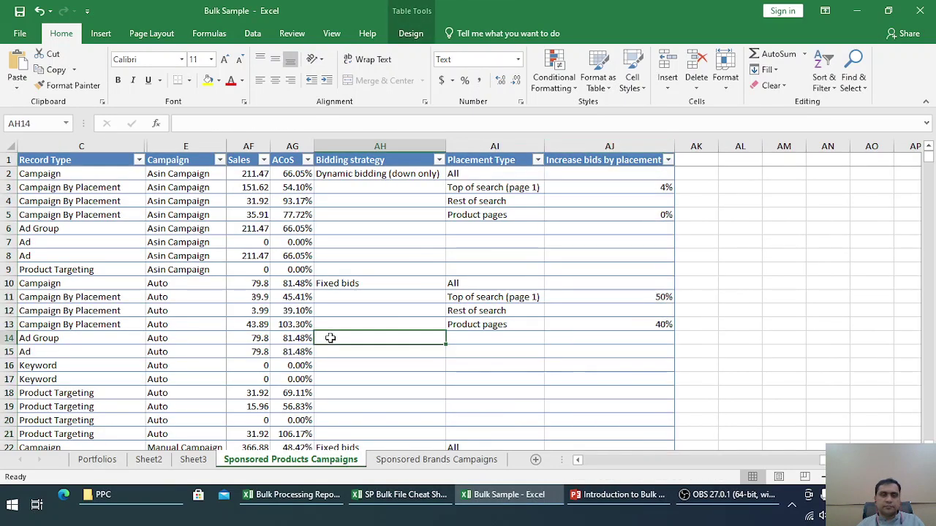
click(252, 201)
click(252, 33)
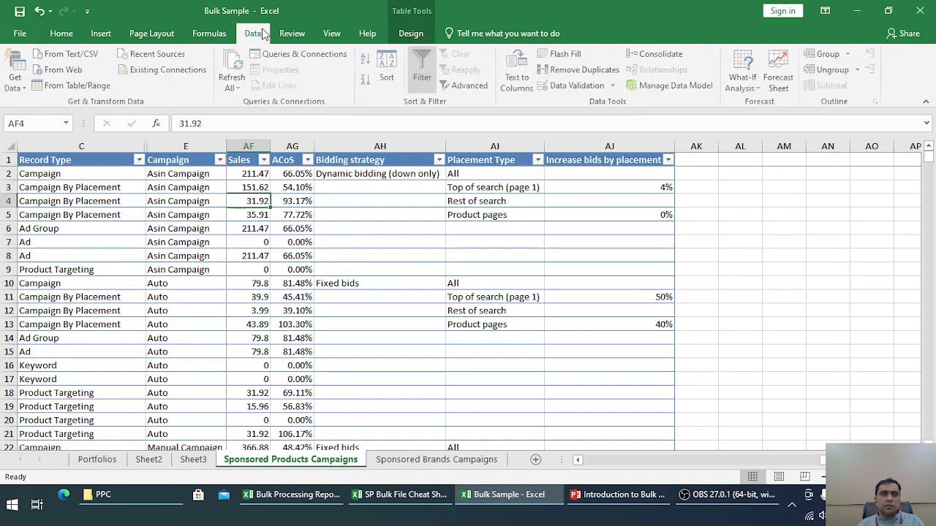
click(422, 73)
Step: Unhide all hidden columns across the whole Sponsored Products Campaigns sheet
click(367, 242)
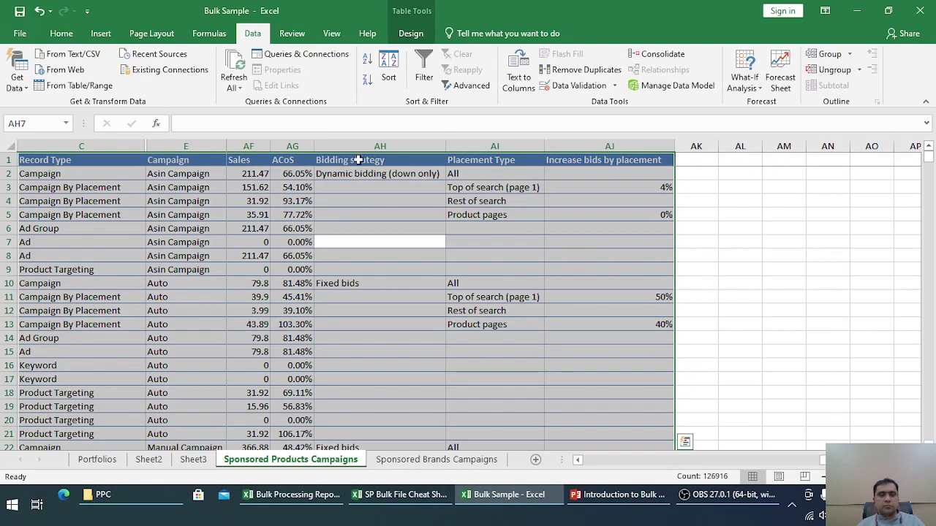
click(362, 146)
right_click(364, 148)
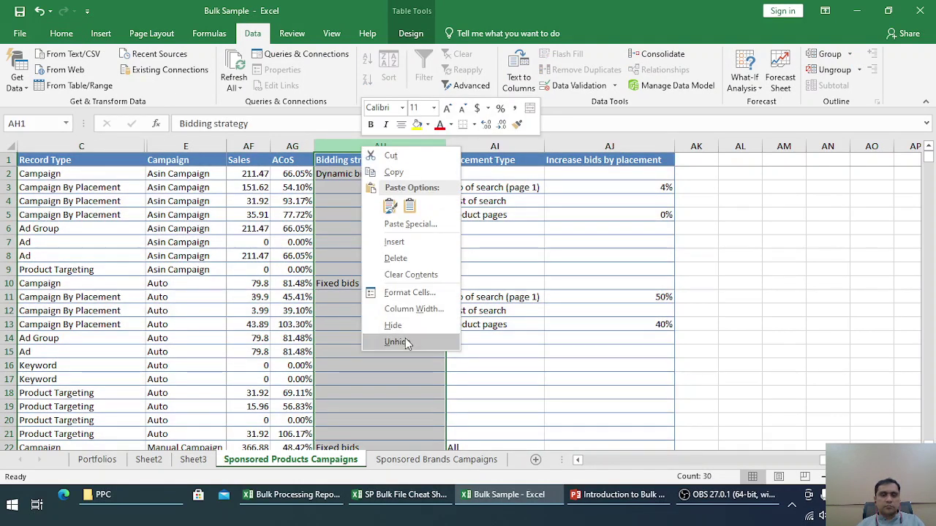
click(403, 342)
click(358, 244)
key(ctrl+a)
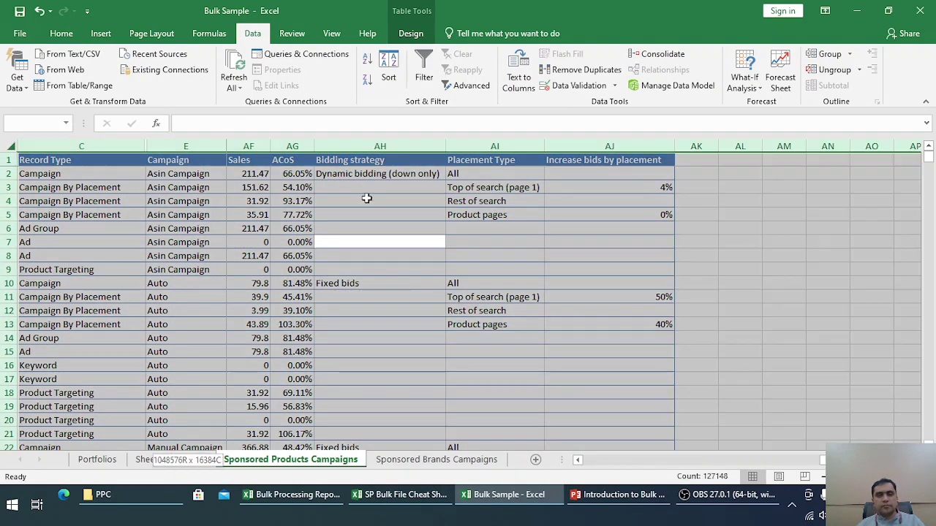
right_click(372, 149)
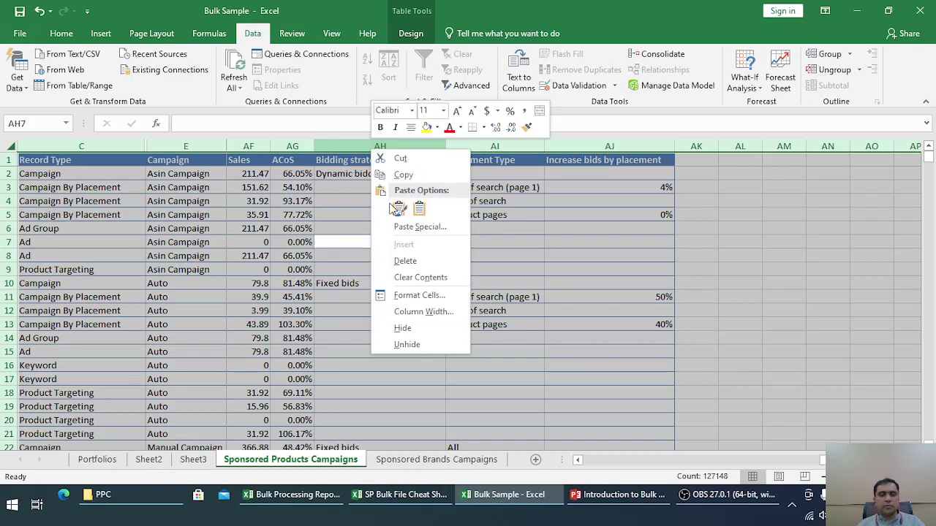
click(418, 347)
click(401, 300)
scroll(439, 298, down, 6)
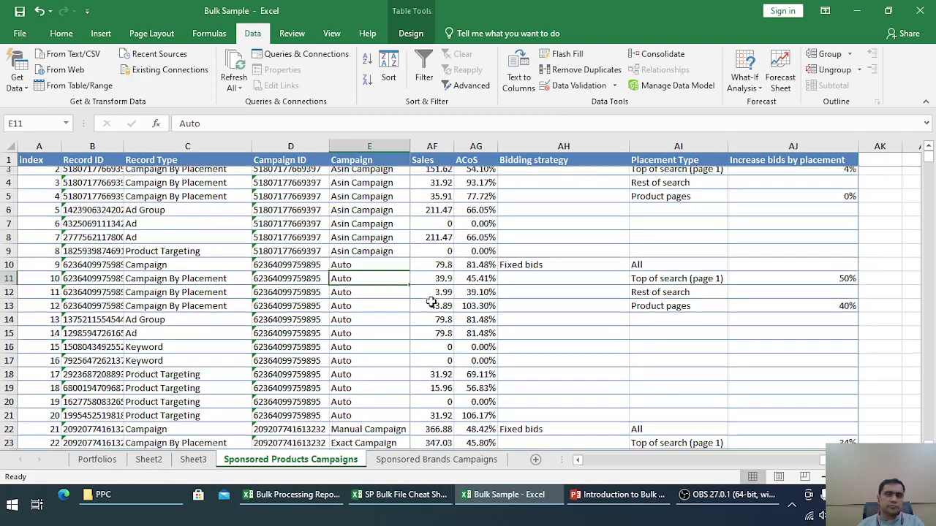
scroll(432, 296, up, 6)
Step: Examine the unhidden campaign columns along row 6, from Sales back to Record ID
click(431, 228)
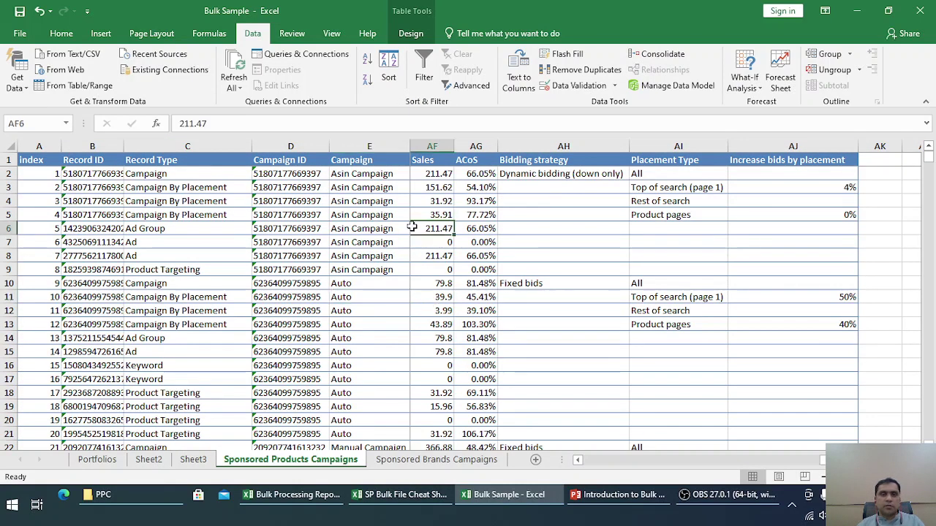
key(ctrl+shift+0)
key(Left)
key(Left)
key(Left)
key(Left)
key(Left)
key(Left)
key(Left)
key(Left)
key(Left)
key(Left)
key(Left)
key(Left)
key(Left)
key(Left)
key(Left)
key(Left)
key(Left)
key(Left)
key(Left)
key(Left)
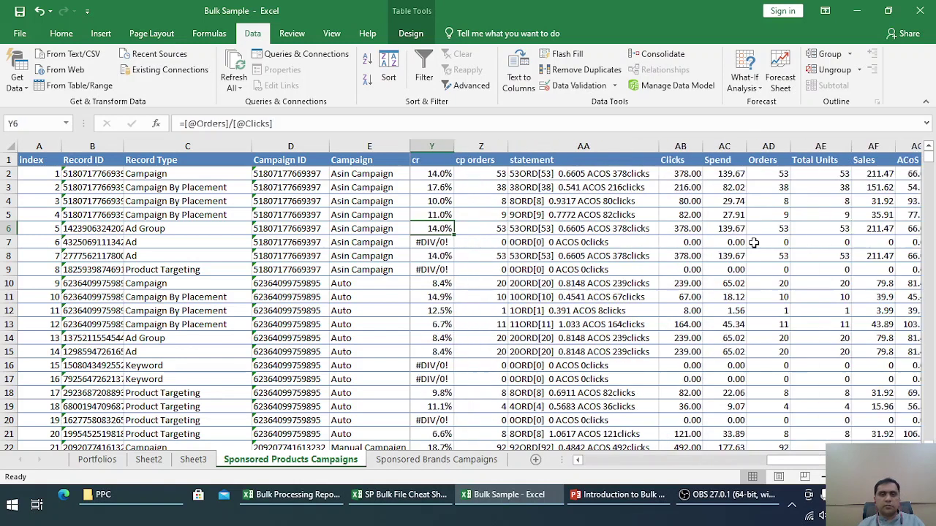
key(Right)
key(Right)
key(Right)
key(Right)
key(Right)
key(Right)
key(Right)
key(Right)
key(Right)
key(Right)
key(Right)
key(Right)
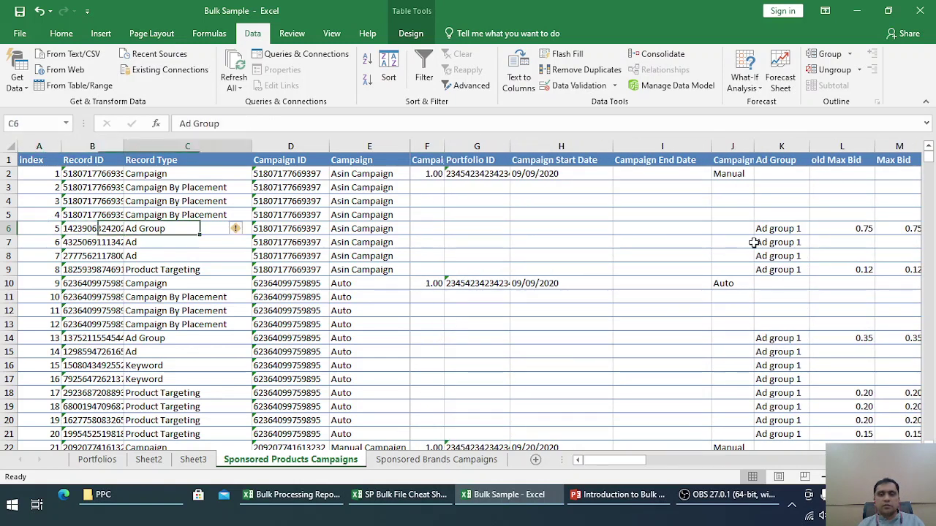
key(Right)
key(Left)
key(Left)
key(Left)
key(Left)
key(Left)
key(Left)
key(Left)
key(Left)
key(Left)
key(Left)
key(Left)
key(Left)
key(Left)
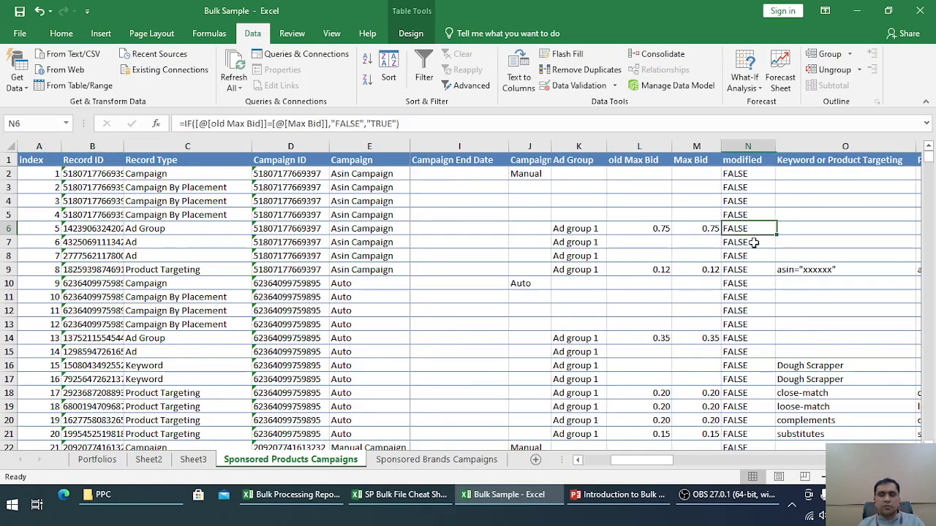
key(Right)
key(Right)
key(Right)
key(Right)
key(Right)
key(Right)
key(Right)
key(Right)
key(Right)
key(Right)
key(Right)
key(Right)
key(Right)
key(Right)
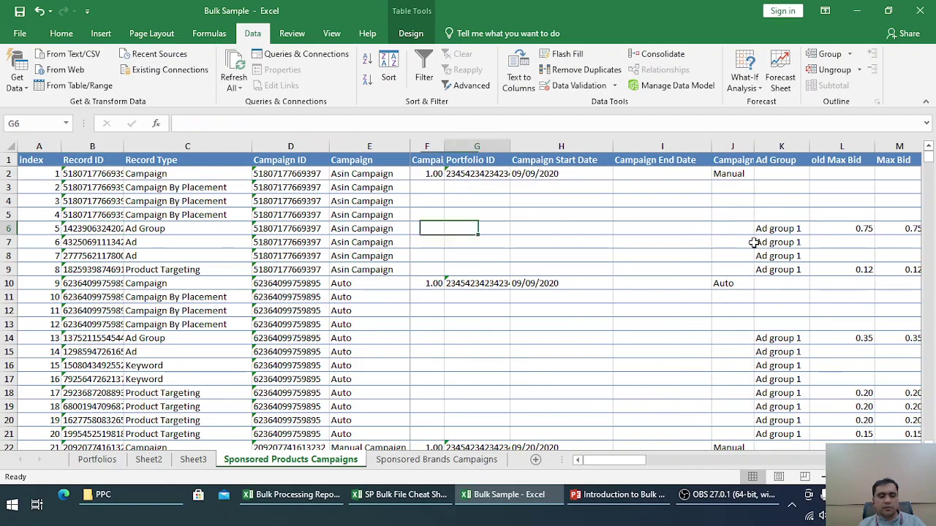
key(Left)
key(Left)
key(Left)
key(Left)
key(Left)
key(Left)
key(Left)
key(Left)
key(Left)
key(Left)
key(Left)
key(Left)
key(Left)
key(Left)
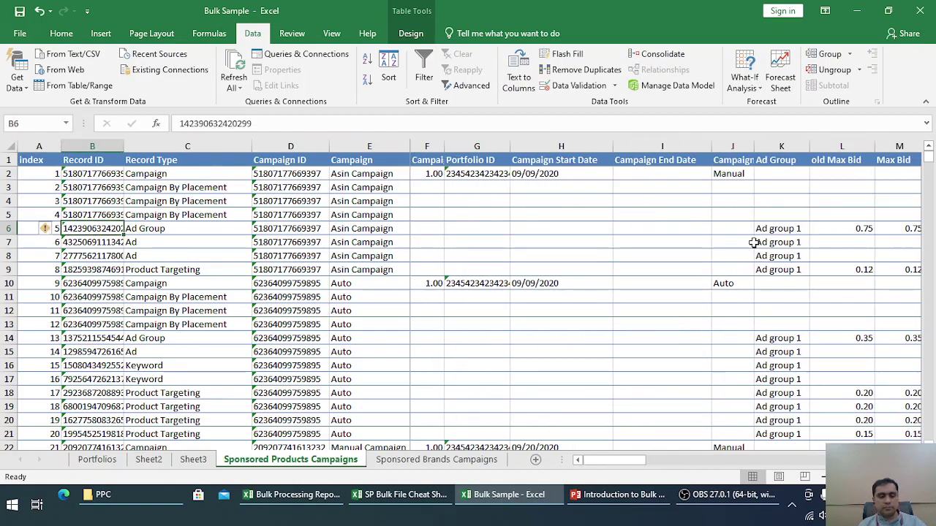
Step: In the plain, unformatted version of the Bulk Sample workbook, fit all Sponsored Products Campaigns columns to the width of their contents
key(alt+Tab)
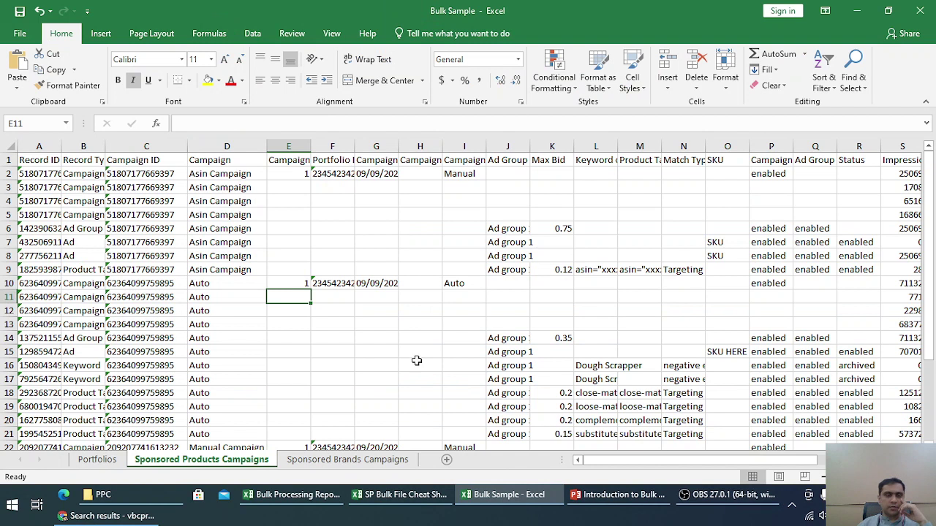
click(162, 230)
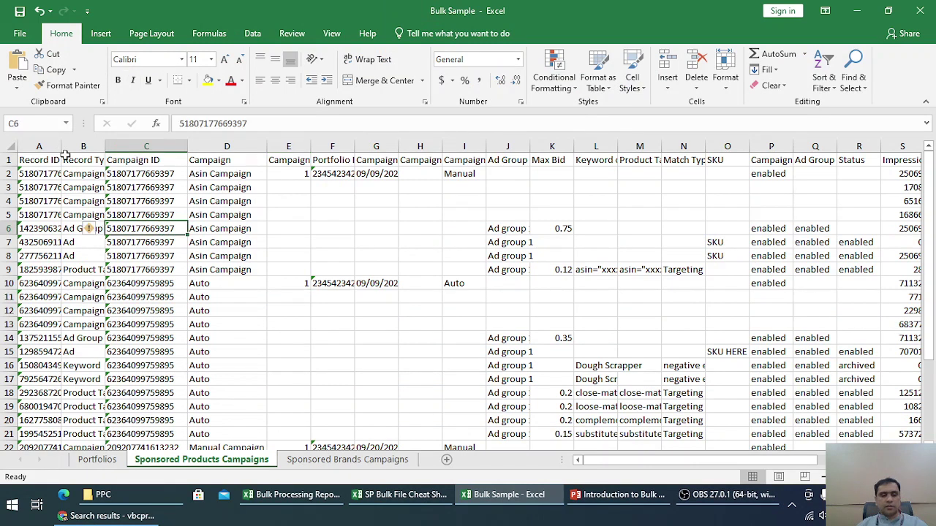
key(ctrl+a)
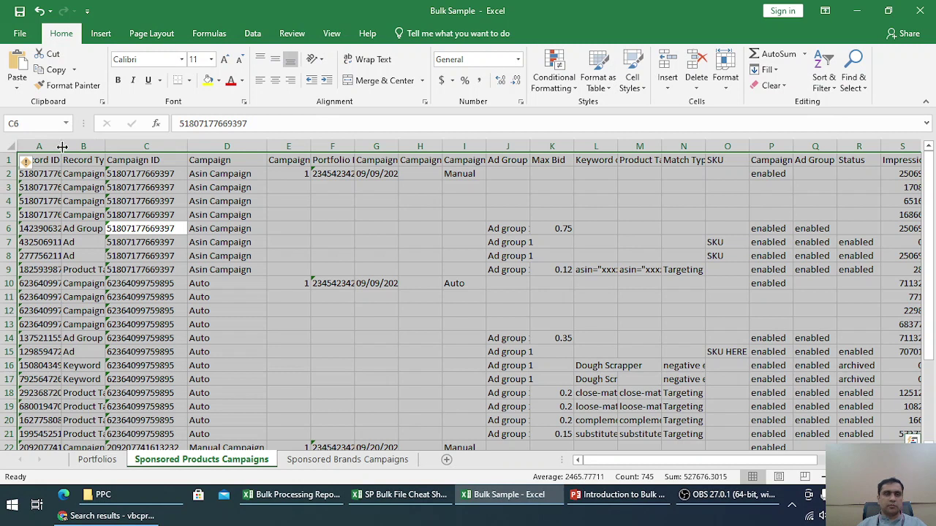
double_click(62, 146)
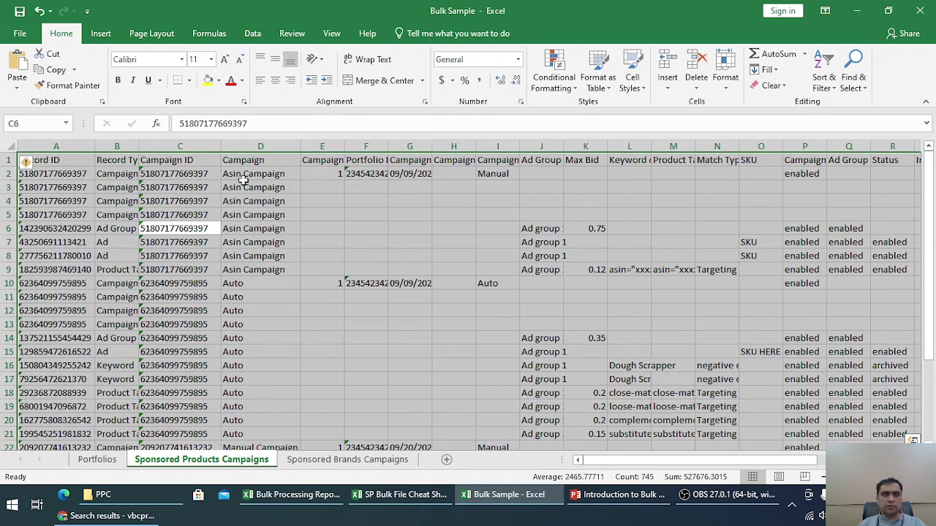
click(56, 175)
drag(56, 146, 774, 131)
double_click(718, 146)
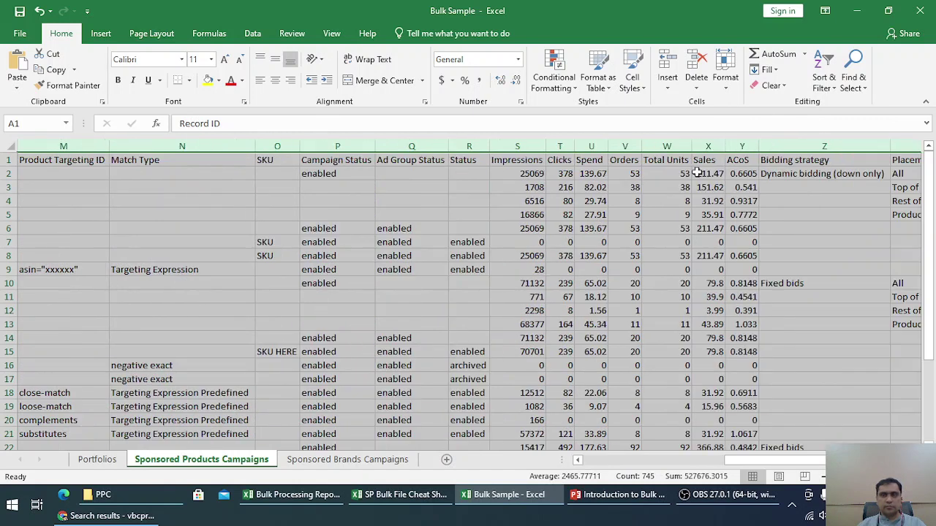
Step: Return to the start of the Sponsored Products Campaigns sheet and examine the Record ID column
click(557, 300)
drag(741, 460, 480, 462)
click(60, 162)
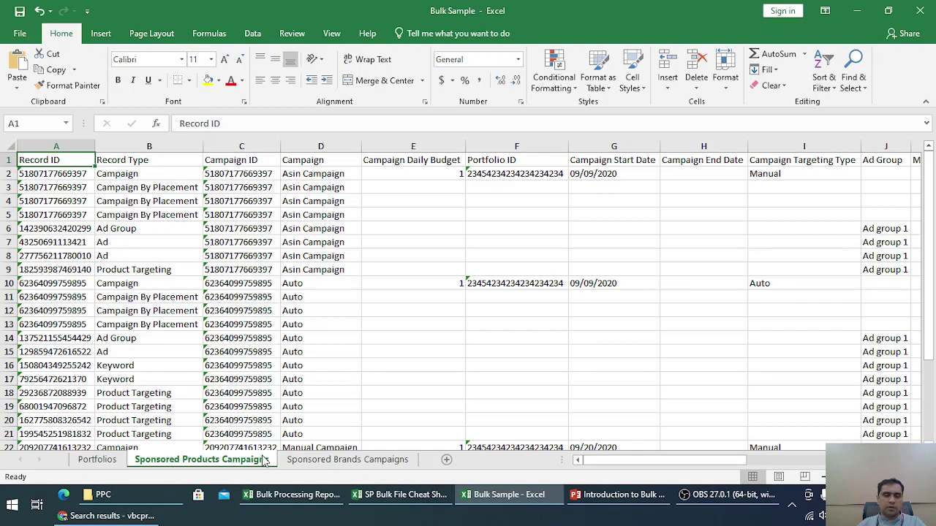
click(45, 176)
click(51, 146)
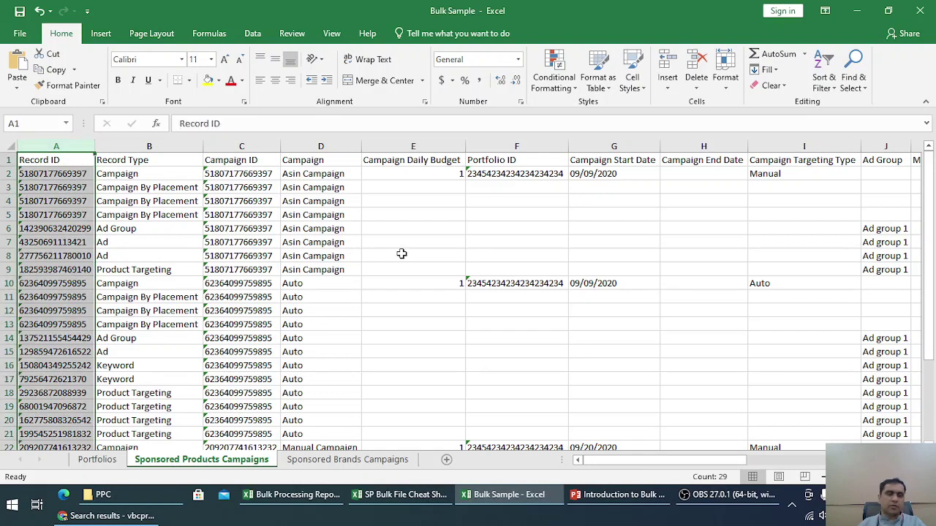
key(Down)
key(Up)
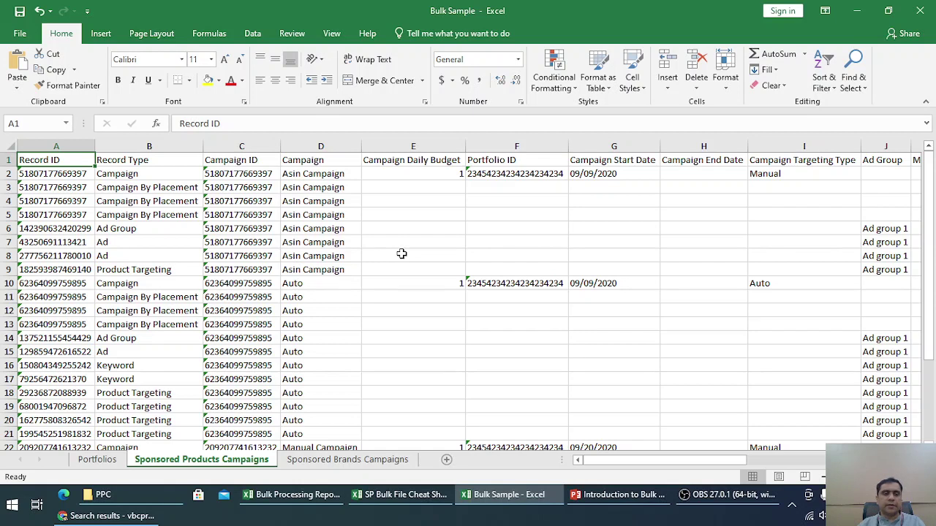
Step: Examine the first entries of the Record ID column, down to row 5
key(Down)
key(Down)
key(Down)
key(Down)
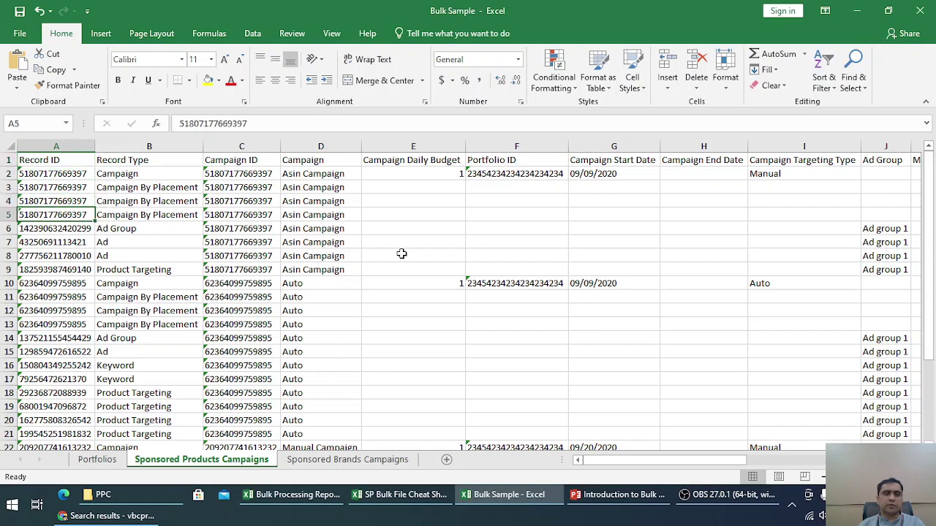
Step: Examine the Record Type column from its header down to the Keyword rows, and return to the first Campaign record
key(Right)
key(Up)
key(Up)
key(Up)
key(Up)
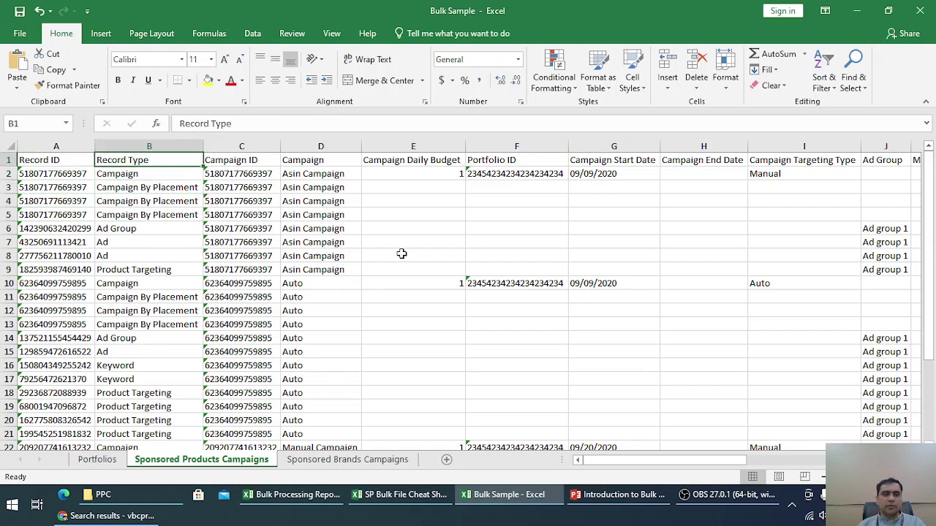
key(Down)
key(Down)
key(Down)
key(Down)
key(Down)
key(Down)
key(Down)
key(Down)
key(Down)
key(Down)
key(Down)
key(Down)
key(Down)
key(Down)
key(Down)
key(Down)
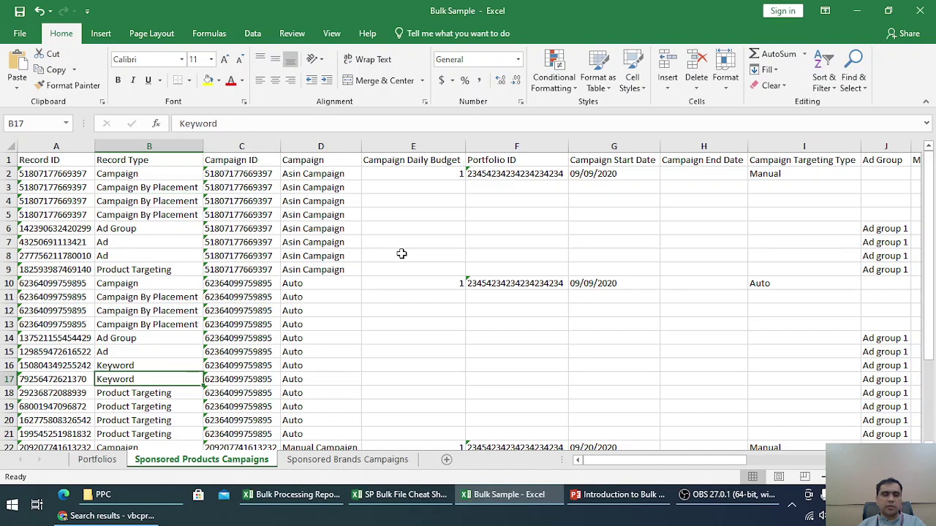
key(Up)
key(Up)
key(Up)
key(Up)
key(Up)
key(Up)
key(Up)
key(Up)
key(Up)
key(Up)
key(Up)
key(Up)
key(Up)
key(Up)
key(Up)
key(Up)
key(Down)
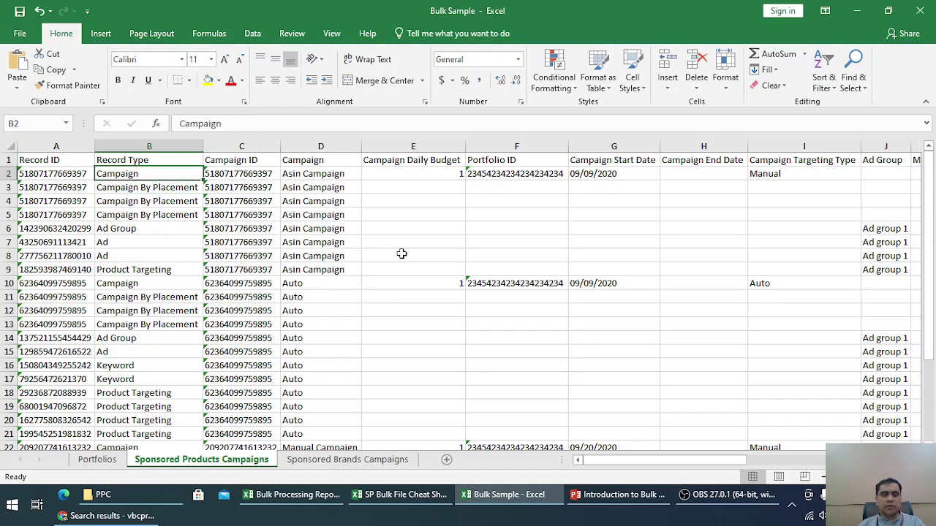
Step: Go through the record types of the first campaign, down to the second Campaign record in row 10, and return to row 2
key(Down)
key(Down)
key(Down)
key(Down)
key(Down)
key(Down)
key(Down)
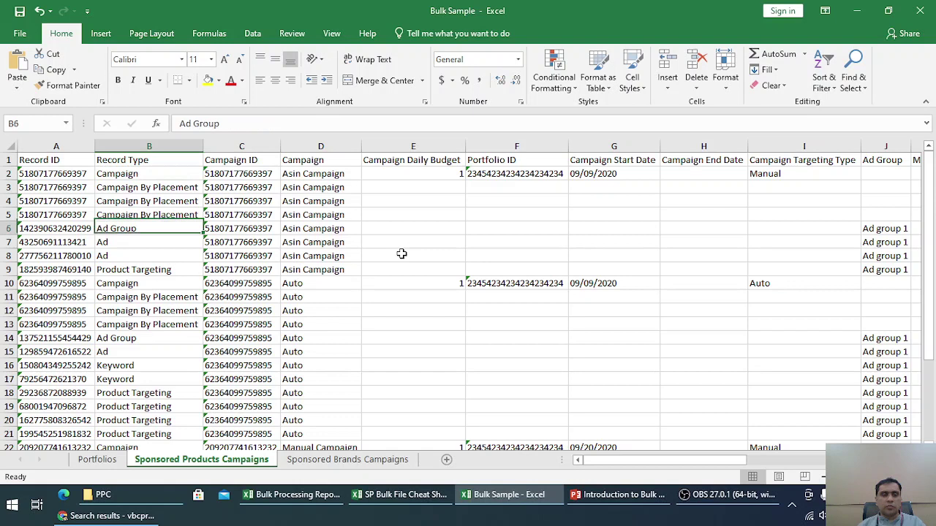
key(Down)
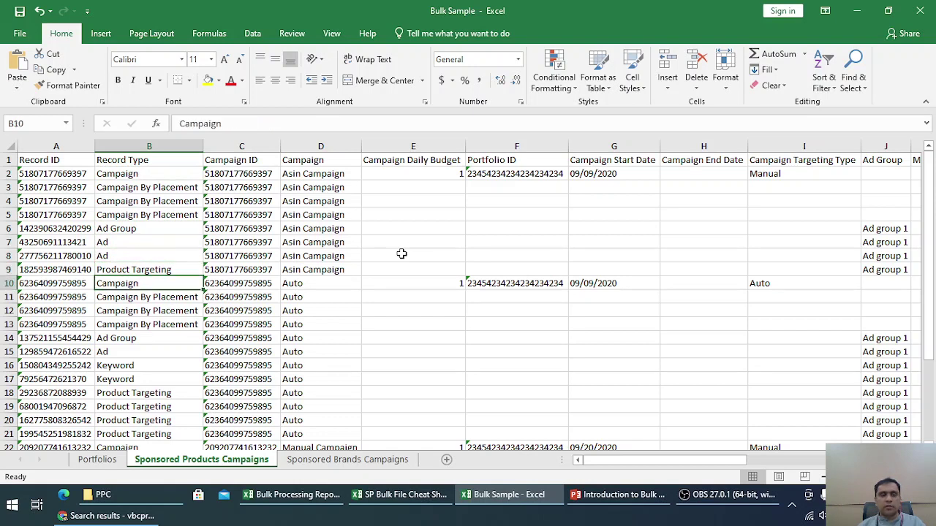
key(Up)
key(Up)
key(Up)
key(Up)
key(Up)
key(Up)
key(Up)
key(Up)
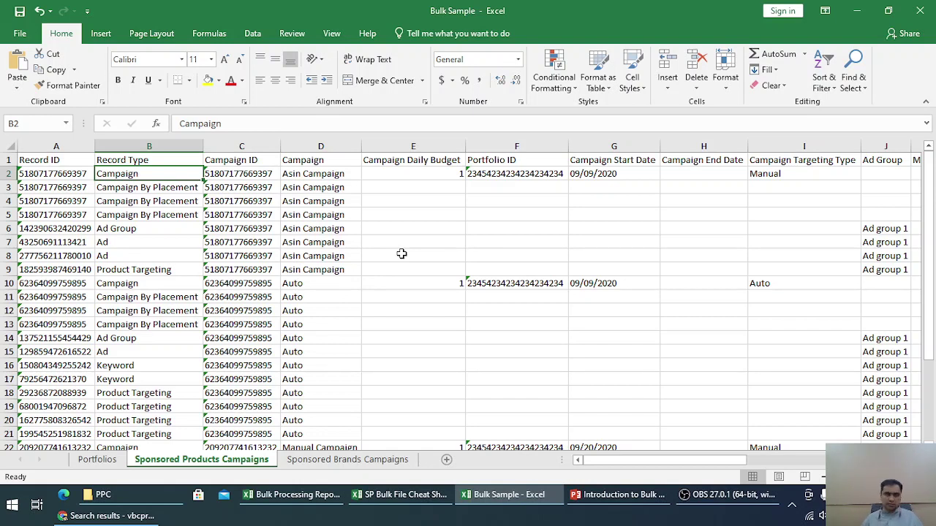
Step: Examine the Campaign By Placement, Ad Group, Ad and Product Targeting records of the first campaign
click(192, 221)
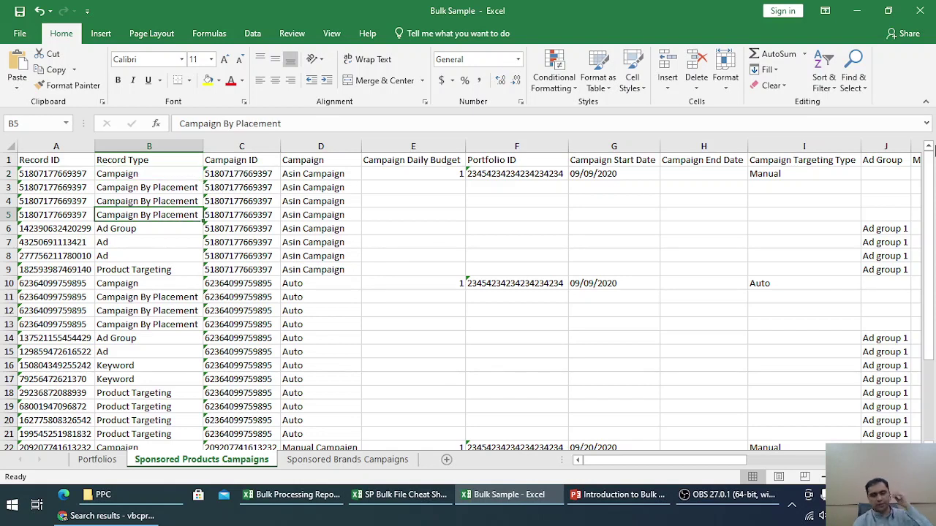
key(Up)
key(Up)
key(Up)
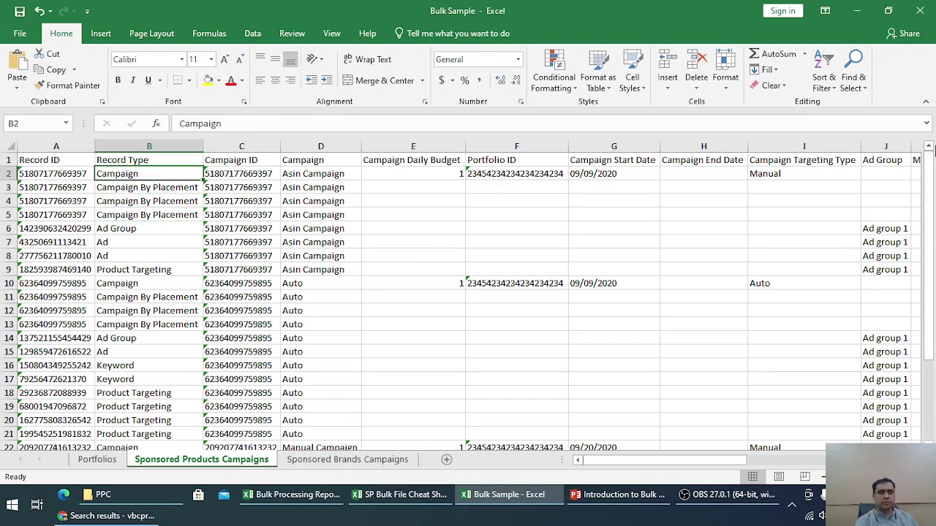
key(Down)
key(Down)
key(Down)
key(Down)
key(Up)
key(Up)
key(Up)
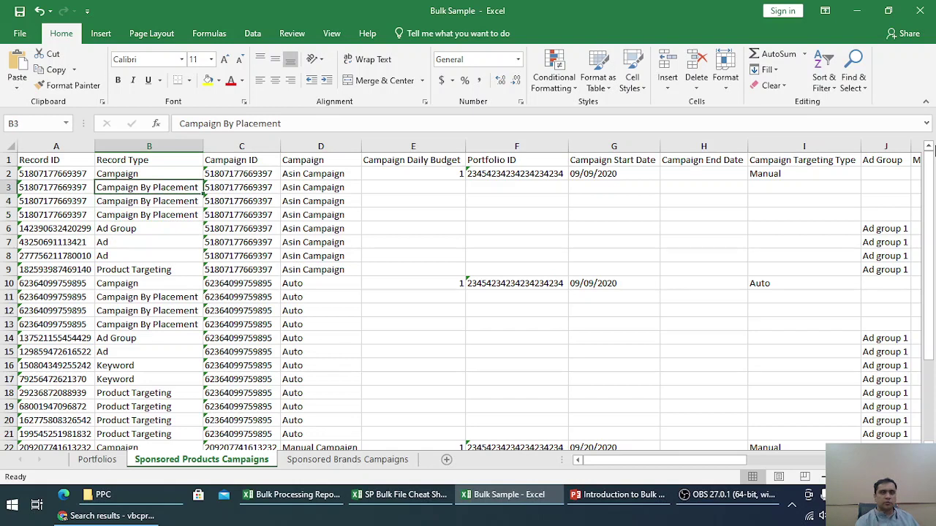
key(Down)
key(Down)
key(Down)
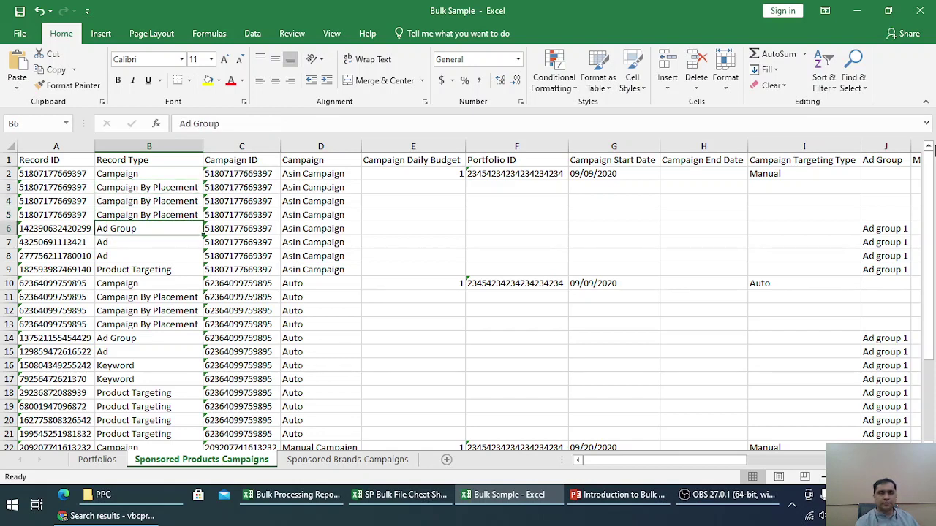
key(Down)
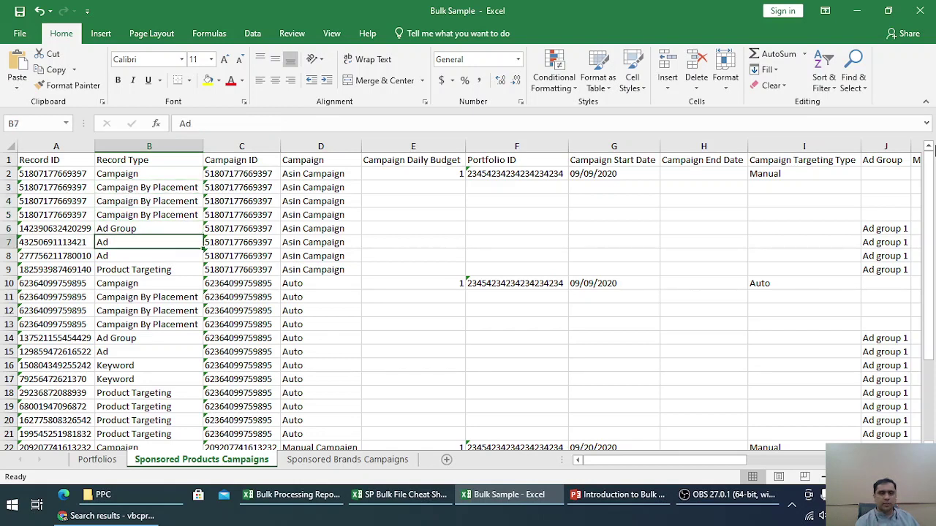
key(Down)
key(Down)
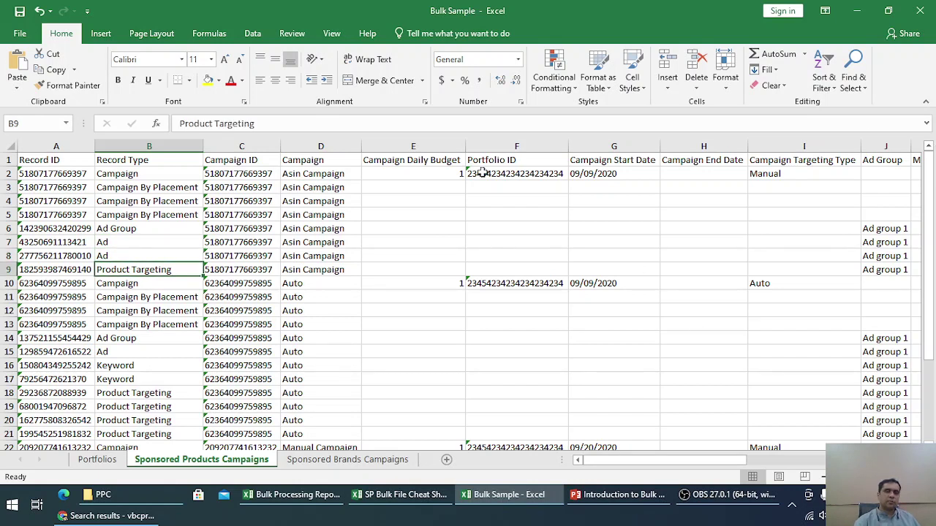
Step: Turn on filtering for the header row of the Sponsored Products Campaigns data
click(249, 199)
click(252, 40)
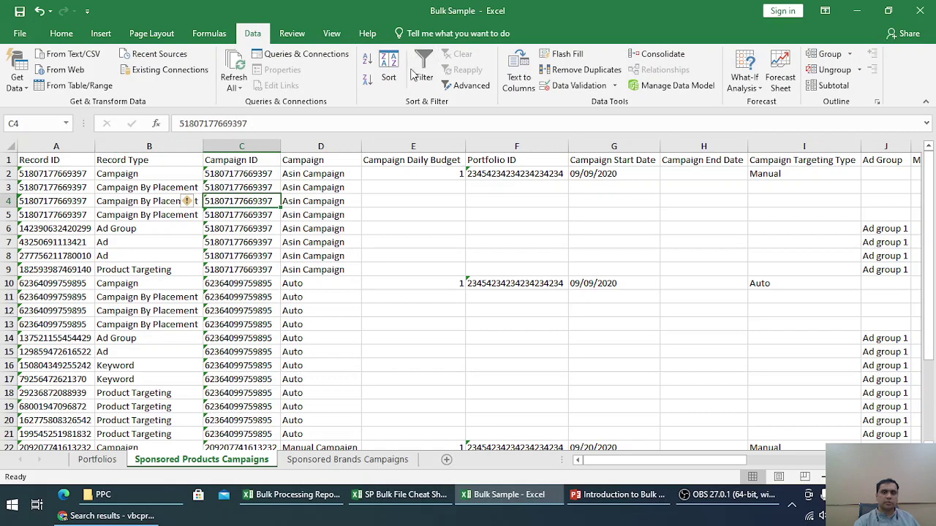
click(423, 73)
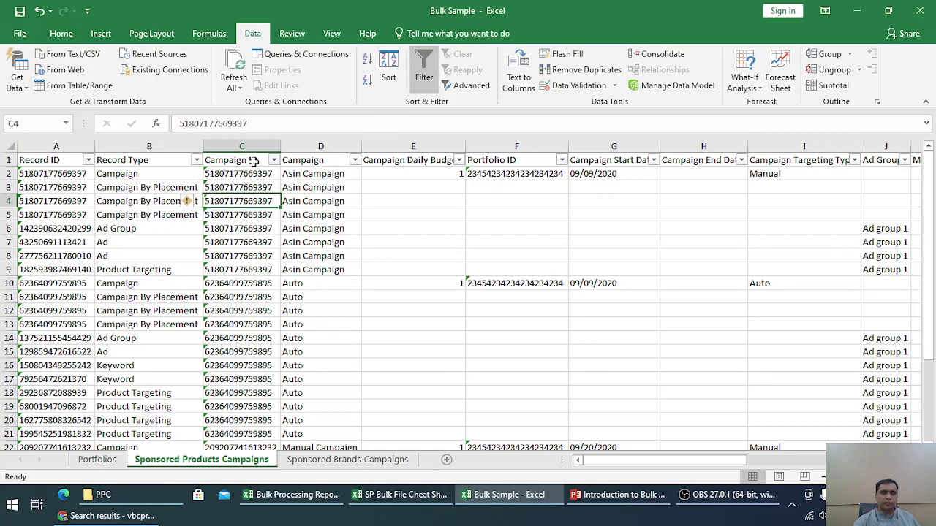
Step: Examine the Campaign ID column across the rows belonging to the first campaign
key(Up)
key(Up)
key(Up)
key(Down)
key(Down)
key(Down)
key(Down)
key(Down)
key(Down)
key(Down)
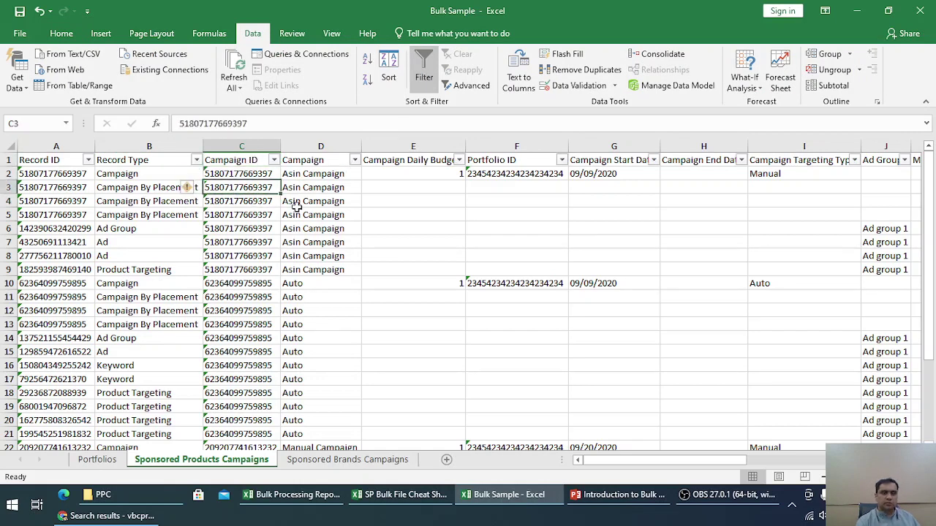
key(Up)
key(Up)
key(Up)
key(Up)
key(Up)
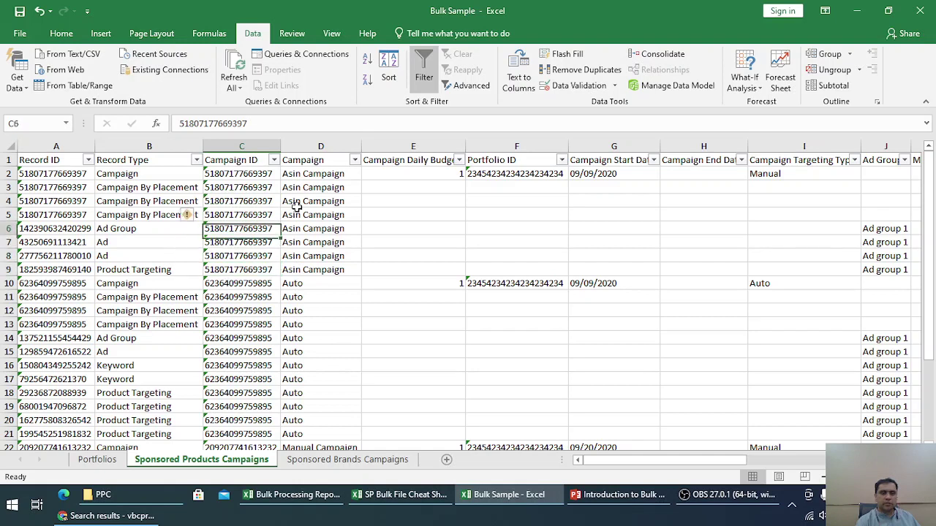
key(Down)
key(Down)
key(Down)
key(Down)
key(Down)
key(Down)
key(Down)
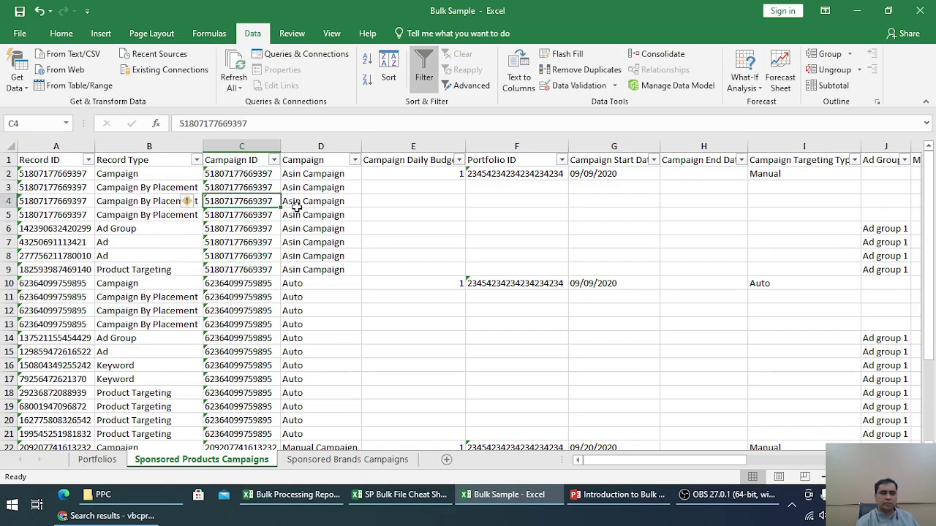
key(Up)
key(Up)
key(Up)
key(Up)
key(Up)
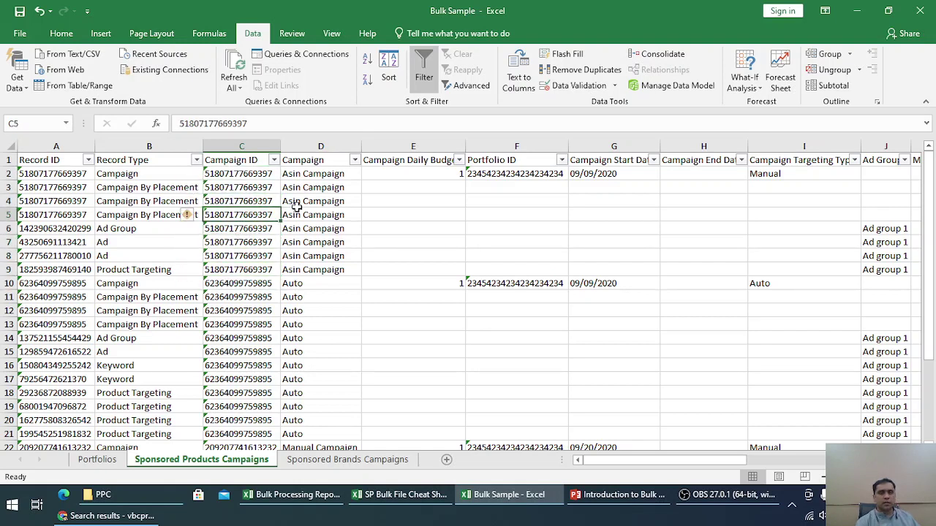
Step: Examine the Campaign column from its header through the Asin, Auto, Manual and Exact campaign rows
key(Right)
key(Up)
key(Up)
key(Up)
key(Up)
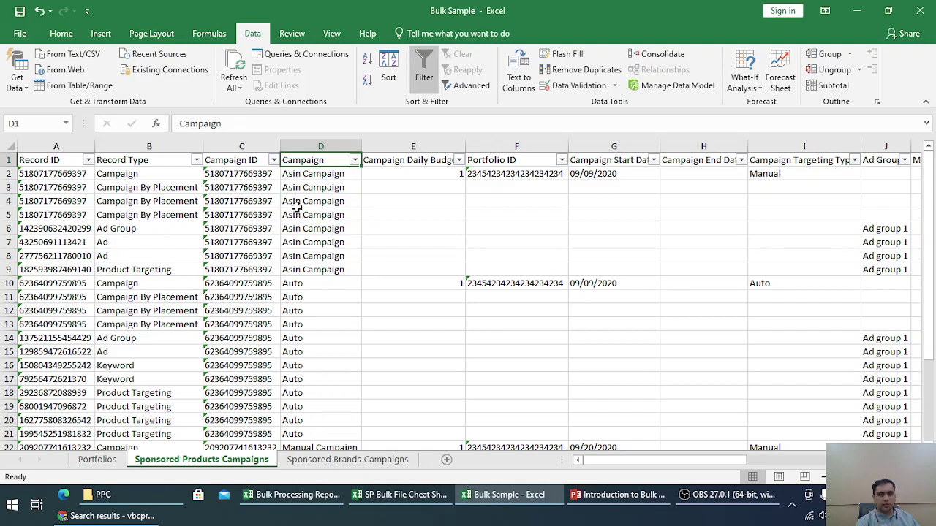
key(Down)
key(Down)
key(Down)
key(Down)
key(Down)
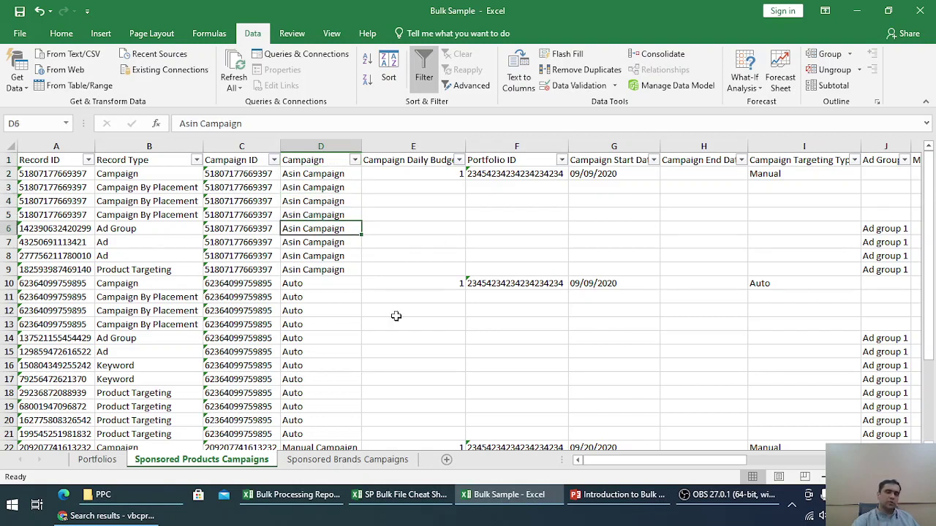
scroll(361, 310, down, 5)
scroll(338, 310, up, 5)
click(326, 180)
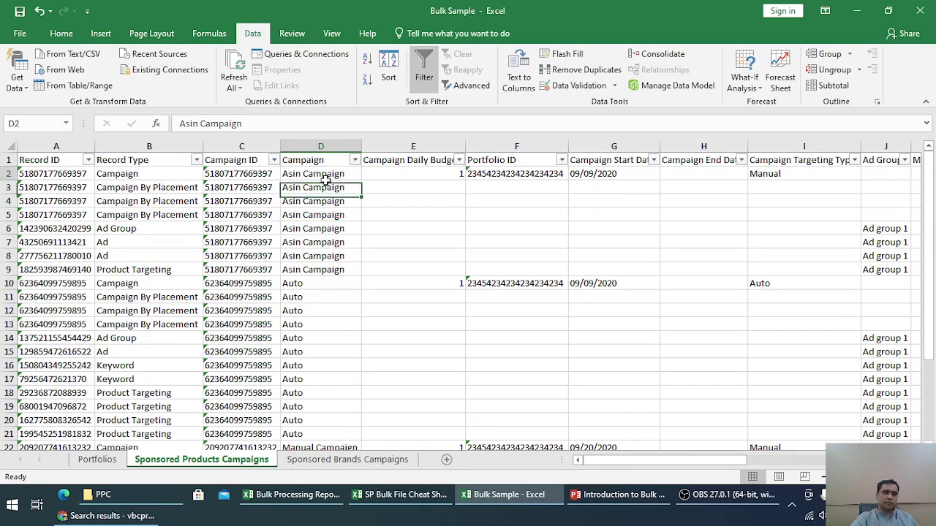
drag(325, 180, 311, 422)
scroll(311, 395, down, 5)
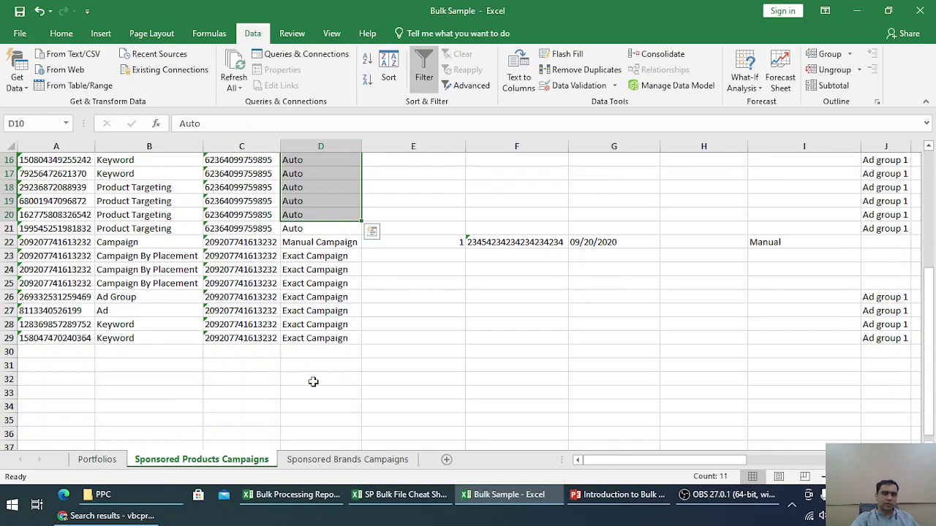
scroll(312, 373, up, 5)
Step: Filter the Campaign column to show only Asin Campaign
click(354, 160)
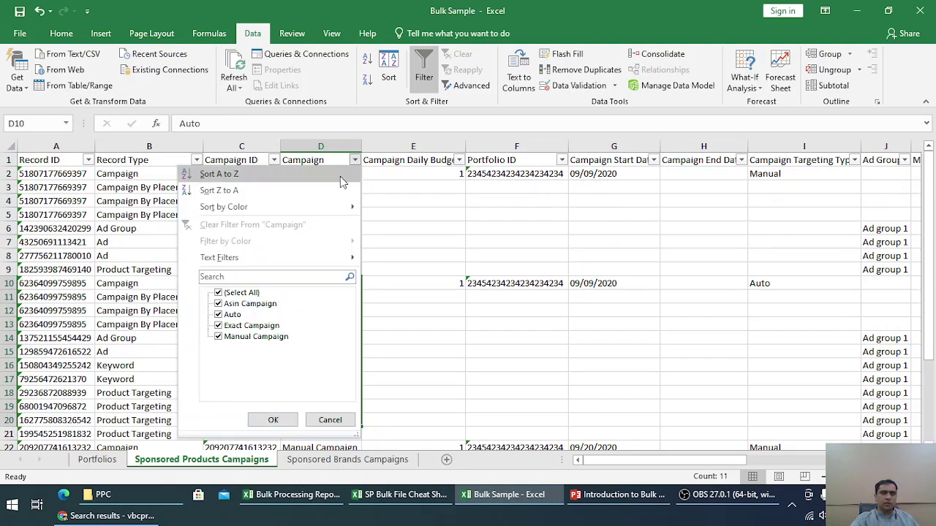
click(218, 293)
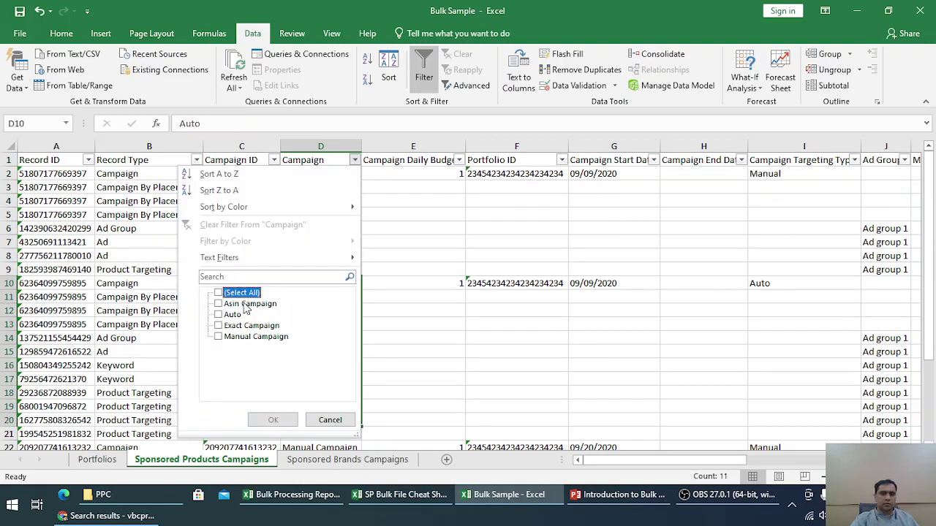
click(245, 306)
click(275, 418)
click(310, 214)
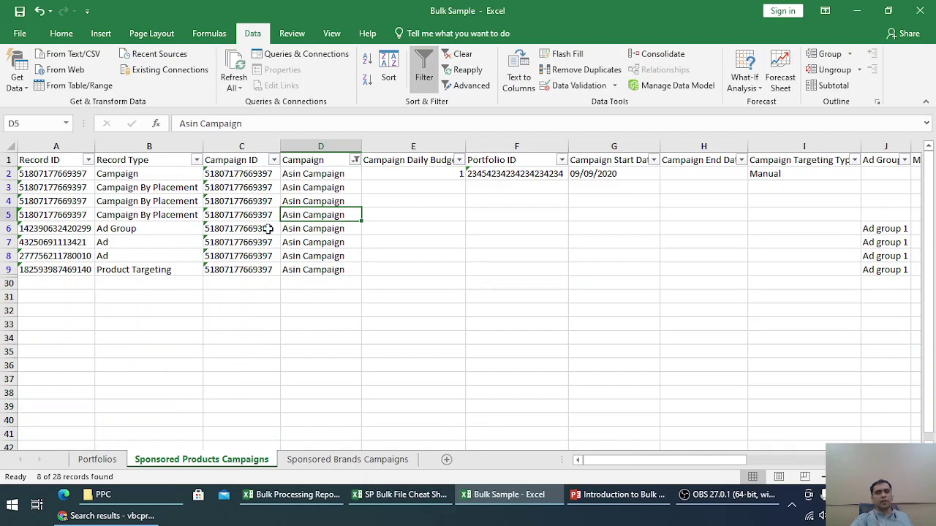
Step: Examine the Asin Campaign record in row 2, from Campaign Daily Budget through Portfolio ID and Campaign Start Date to Campaign Targeting Type
click(6, 174)
click(309, 176)
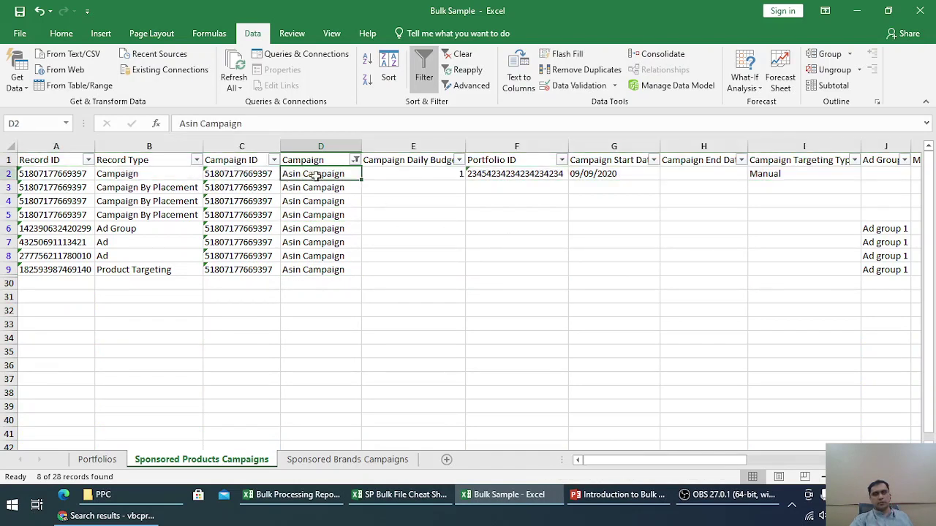
click(406, 160)
key(Down)
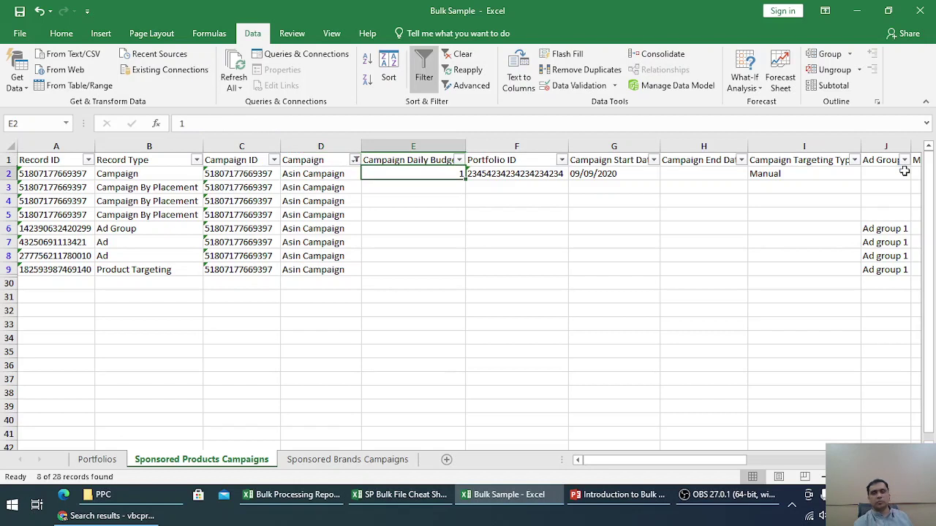
key(Right)
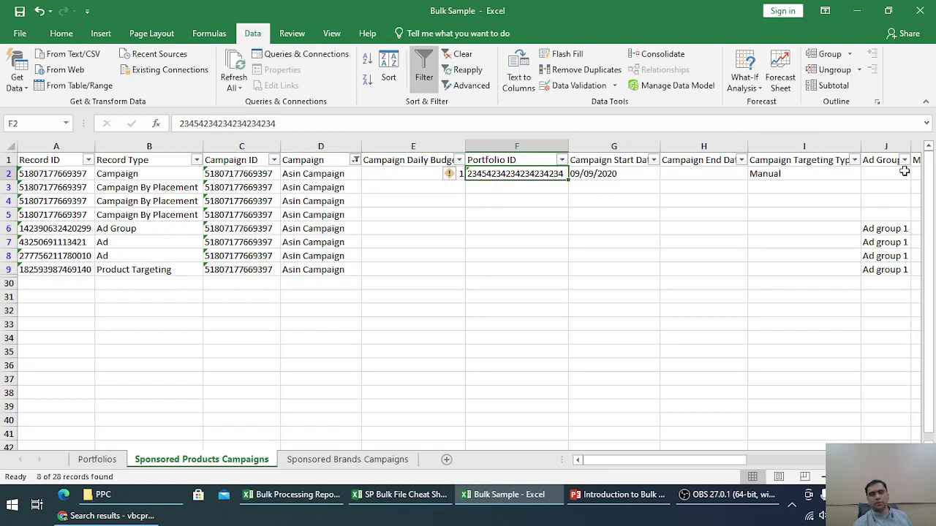
key(Right)
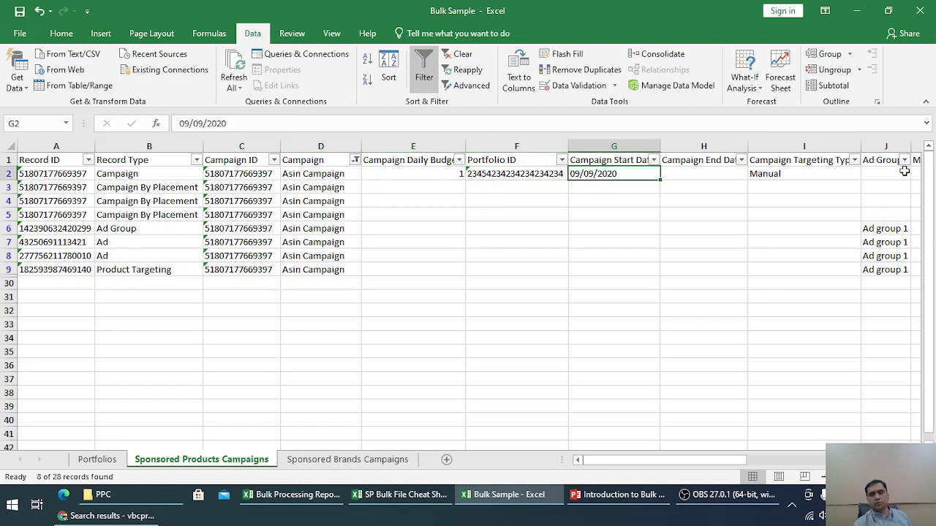
key(Right)
key(Right)
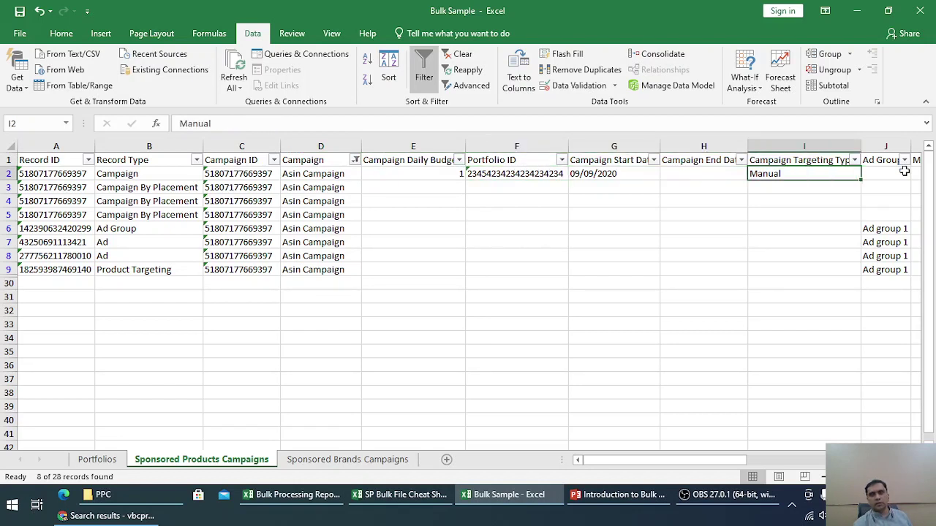
key(Up)
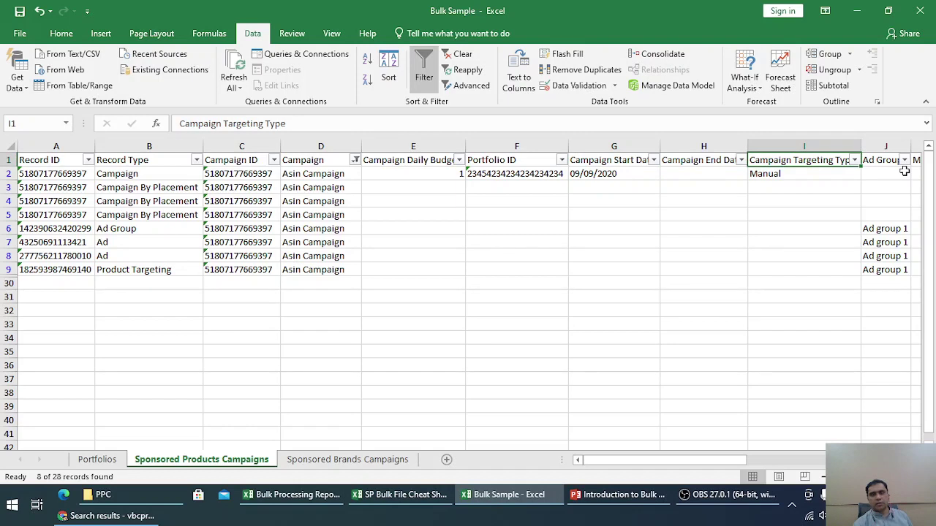
key(Down)
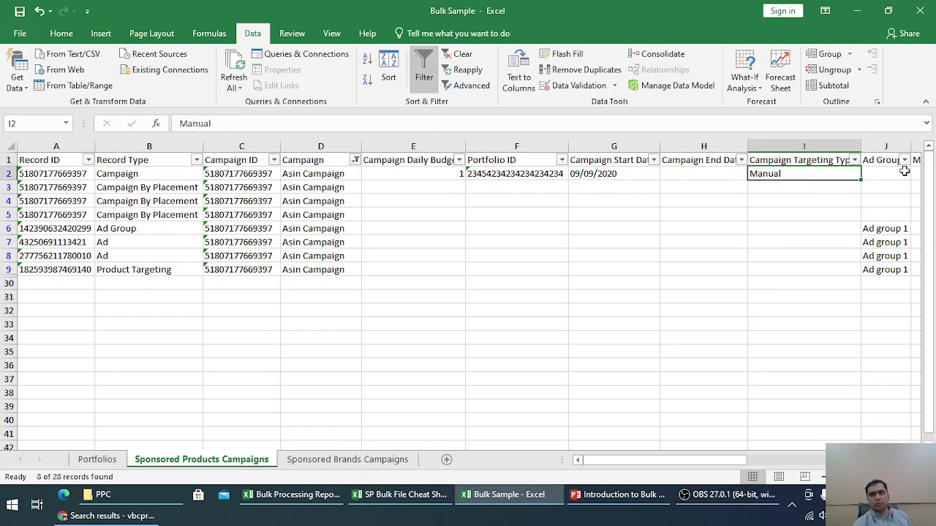
Step: Examine the ad group, bid and targeting columns of the Asin Campaign rows, and return to the Ad Group header
key(Right)
key(Right)
key(Right)
key(Right)
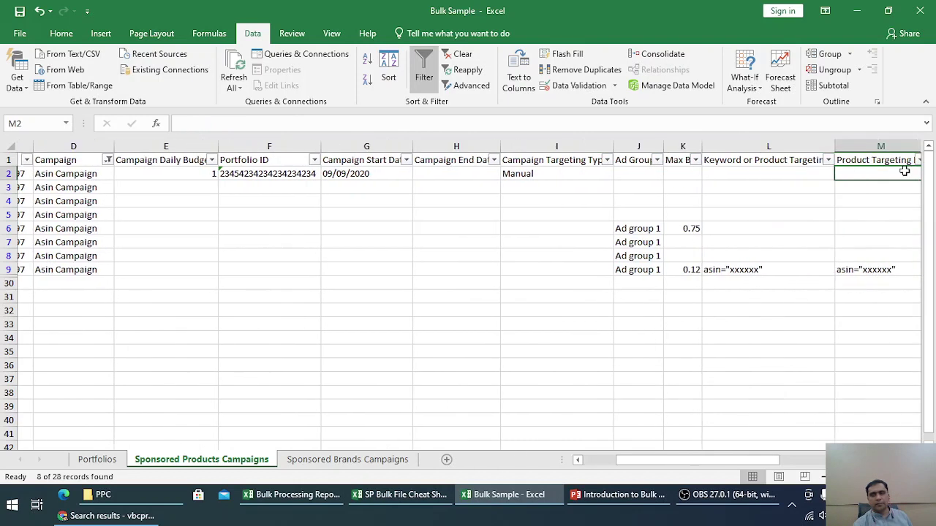
key(Left)
key(Left)
key(Left)
key(Up)
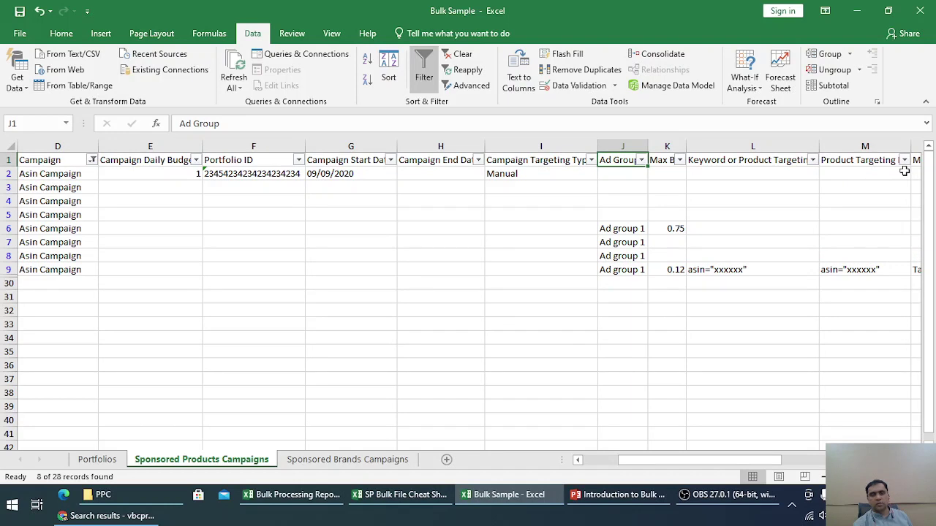
Step: Examine the Ad Group, Max Bid and Keyword or Product Targeting columns for the Asin Campaign record in row 2
key(Down)
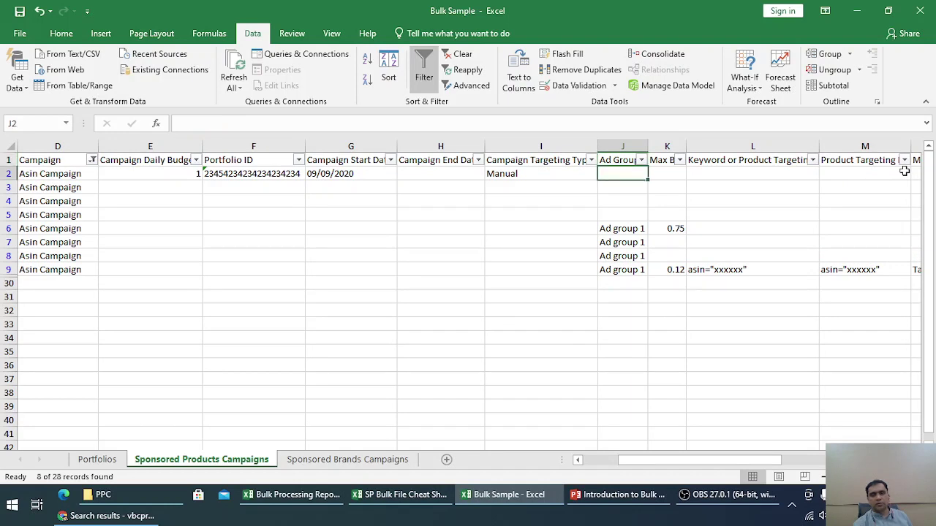
key(Right)
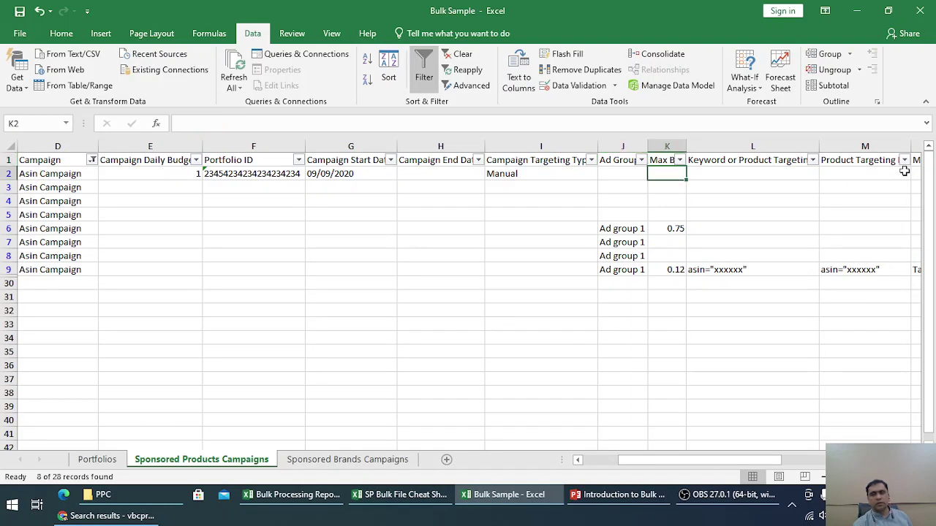
key(Up)
key(Down)
key(Right)
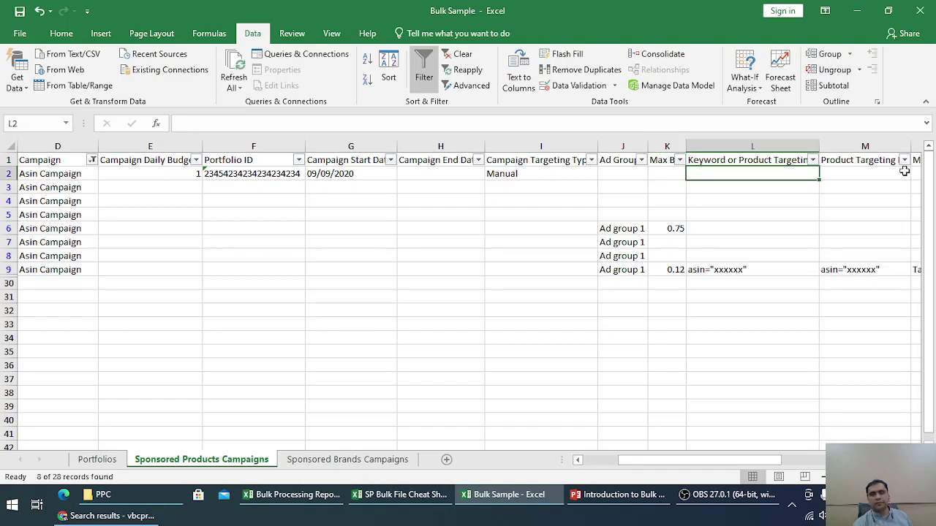
key(Up)
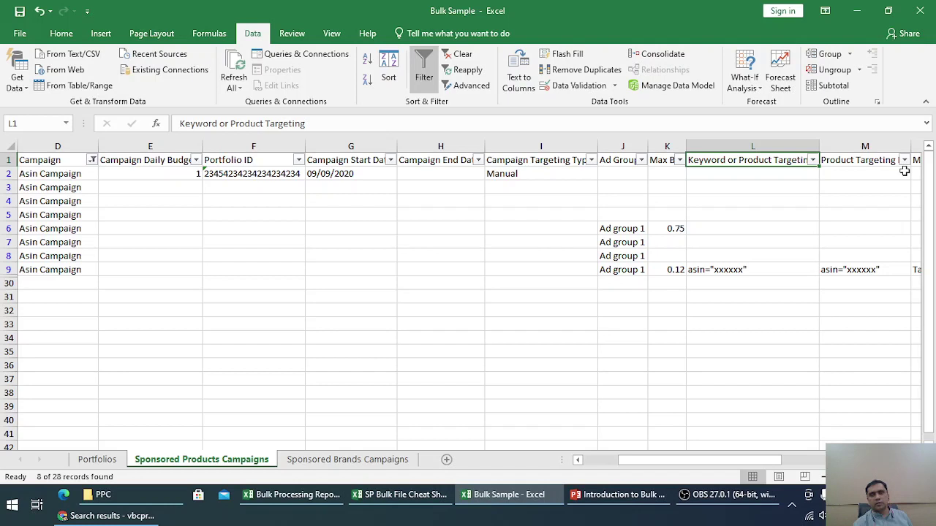
key(Right)
key(Right)
key(Left)
key(Left)
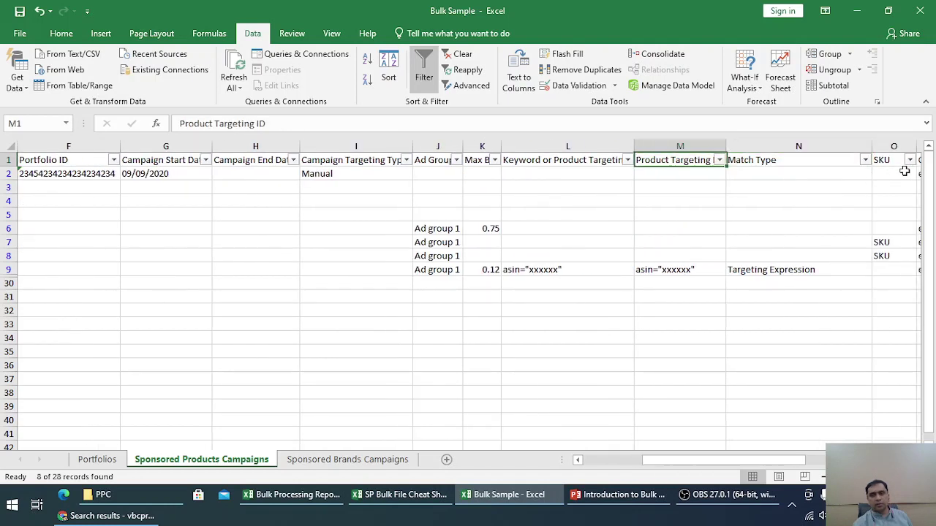
Step: Review row 2 back to the campaign columns and forward again to Keyword or Product Targeting
key(Left)
key(Down)
key(Left)
key(Left)
key(Left)
key(Left)
key(Left)
key(Left)
key(Left)
key(Left)
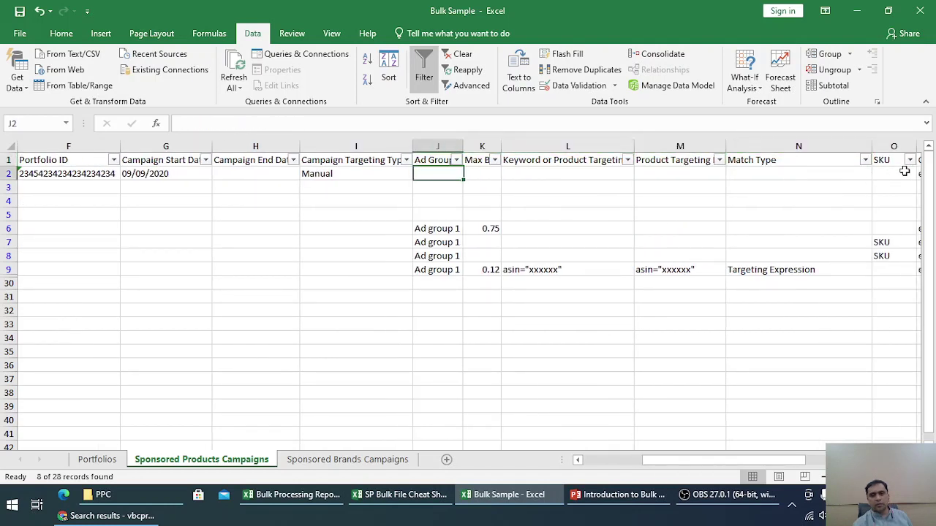
key(Right)
key(Right)
key(Right)
key(Right)
key(Right)
key(Right)
key(Right)
key(Right)
key(Right)
key(Right)
key(Right)
key(Right)
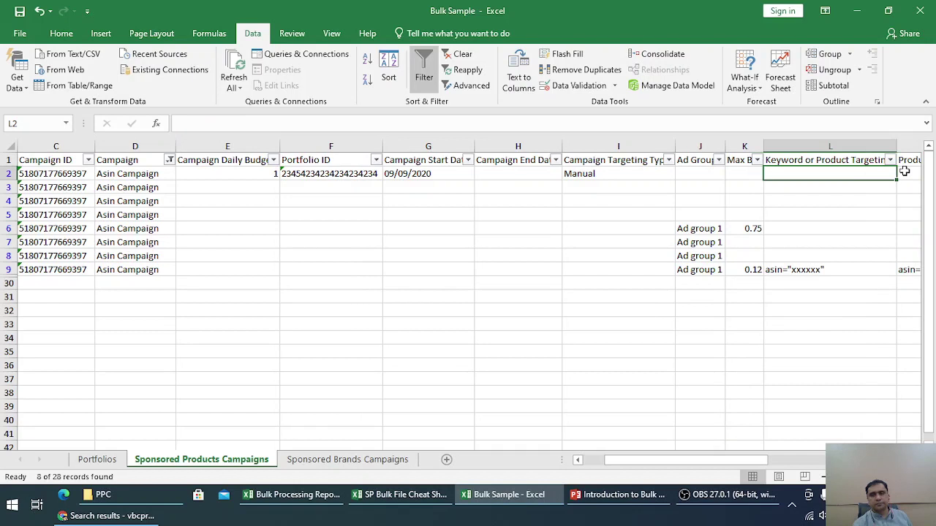
key(Left)
key(Left)
key(Left)
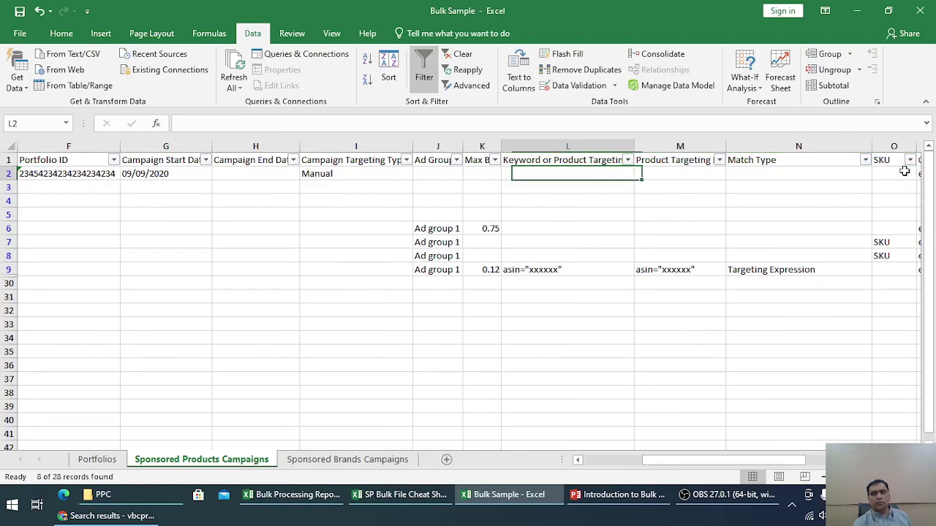
Step: Examine the Product Targeting ID, Match Type and SKU columns of row 2, continuing to Campaign Status
key(Right)
key(Up)
key(Down)
key(Right)
key(Right)
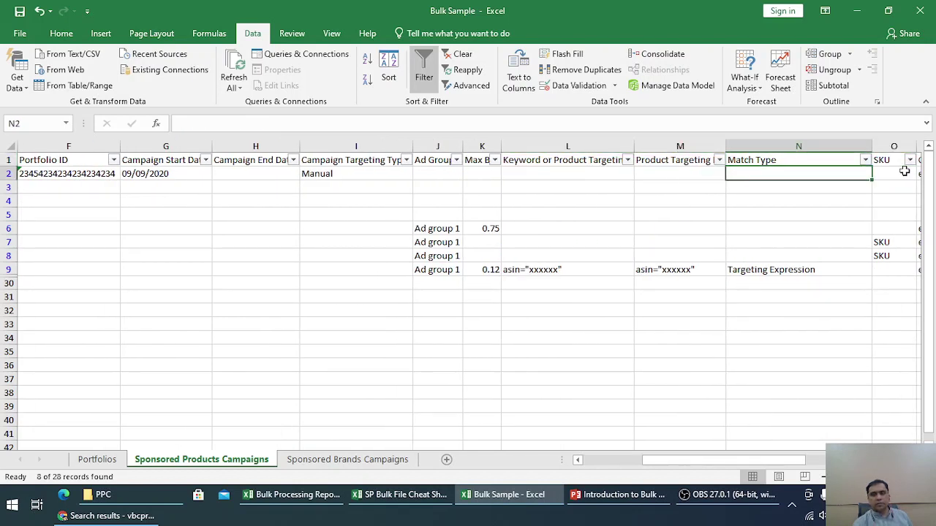
key(Left)
key(Left)
key(Right)
key(Right)
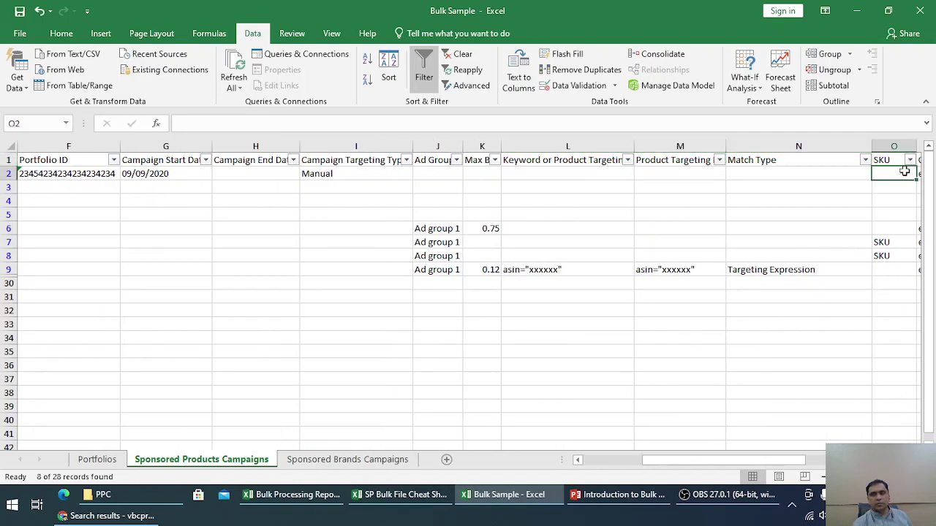
key(Right)
key(Right)
key(Right)
key(Left)
key(Left)
key(Left)
key(Left)
key(Right)
key(Right)
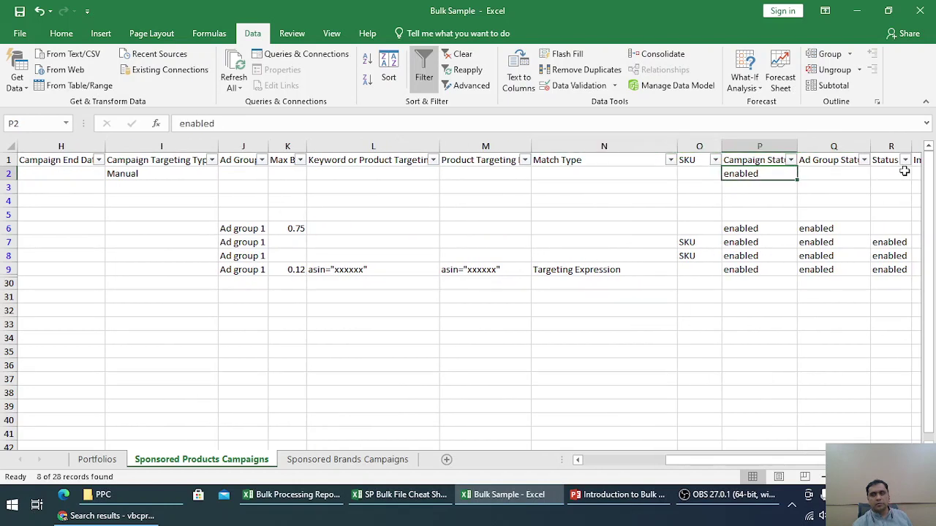
Step: Examine the Campaign Status, Ad Group Status and Status columns of row 2, continuing to Impressions
key(Up)
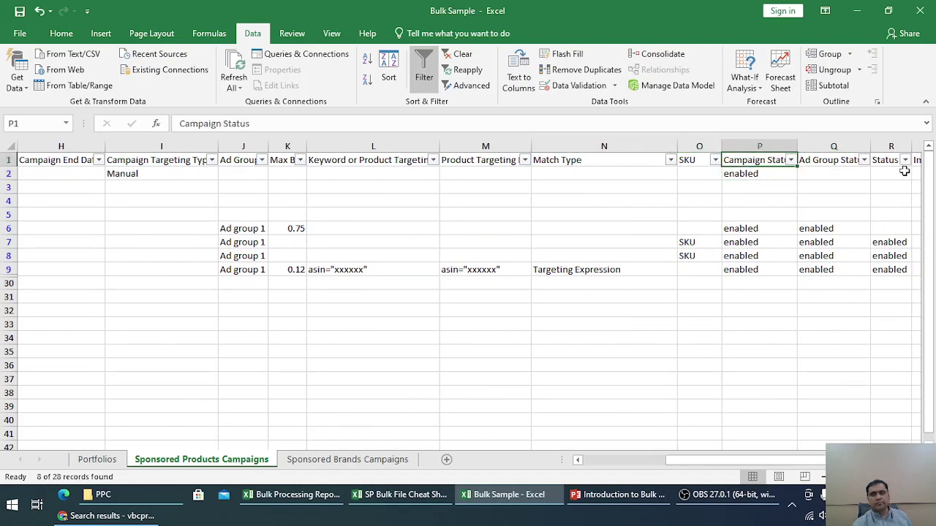
key(Down)
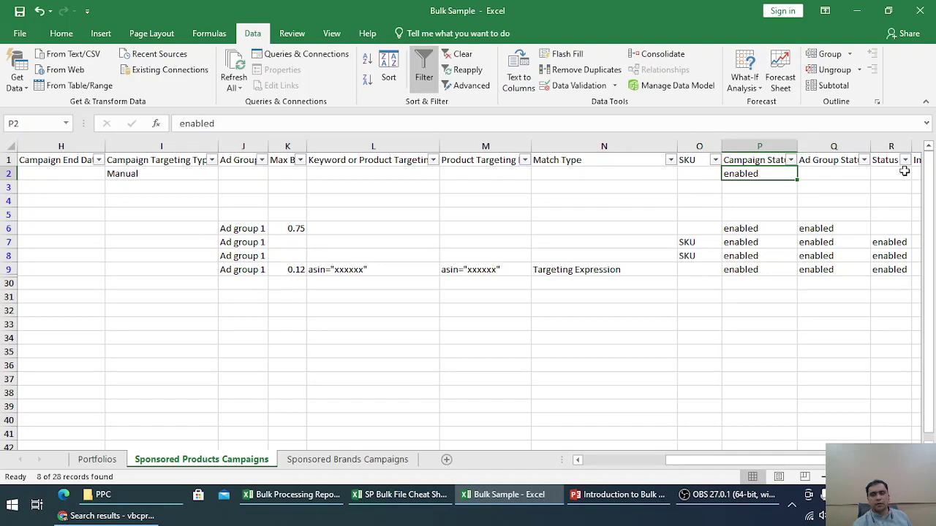
key(Right)
key(Right)
key(Right)
key(Left)
key(Left)
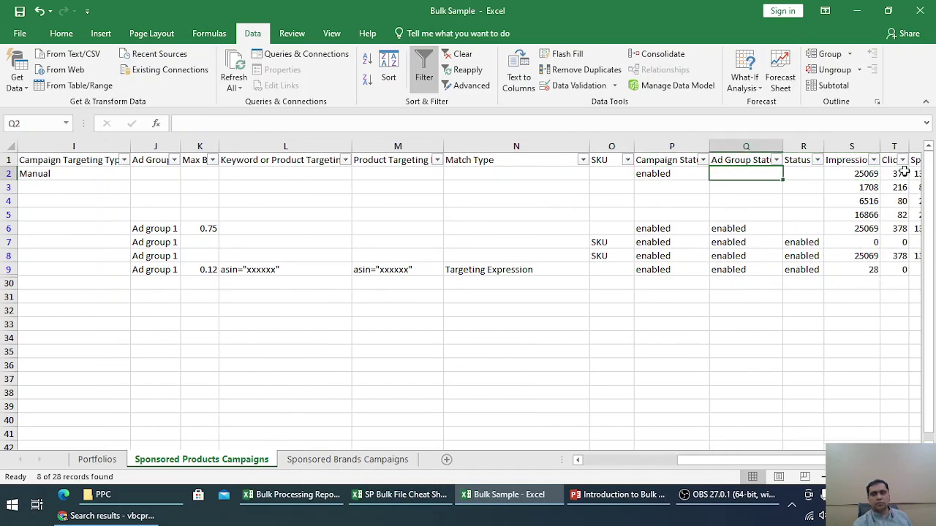
key(Right)
key(Up)
key(Right)
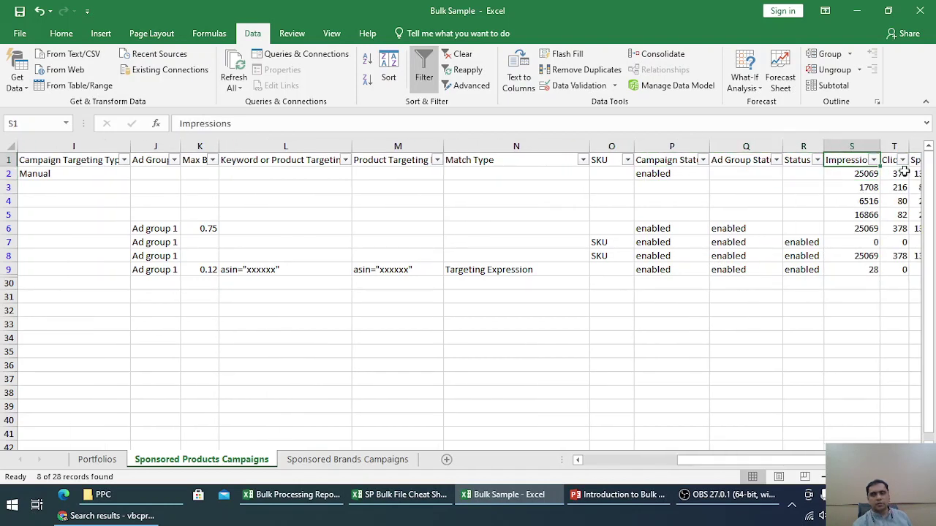
key(Left)
key(Left)
key(Left)
key(Down)
key(Right)
key(Right)
key(Right)
key(Right)
key(Right)
key(Right)
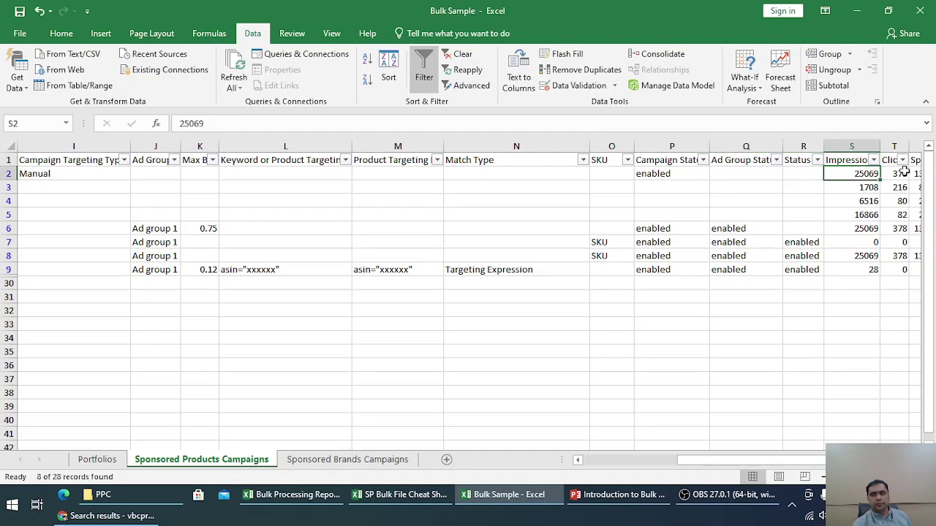
key(Left)
key(Left)
key(Left)
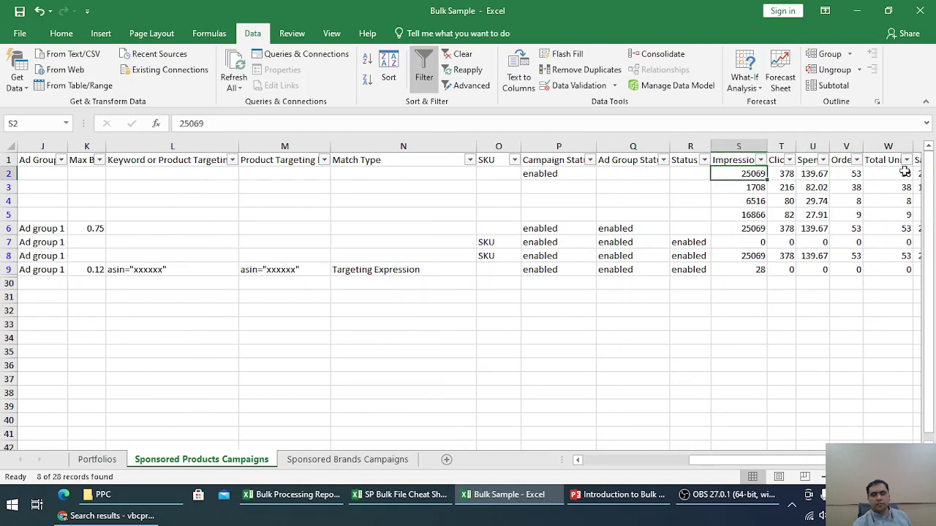
Step: Examine the performance columns of row 2 from Impressions through Clicks, Spend, Orders and Total Units to Sales
key(Right)
key(Right)
key(Right)
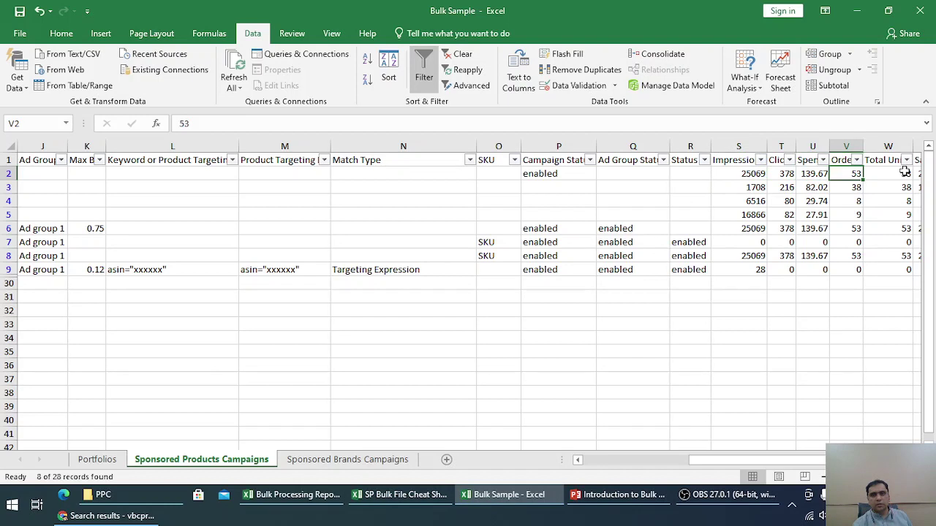
key(Up)
key(Down)
key(Right)
key(Right)
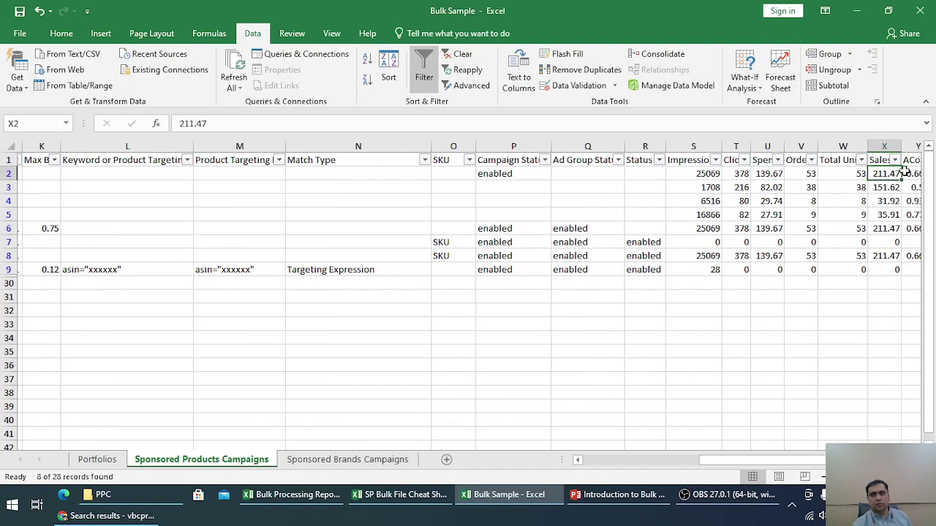
key(Right)
key(Left)
key(Left)
key(Up)
key(Right)
key(Down)
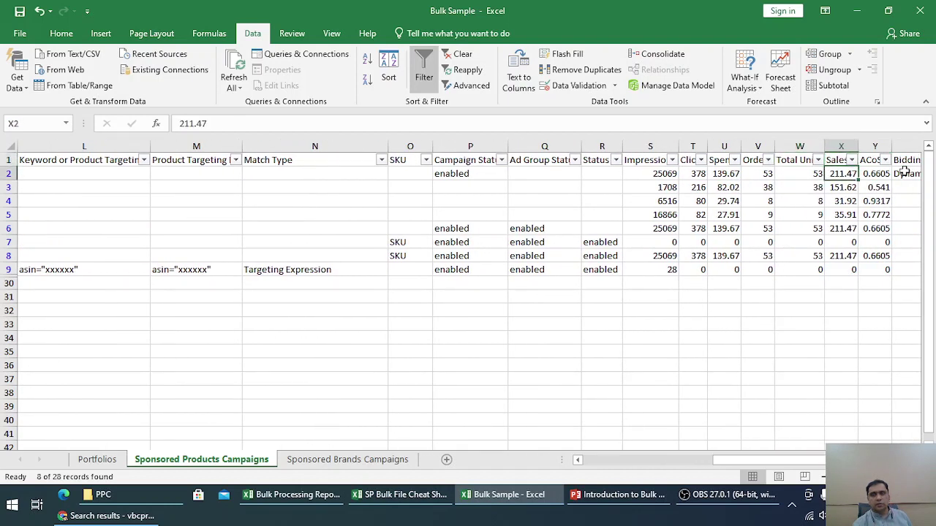
Step: Examine the ACoS, Bidding strategy and Placement Type columns for the campaign record in row 2
key(Right)
key(Up)
key(Right)
key(Down)
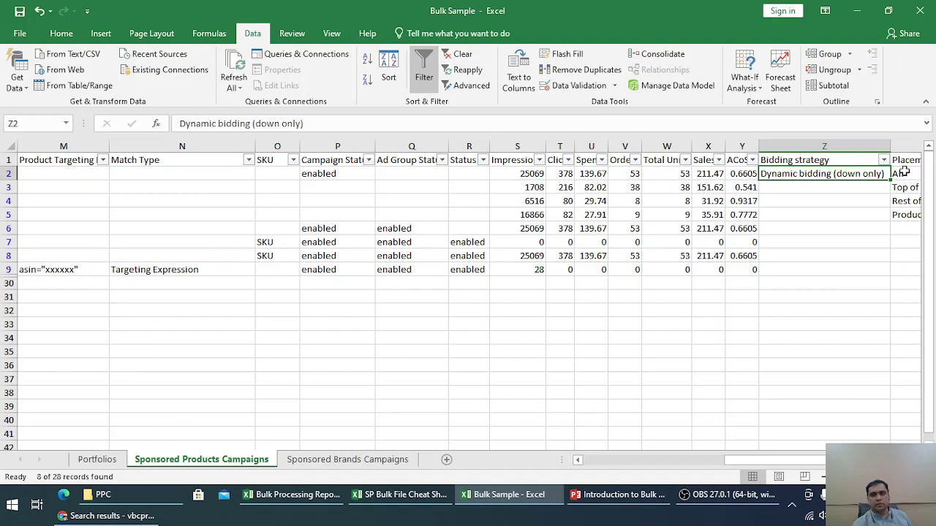
key(Right)
key(Left)
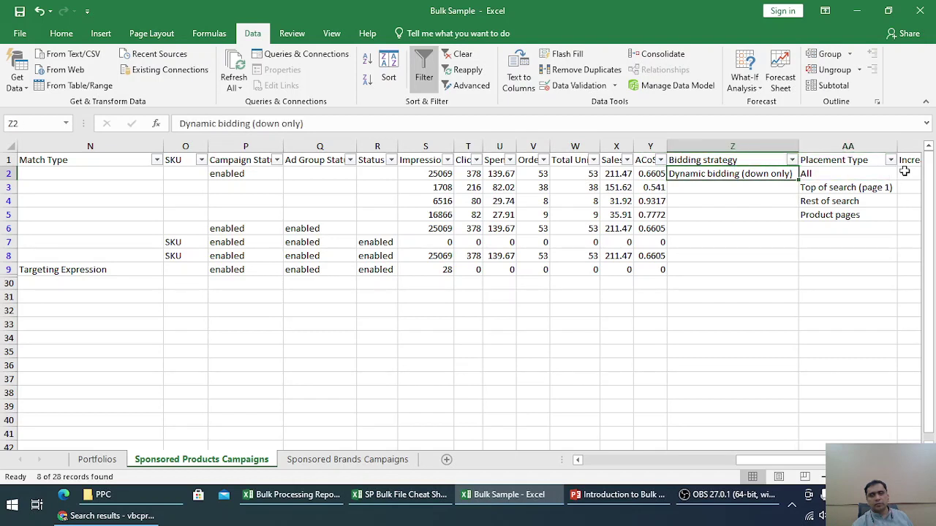
key(Right)
key(Up)
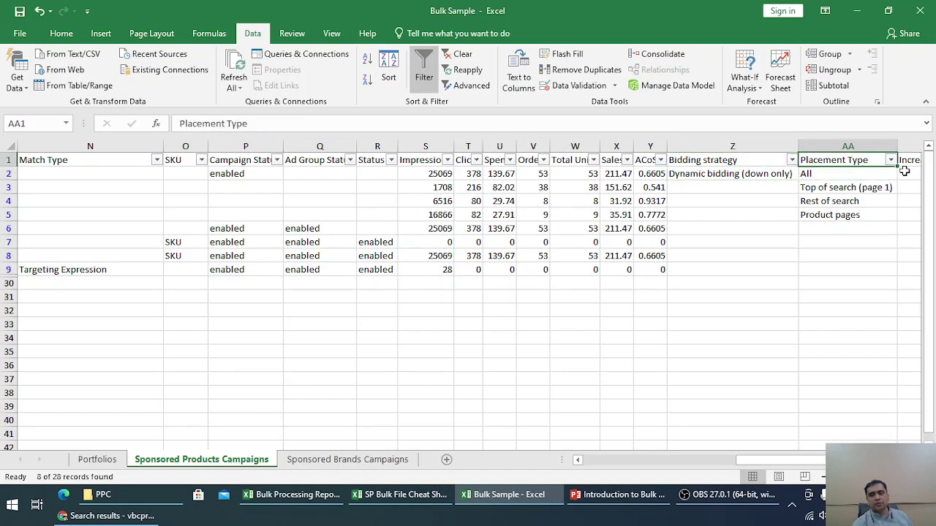
key(Down)
key(Left)
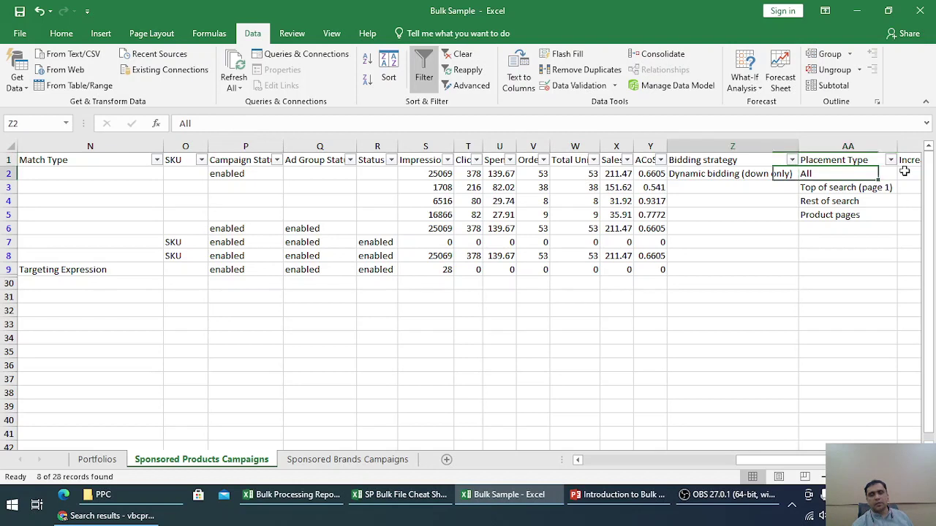
key(Right)
key(Right)
key(Left)
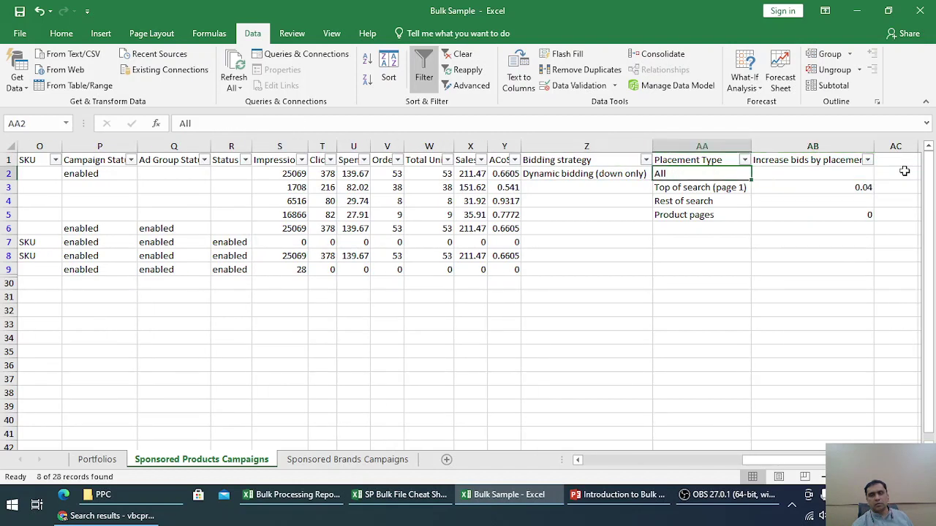
key(Down)
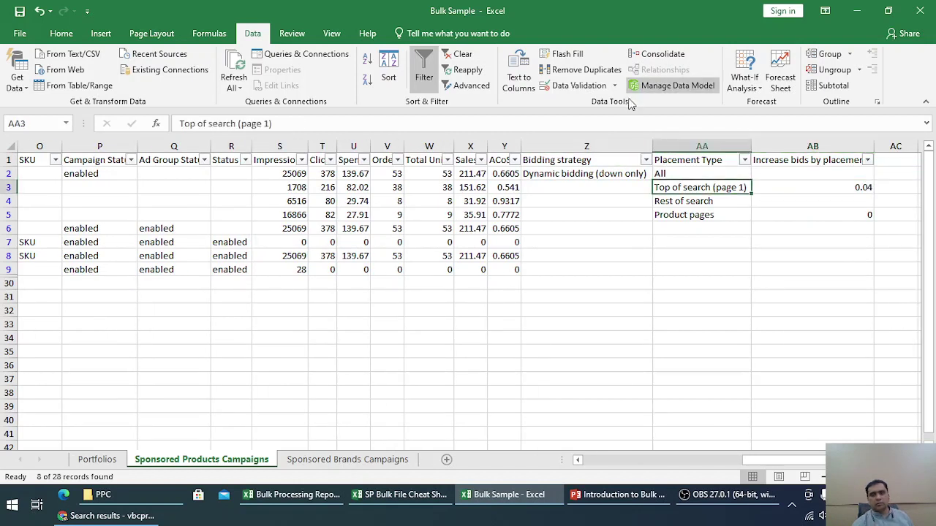
click(668, 174)
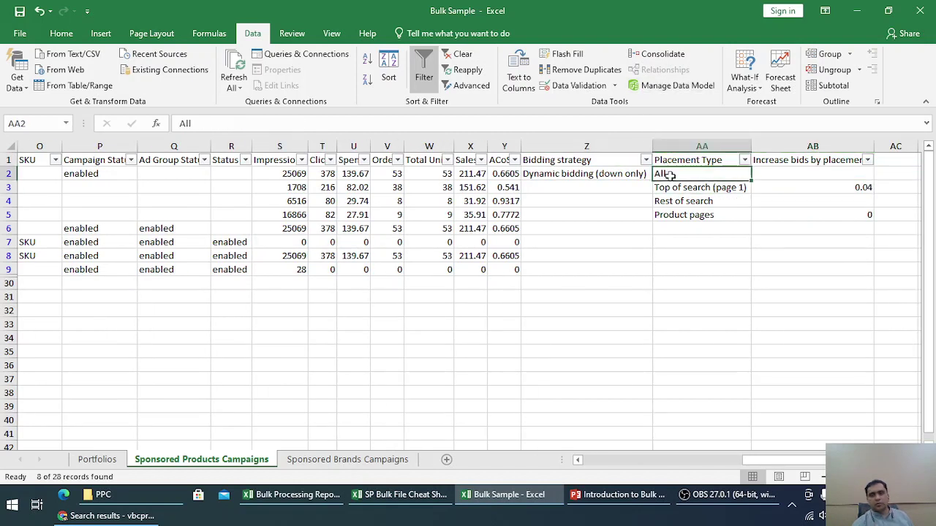
Step: Select the Campaign By Placement records in rows 3 to 5 and review their Placement Type and bid increase values
click(648, 460)
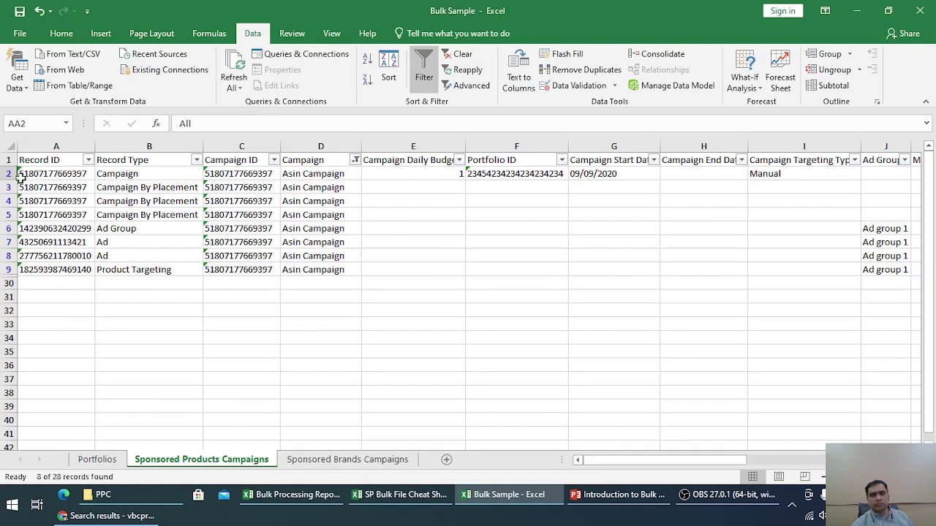
drag(8, 187, 8, 215)
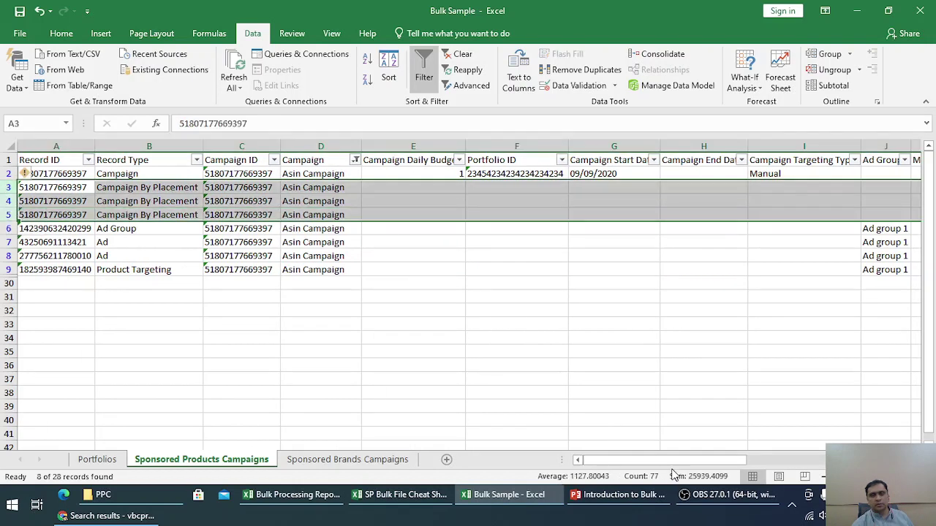
drag(665, 459, 786, 460)
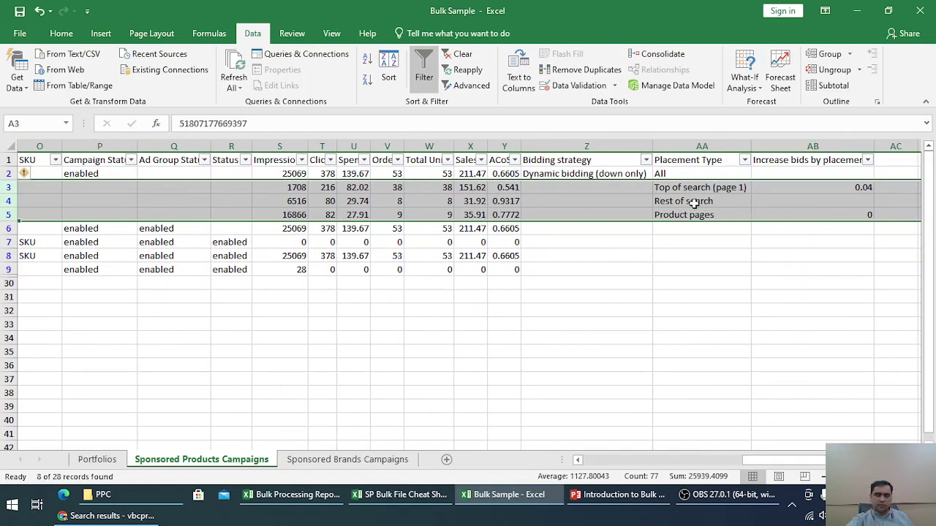
Step: Set Increase bids by placement to 40% for the Top of search (page 1) row
click(829, 212)
click(825, 188)
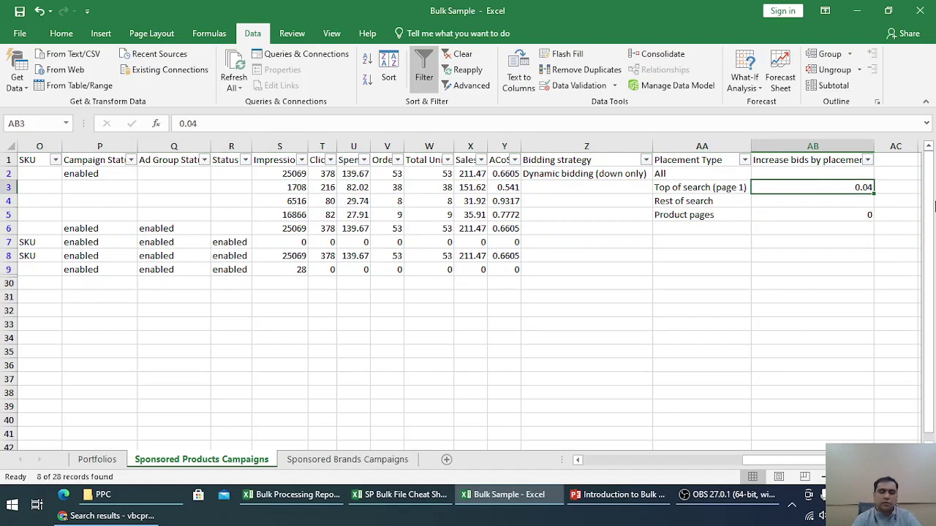
text(4)
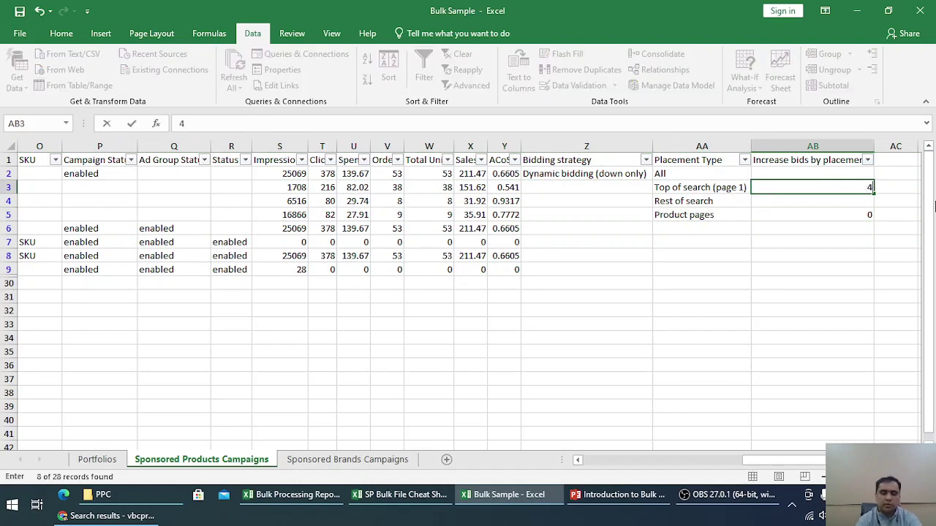
text(0%)
key(Return)
Step: Set Increase bids by placement to 0% for the Product pages row, and return to the Top of search (page 1) value
key(Return)
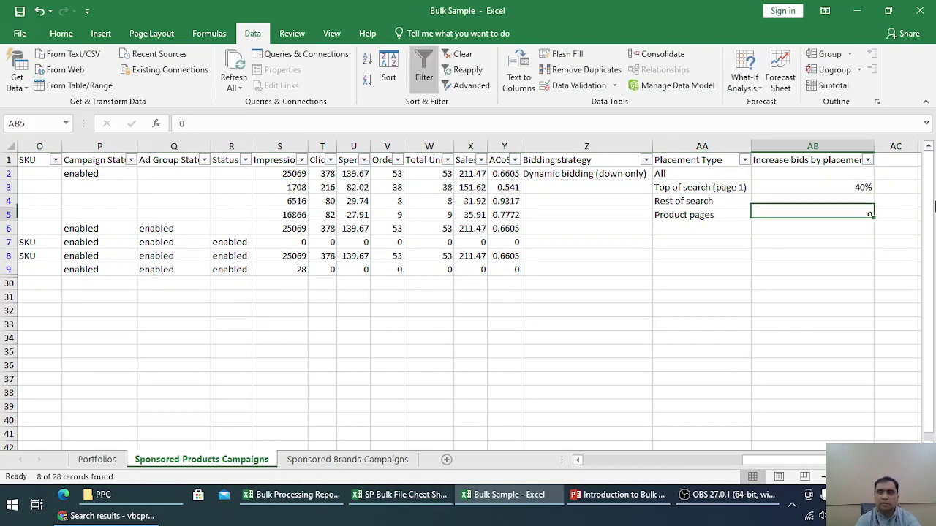
text(0%)
key(Return)
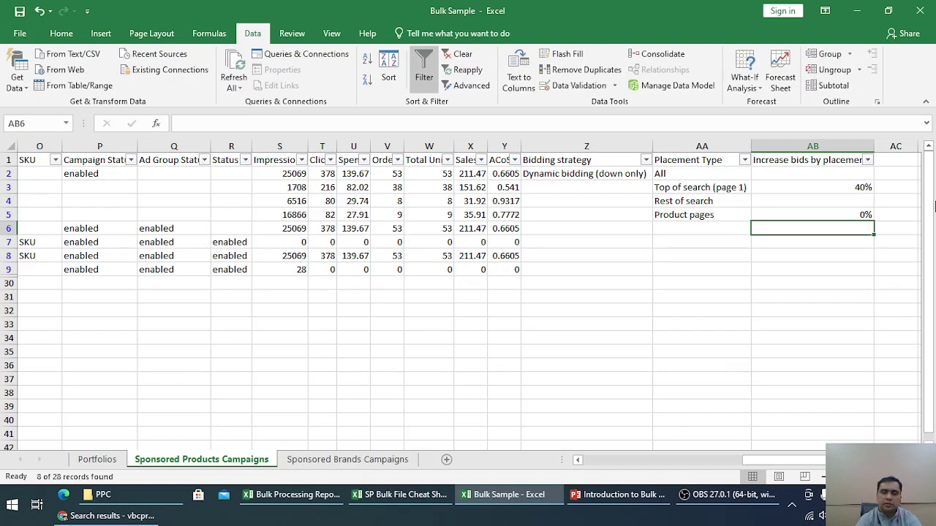
key(Up)
key(Up)
key(Up)
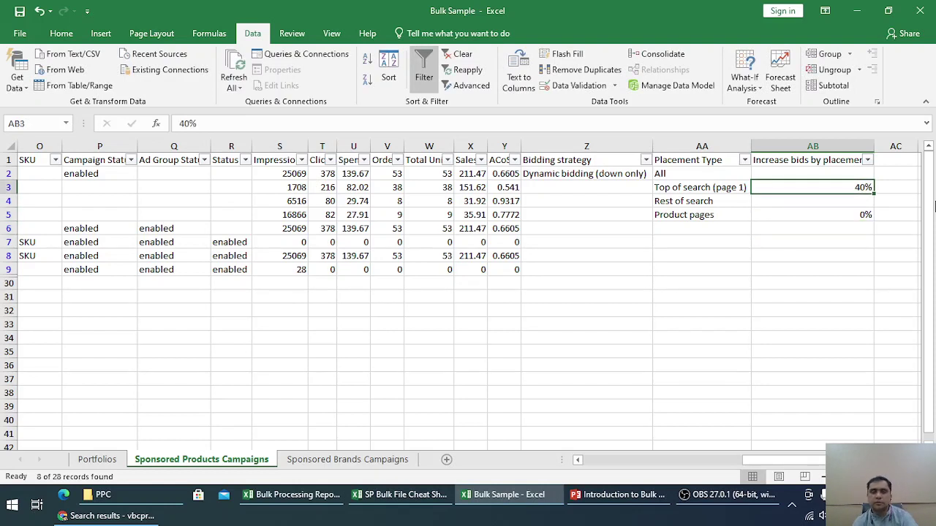
Step: Go to the ACoS value of the Product pages row and remove the filter from the sheet
key(Down)
key(Down)
key(Left)
key(Left)
key(Left)
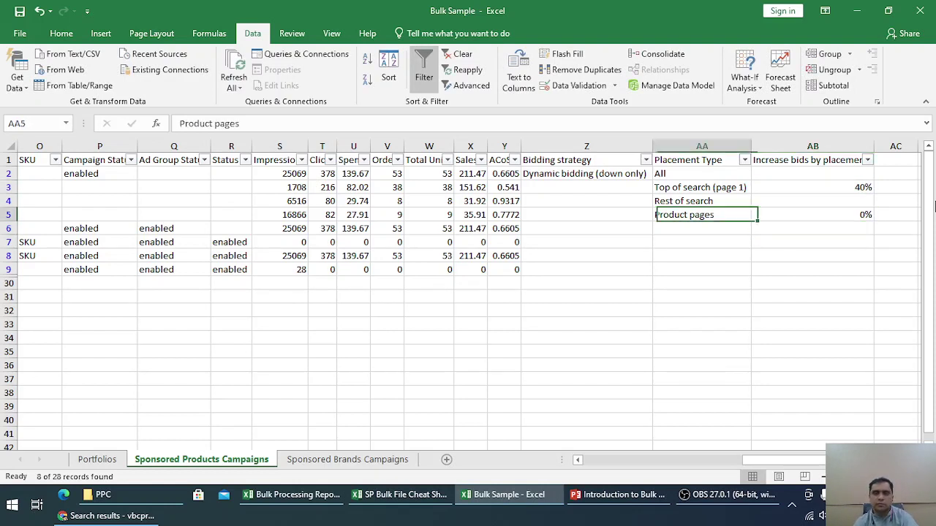
key(Right)
key(Left)
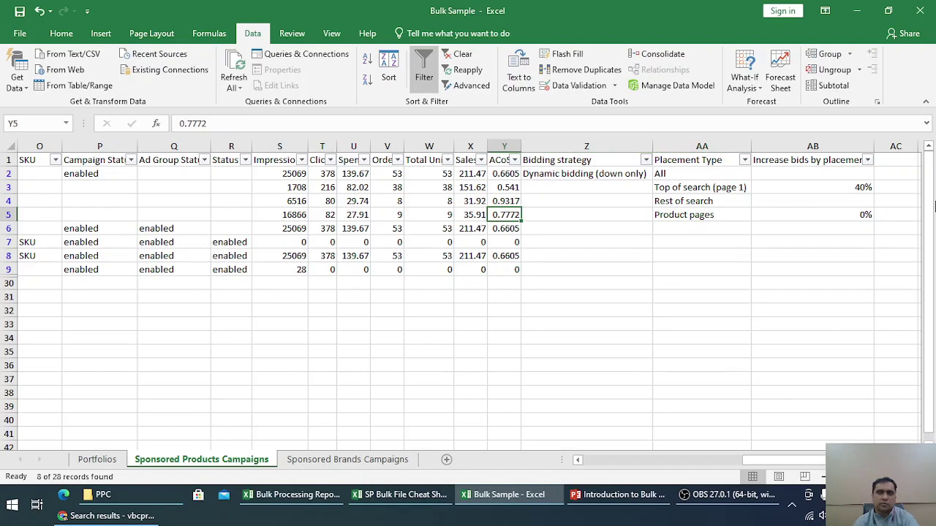
click(424, 70)
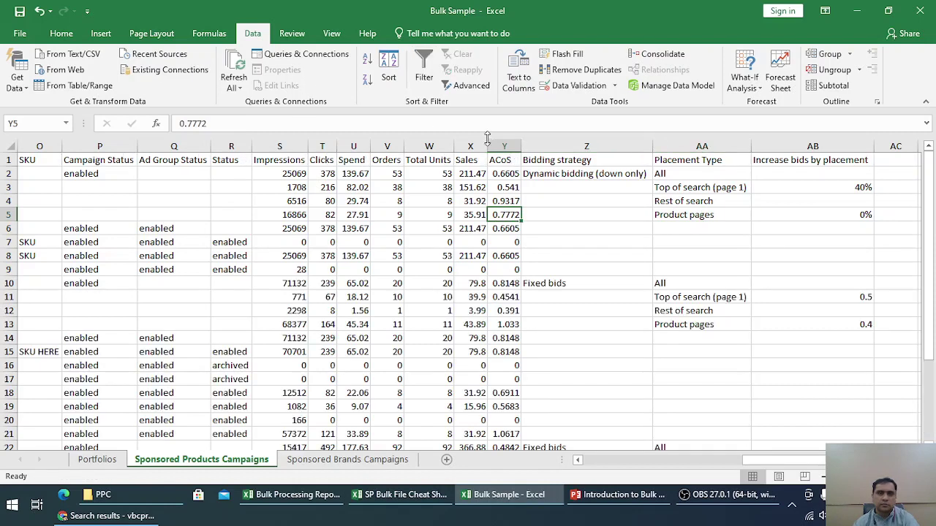
Step: Format the whole ACoS column as percentages
click(504, 146)
click(61, 33)
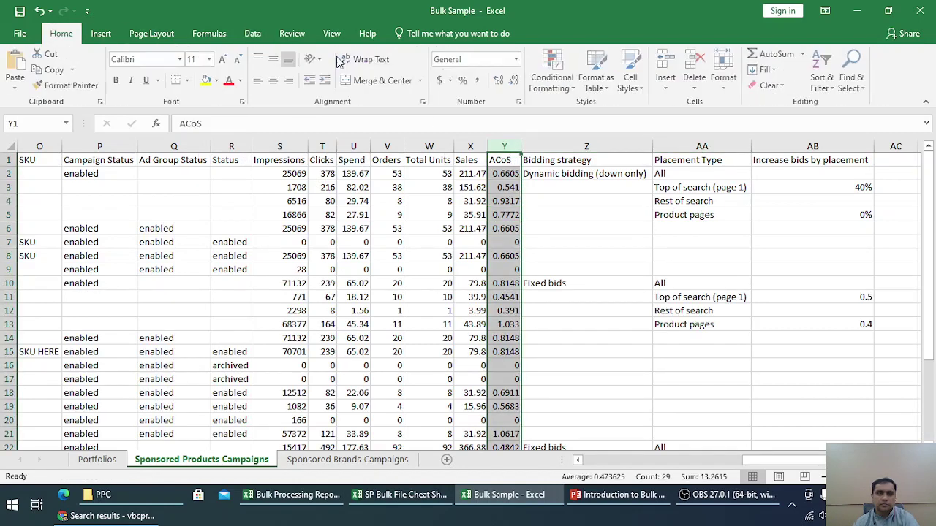
click(465, 82)
click(563, 241)
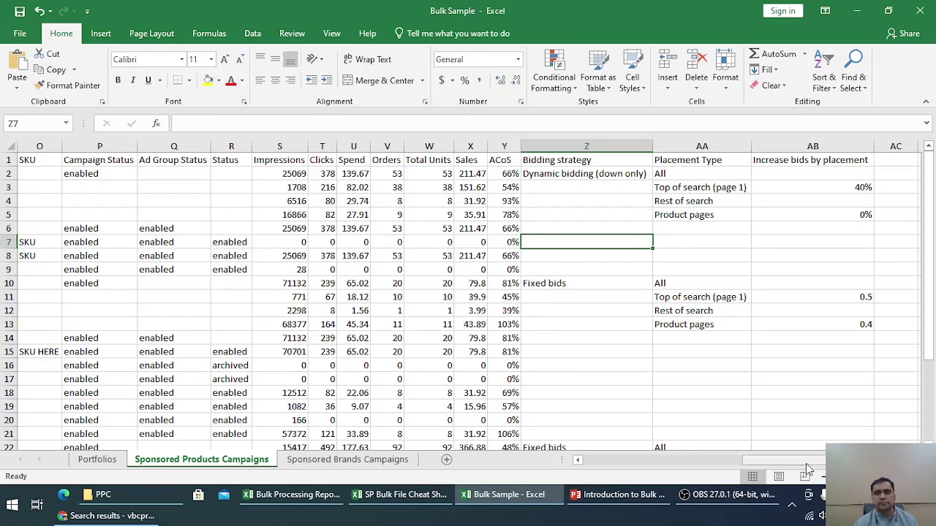
Step: Return to the first columns and review the Asin Campaign's Campaign By Placement records in rows 3 to 5
drag(807, 462, 618, 463)
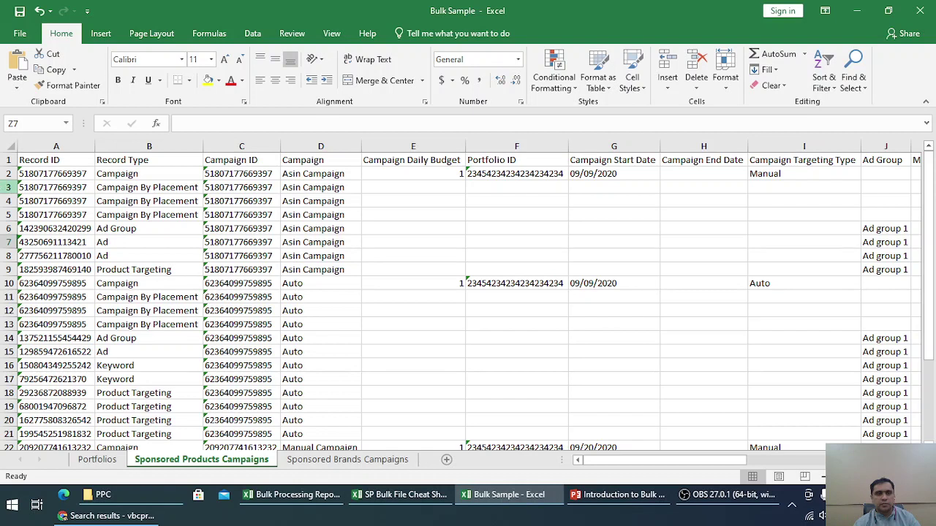
drag(4, 187, 6, 217)
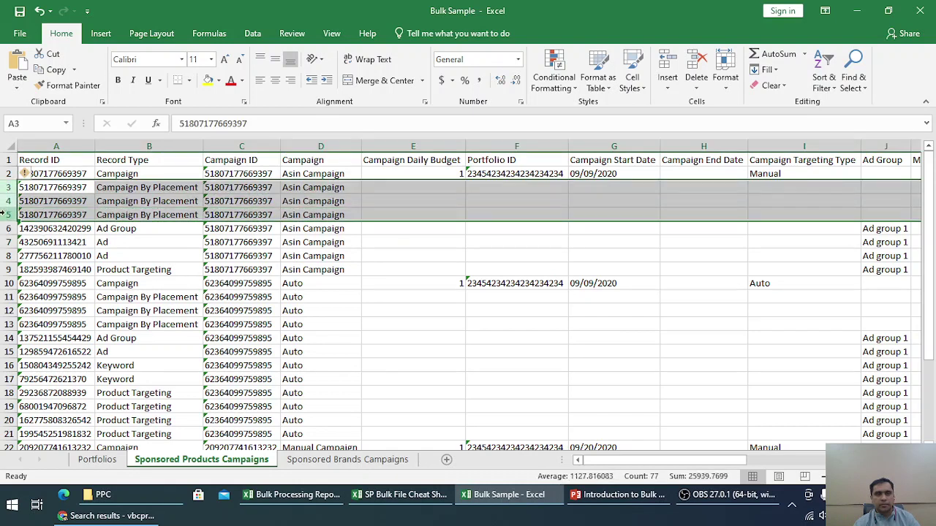
click(161, 212)
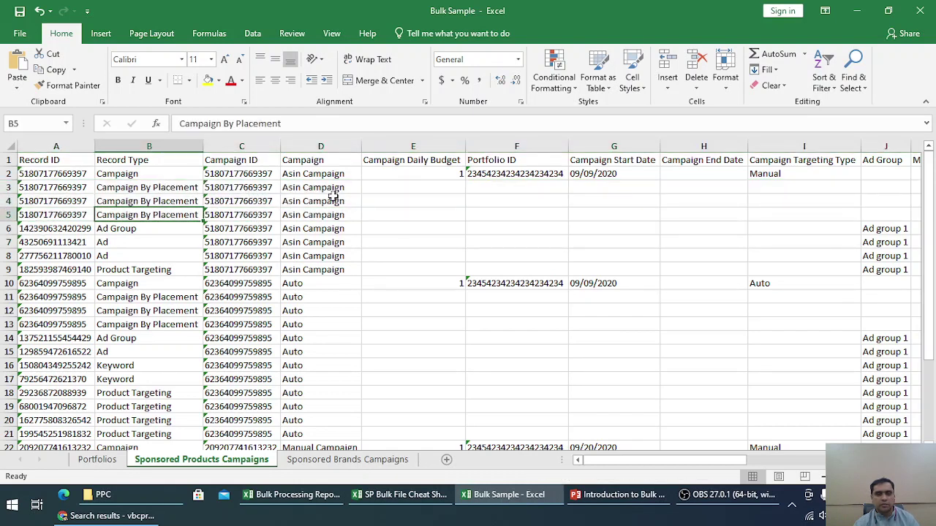
Step: Freeze the panes at cell C2 so the header row and the Record ID and Record Type columns stay in view
click(233, 173)
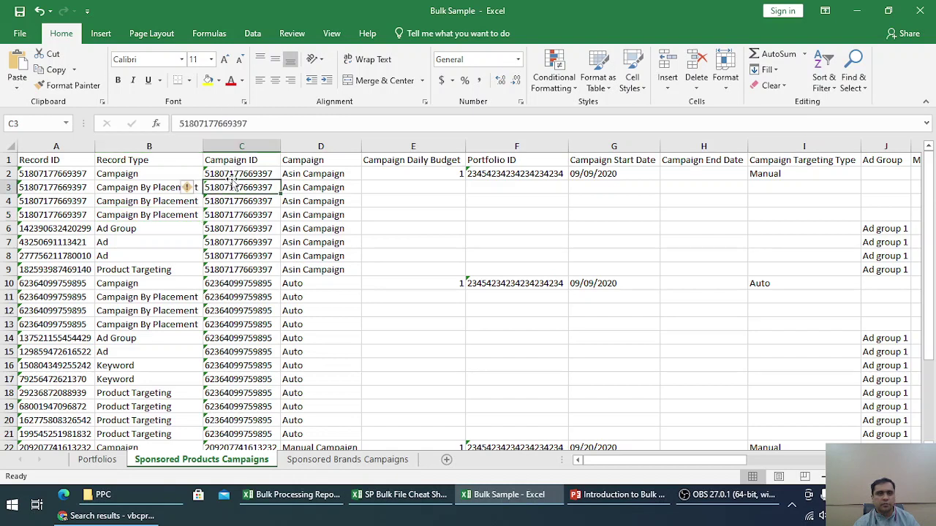
click(252, 33)
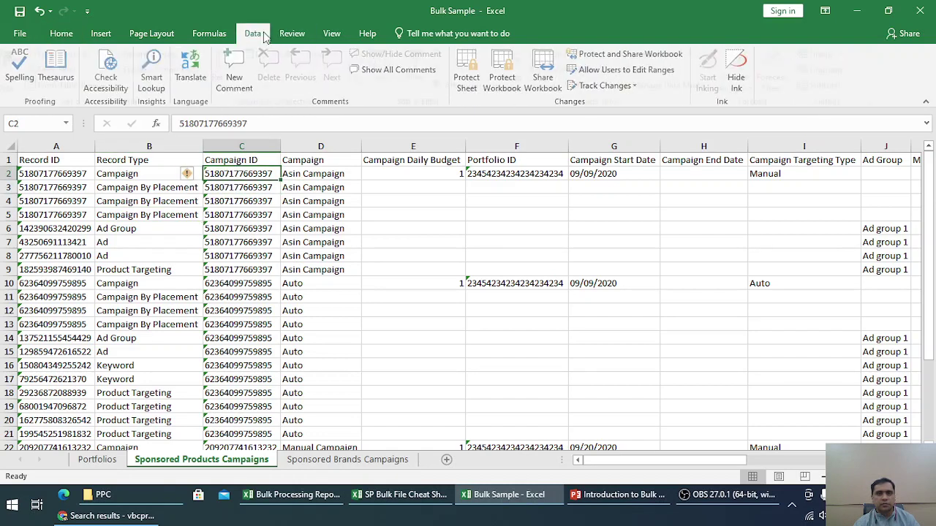
click(331, 33)
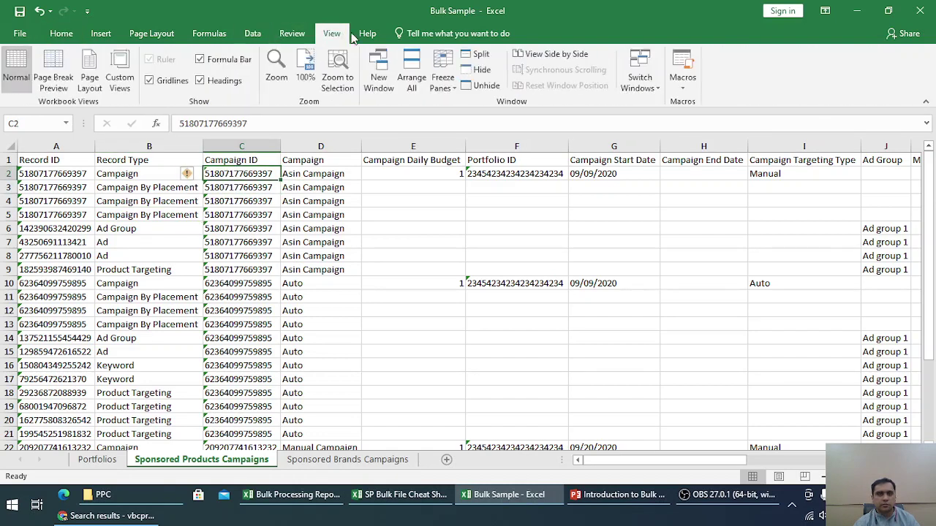
click(443, 79)
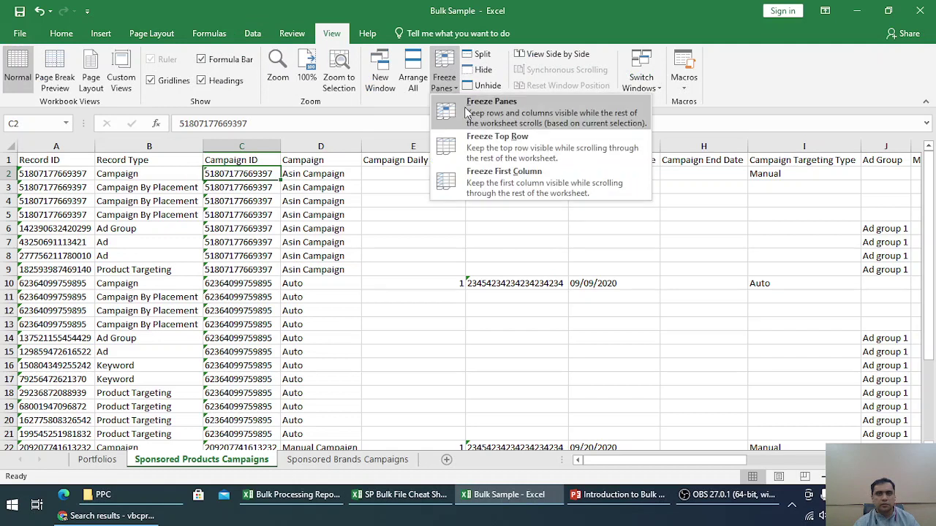
click(468, 110)
scroll(280, 298, down, 3)
scroll(279, 296, up, 3)
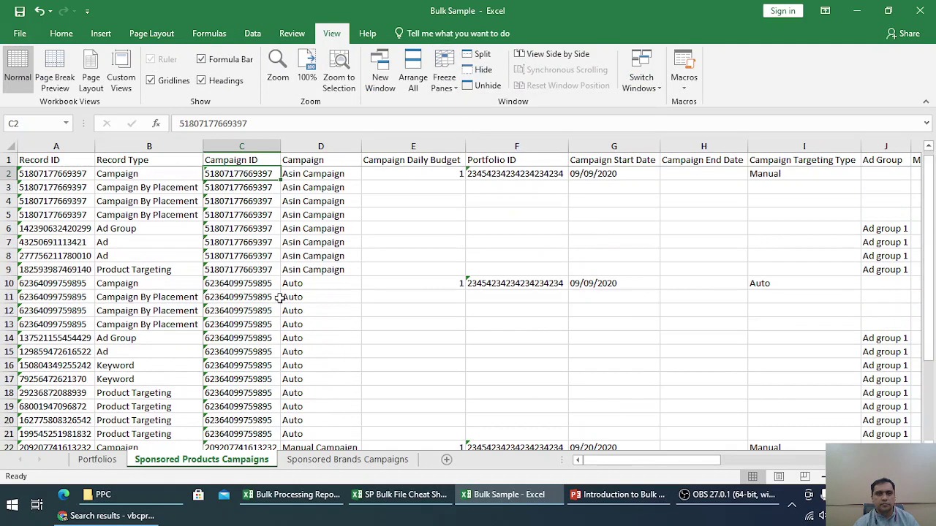
Step: Turn the header row filters on again and return to the Campaign column
click(307, 242)
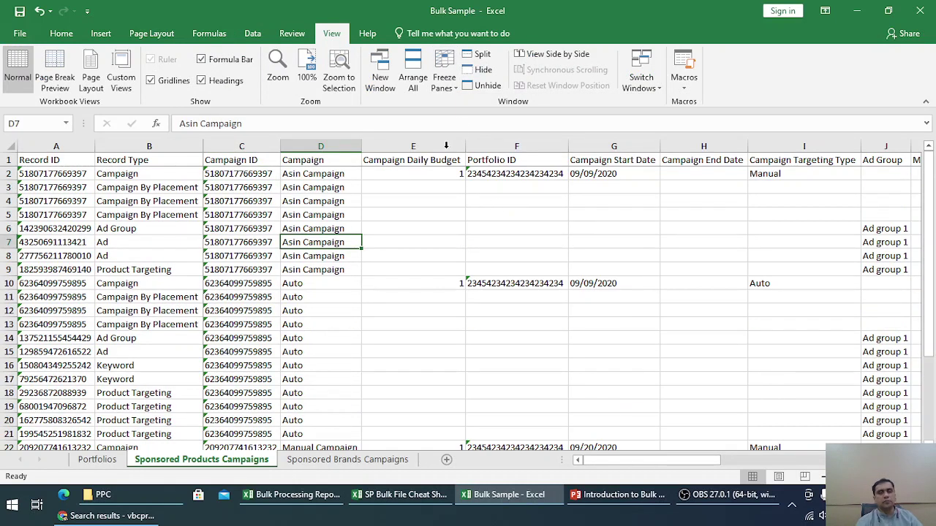
click(252, 33)
click(424, 73)
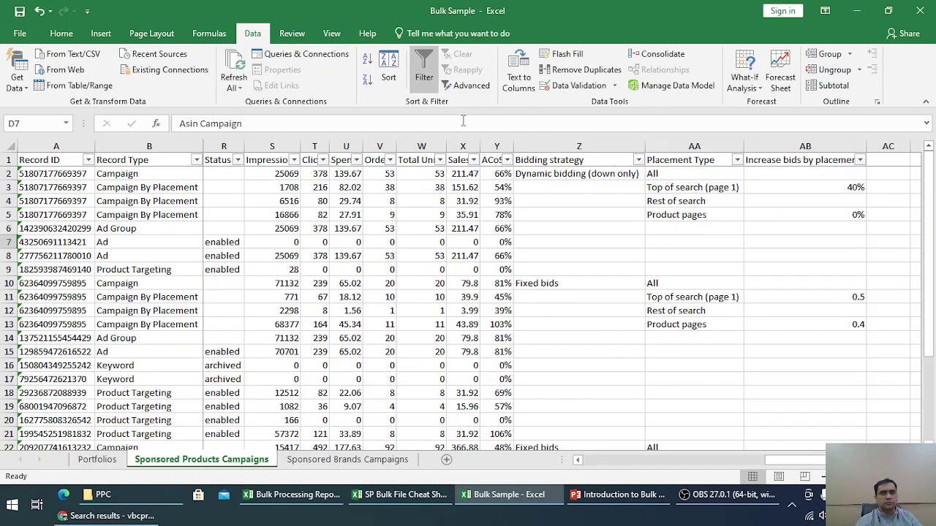
drag(666, 459, 632, 459)
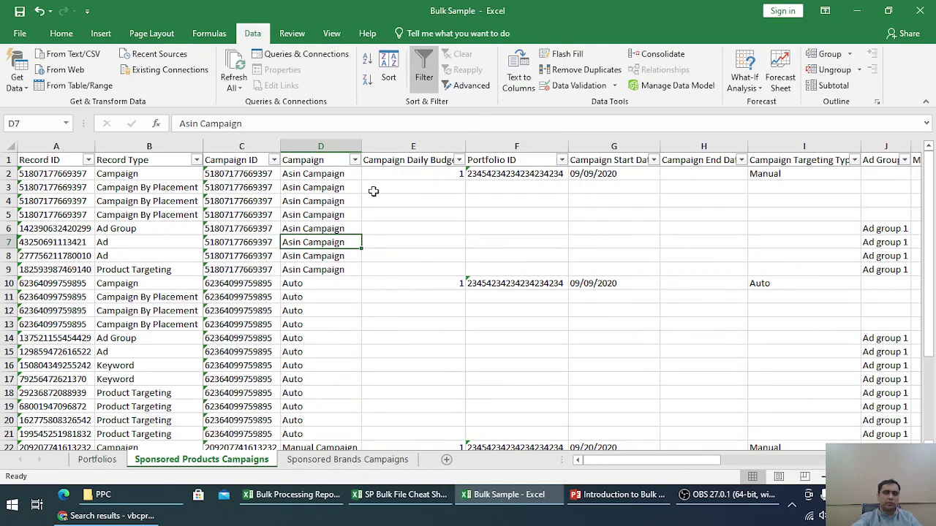
Step: Filter the Campaign column to show only the Auto campaign
click(355, 160)
click(240, 293)
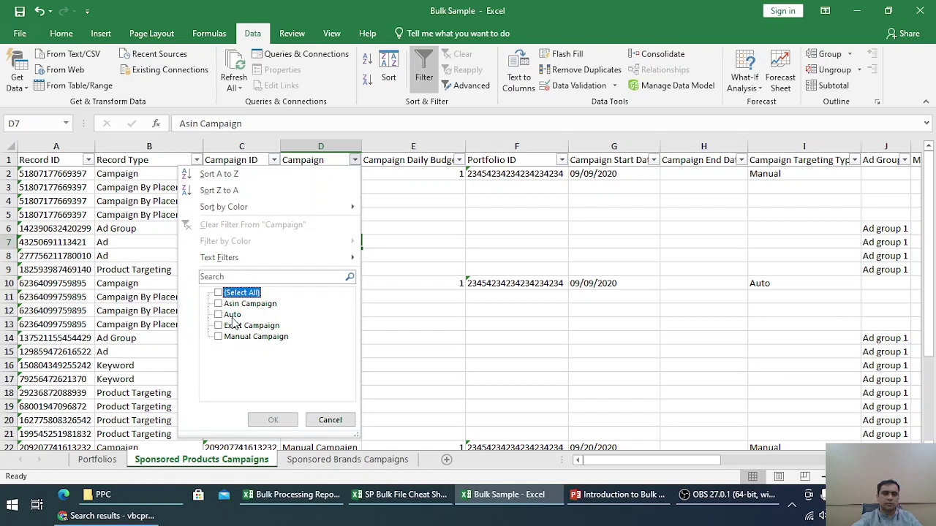
click(231, 314)
click(273, 420)
Step: Examine the Auto campaign record in row 10 across all columns, from Campaign through Increase bids by placement
click(292, 174)
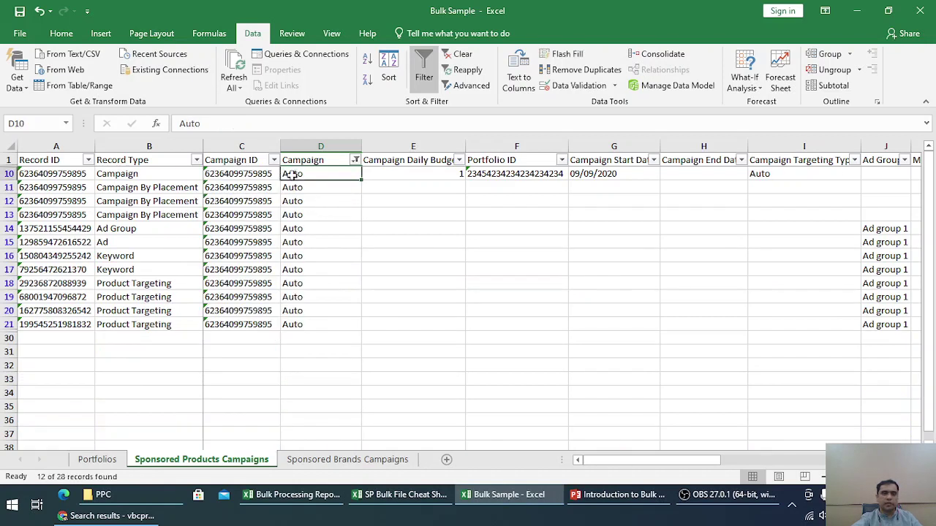
key(Right)
key(Right)
key(Right)
key(Right)
key(Right)
key(Right)
key(Right)
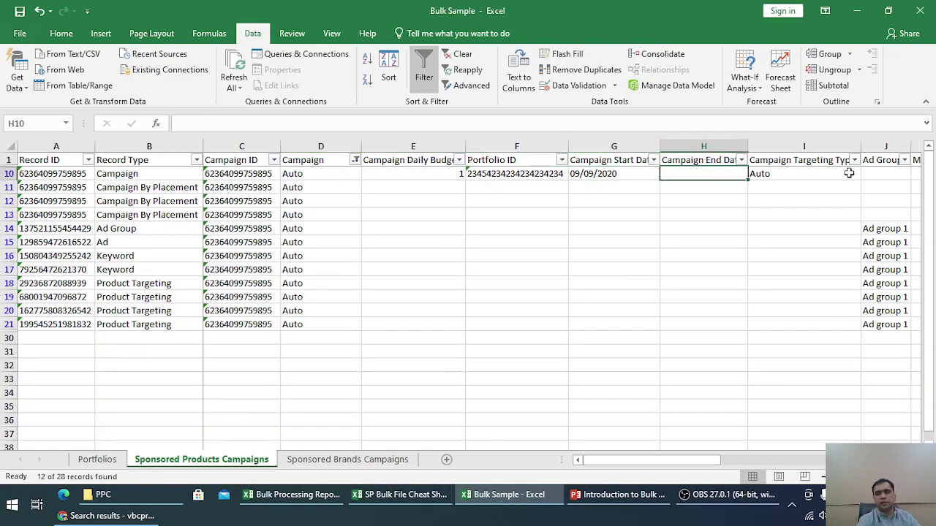
key(Right)
key(Right)
key(Right)
key(Right)
key(Right)
key(Right)
key(Right)
key(Right)
key(Right)
key(Right)
key(Right)
key(Right)
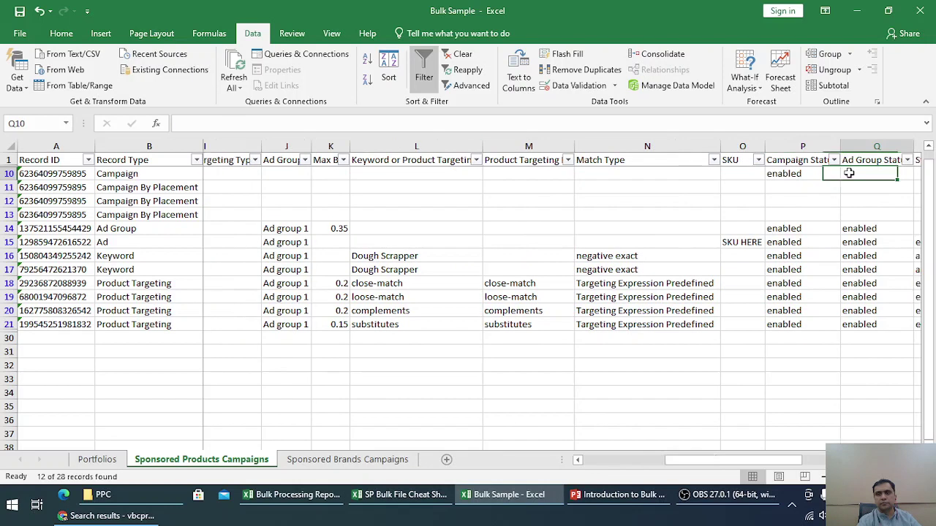
key(Right)
key(Right)
key(Right)
key(Right)
key(Right)
key(Right)
key(Right)
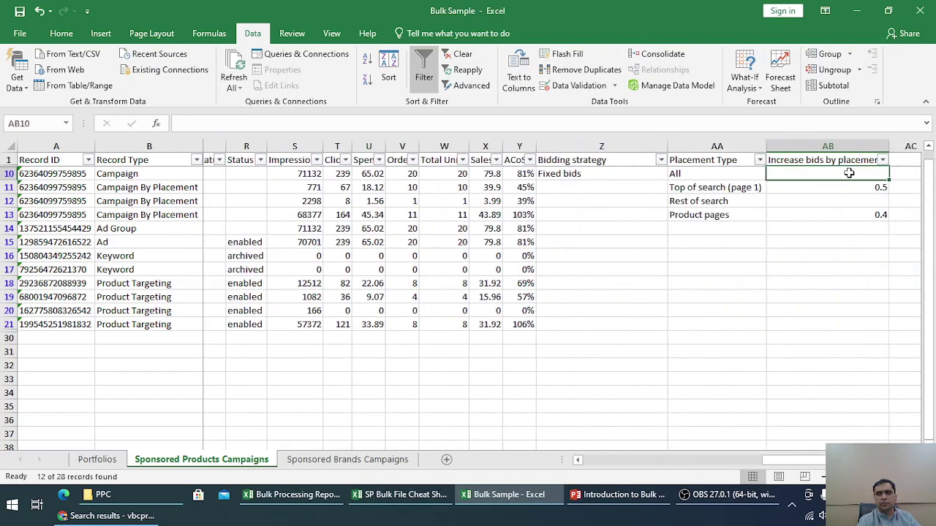
Step: Set Increase bids by placement to 50% for the Top of search (page 1) row and 40% for the Product pages row
key(Down)
key(Left)
key(Left)
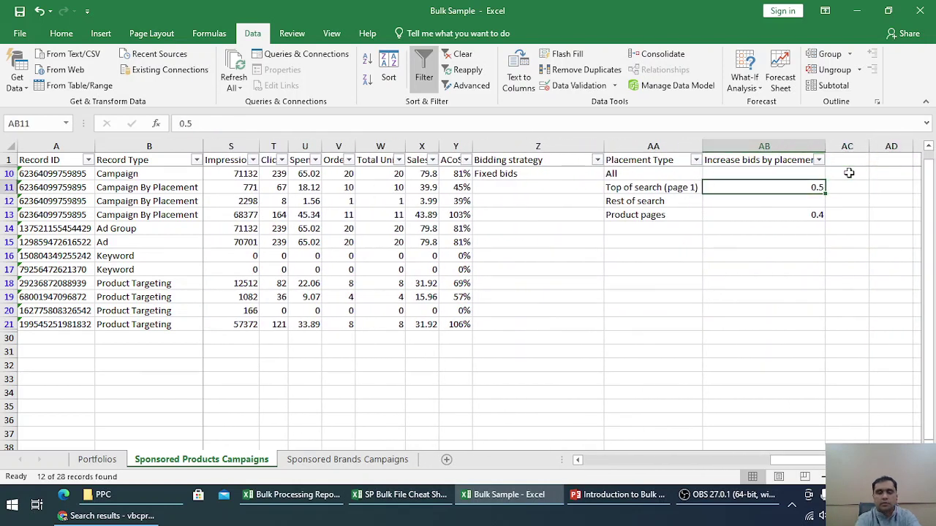
text(50)
key(Return)
key(Return)
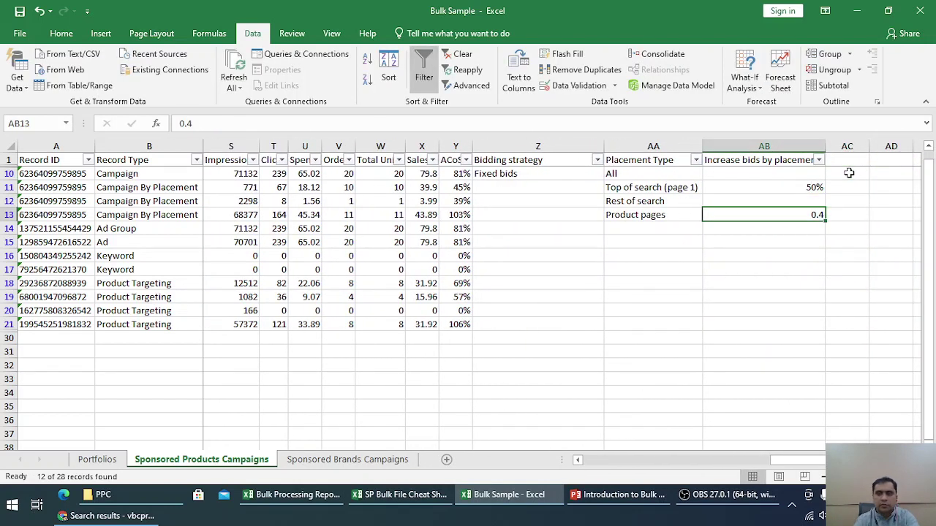
text(40)
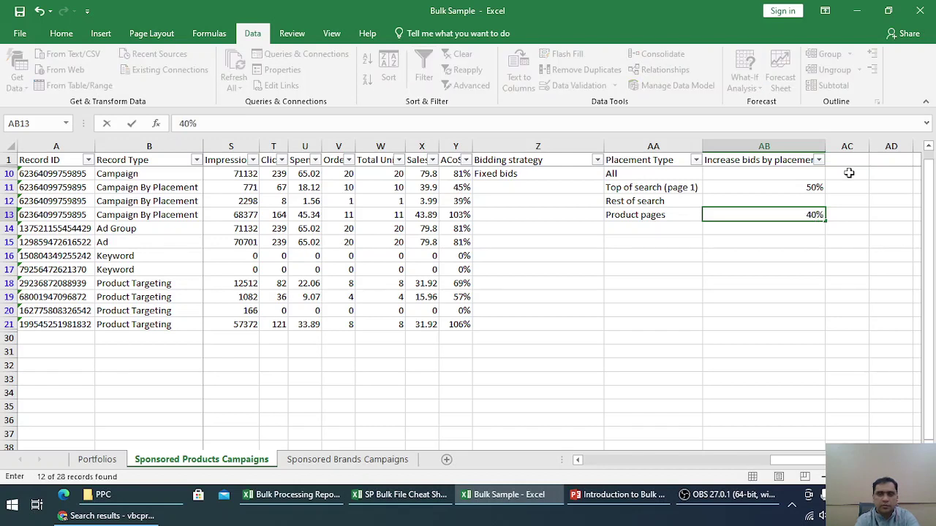
key(Return)
Step: Examine which columns are filled in for the Product pages placement record in row 13, from Placement Type back to Record ID
key(Left)
key(Left)
key(Left)
key(Left)
key(Left)
key(Left)
key(Left)
key(Left)
key(Left)
key(Left)
key(Left)
key(Left)
key(Left)
key(Left)
key(Left)
key(Left)
key(Left)
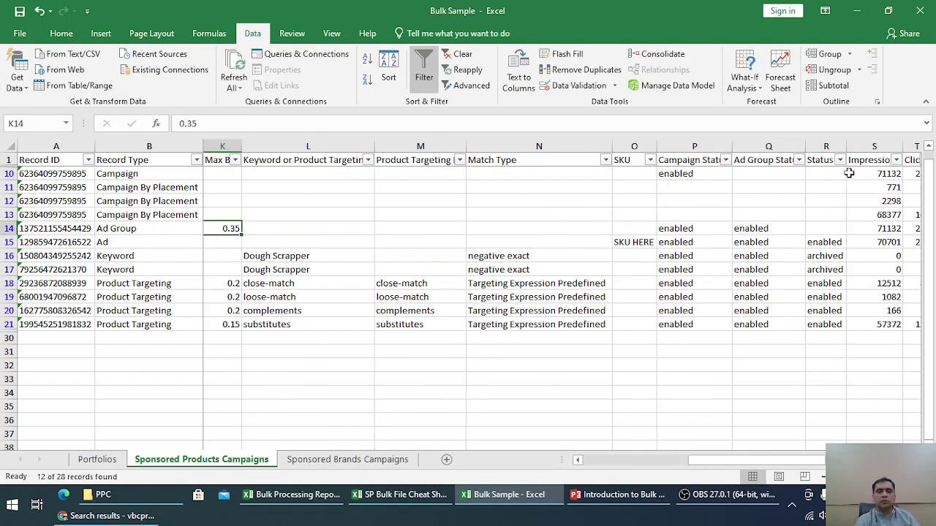
key(Up)
key(Right)
key(Right)
key(Right)
key(Right)
key(Right)
key(Right)
key(Right)
key(Right)
key(Right)
key(Right)
key(Right)
key(Right)
key(Right)
key(Right)
key(Right)
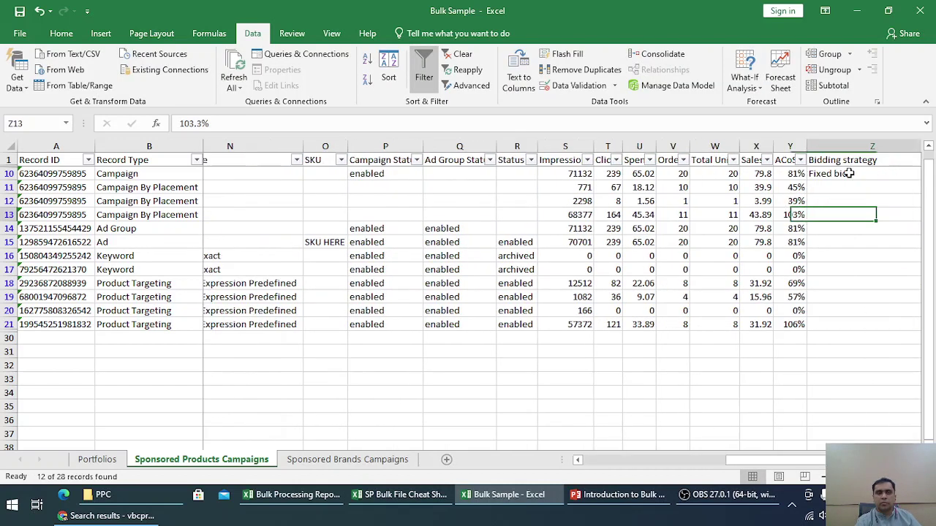
key(Right)
key(Right)
key(Left)
key(Left)
key(Left)
key(Left)
key(Left)
key(Left)
key(Left)
key(Left)
key(Left)
key(Left)
key(Left)
key(Left)
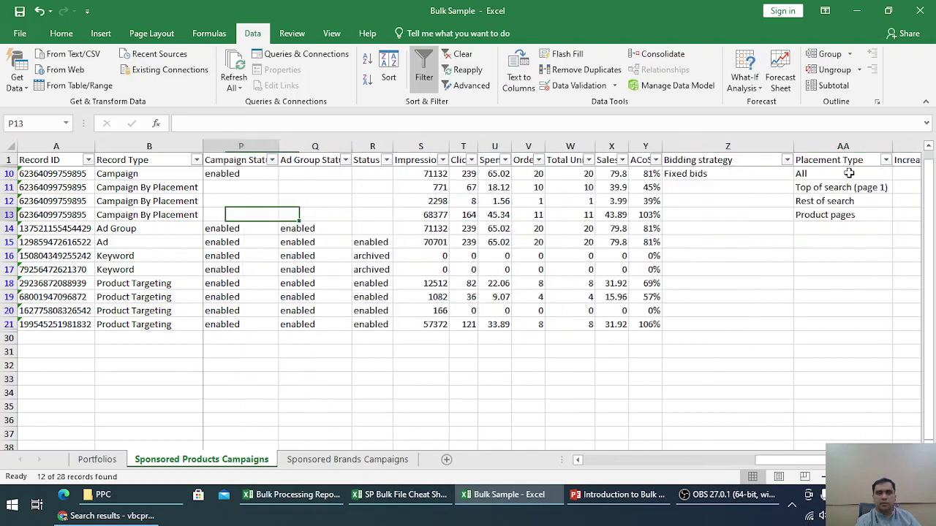
key(Left)
key(Left)
key(Left)
key(Left)
key(Left)
key(Left)
key(Left)
key(Left)
key(Left)
key(Left)
key(Left)
key(Left)
key(Left)
key(Left)
key(Left)
key(Right)
key(Right)
key(Right)
Step: Examine the Ad Group record in row 14, covering its Ad Group and Max Bid columns and its Record ID
key(Down)
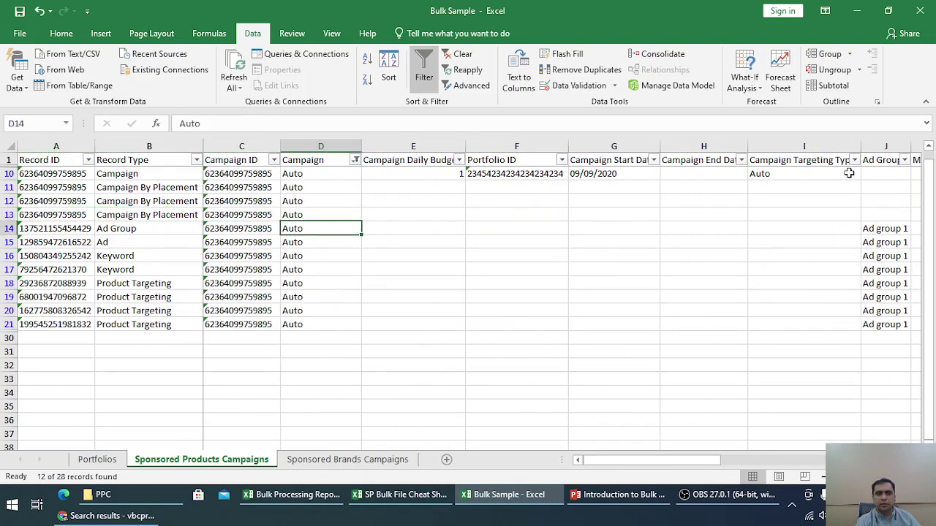
key(Left)
key(Right)
key(Right)
key(Right)
key(Right)
key(Right)
key(Right)
key(Right)
key(Right)
key(Right)
key(Right)
key(Right)
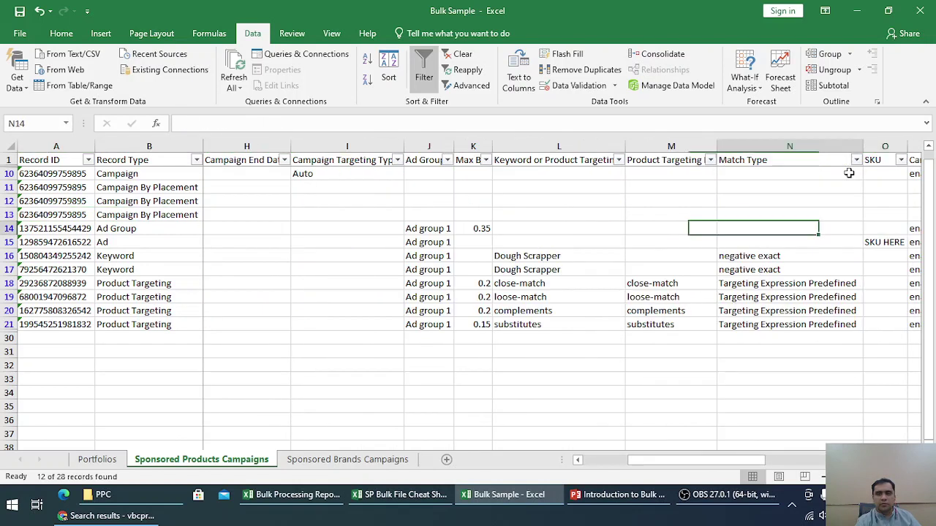
key(Left)
key(Left)
key(Left)
key(Left)
key(Left)
key(Left)
key(Left)
key(Left)
key(Left)
key(Left)
key(Left)
key(Left)
key(Left)
key(Right)
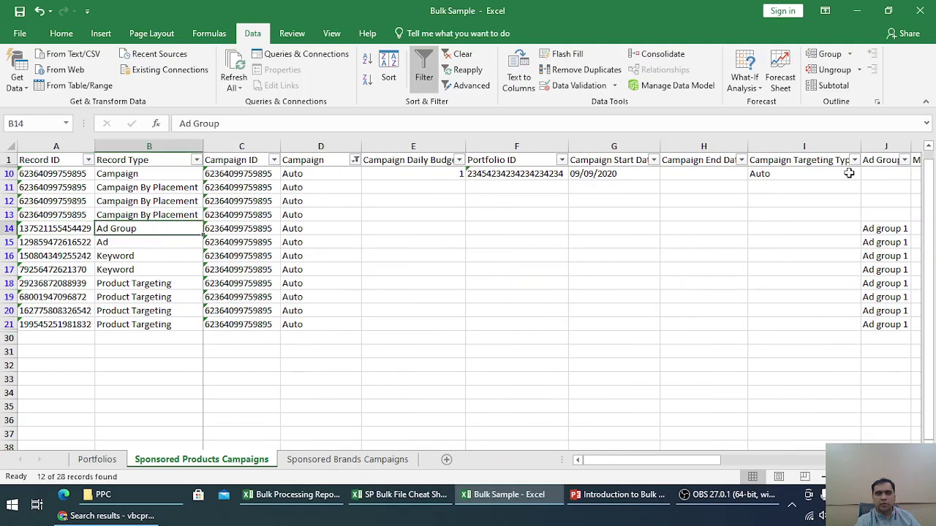
key(Right)
key(Left)
key(Left)
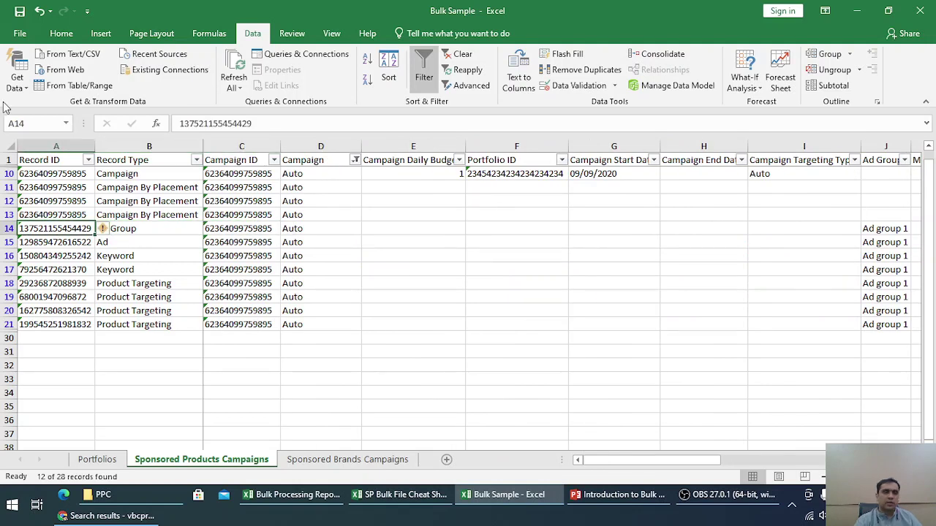
Step: Examine the Ad Group record in row 14 from Record Type across the campaign-level columns to Ad Group
click(148, 232)
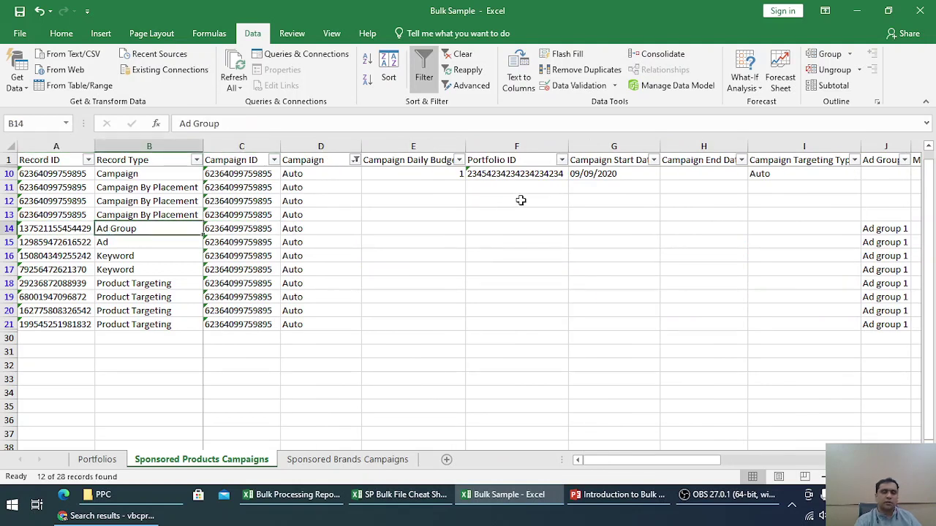
key(Right)
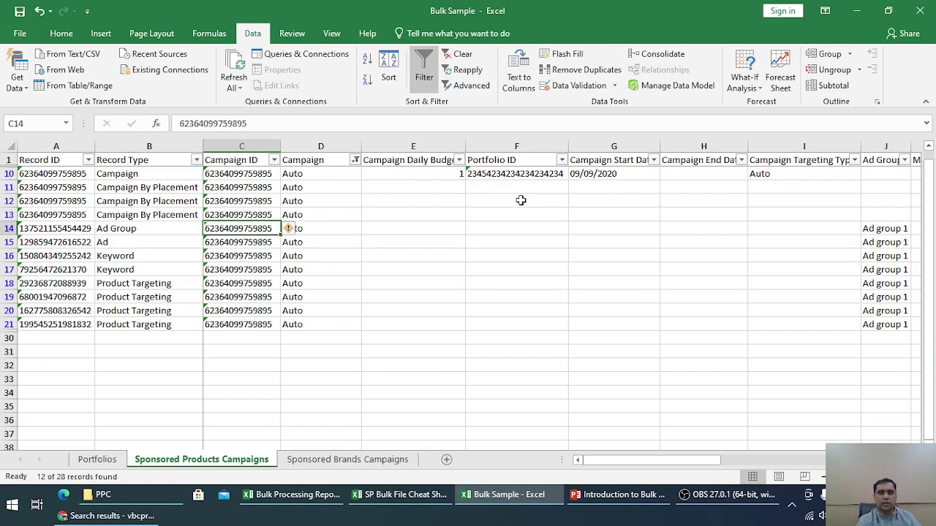
key(Right)
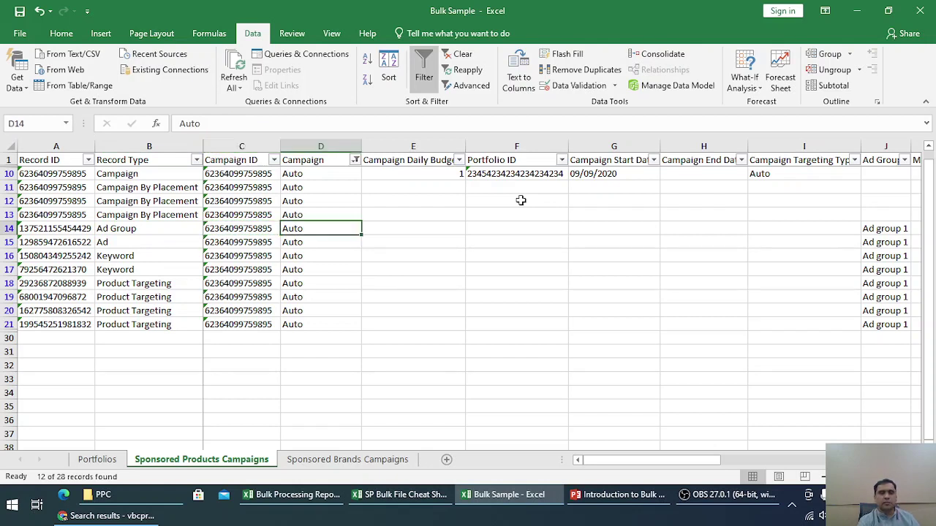
key(Left)
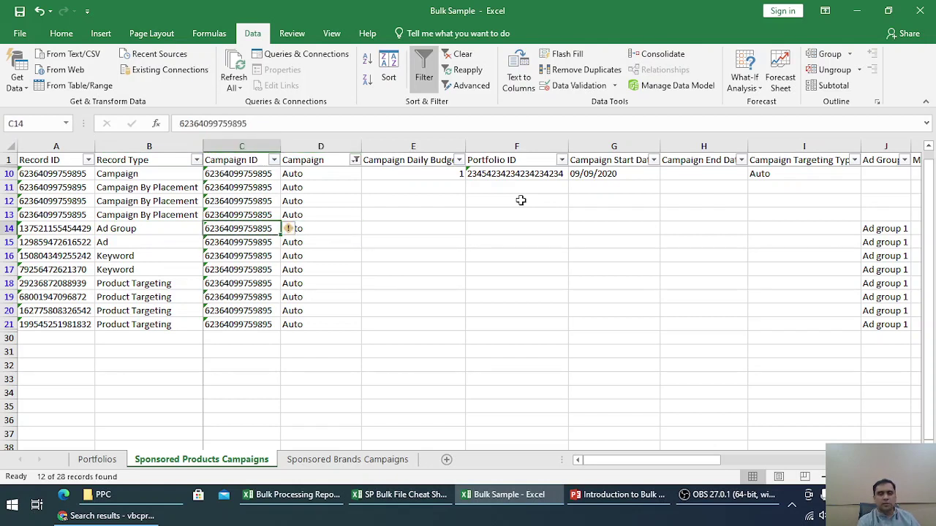
key(Right)
key(Right)
key(Right)
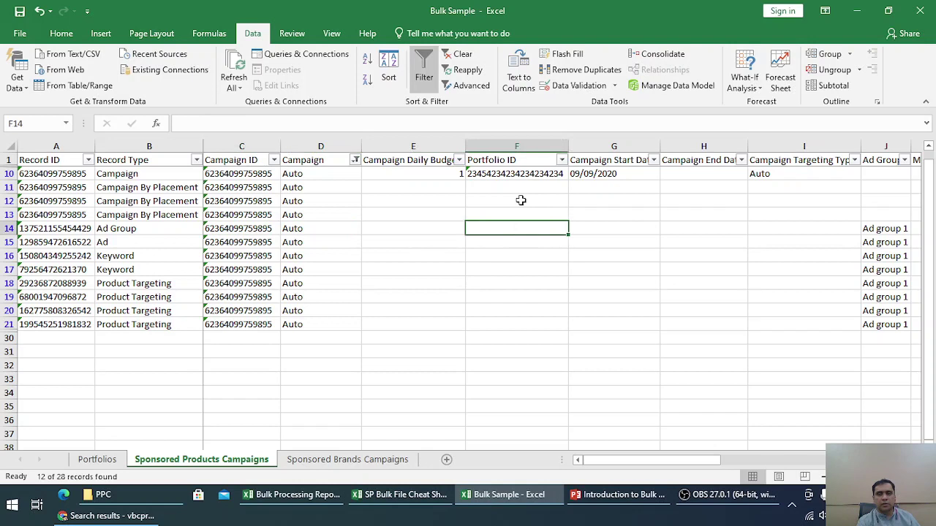
key(Right)
key(Left)
key(Left)
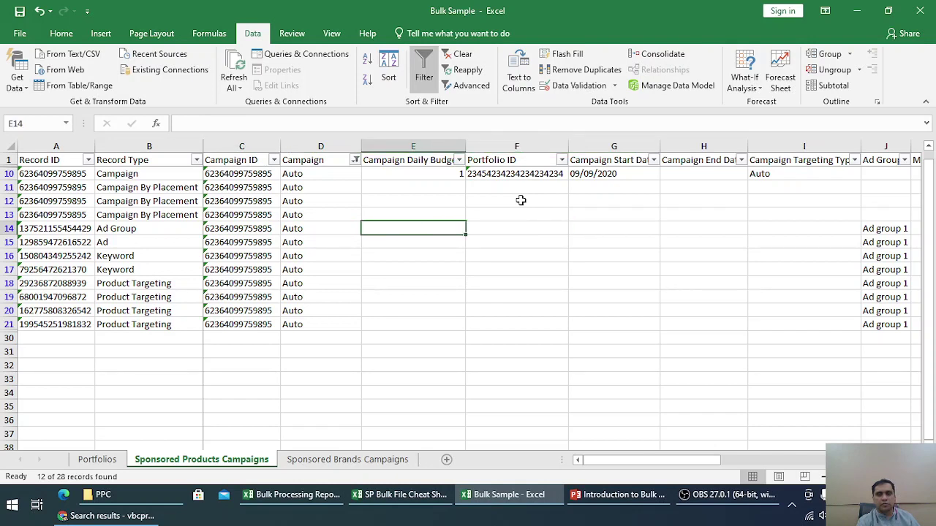
key(Right)
key(Right)
key(Right)
key(Right)
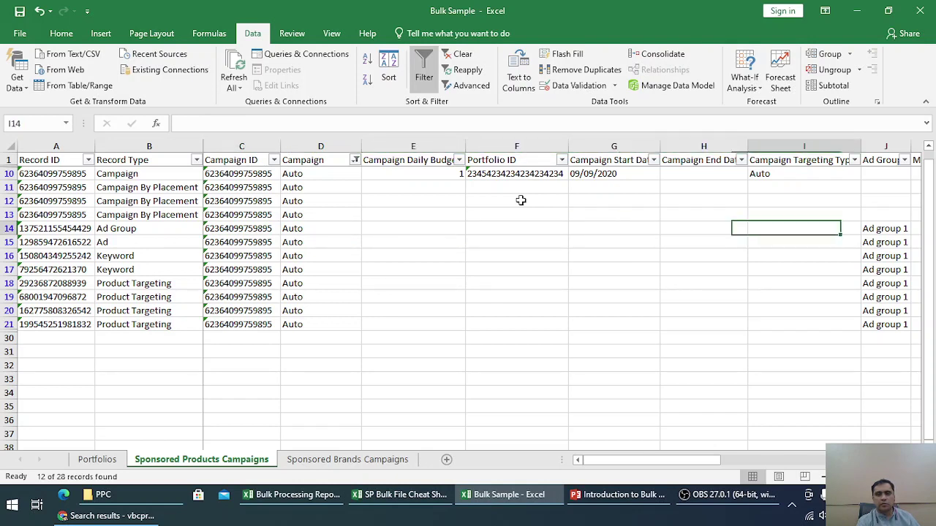
key(Left)
key(Right)
key(Right)
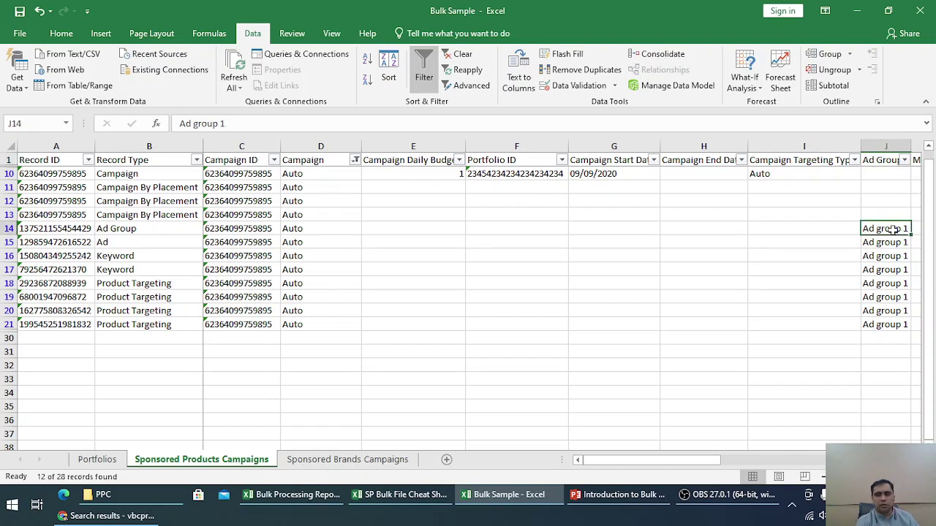
Step: Examine the Ad Group record's Ad Group and Max Bid cells and its keyword, product targeting and match type columns
key(Right)
key(Right)
key(Left)
key(Left)
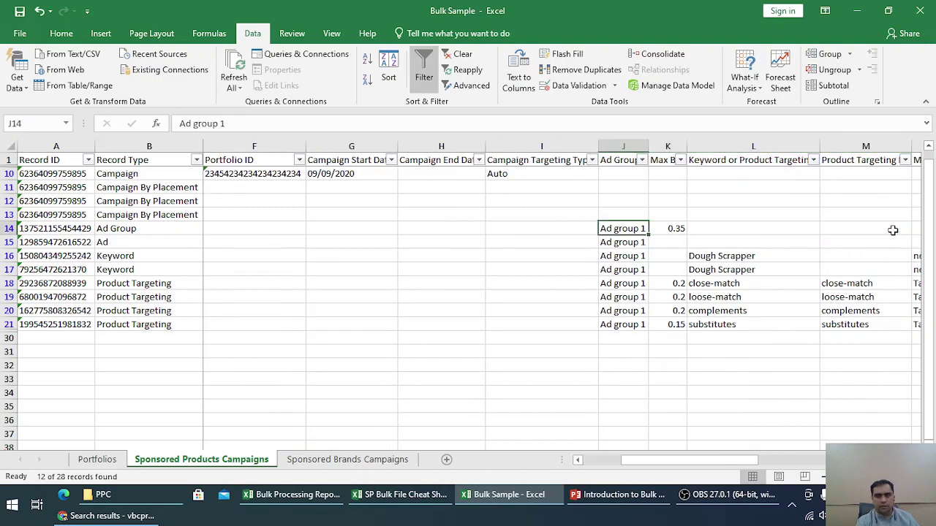
key(Right)
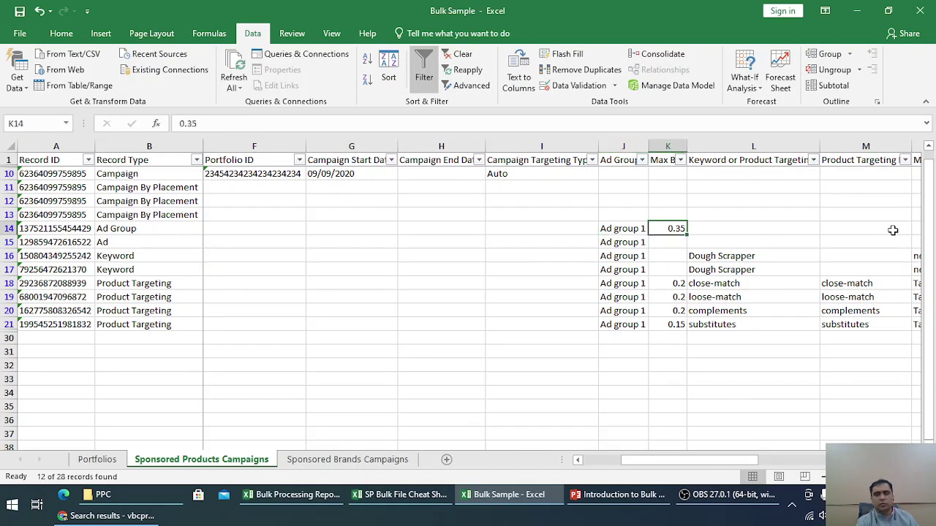
key(Right)
key(Right)
key(Right)
key(Right)
key(Right)
key(Right)
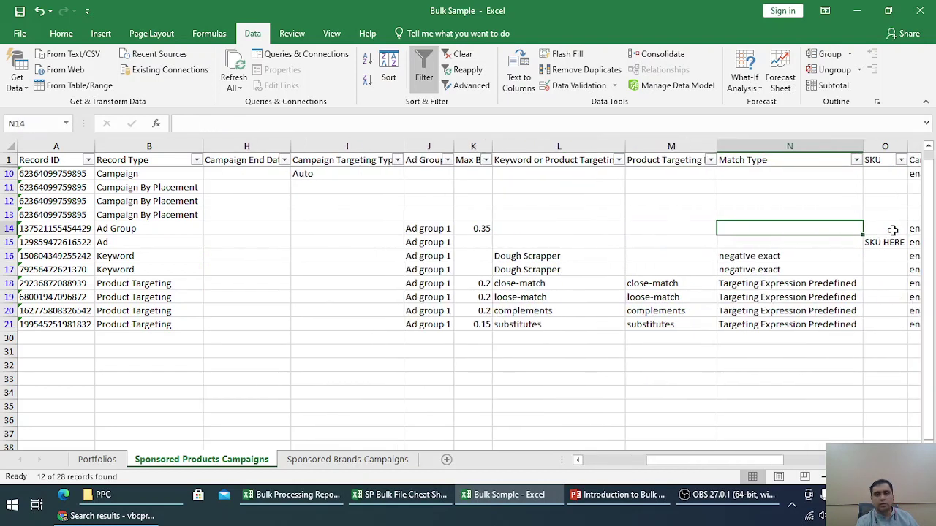
Step: Examine the Ad Group record's status, Impressions and Clicks columns in row 14, returning to its Record ID
key(Left)
key(Left)
key(Right)
key(Right)
key(Right)
key(Right)
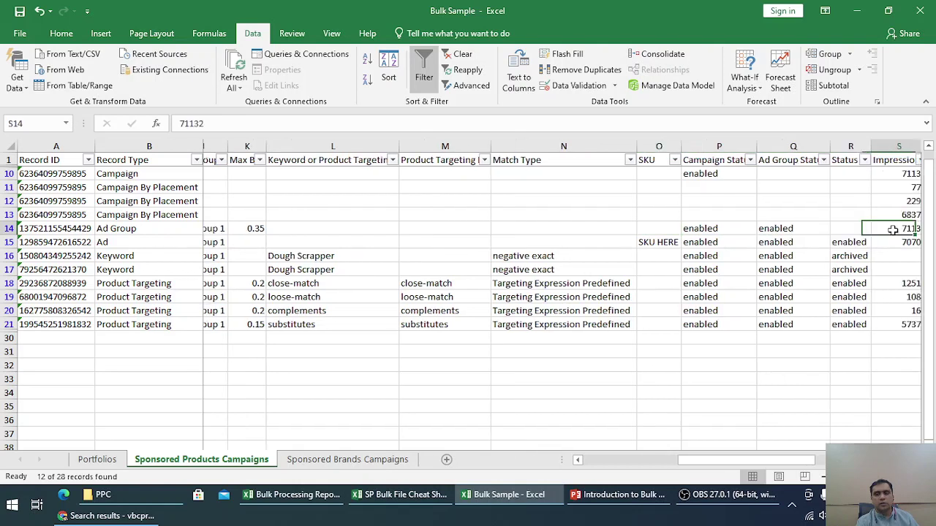
key(Left)
key(Left)
key(Left)
key(Left)
key(Right)
key(Right)
key(Right)
key(Right)
key(Right)
key(Right)
key(Right)
key(Right)
key(Right)
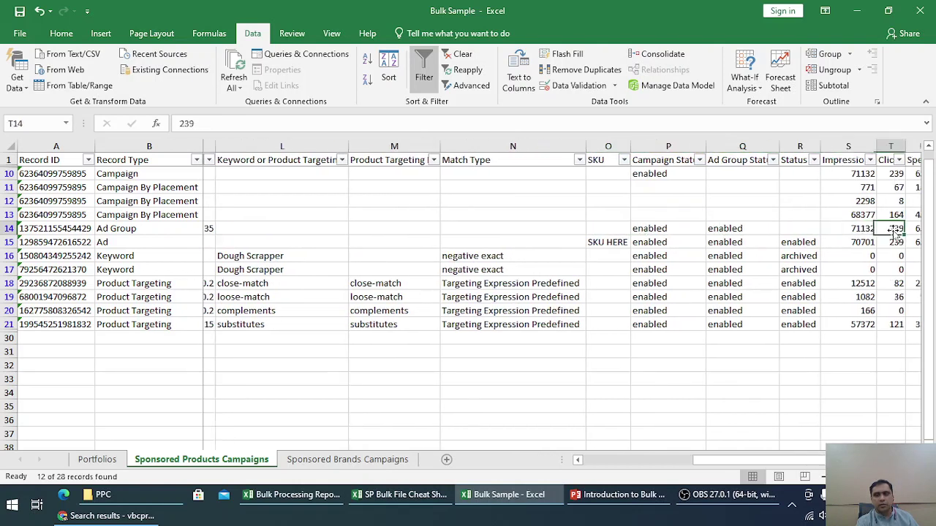
key(Left)
key(Left)
key(Left)
key(Left)
key(Left)
key(Left)
key(Left)
key(Left)
key(Left)
key(Left)
key(Left)
key(Left)
key(Left)
key(Left)
key(Left)
key(Left)
key(Left)
key(Left)
key(Left)
key(Left)
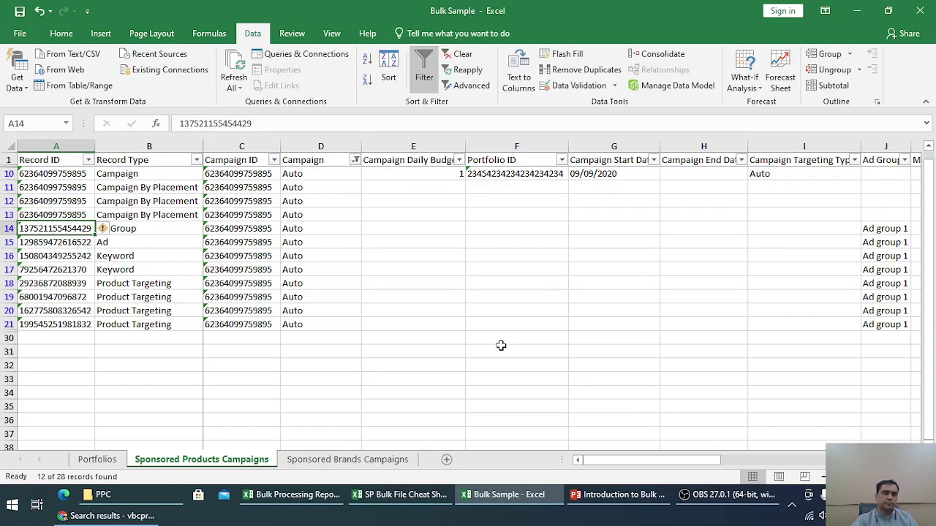
Step: Examine the Record ID and Record Type of the two Keyword records in rows 16 and 17
drag(10, 255, 10, 269)
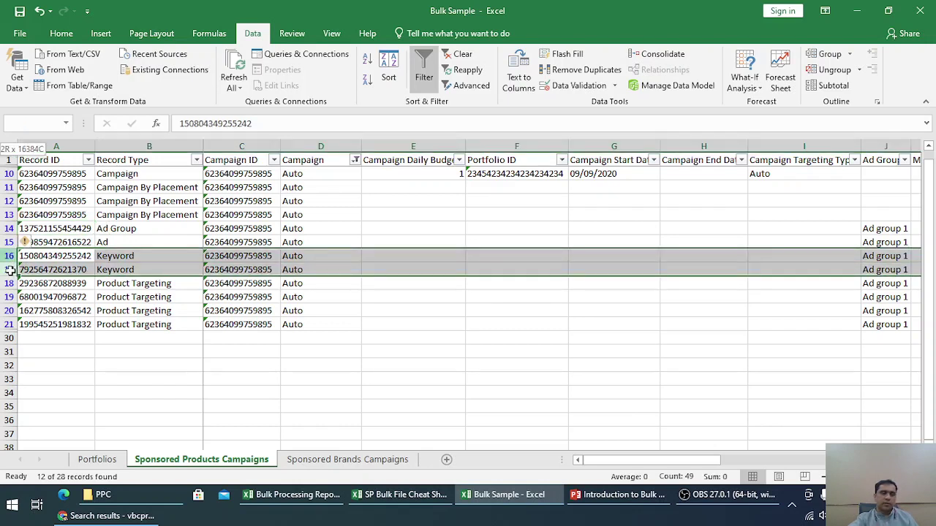
click(320, 262)
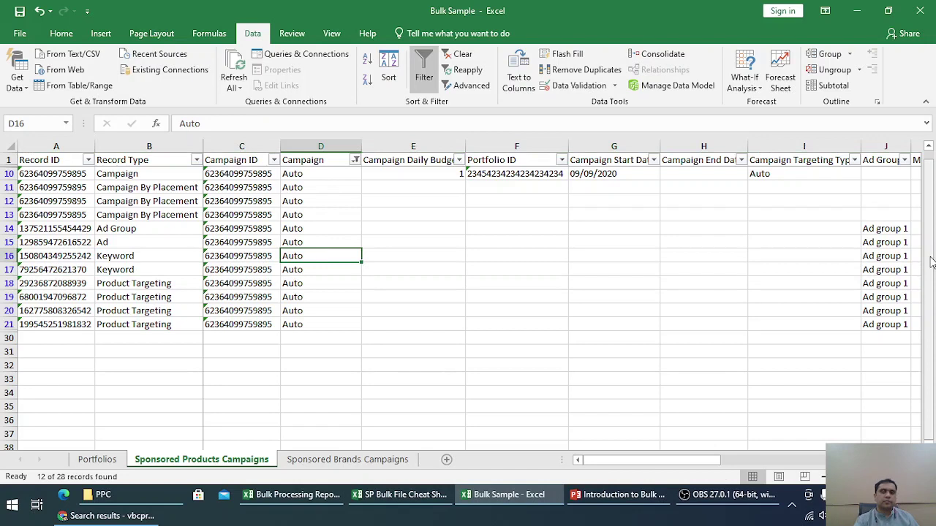
key(Left)
key(Left)
key(Right)
key(Left)
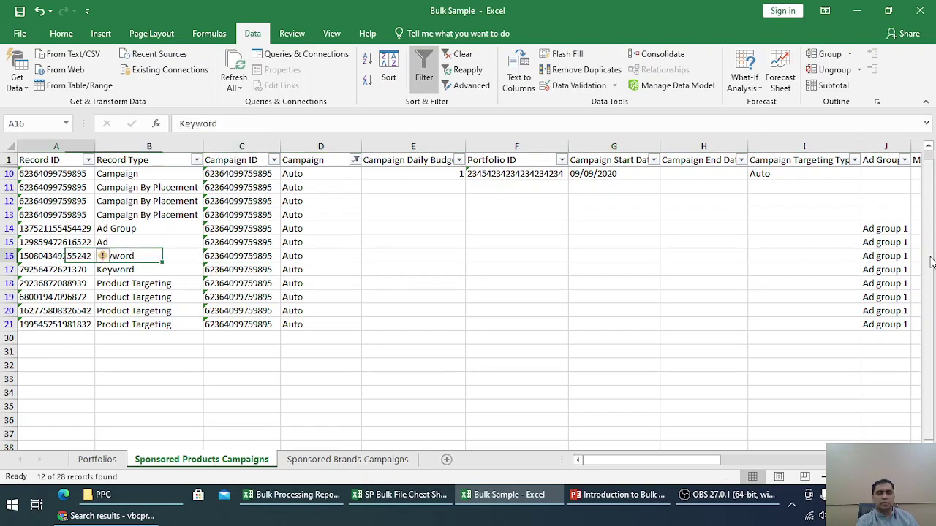
key(Left)
key(Right)
key(Right)
key(Left)
key(Left)
key(Right)
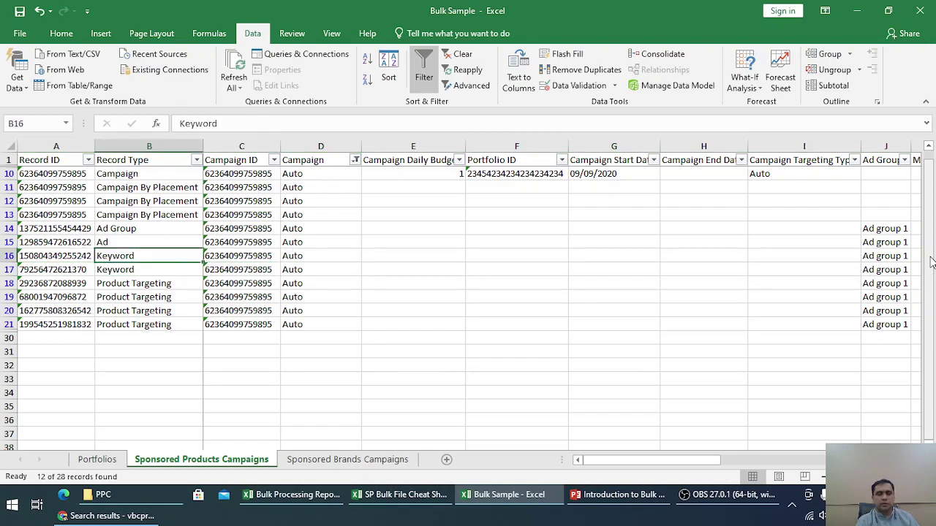
key(Up)
key(Down)
key(Down)
key(Up)
key(Down)
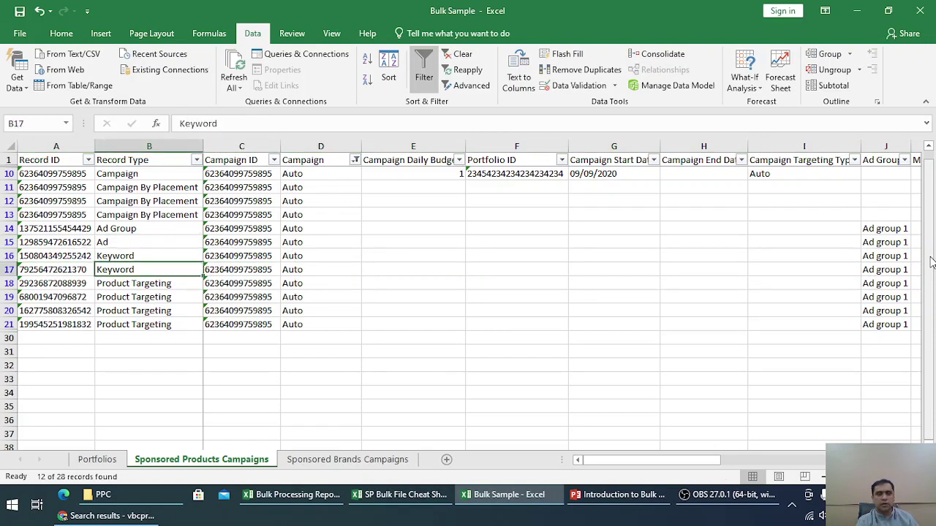
Step: Examine the Keyword record in row 16 across Campaign ID, the campaign-level columns, Ad Group and Max Bid
key(Up)
key(Right)
key(Right)
key(Right)
key(Right)
key(Right)
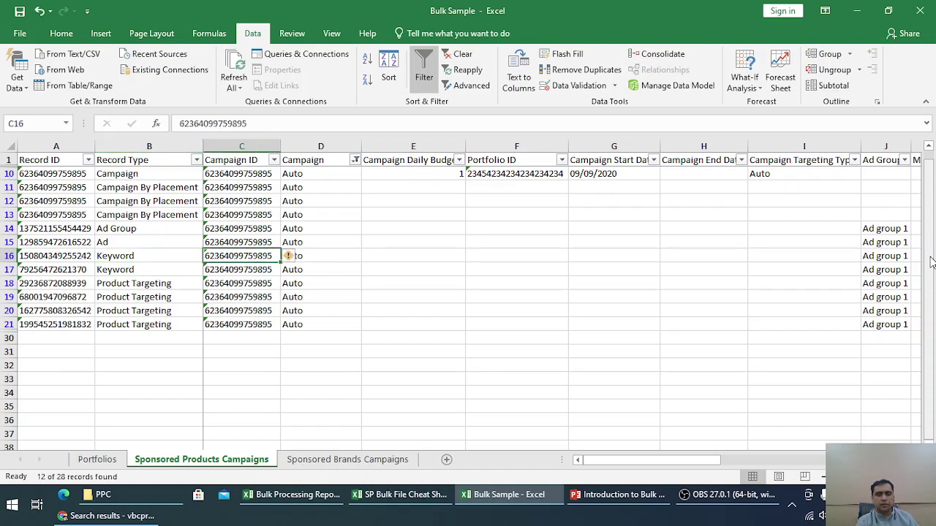
key(Right)
key(Right)
key(Right)
key(Right)
key(Right)
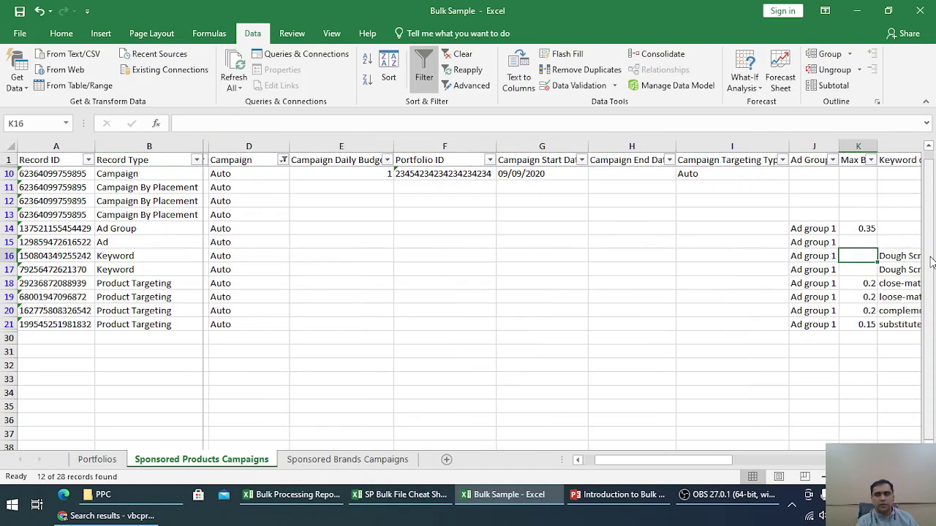
key(Left)
key(Left)
key(Left)
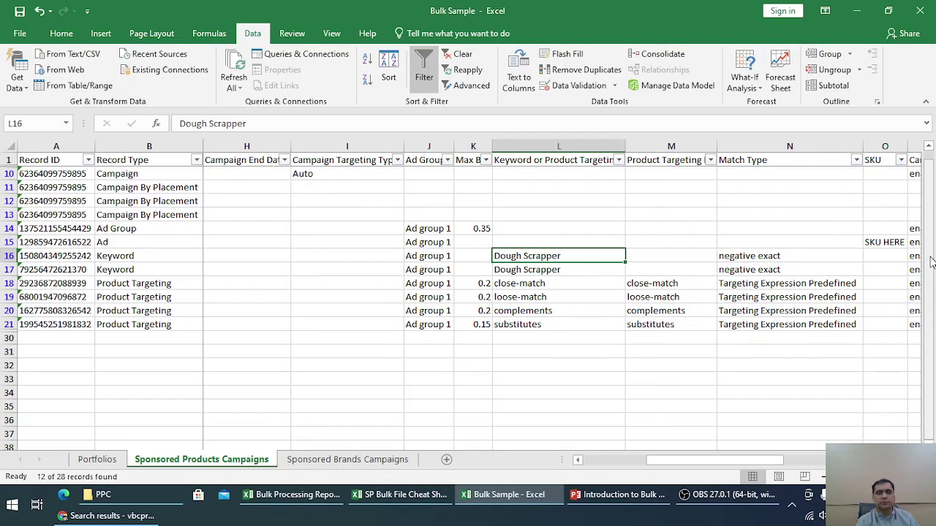
Step: Examine Keyword or Product Targeting, Match Type and Max Bid for the Keyword records in rows 16 and 17
click(546, 160)
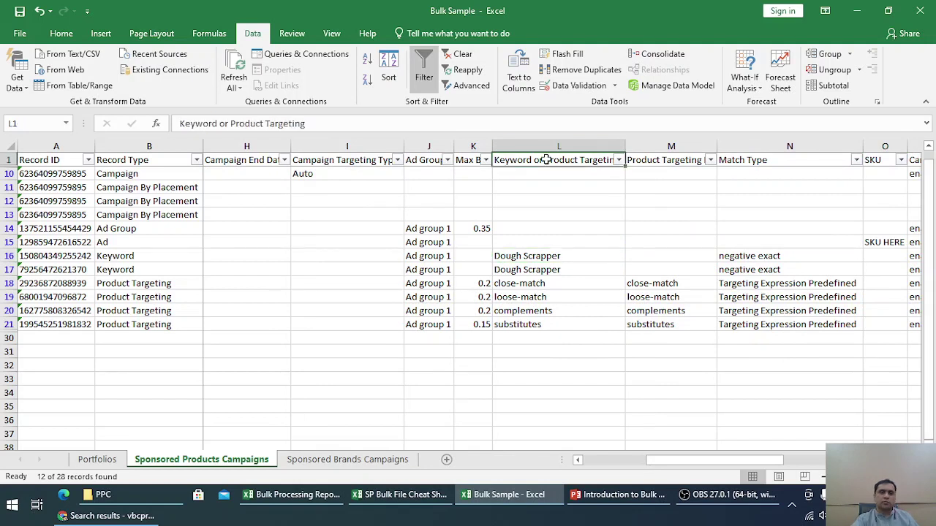
click(544, 257)
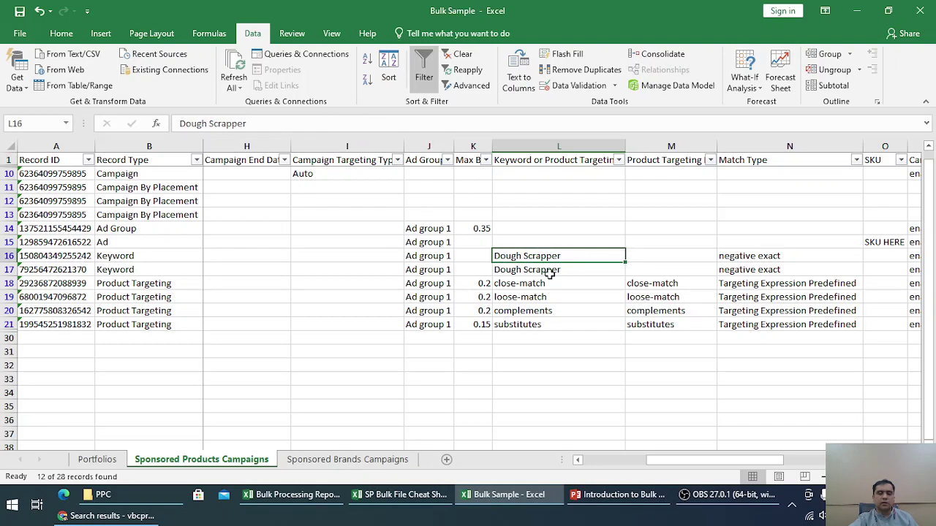
click(470, 256)
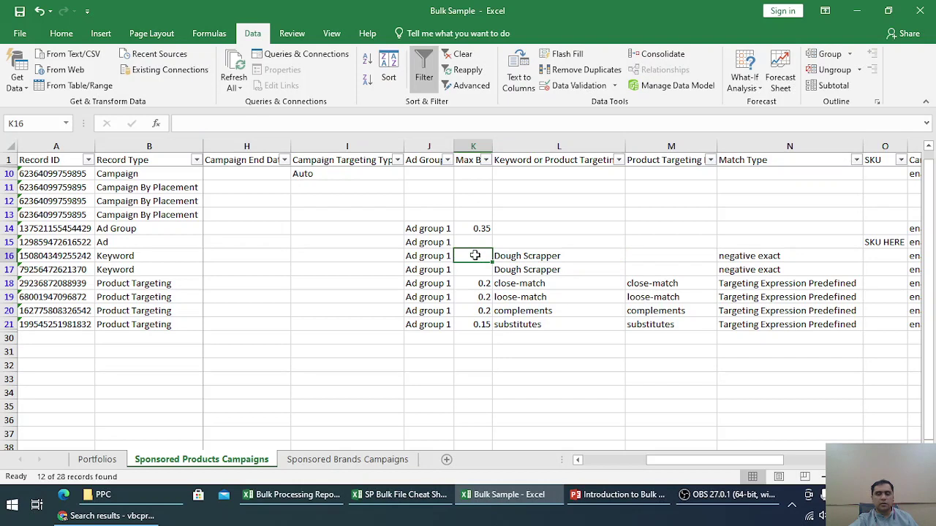
click(757, 256)
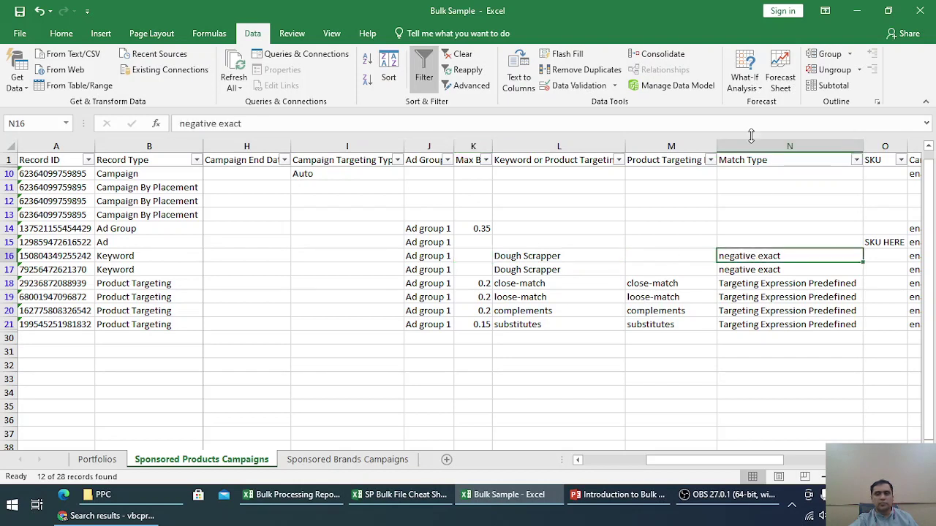
drag(763, 270, 760, 253)
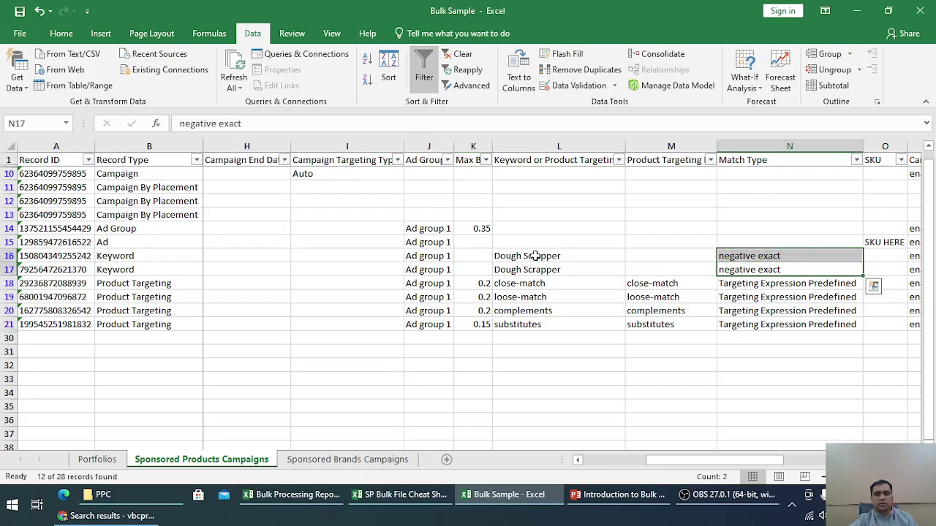
drag(482, 256, 485, 268)
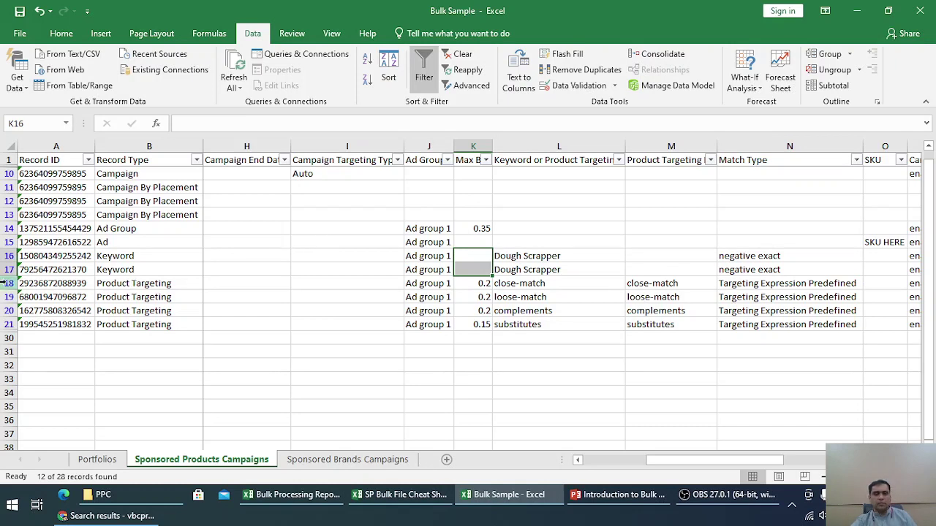
Step: Examine the four Product Targeting records in rows 18 to 21 across Record ID, Campaign ID, Ad Group and Max Bid
drag(7, 282, 6, 321)
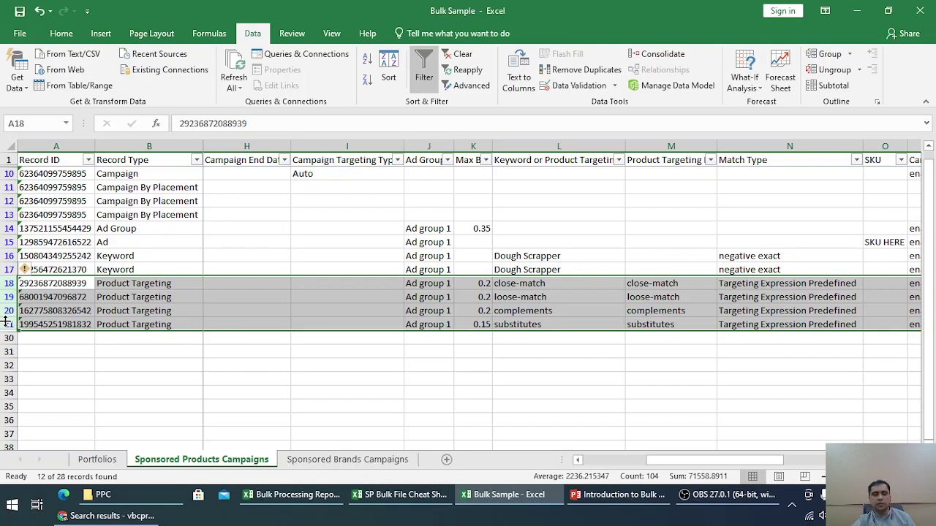
drag(644, 459, 582, 460)
click(251, 269)
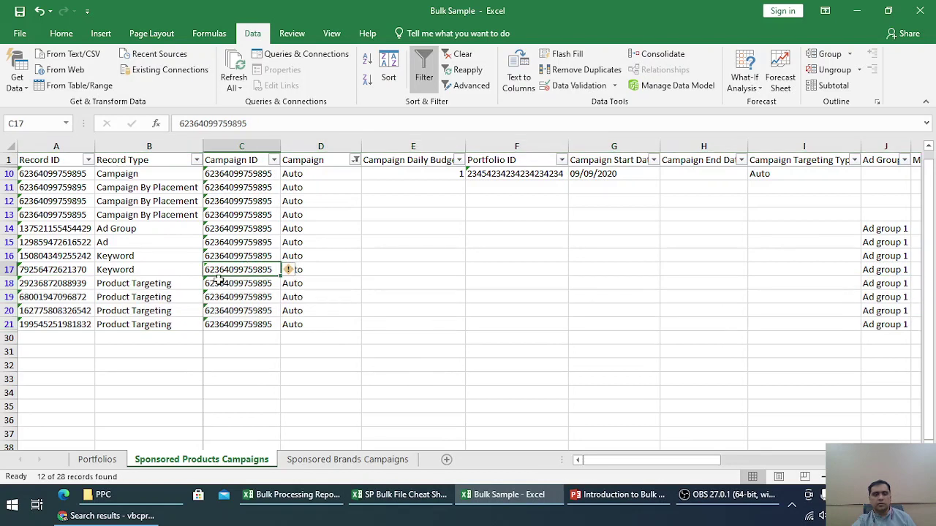
drag(289, 272, 470, 327)
click(504, 324)
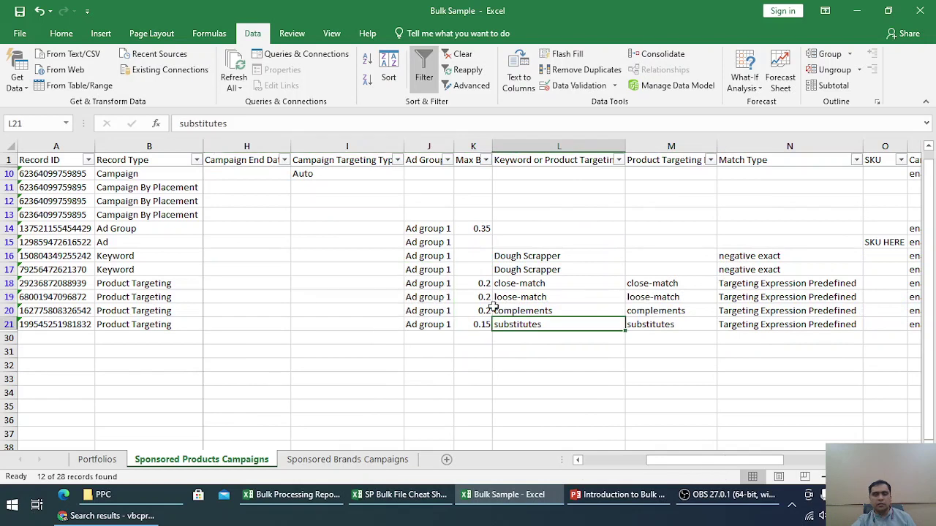
drag(483, 284, 477, 324)
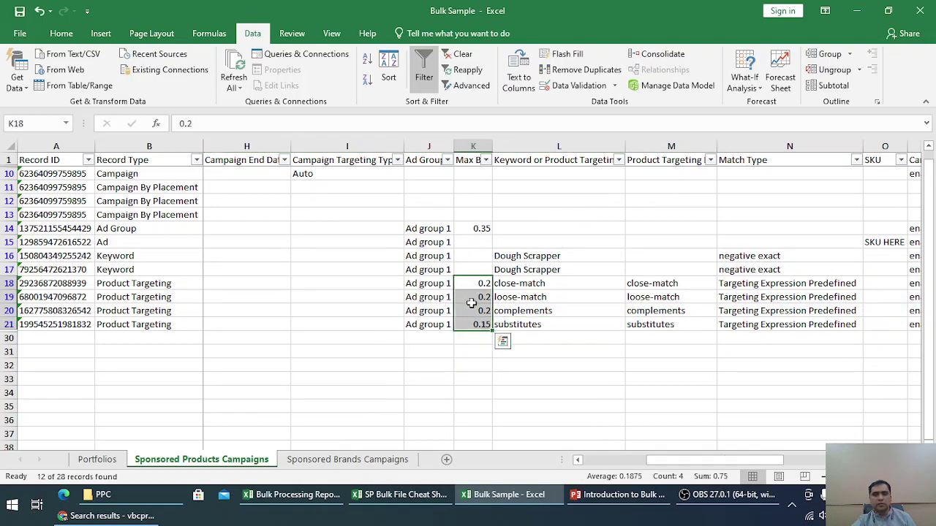
click(471, 160)
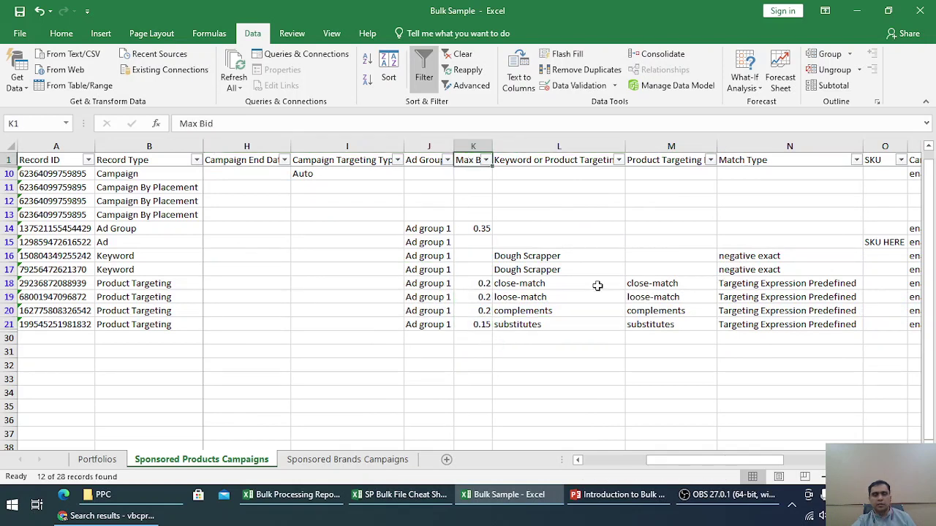
Step: Compare the close-match, loose-match and complements targets in Keyword or Product Targeting with the Max Bid values in rows 18 to 21
click(517, 283)
click(517, 297)
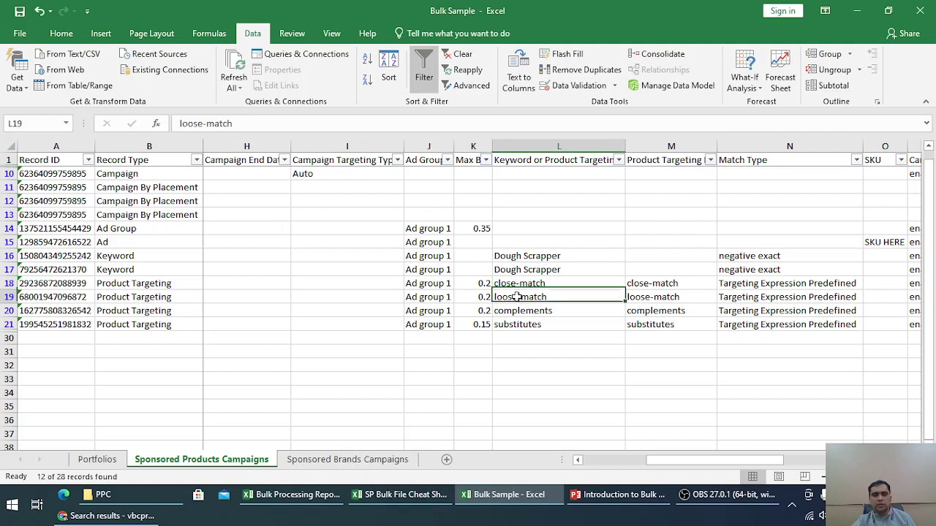
click(516, 311)
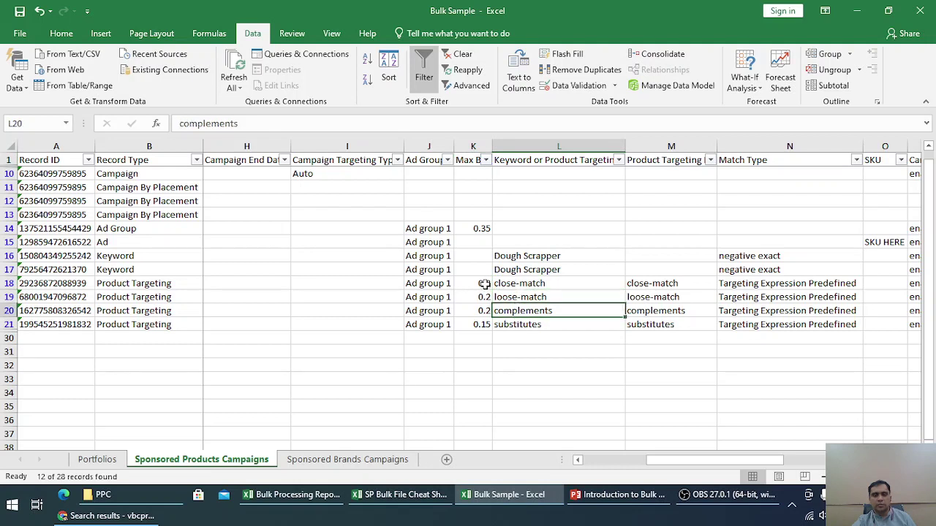
drag(483, 285, 480, 323)
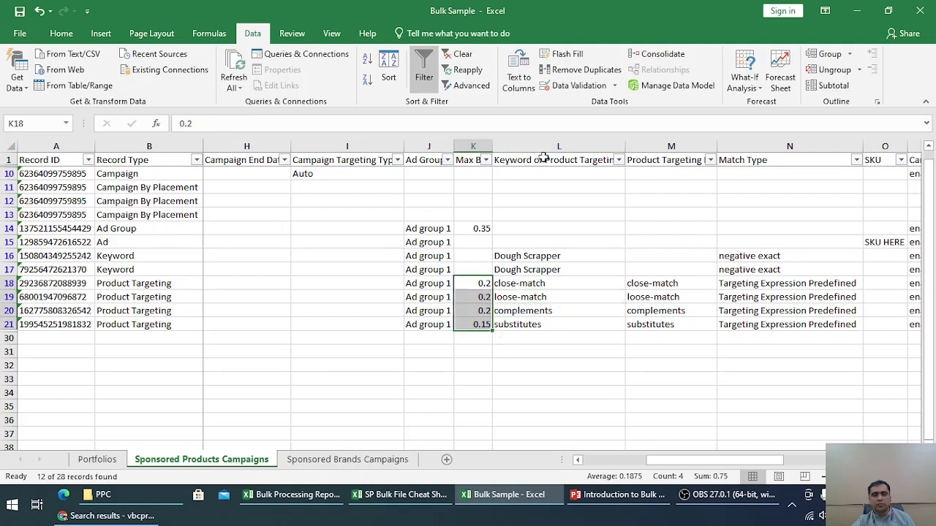
Step: Examine Keyword or Product Targeting, Product Targeting ID and Match Type for the Product Targeting records in rows 18 to 21
mouse_move(544, 287)
mouse_down()
mouse_move(545, 297)
mouse_move(559, 280)
mouse_up()
mouse_move(656, 287)
mouse_down()
mouse_move(575, 291)
mouse_move(678, 306)
mouse_move(662, 320)
mouse_move(555, 287)
mouse_move(657, 287)
mouse_up()
drag(526, 298, 647, 298)
click(545, 314)
click(602, 326)
click(646, 326)
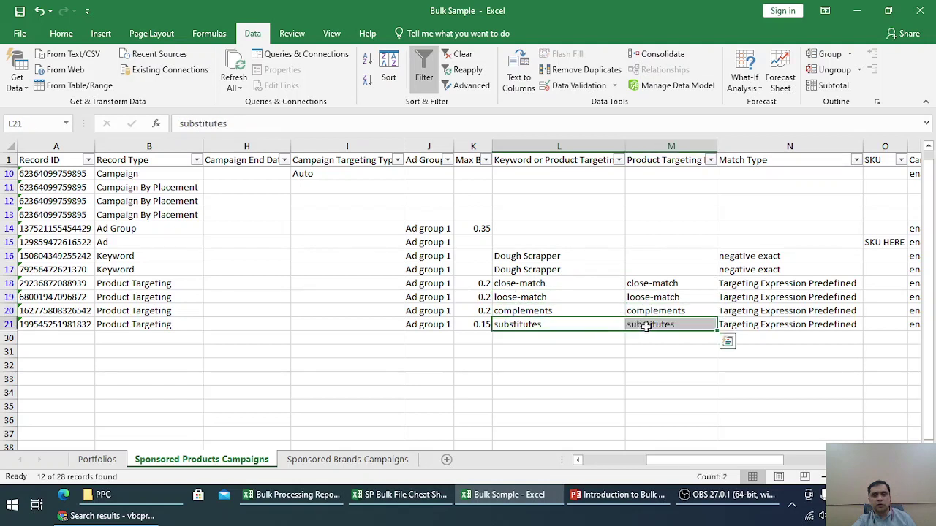
click(782, 329)
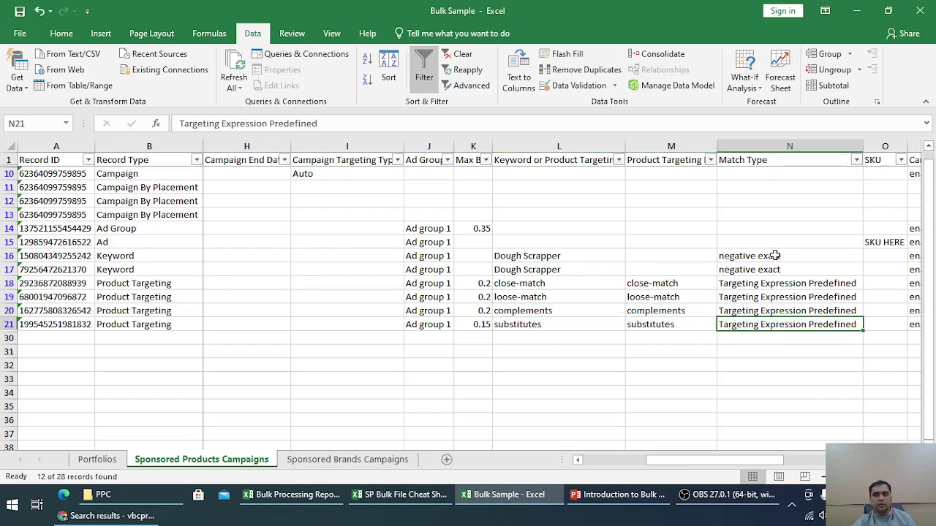
click(761, 158)
click(773, 282)
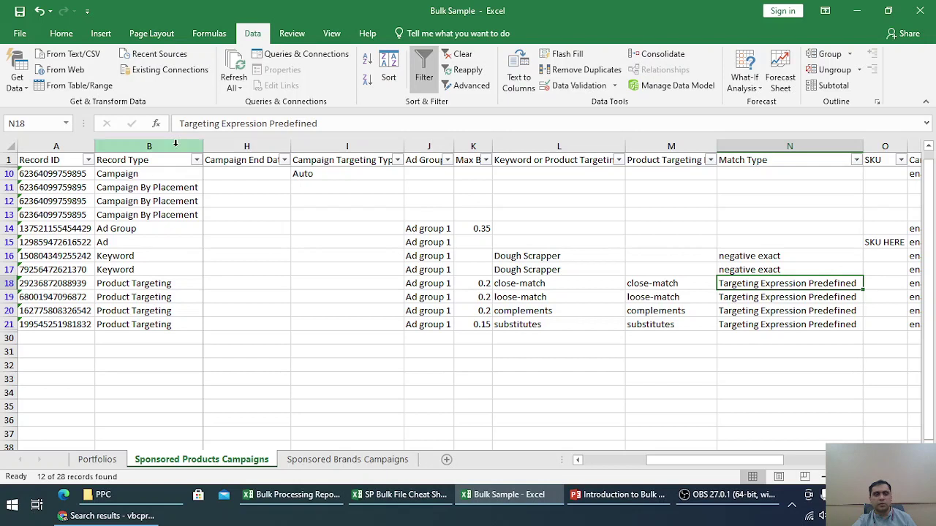
Step: Filter the Record Type column to show only Keyword and Product Targeting records
click(196, 159)
click(82, 292)
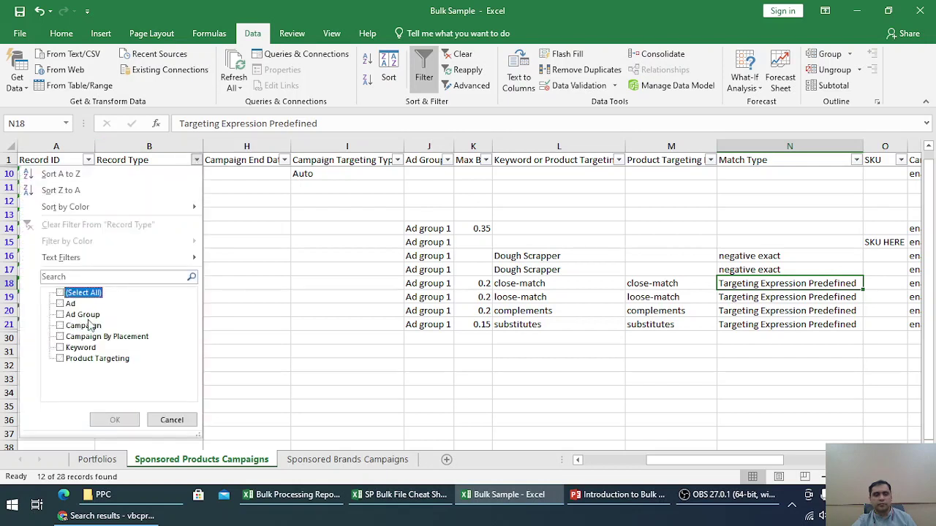
click(90, 359)
click(87, 347)
click(114, 419)
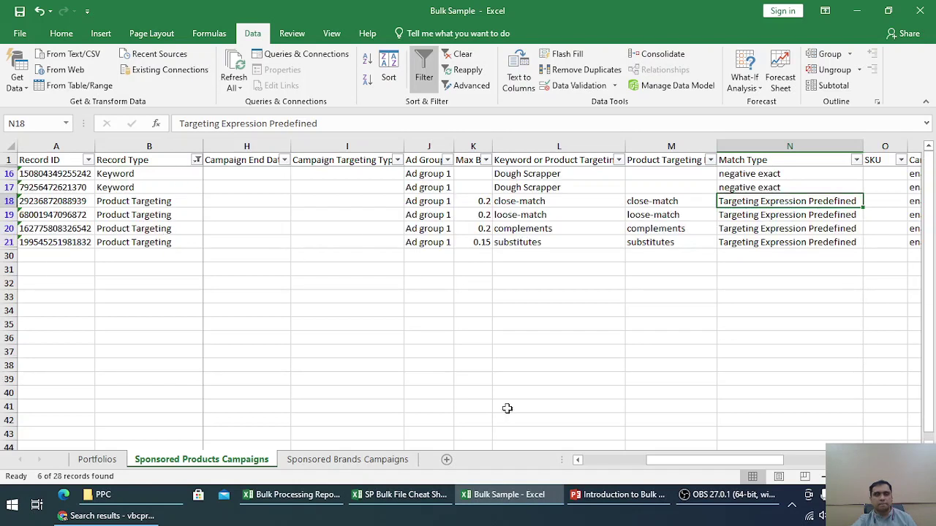
Step: Clear the Campaign column filter to include all campaigns and select the Asin Campaign cell in row 9
click(604, 461)
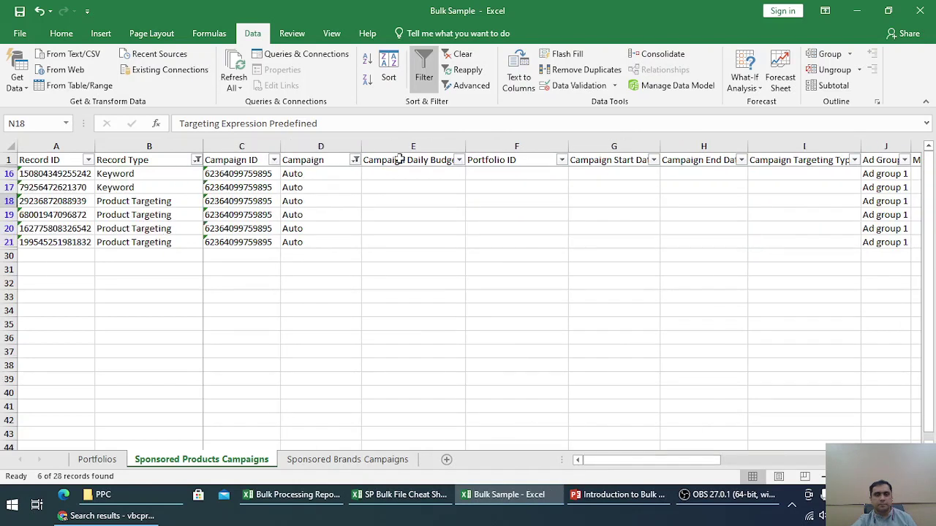
click(355, 160)
key(Escape)
key(ctrl+z)
click(311, 174)
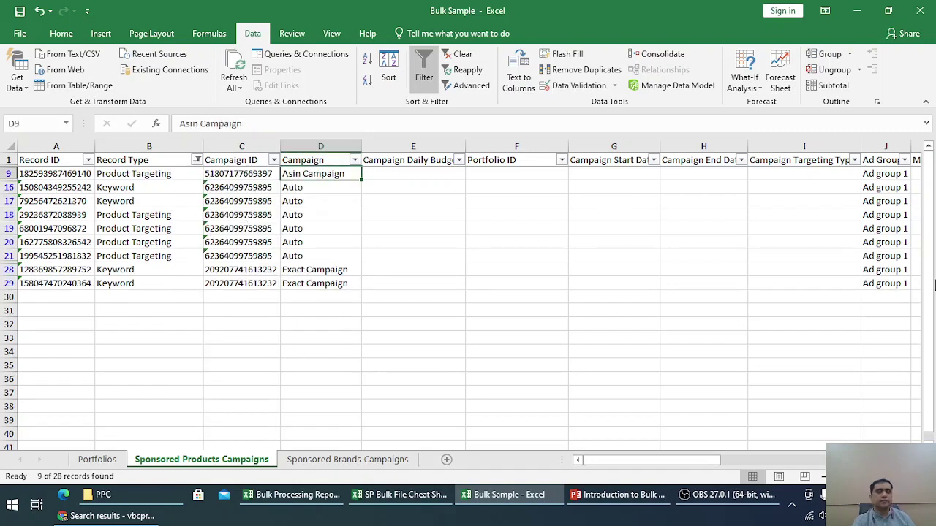
Step: Examine the Asin Campaign's Product Targeting record in row 9 from its Record Type across the campaign columns to Max Bid
key(Left)
key(Left)
key(Right)
key(Right)
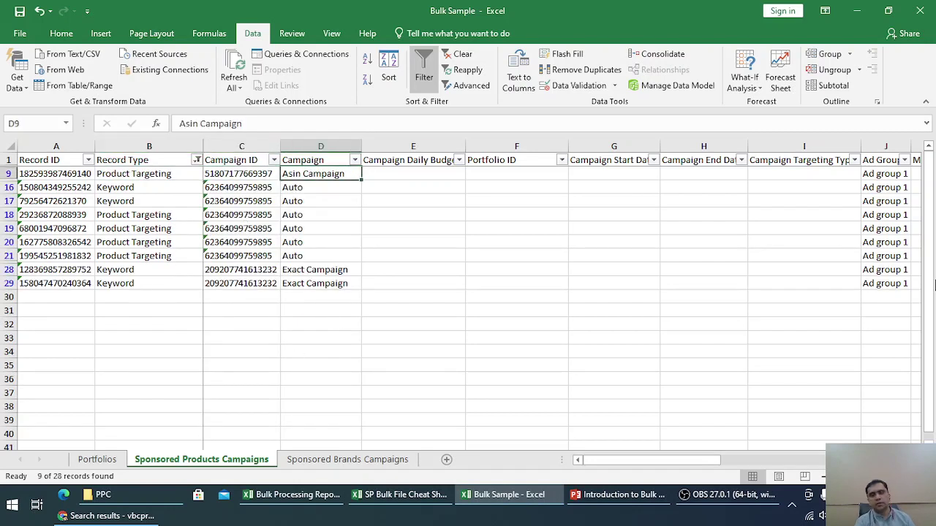
key(Right)
key(Right)
key(Right)
key(Right)
key(Right)
key(Right)
key(Right)
key(Right)
key(Right)
key(Right)
key(Right)
key(Left)
key(Left)
key(Left)
key(Left)
key(Left)
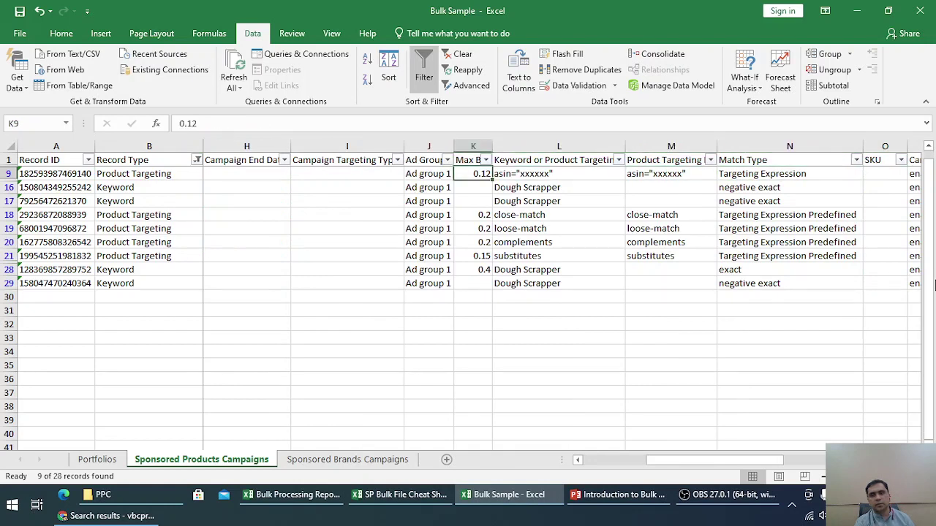
Step: Check the Max Bid and Keyword or Product Targeting headers against their values in row 9
key(Right)
key(Up)
key(Down)
key(Up)
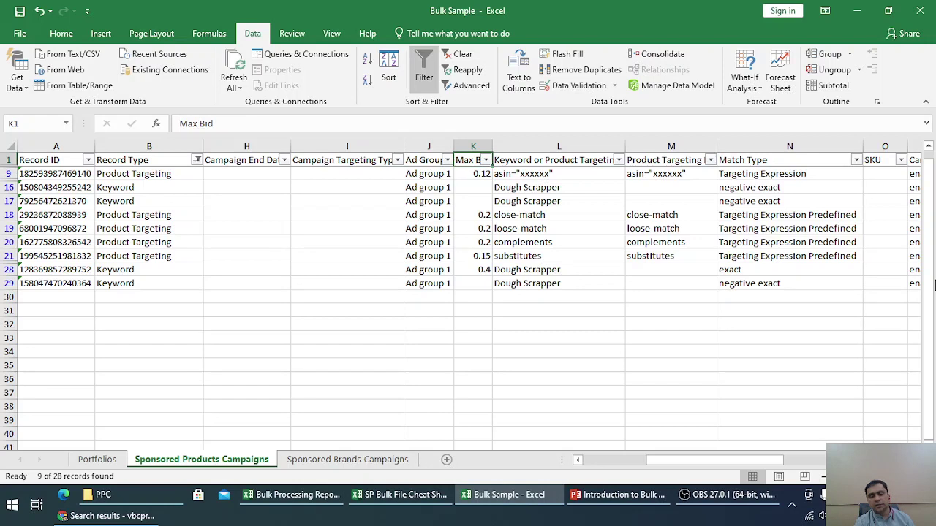
key(Down)
key(Right)
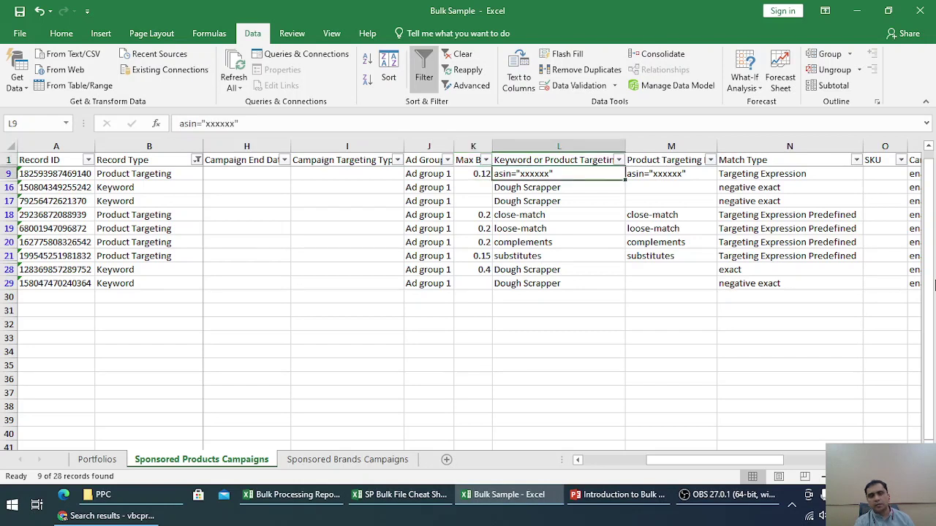
key(Up)
key(Down)
Step: Change row 9's Keyword or Product Targeting expression to asin="B0xxxxxx"
click(273, 129)
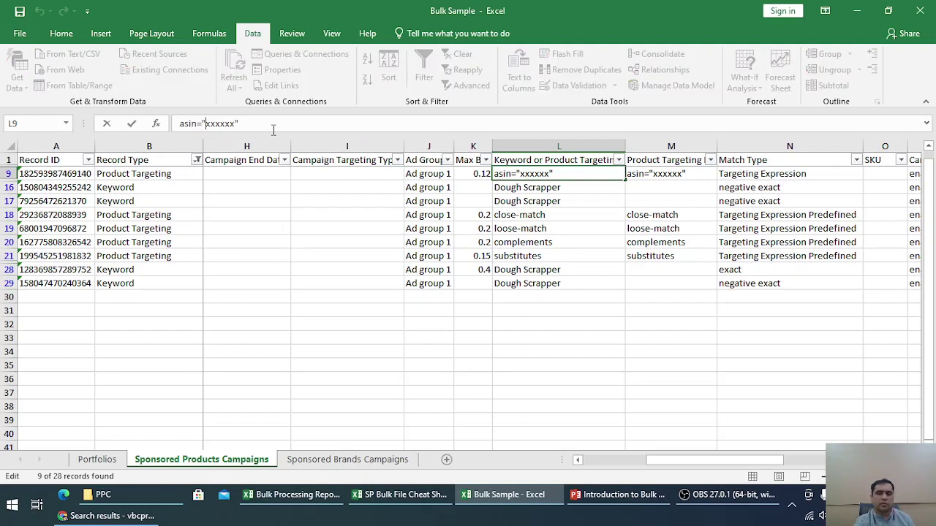
text(B0)
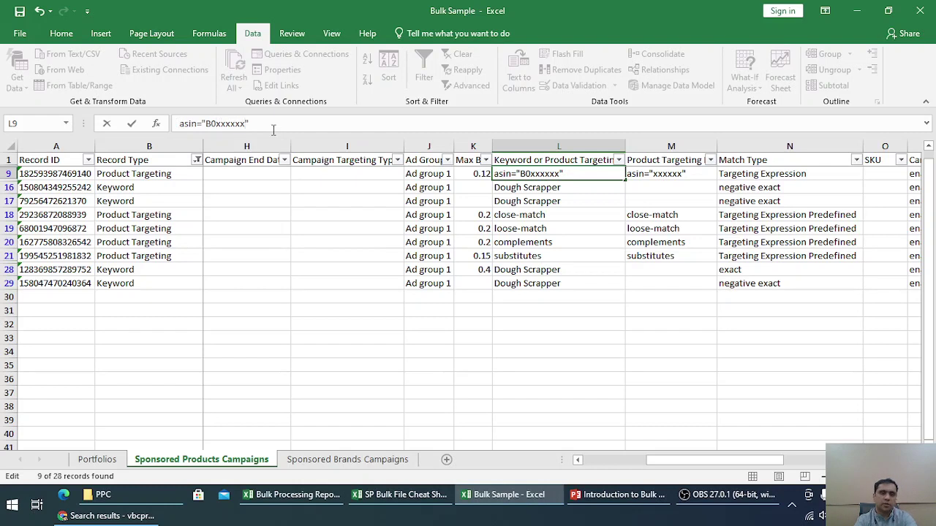
key(shift+Left)
key(shift+Left)
key(shift+Left)
key(shift+Left)
key(shift+Left)
key(shift+Left)
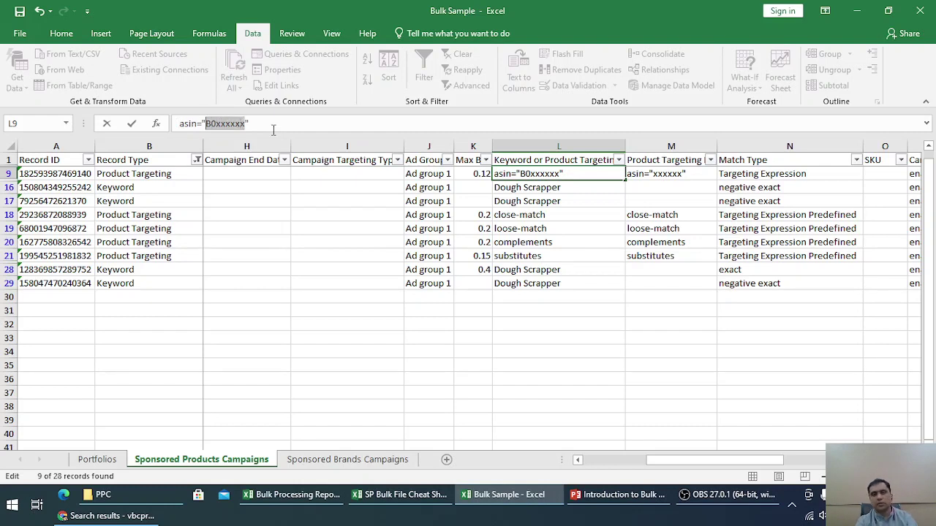
key(Return)
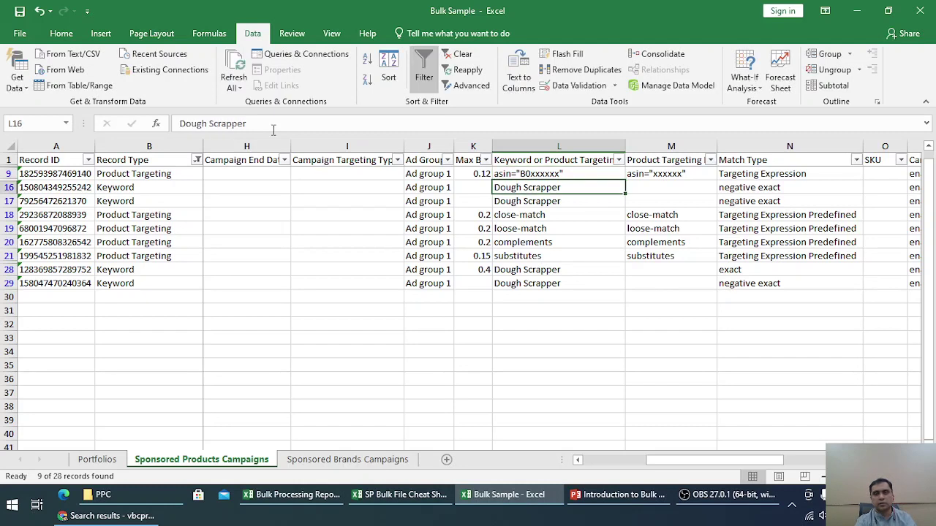
Step: Examine row 9's Product Targeting ID and Match Type, and review the record from Record Type through the status columns
key(Up)
key(Right)
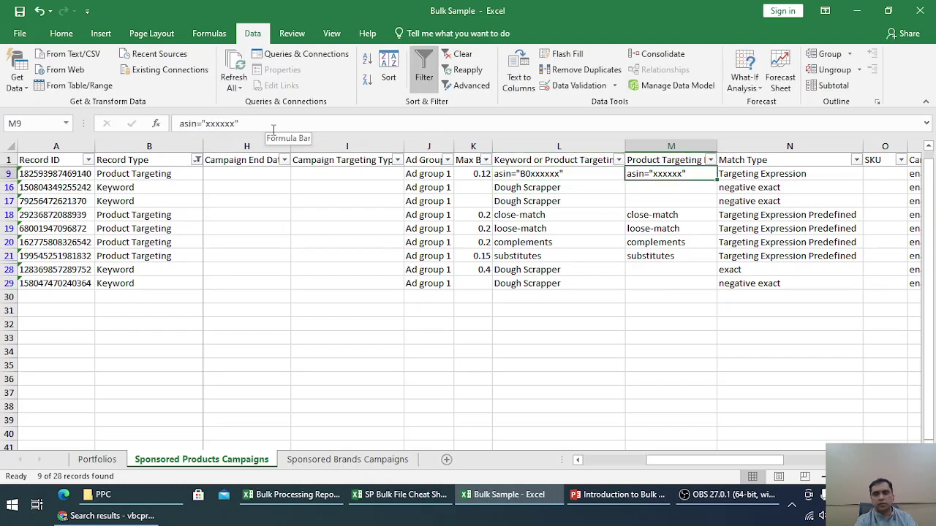
key(Up)
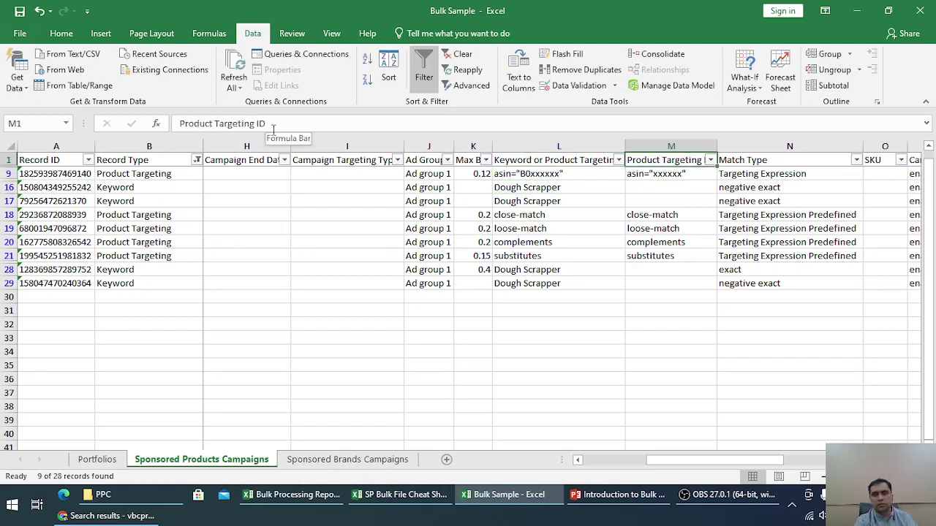
key(Down)
key(Right)
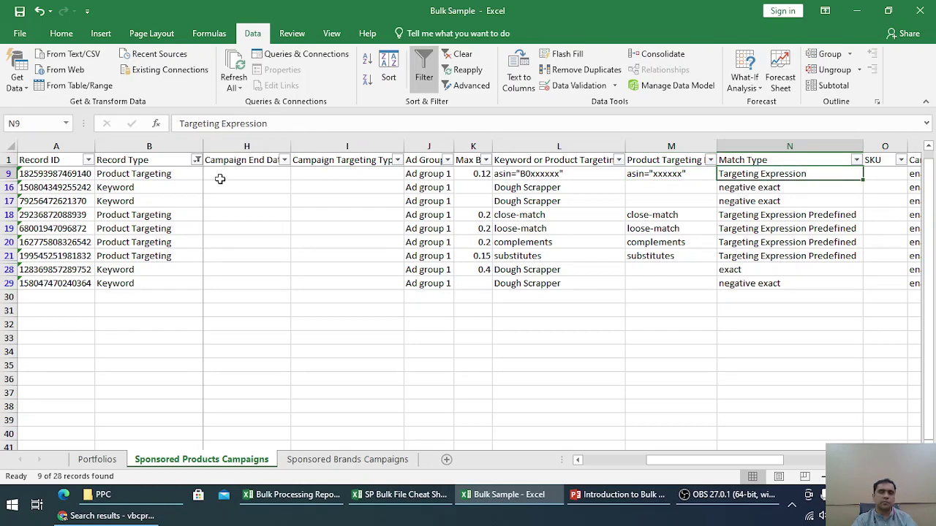
drag(150, 175, 575, 173)
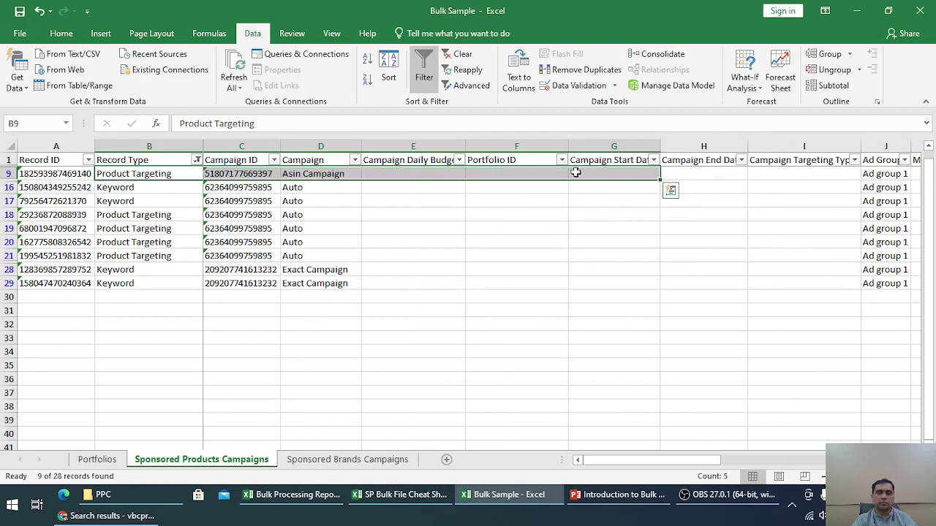
drag(625, 460, 740, 461)
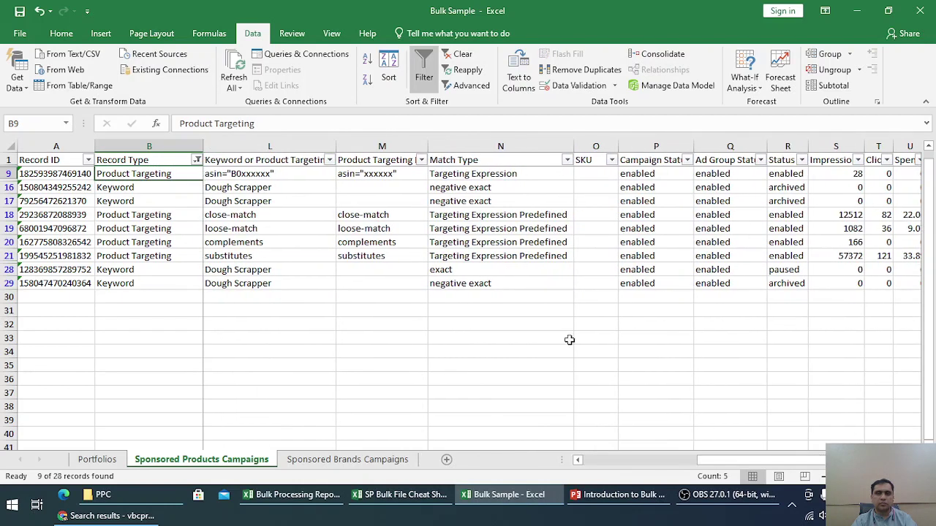
Step: Try "board" and "phrase" as the Match Type of the Keyword record in row 28, discarding each entry
click(10, 269)
click(451, 269)
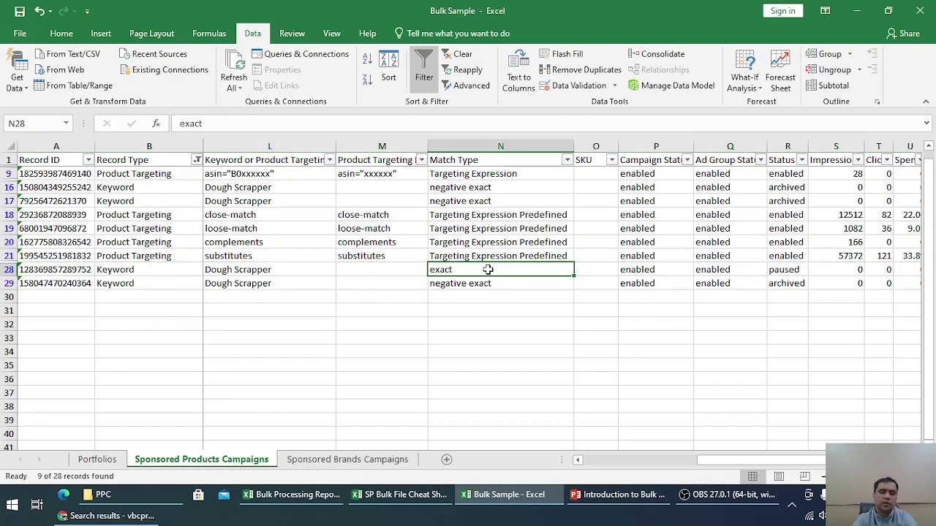
text(board)
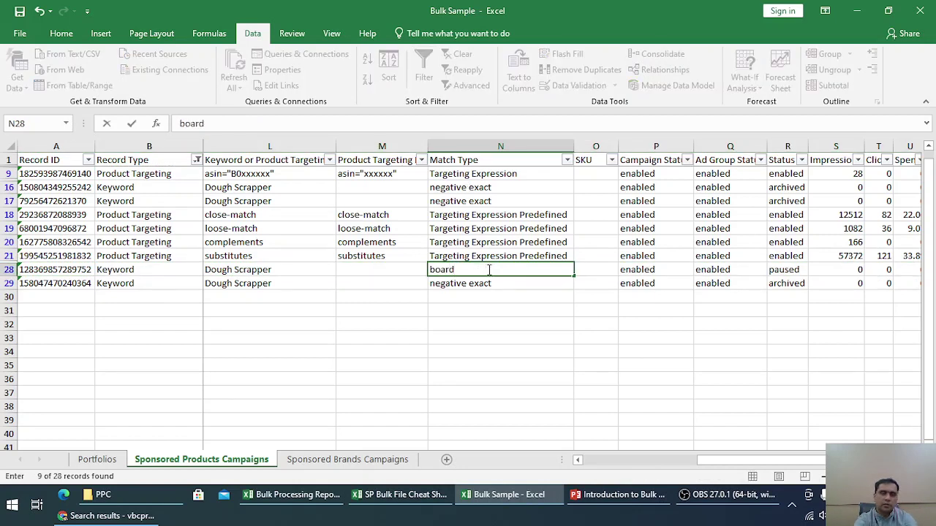
key(Escape)
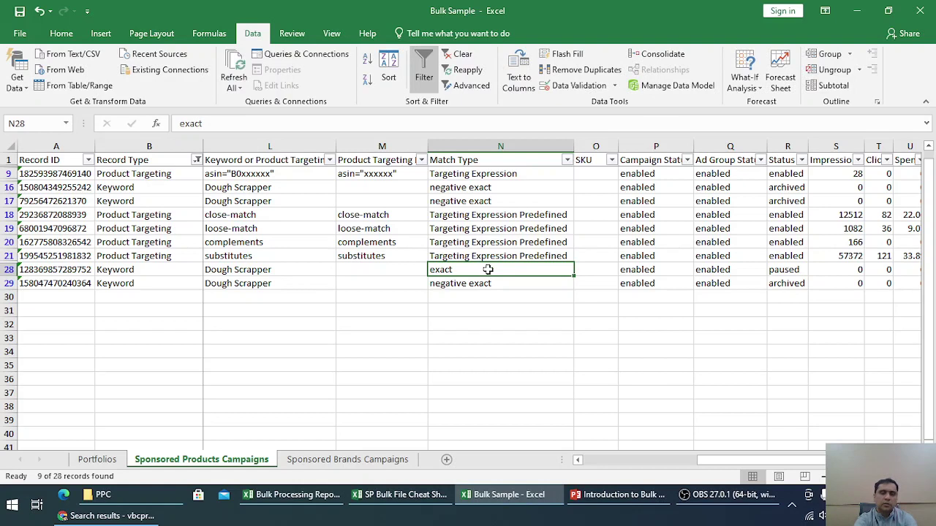
text(phrase)
key(Escape)
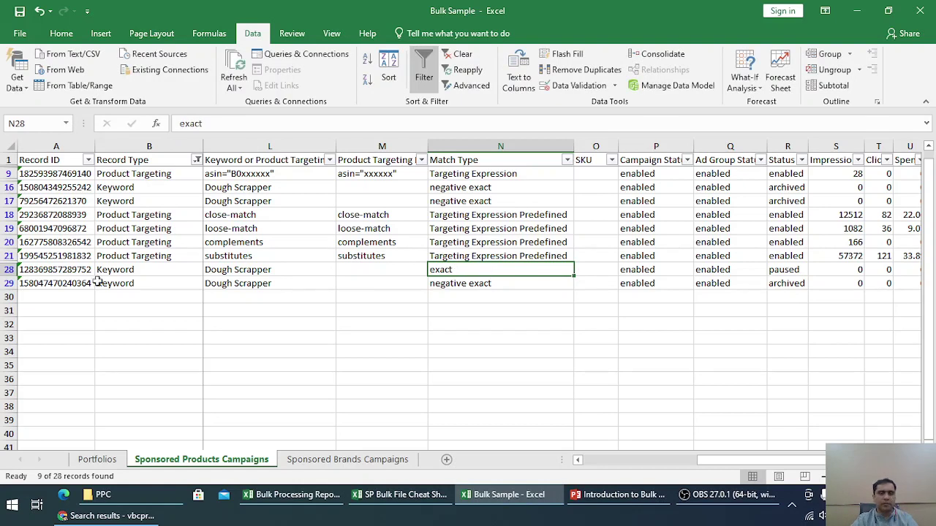
Step: Examine the Keyword record's Match Type in row 29, and Campaign Status and Ad Group Status for all filtered records
click(8, 284)
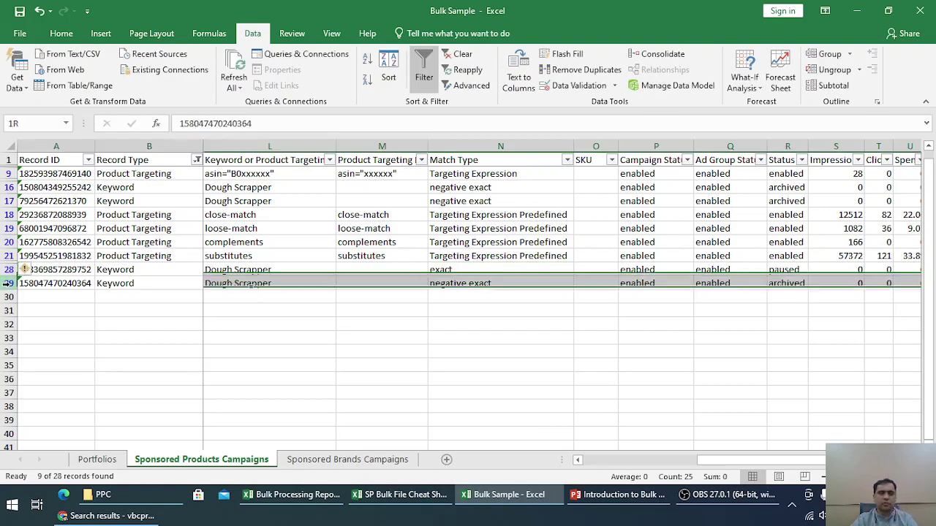
click(494, 282)
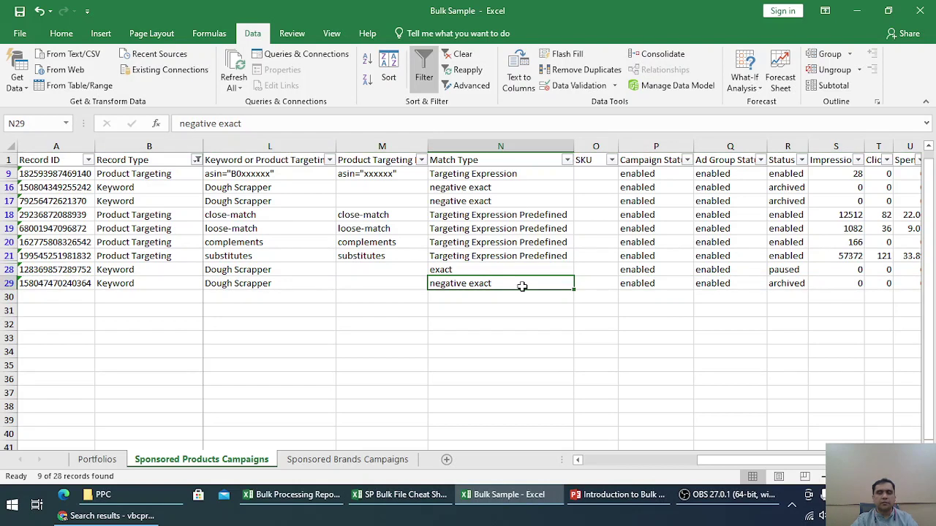
drag(658, 175, 659, 283)
drag(728, 175, 734, 280)
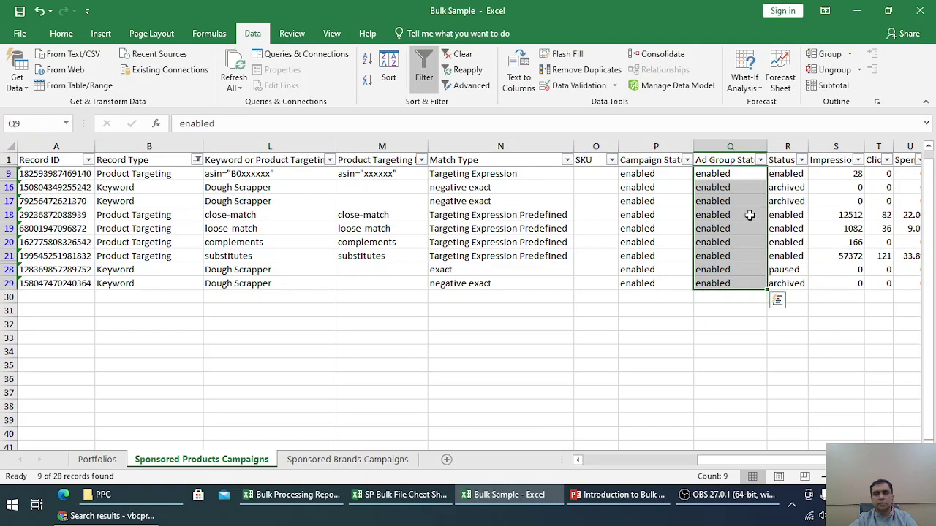
Step: Examine the Status values of the filtered Keyword and Product Targeting records alongside their targeting expressions
drag(785, 174, 787, 288)
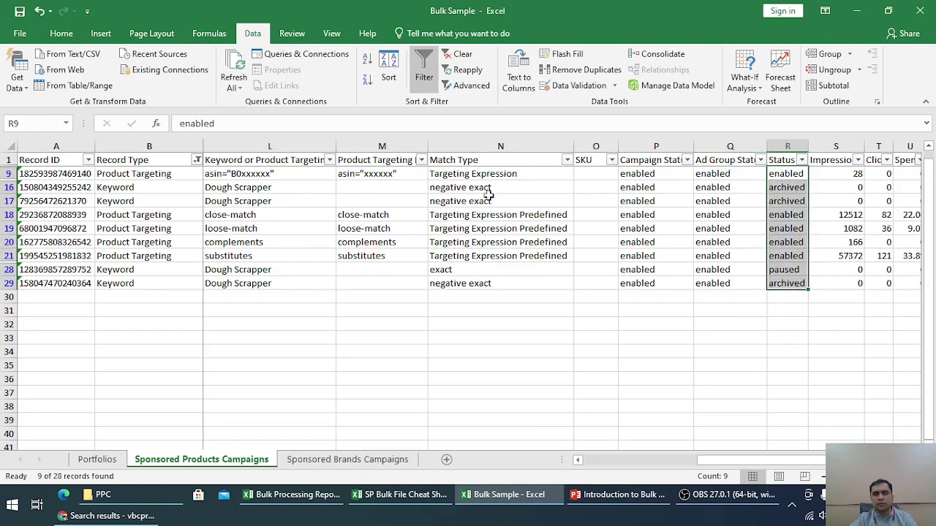
drag(264, 174, 252, 285)
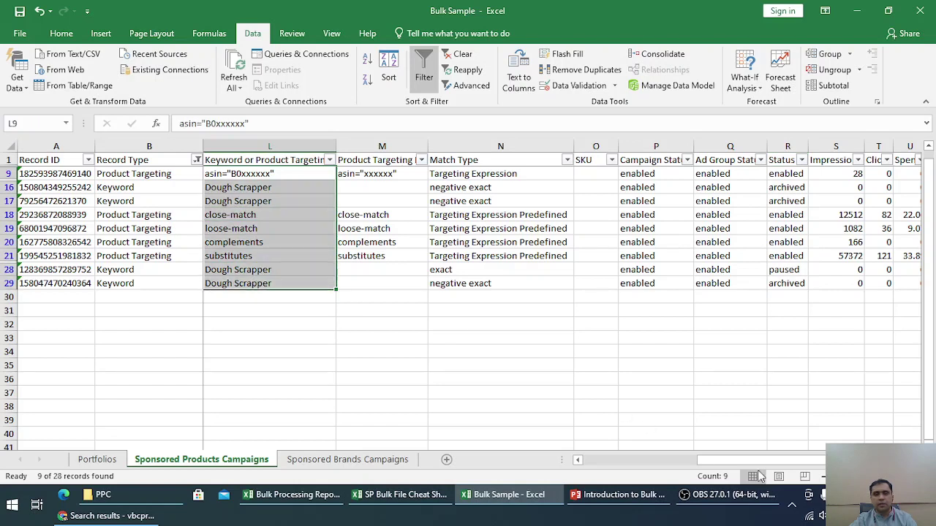
drag(761, 460, 587, 246)
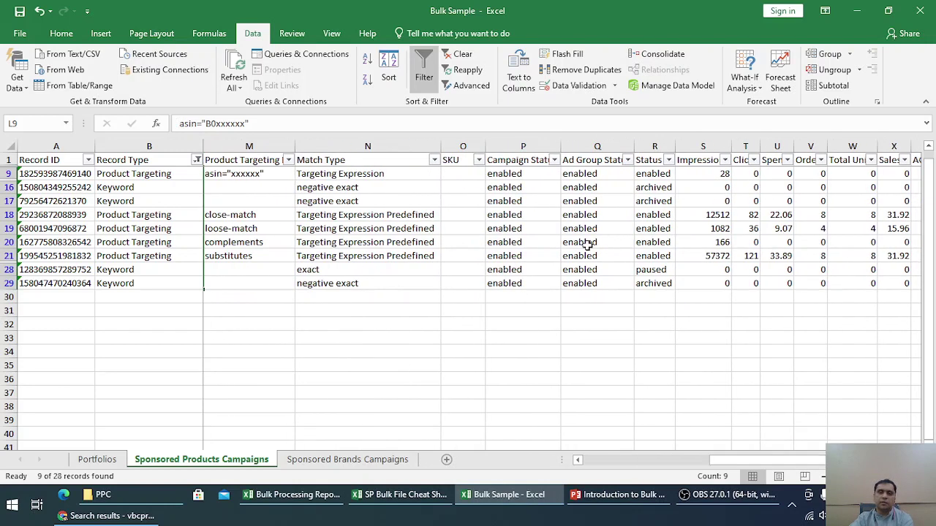
click(648, 268)
click(656, 239)
click(655, 204)
click(653, 175)
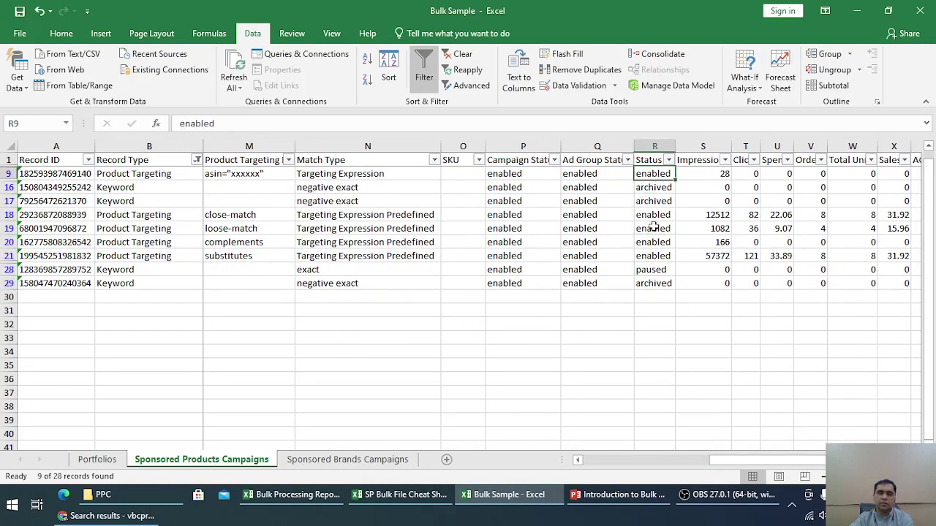
click(660, 283)
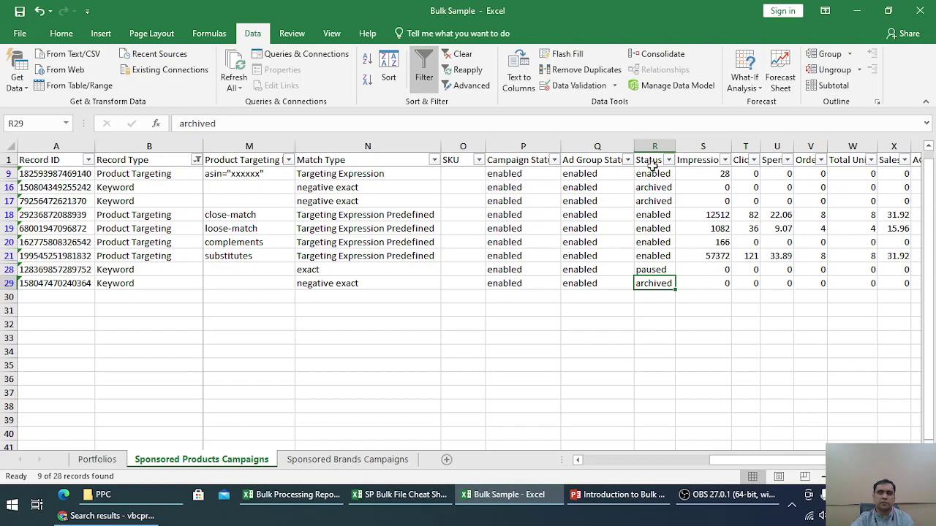
drag(653, 166, 654, 285)
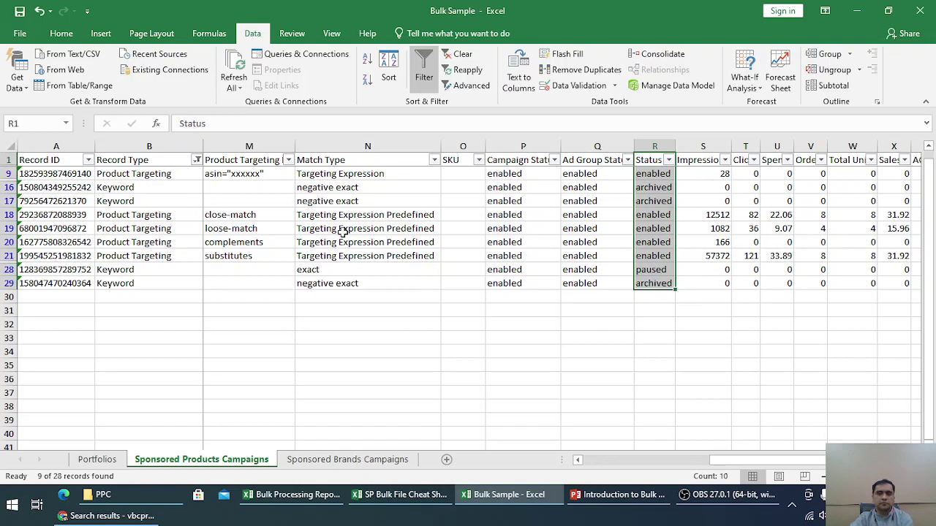
Step: Remove the filter from the Sponsored Products records and examine the Bidding strategy of the Campaign records in rows 2 and 10
click(424, 69)
drag(768, 461, 829, 462)
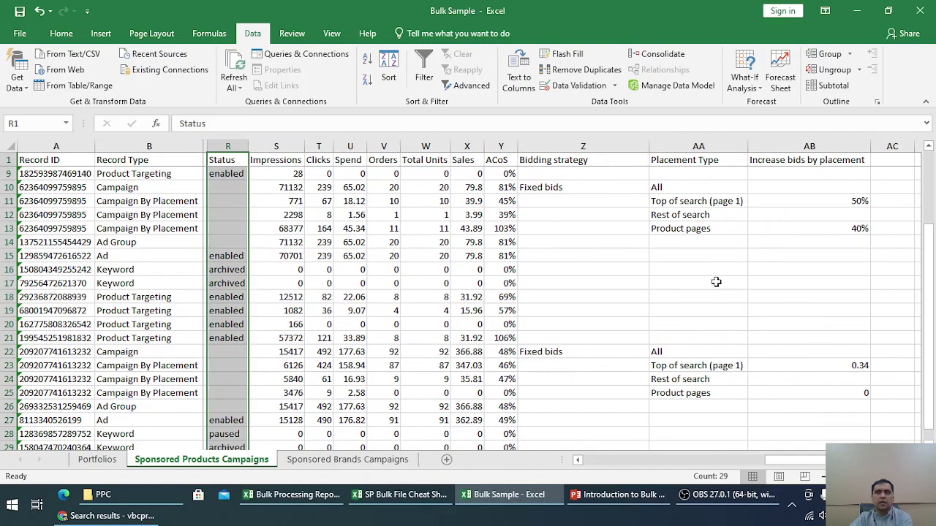
click(578, 187)
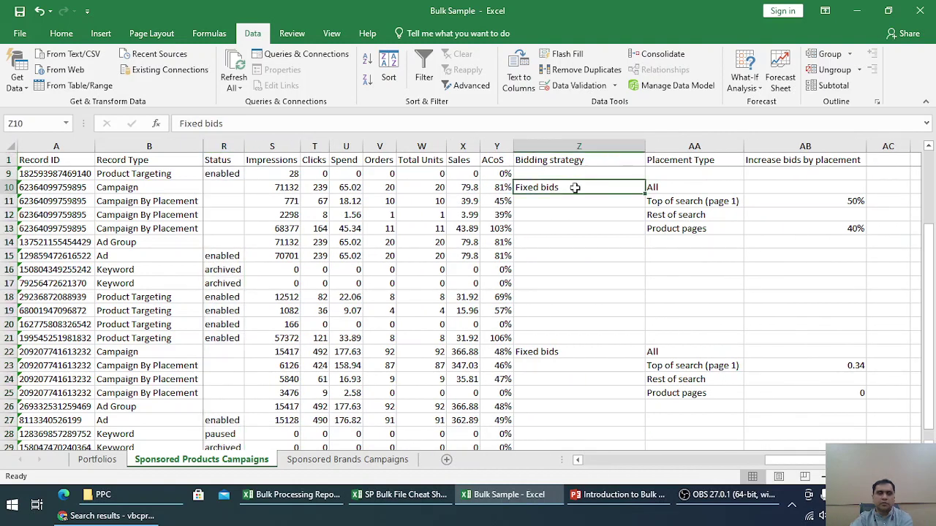
scroll(547, 372, down, 4)
scroll(547, 373, up, 6)
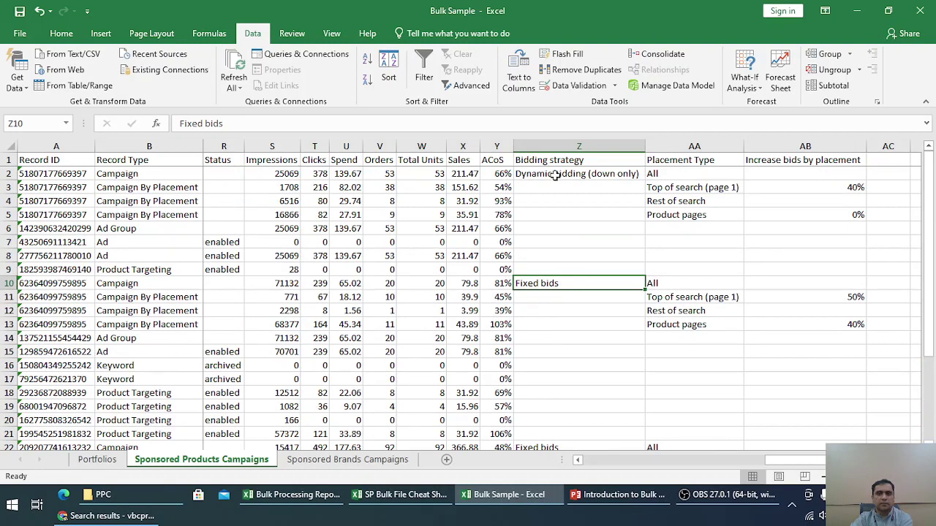
click(577, 174)
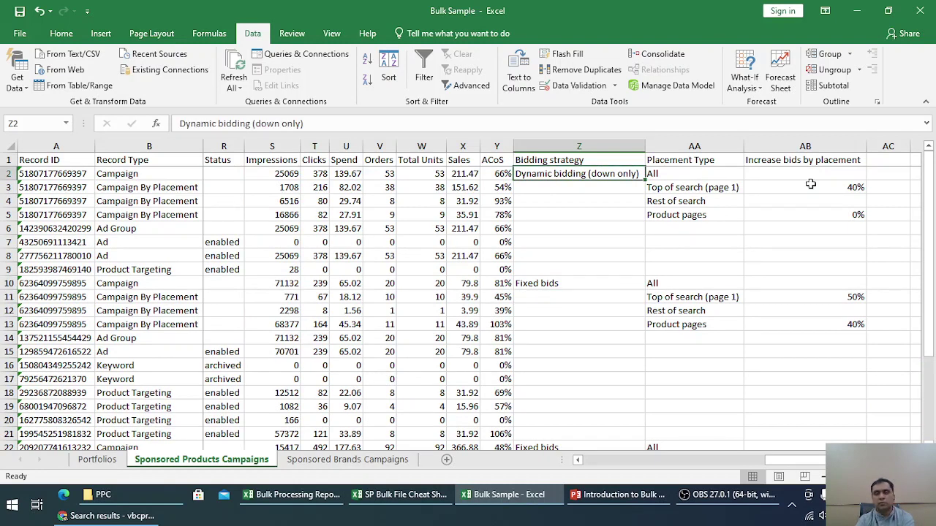
Step: Examine the Placement Type entries of the Campaign and Campaign By Placement records down to the end of the list
key(Right)
key(Down)
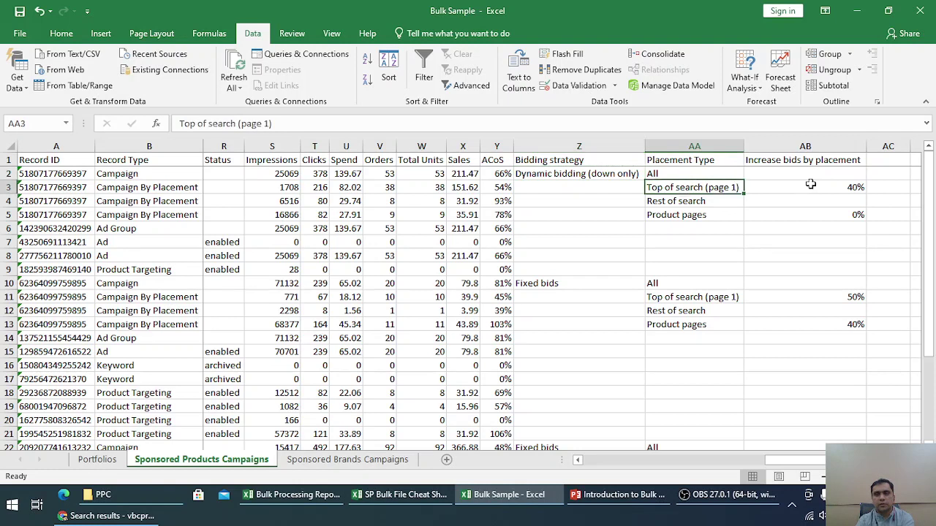
key(Down)
key(Down)
key(Down)
key(Down)
key(Down)
key(Down)
key(Down)
key(Down)
key(Down)
key(Down)
key(Down)
key(Down)
key(Down)
key(Down)
key(Down)
key(Down)
key(Down)
key(Down)
key(Down)
key(Down)
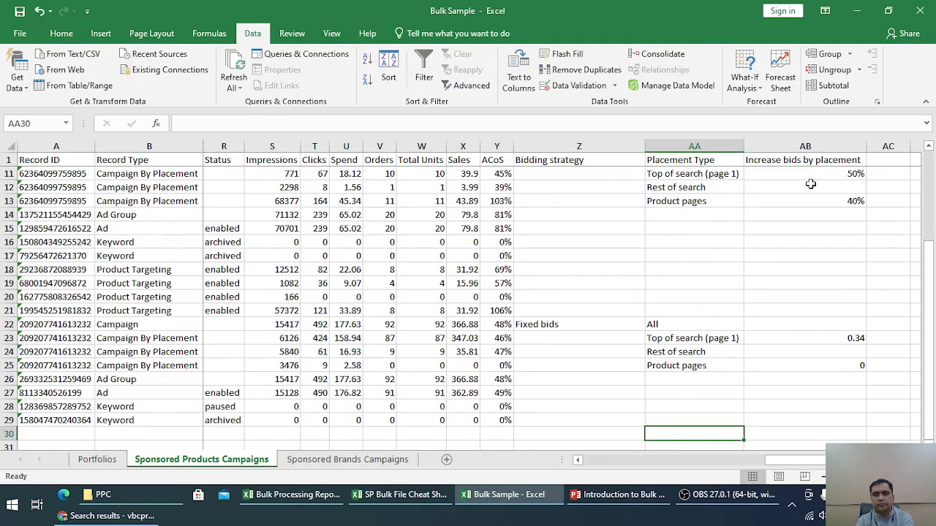
Step: Set Increase bids by placement to 34% for the Top of search (page 1) record in row 23
key(Right)
key(Right)
key(Right)
key(Right)
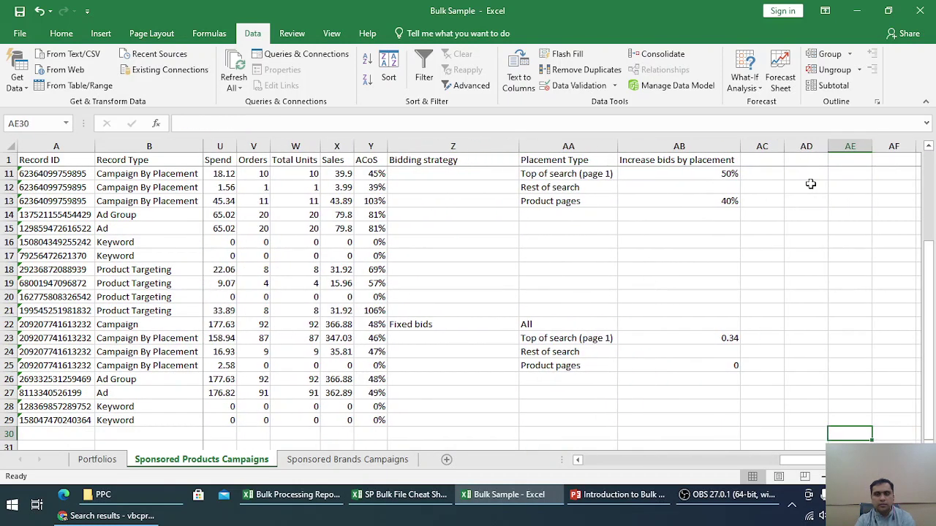
key(Up)
key(Up)
key(Up)
key(Up)
key(Up)
key(Left)
key(Left)
key(Up)
key(Left)
key(Up)
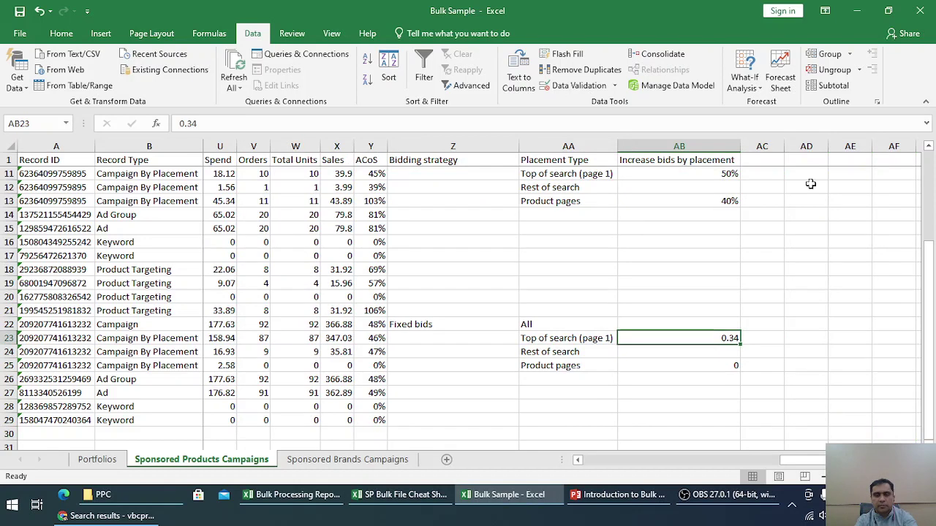
text(34%)
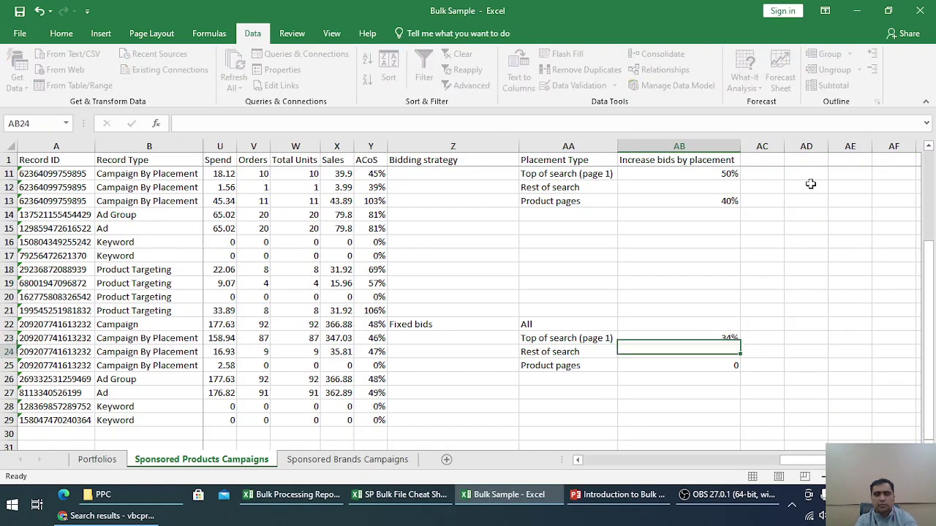
key(Return)
Step: Review the columns from the placement bids back to the Campaign name, then the records up to the start of the list
key(Up)
key(Left)
key(Left)
key(Left)
key(Left)
key(Left)
key(Left)
key(Left)
key(Left)
key(Left)
key(Left)
key(Left)
key(Left)
key(Left)
key(Left)
key(Left)
key(Left)
key(Left)
key(Left)
key(Left)
key(Left)
key(Left)
key(Left)
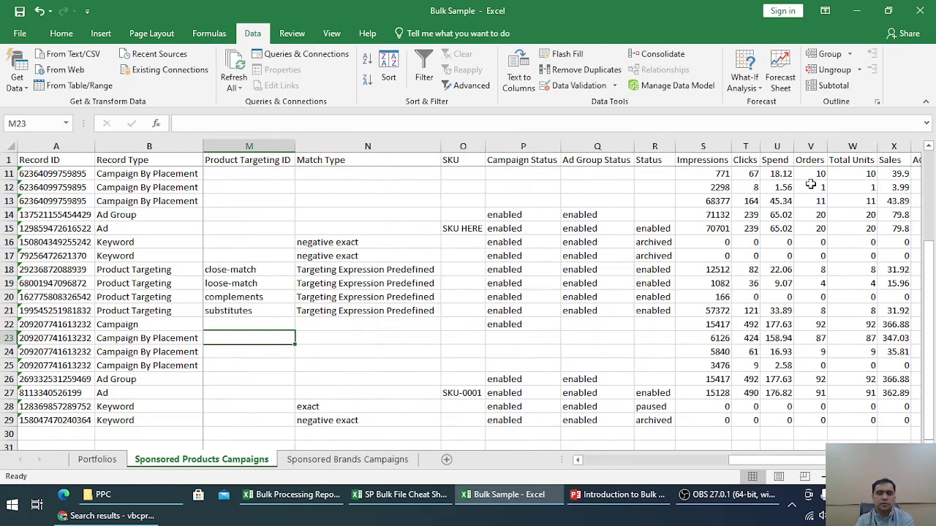
key(Right)
key(Up)
key(Up)
key(Up)
key(Up)
key(Up)
key(Up)
key(Up)
key(Up)
key(Up)
key(Up)
key(Up)
key(Up)
key(Up)
key(Up)
key(Up)
key(Up)
key(Up)
key(Up)
key(Up)
key(Up)
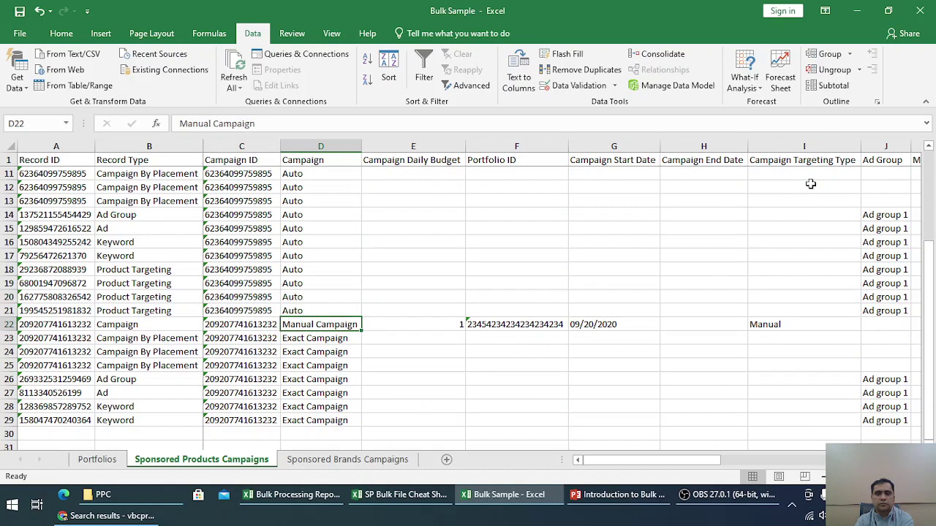
Step: Review row 3's Campaign By Placement record out to Increase bids by placement and back to Status
key(Right)
key(Right)
key(Right)
key(Right)
key(Right)
key(Right)
key(Right)
key(Right)
key(Right)
key(Right)
key(Right)
key(Right)
key(Right)
key(Right)
key(Right)
key(Right)
key(Right)
key(Right)
key(Right)
key(Right)
key(Right)
key(Right)
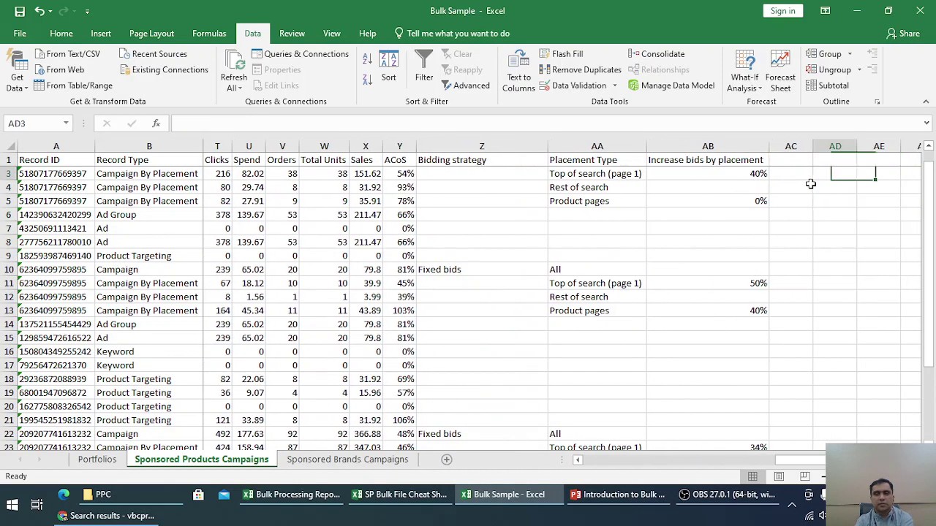
key(Left)
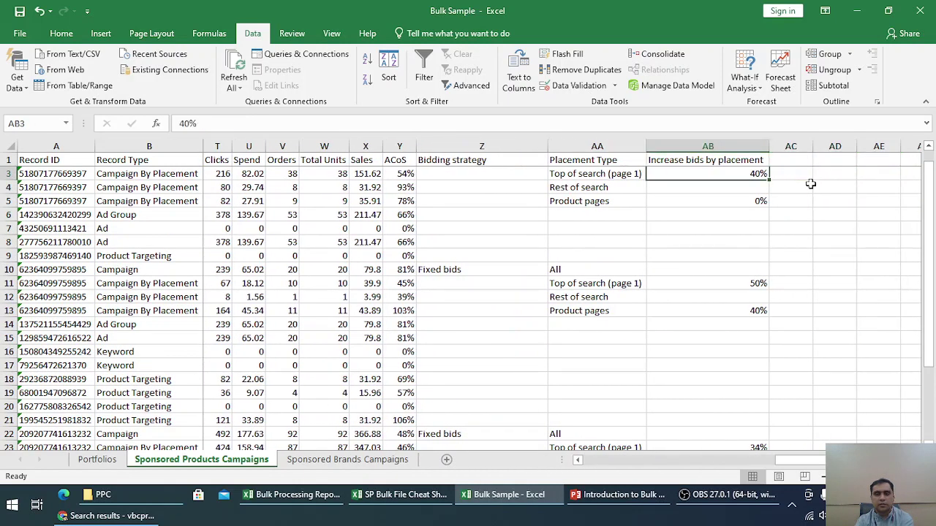
key(Left)
key(Left)
key(Left)
key(Left)
key(Left)
key(Left)
key(Left)
key(Left)
key(Left)
key(Left)
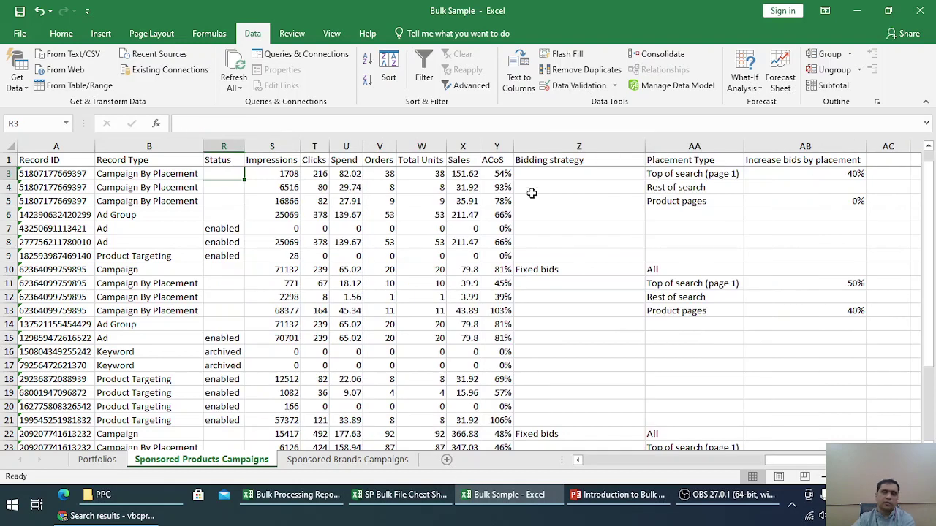
Step: Examine the performance metrics from Impressions through ACoS for all Sponsored Products records
drag(492, 179, 643, 439)
click(449, 189)
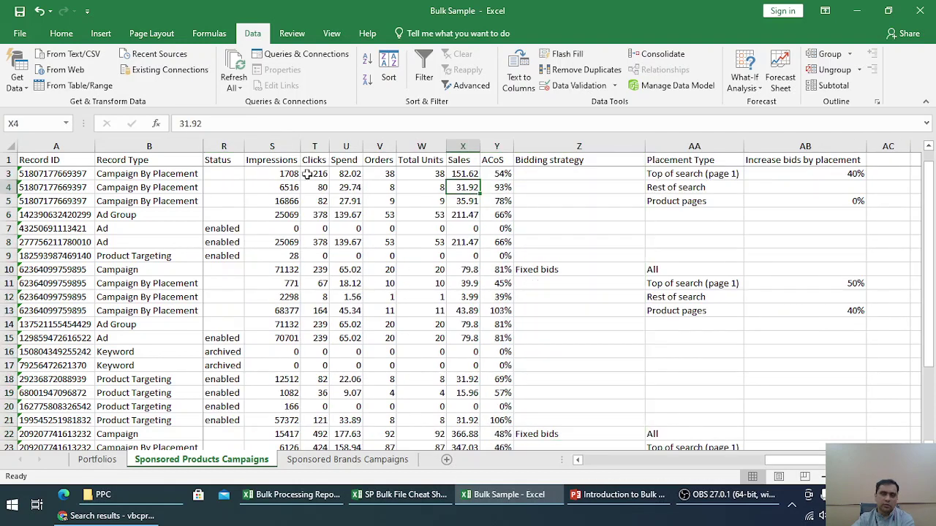
drag(284, 174, 496, 447)
scroll(473, 371, down, 3)
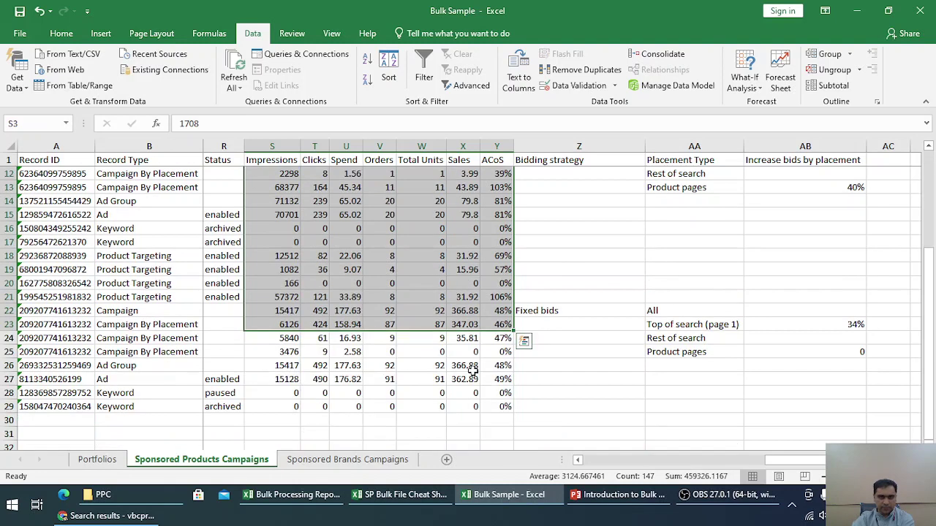
drag(496, 407, 277, 85)
drag(291, 160, 261, 181)
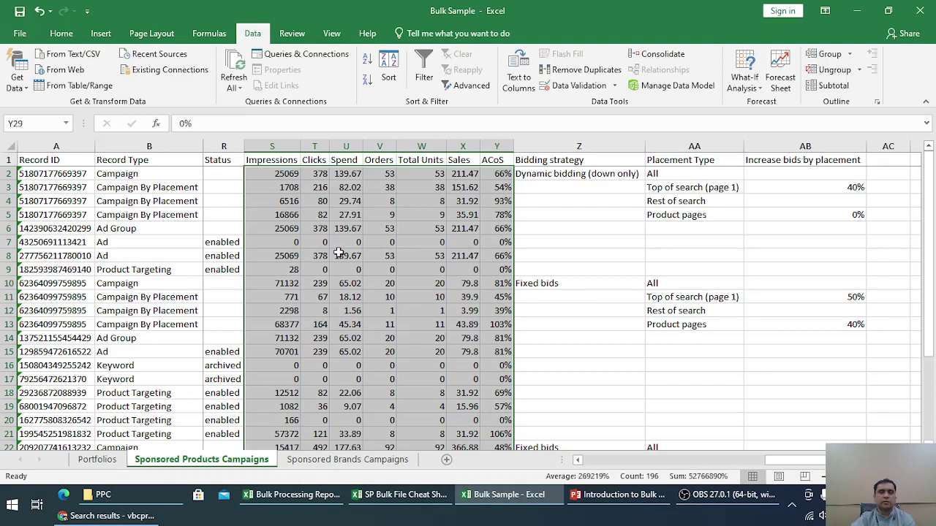
click(457, 210)
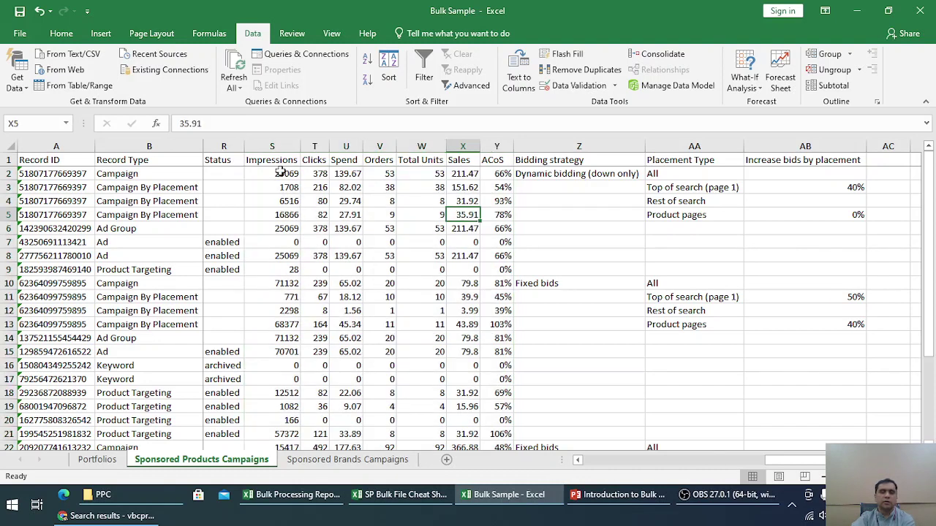
drag(282, 173, 287, 391)
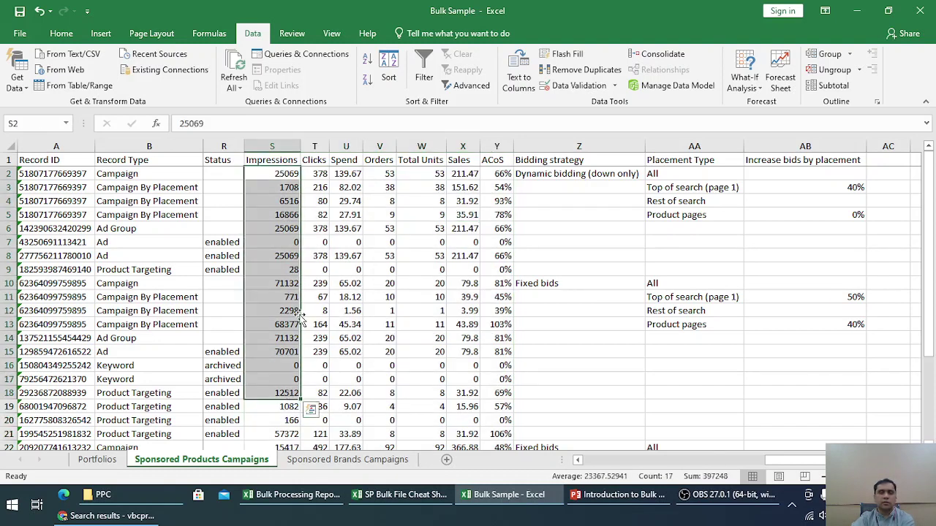
click(281, 176)
mouse_move(287, 180)
mouse_down()
mouse_move(278, 379)
mouse_move(310, 196)
mouse_move(291, 181)
mouse_up()
click(433, 309)
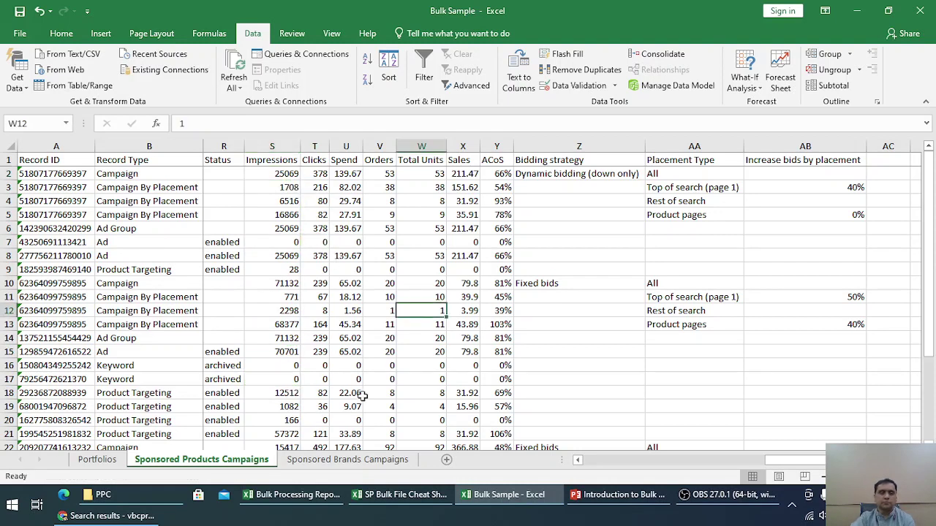
Step: Check the Sponsored Brands Campaigns sheet for records
click(339, 465)
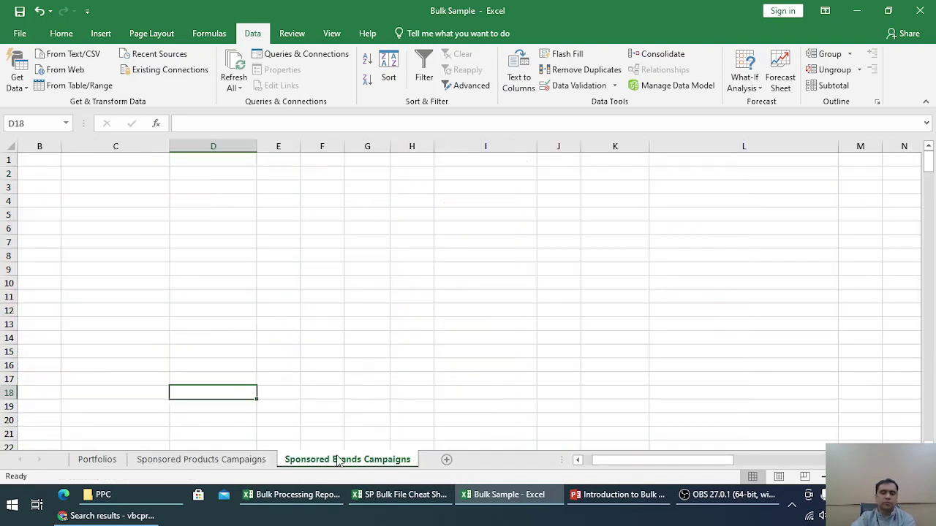
scroll(364, 342, down, 9)
scroll(366, 341, up, 9)
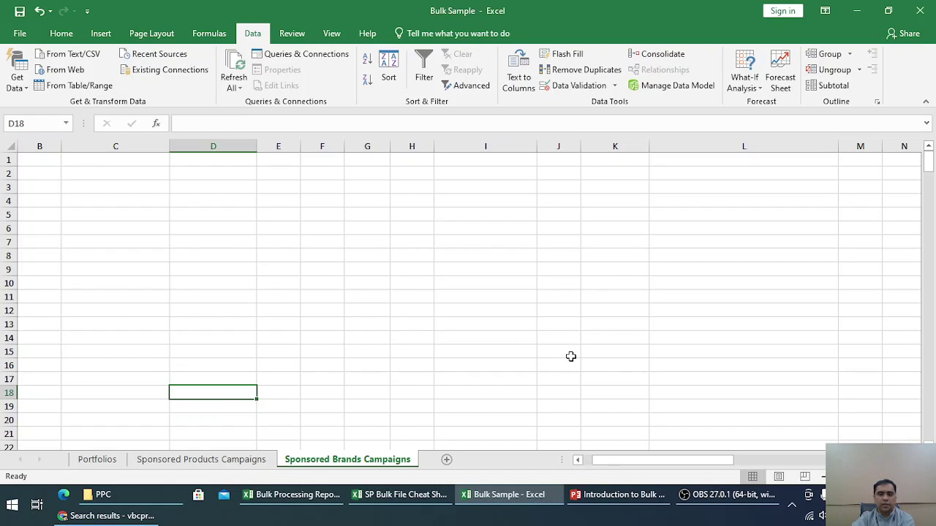
Step: Switch to the Introduction to Bulk Operations presentation in PowerPoint and view the Official References slide
click(616, 497)
click(83, 407)
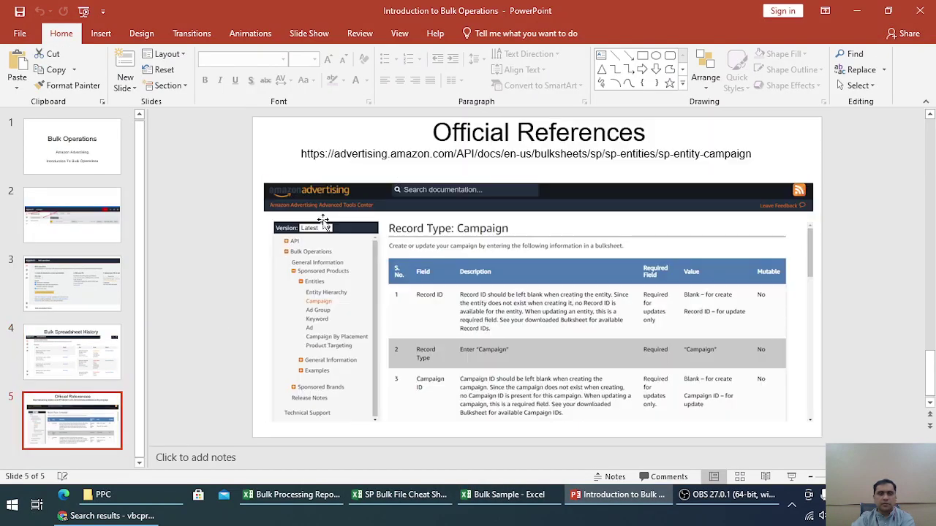
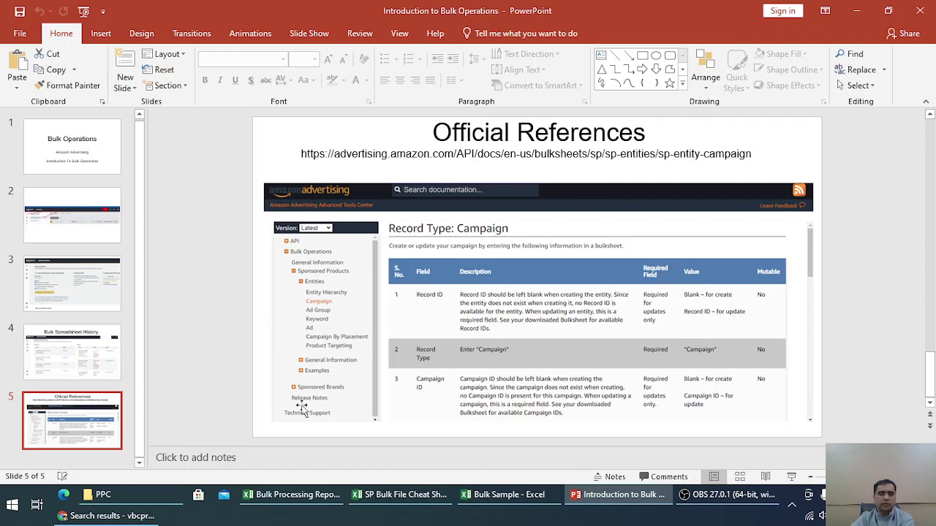
Step: Switch to the SP Bulk File Cheat Sheet workbook in Excel and view the first columns of the all in one added columns sheet
click(398, 495)
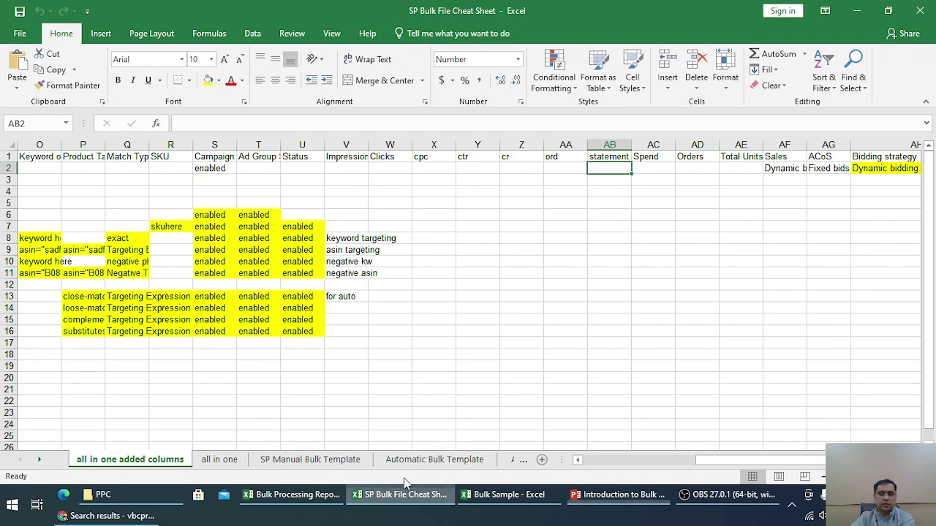
click(318, 357)
drag(715, 459, 307, 461)
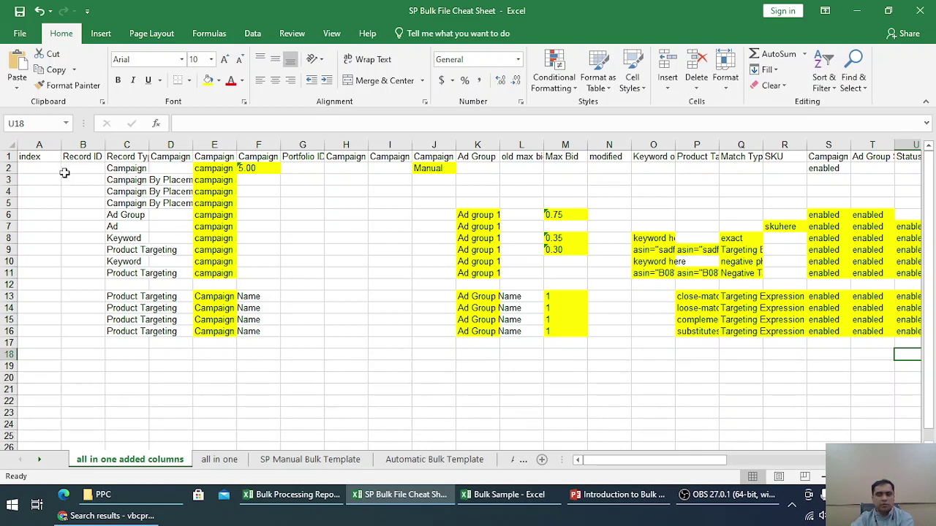
Step: Examine the cheat sheet's record types from Campaign to Ad and fit the Record Type column width to its contents
mouse_move(5, 156)
mouse_down()
mouse_move(4, 183)
mouse_move(5, 171)
mouse_up()
click(117, 190)
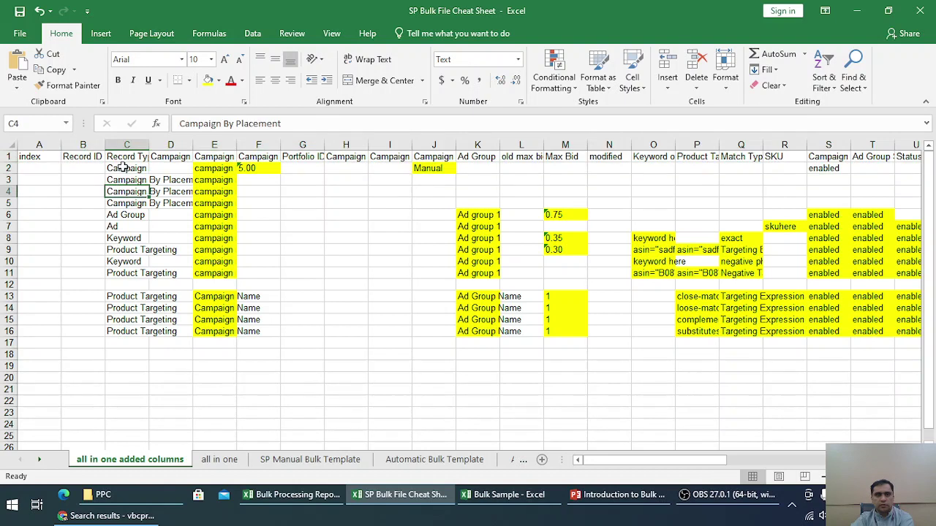
drag(123, 168, 159, 233)
double_click(149, 141)
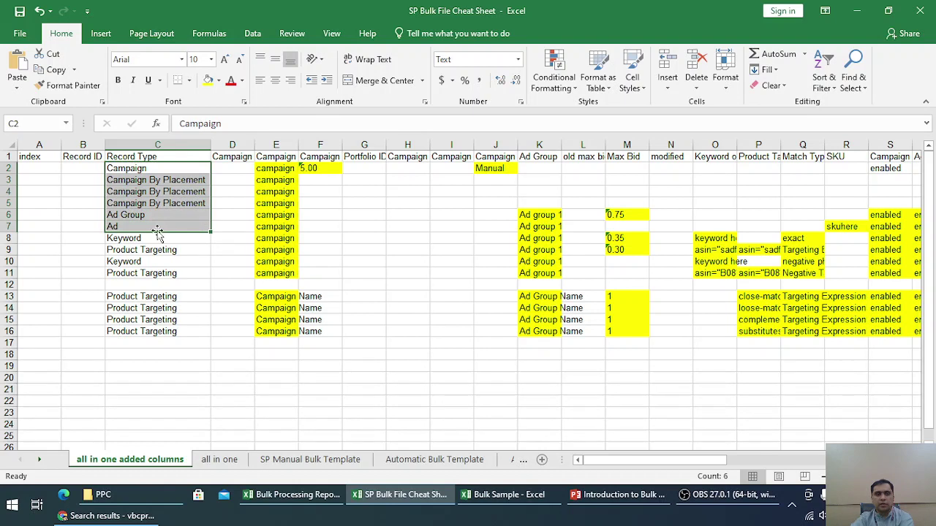
Step: Copy rows 1 to 7, from the headers through the Ad record, on the all in one added columns sheet
click(10, 157)
drag(9, 158, 3, 227)
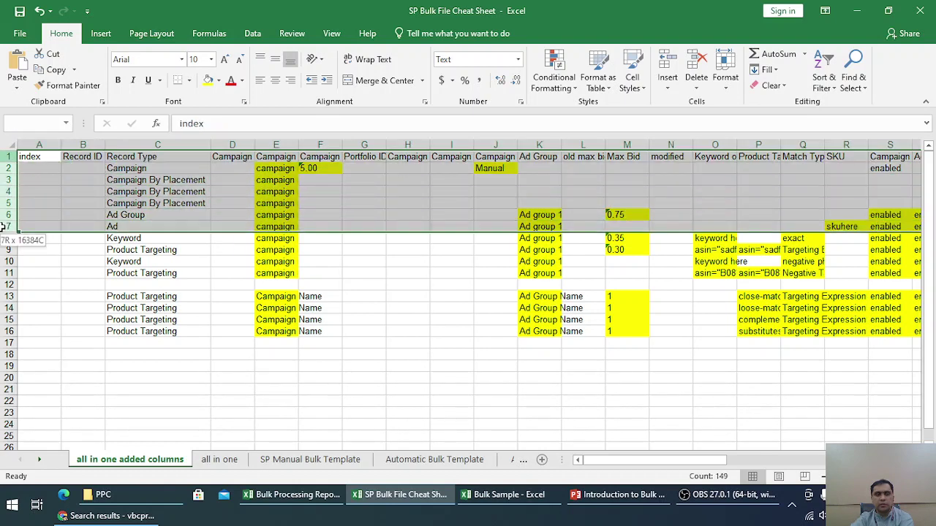
right_click(148, 176)
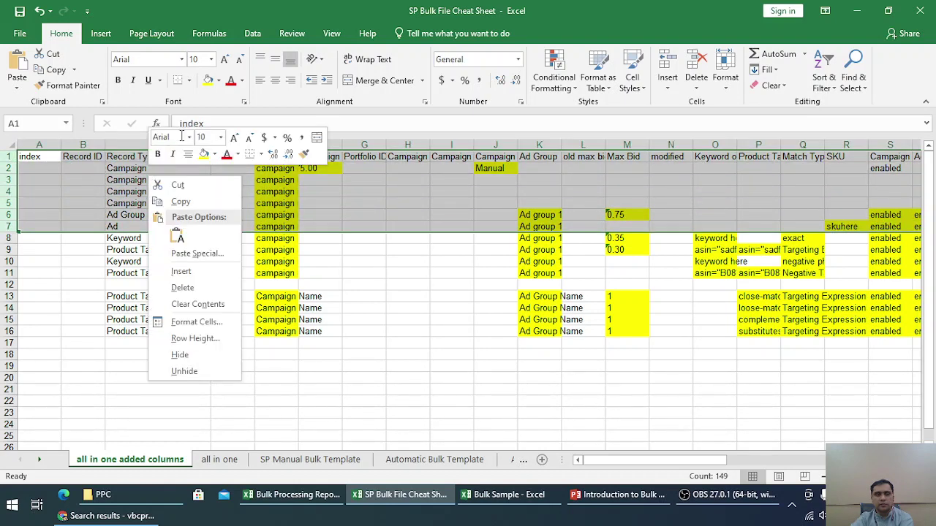
click(183, 202)
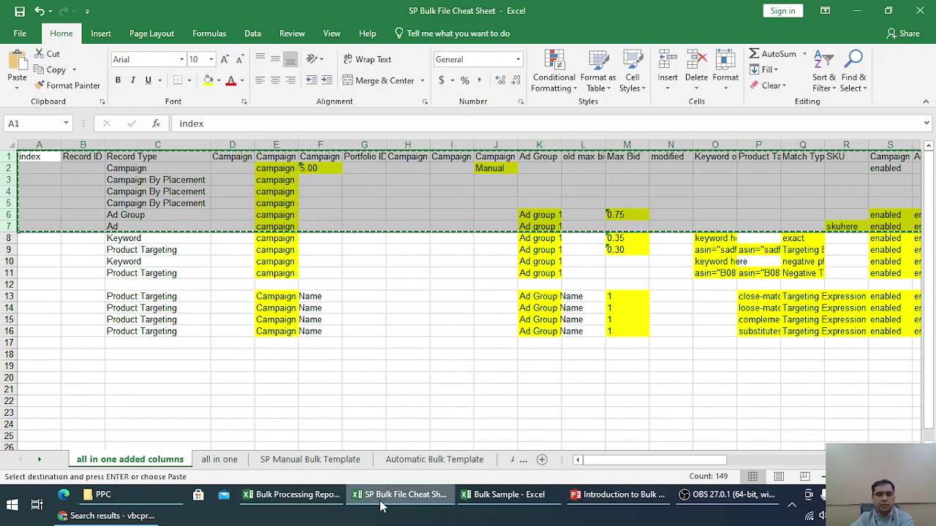
Step: Switch to the Bulk Sample workbook and add a new blank worksheet after Sponsored Brands Campaigns
click(504, 494)
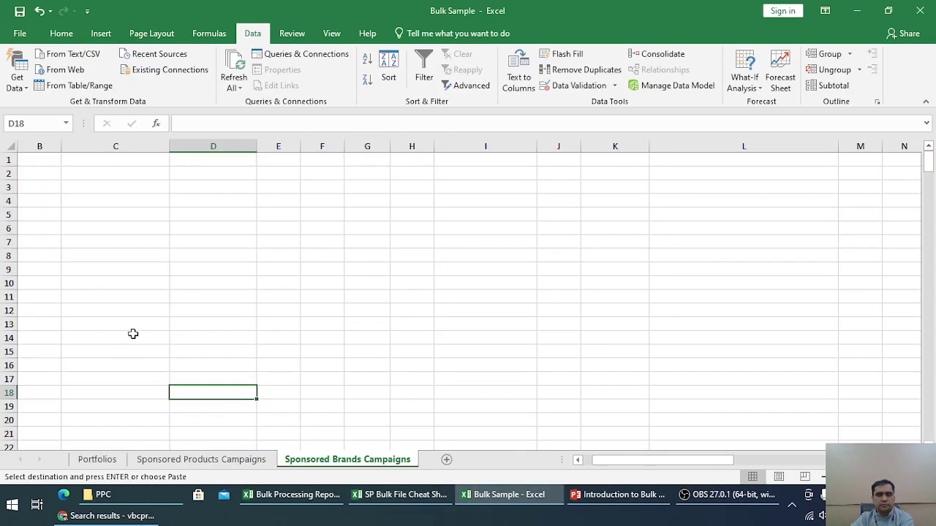
click(446, 459)
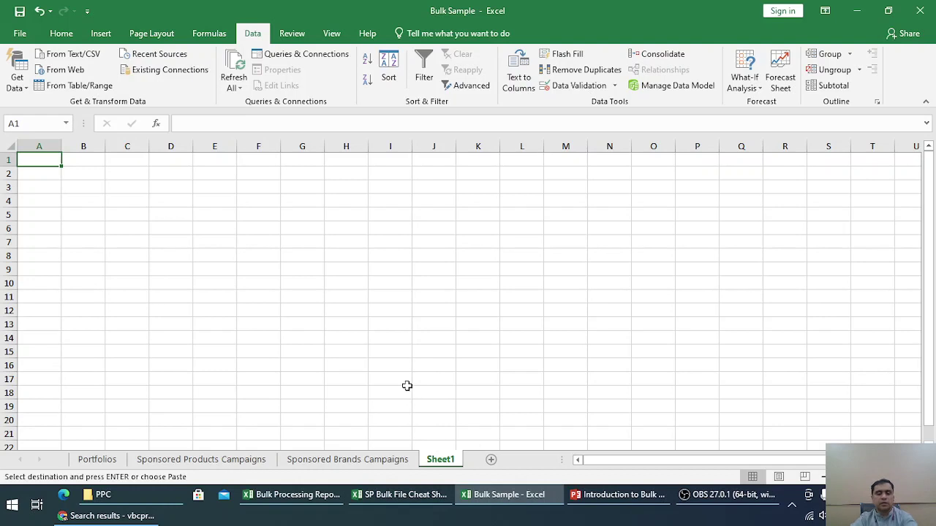
click(199, 459)
scroll(129, 307, down, 6)
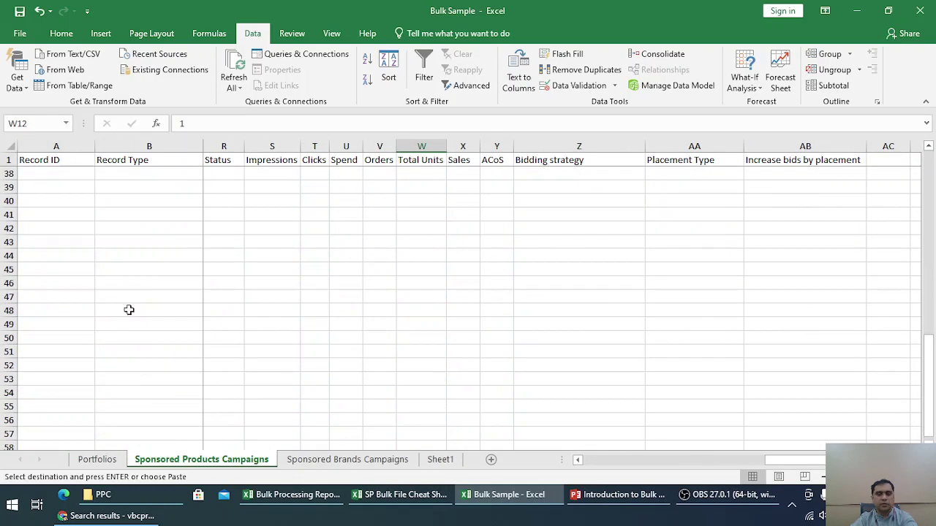
scroll(129, 309, up, 6)
click(440, 460)
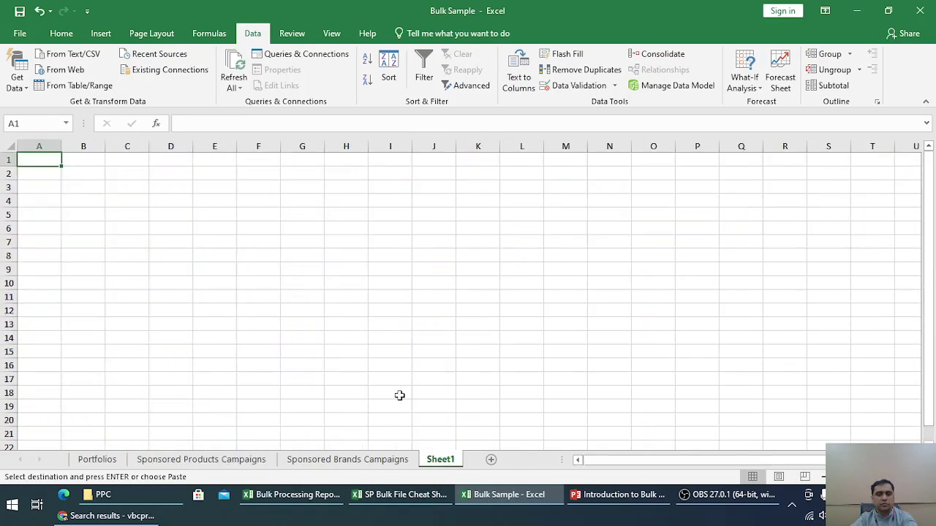
Step: Try pasting the copied added-columns rows into the new sheet, check their headers, and undo the paste
click(328, 320)
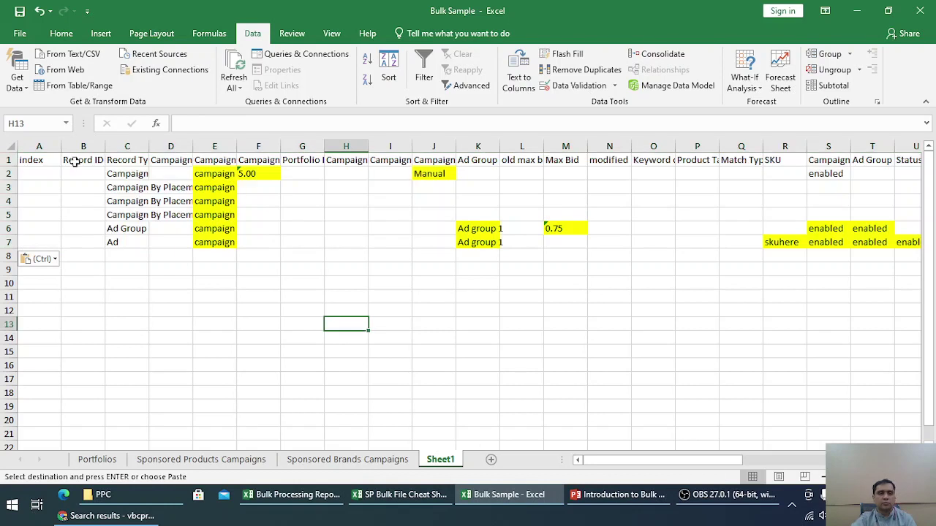
drag(24, 164, 345, 159)
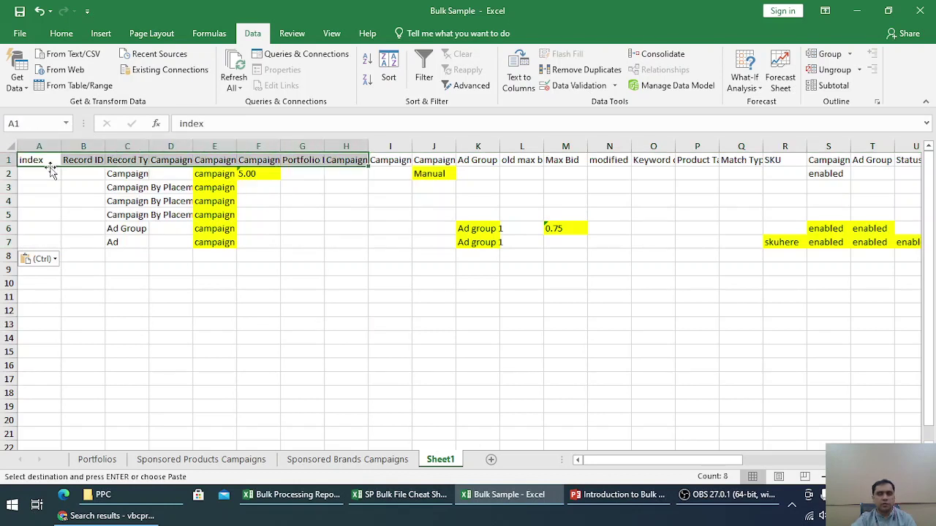
click(7, 159)
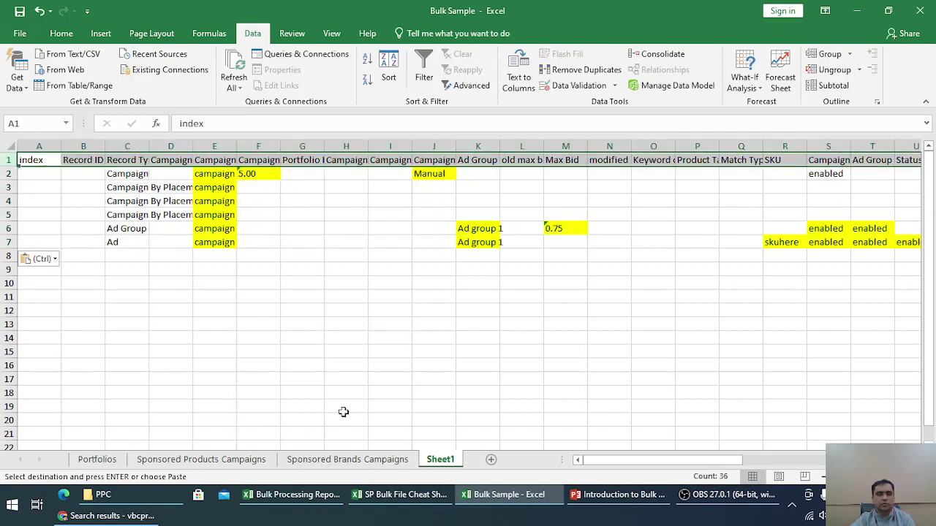
click(169, 274)
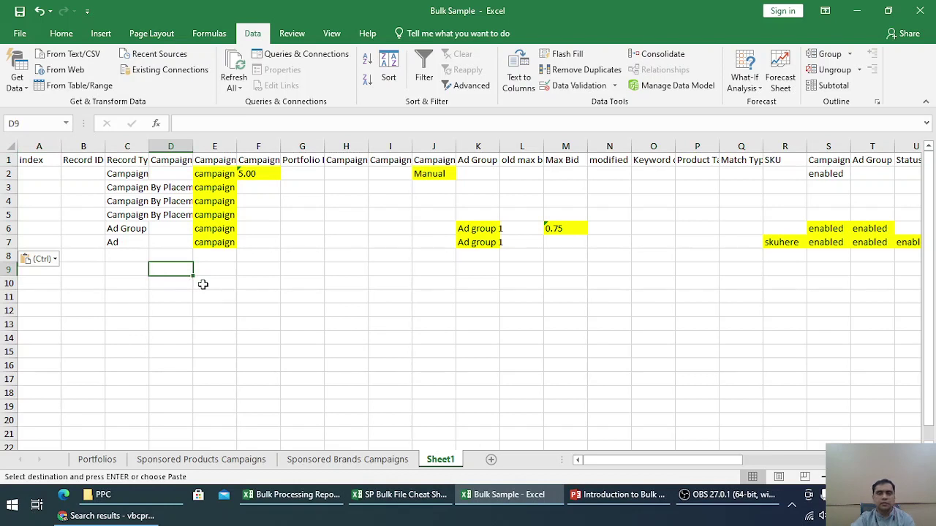
key(ctrl+z)
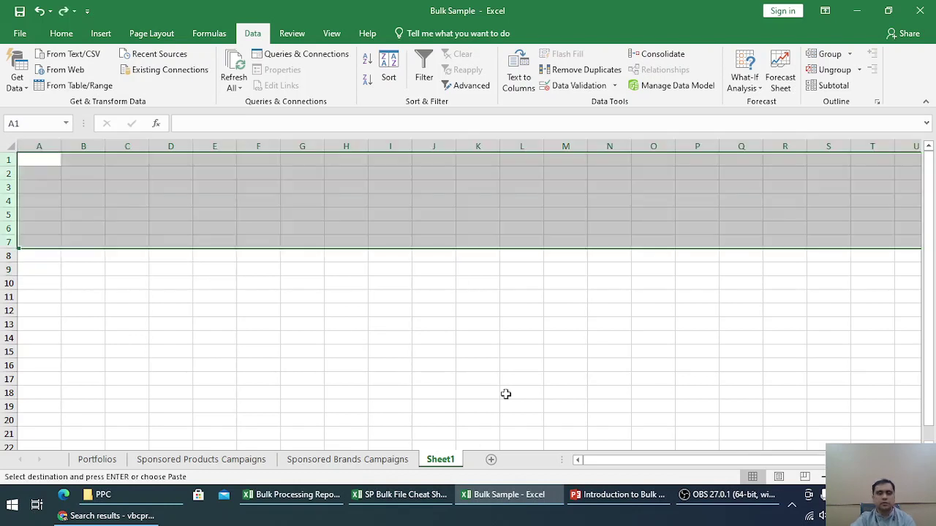
Step: Copy rows 1 to 7 of the cheat sheet workbook's all in one sheet into Bulk Sample's Sheet1, starting at A1
click(399, 503)
click(219, 459)
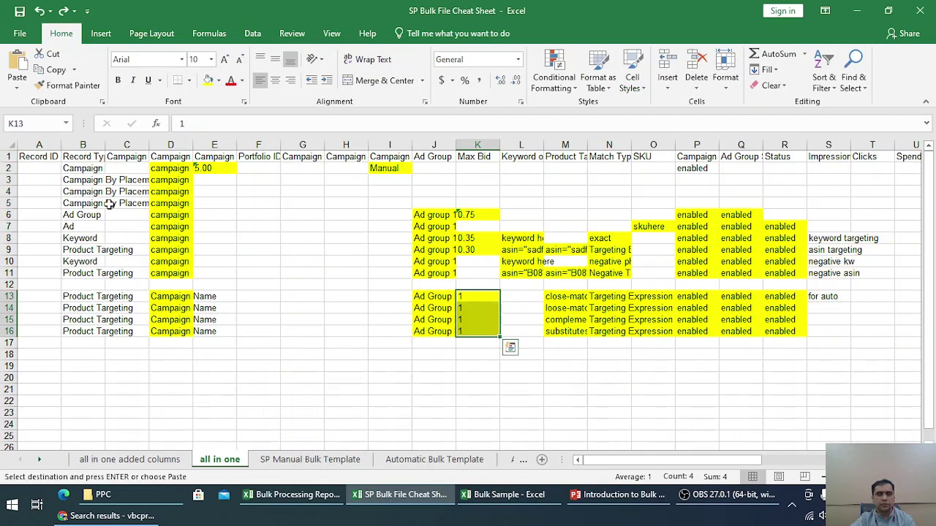
drag(8, 158, 3, 230)
key(ctrl+c)
key(alt+Tab)
click(36, 159)
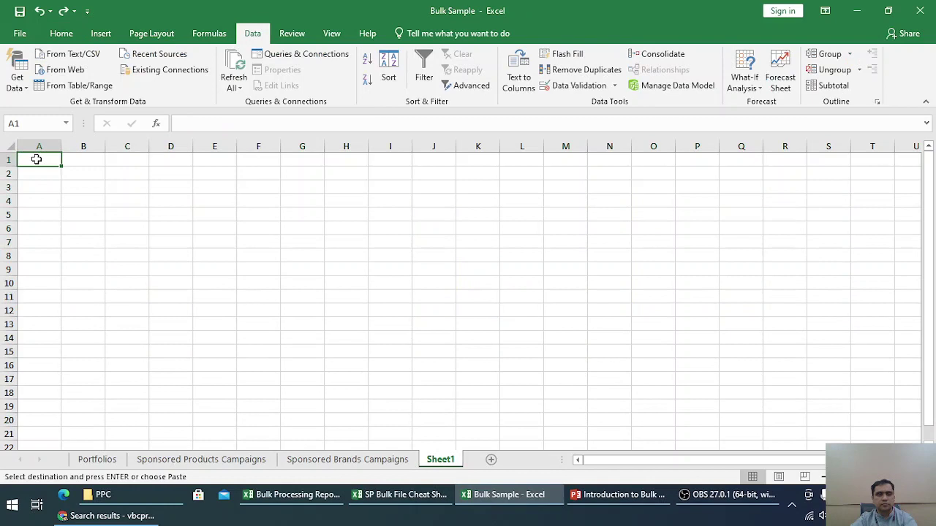
key(ctrl+v)
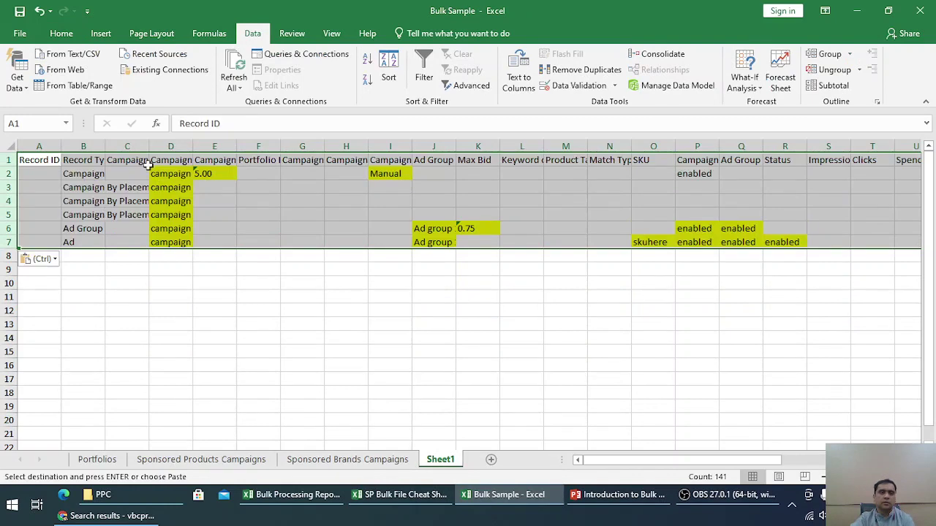
Step: Fit the Record ID, Record Type, Campaign ID, Campaign and Campaign Daily Budget columns in Sheet1 to their contents
double_click(65, 143)
double_click(107, 146)
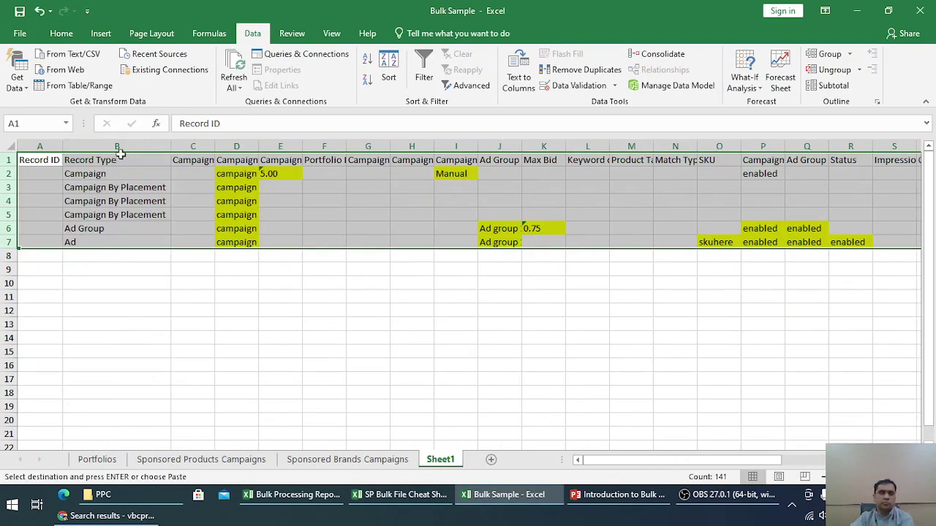
drag(46, 173, 47, 244)
click(89, 174)
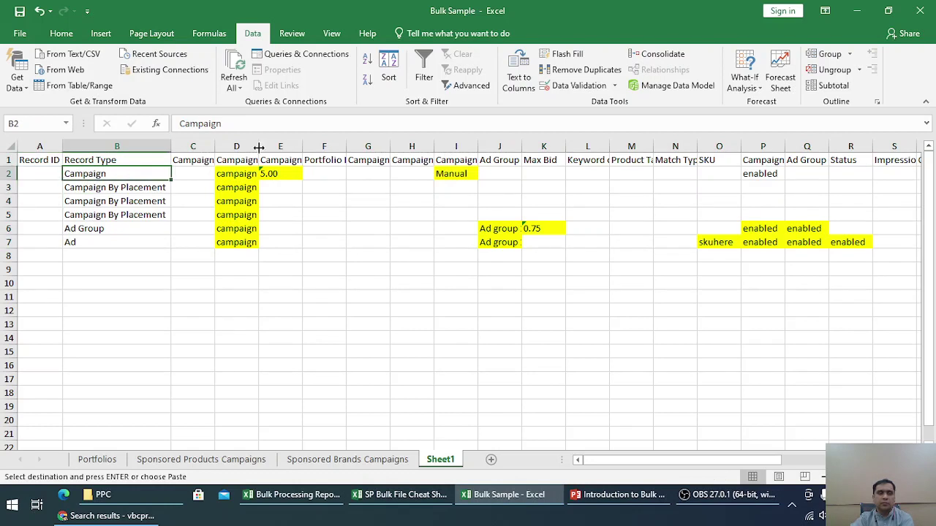
double_click(258, 146)
double_click(331, 147)
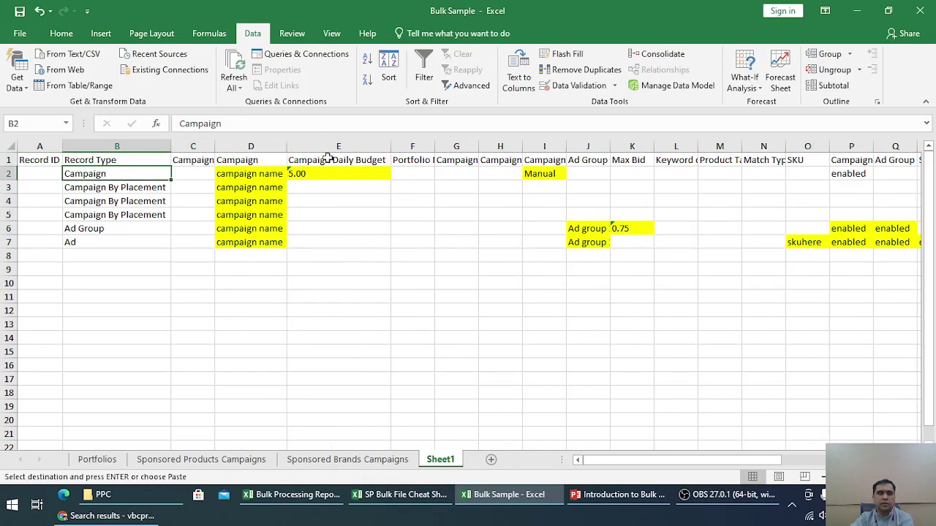
double_click(216, 141)
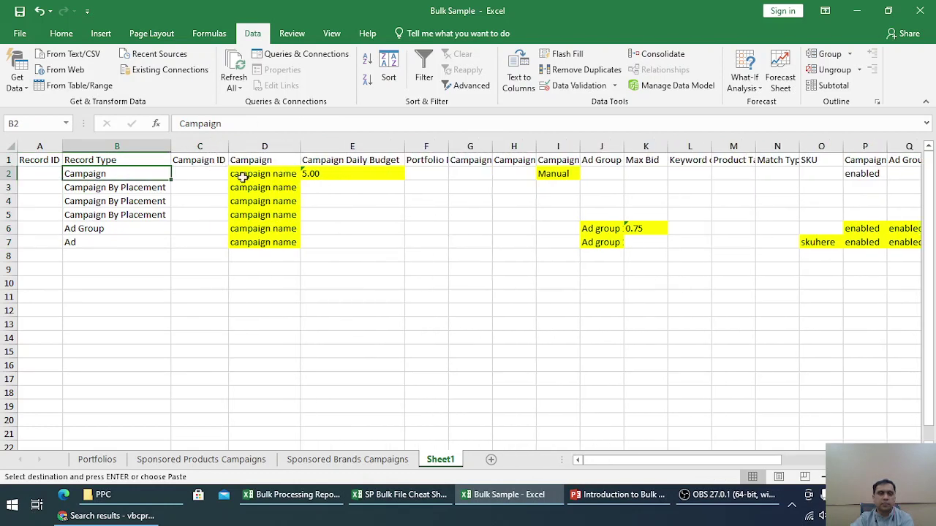
Step: Review the Campaign ID, Record ID and Record Type cells, and enter XYZ as the name in the Campaign record's row
drag(191, 174, 197, 256)
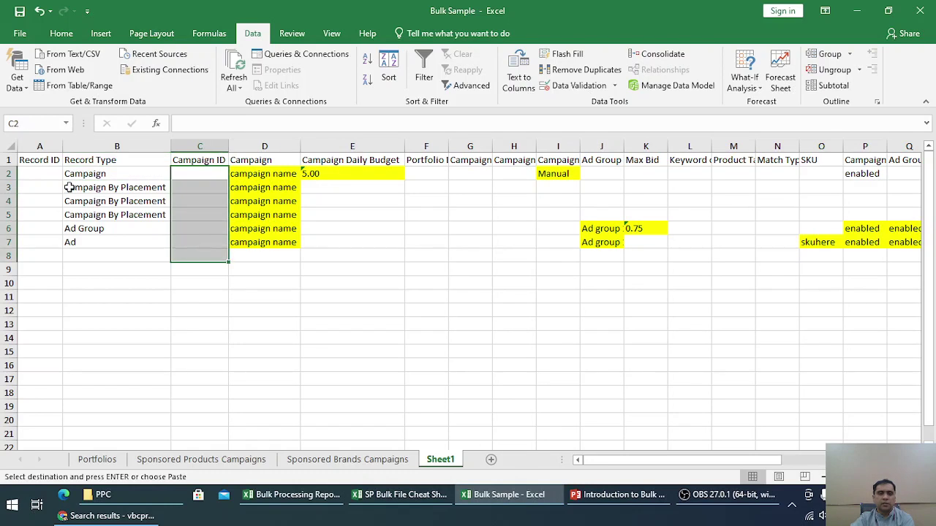
drag(29, 174, 42, 299)
drag(79, 177, 100, 243)
click(107, 174)
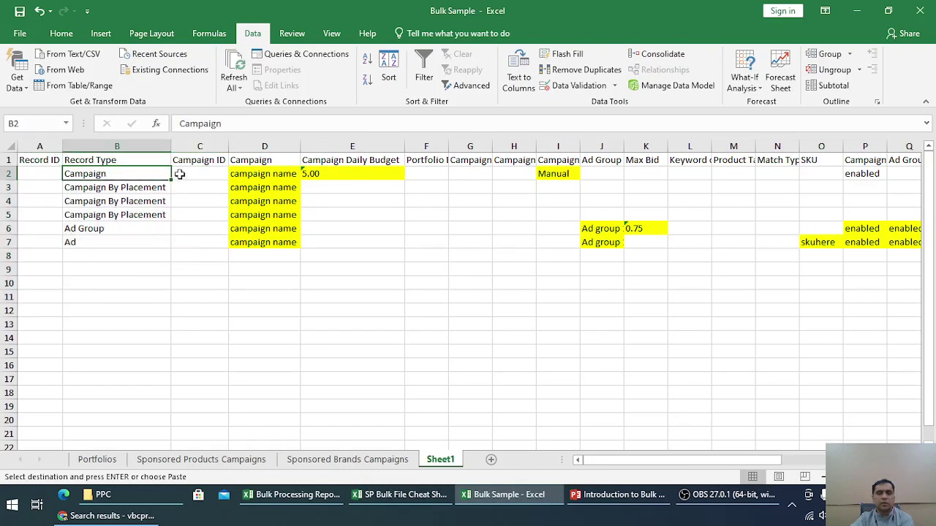
click(254, 171)
text(XYZ)
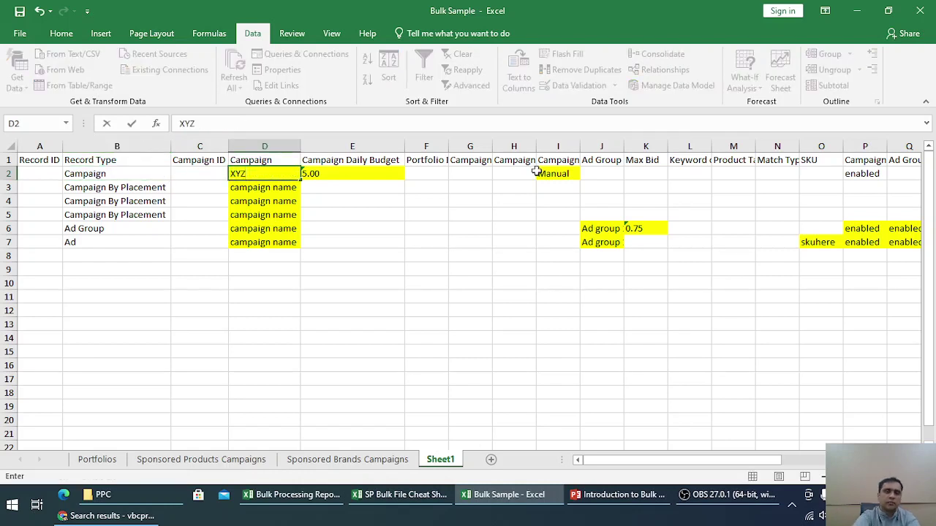
key(Tab)
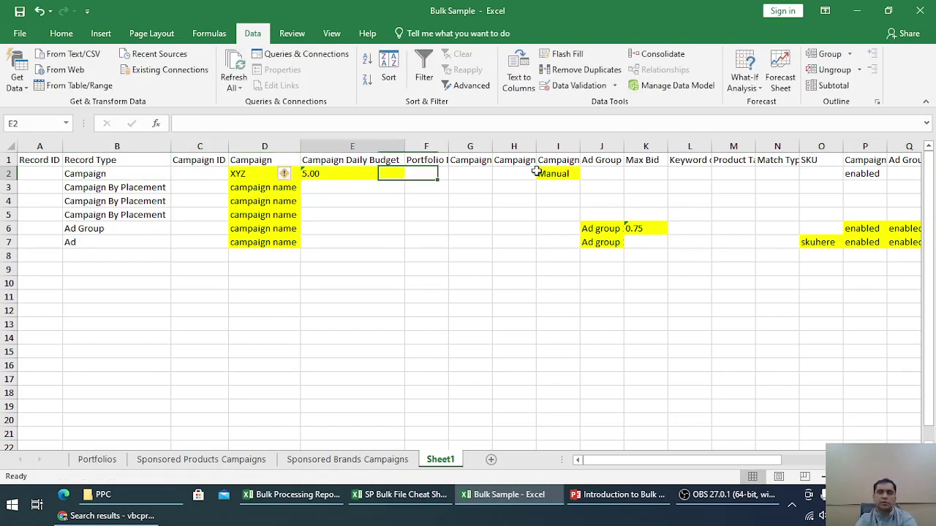
click(535, 172)
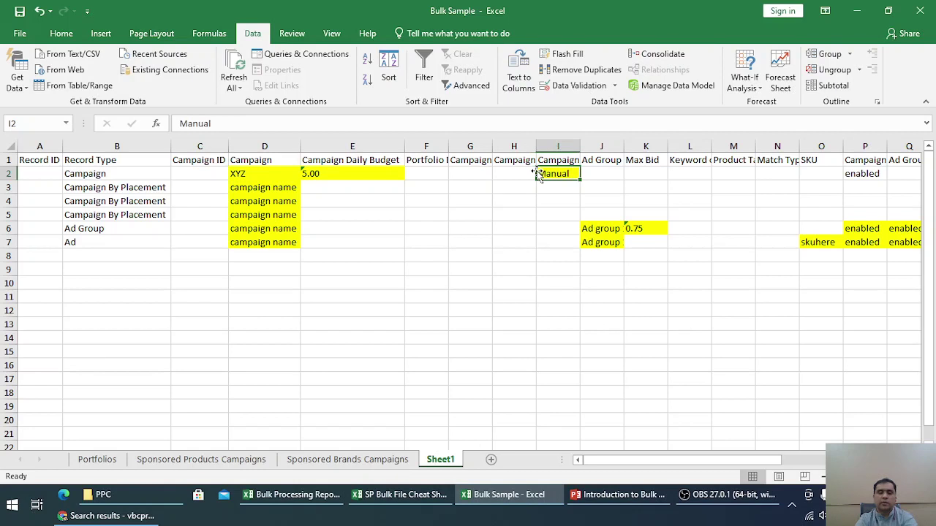
text(Autp)
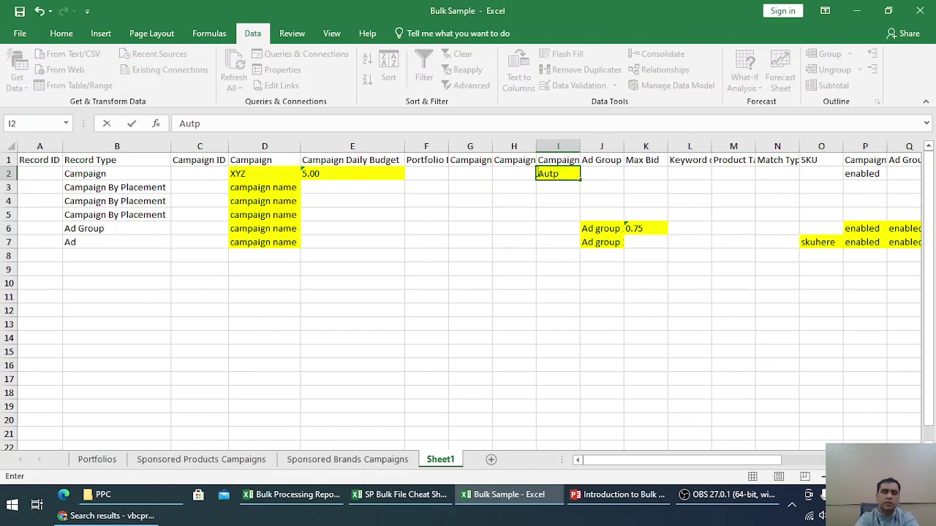
key(Escape)
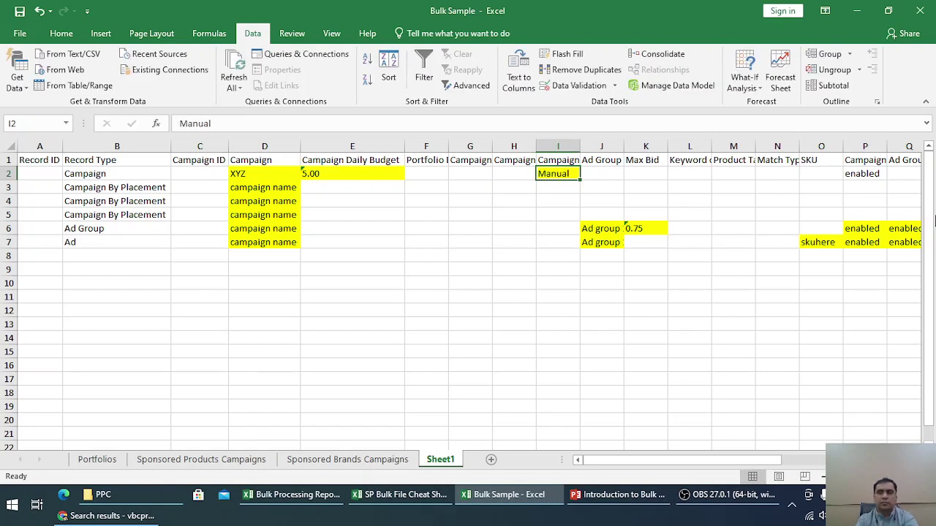
Step: Fit the Sales, ACoS, Bidding strategy and Placement Type columns in Sheet1 to their contents
key(Right)
key(Right)
key(Right)
key(Right)
key(Right)
key(Right)
key(Right)
key(Right)
key(Right)
key(Right)
key(Right)
key(Right)
key(Right)
key(Right)
key(Right)
key(Right)
key(Right)
key(Right)
key(Right)
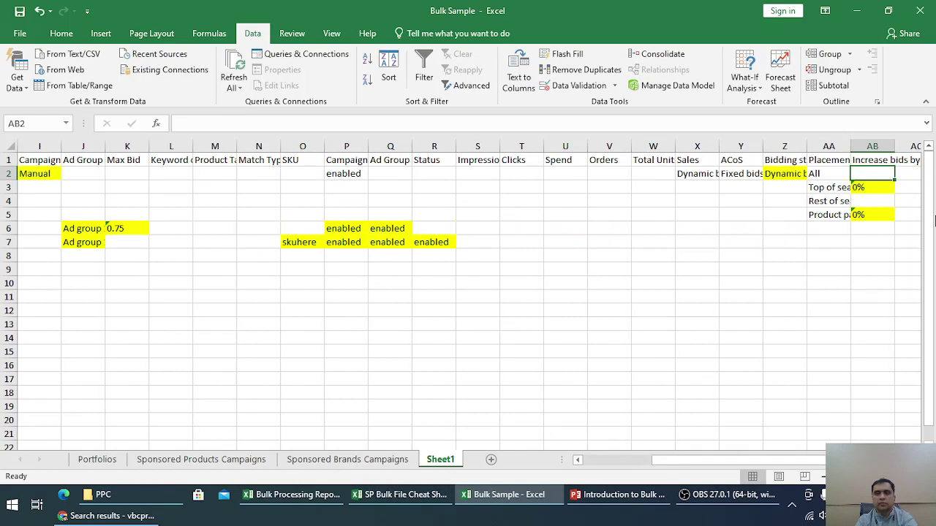
key(Left)
key(Left)
key(Left)
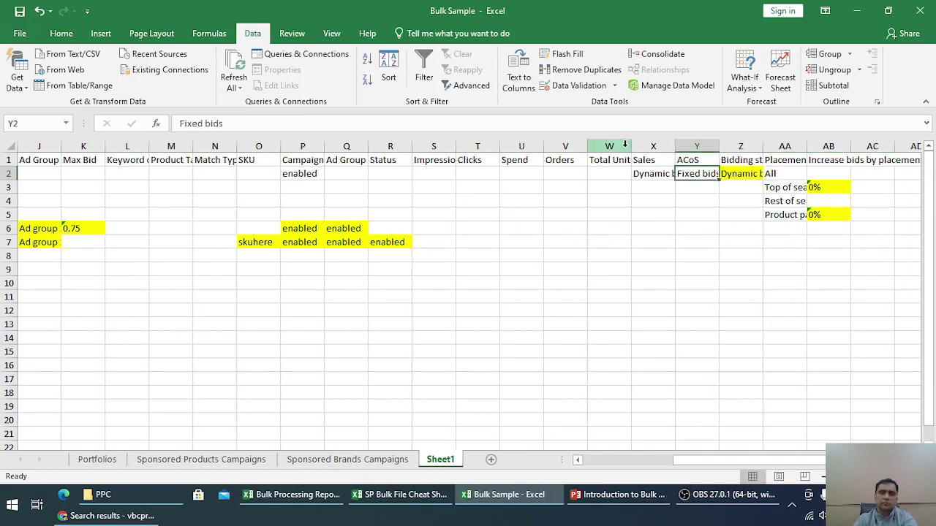
double_click(675, 146)
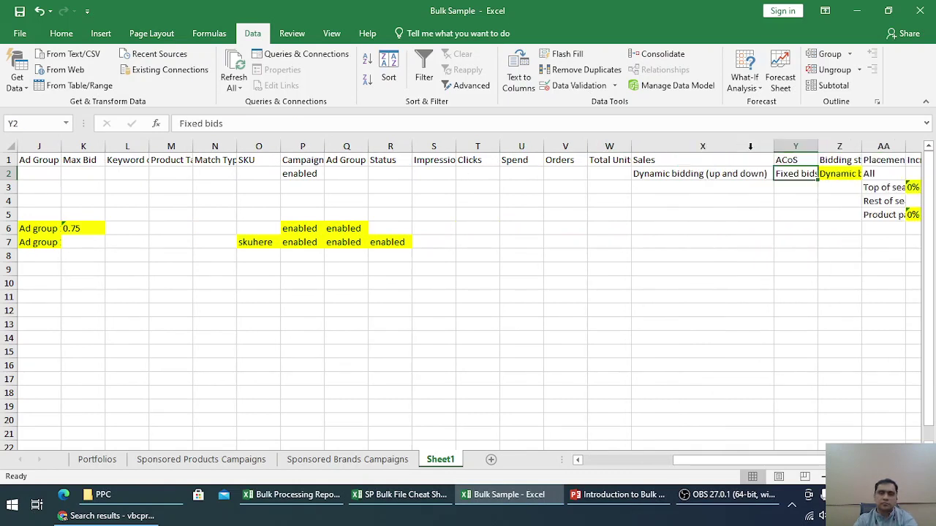
double_click(818, 145)
double_click(866, 146)
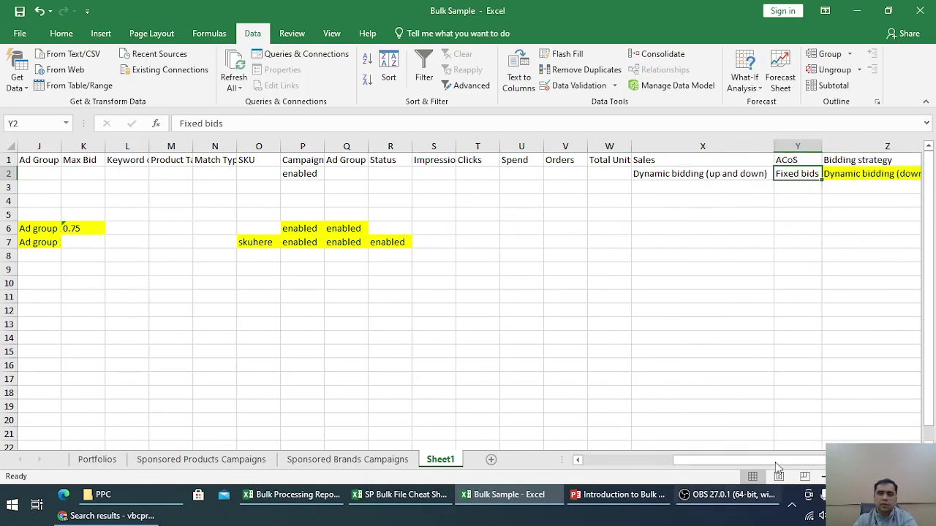
drag(777, 464, 833, 460)
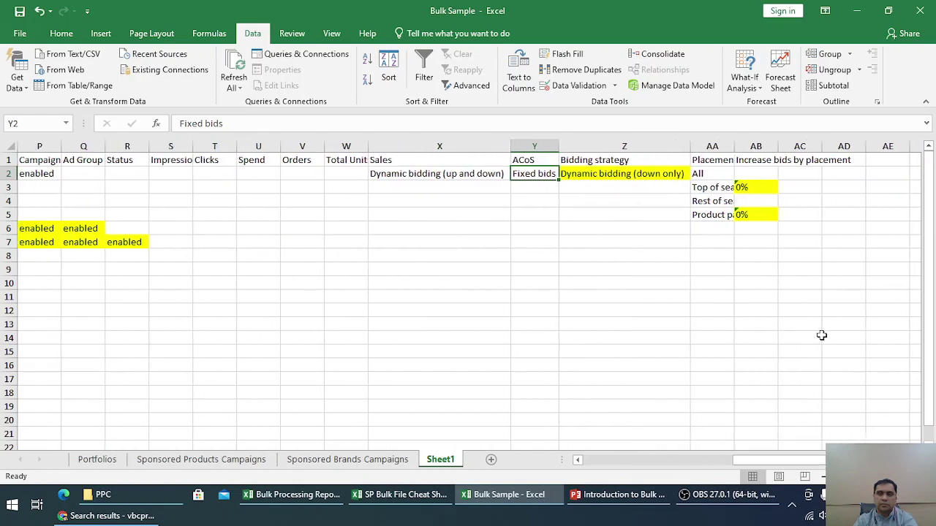
double_click(733, 146)
Step: Examine the bidding options in the Campaign record's row, starting with the entry under the Sales header
click(428, 165)
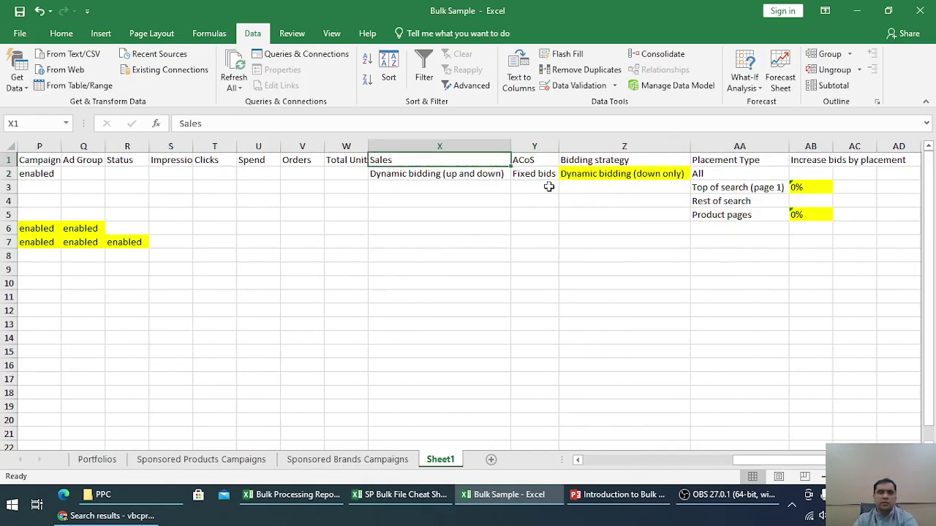
key(Down)
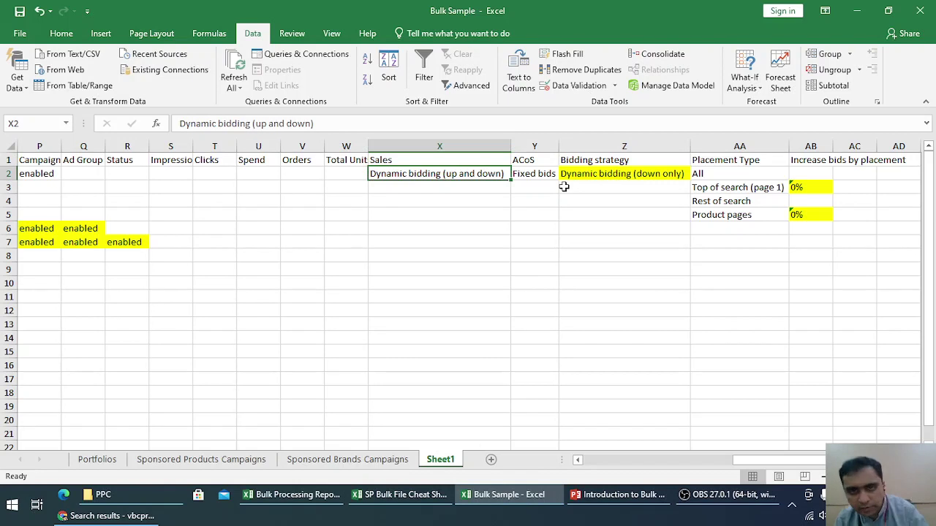
key(Up)
key(Down)
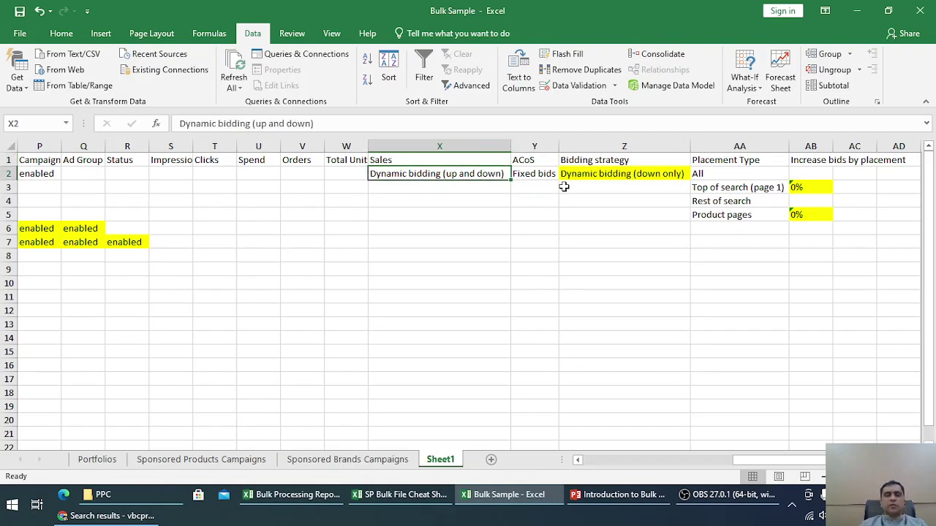
Step: Move "Dynamic bidding (up and down)" from X2 into the Bidding strategy cell Z2, and clear "Fixed bids" from Y2
key(Right)
key(Right)
key(Right)
key(Left)
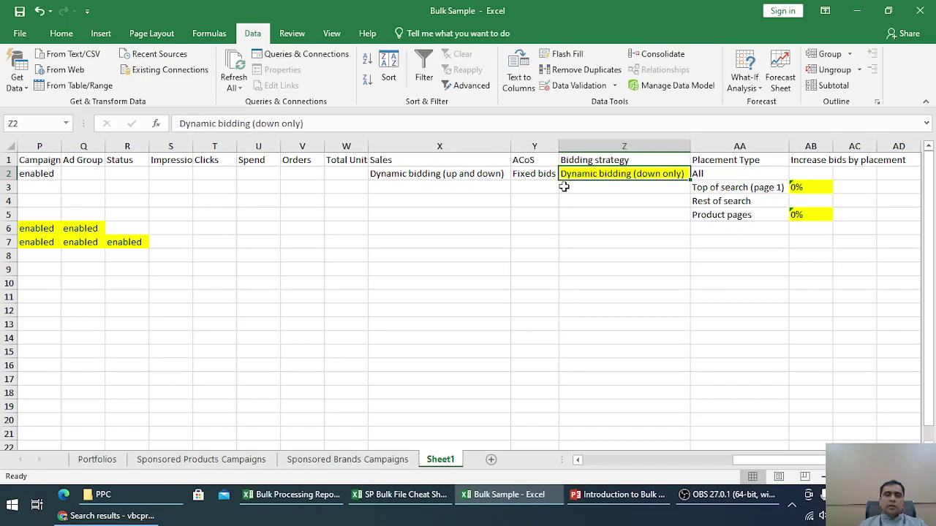
click(524, 174)
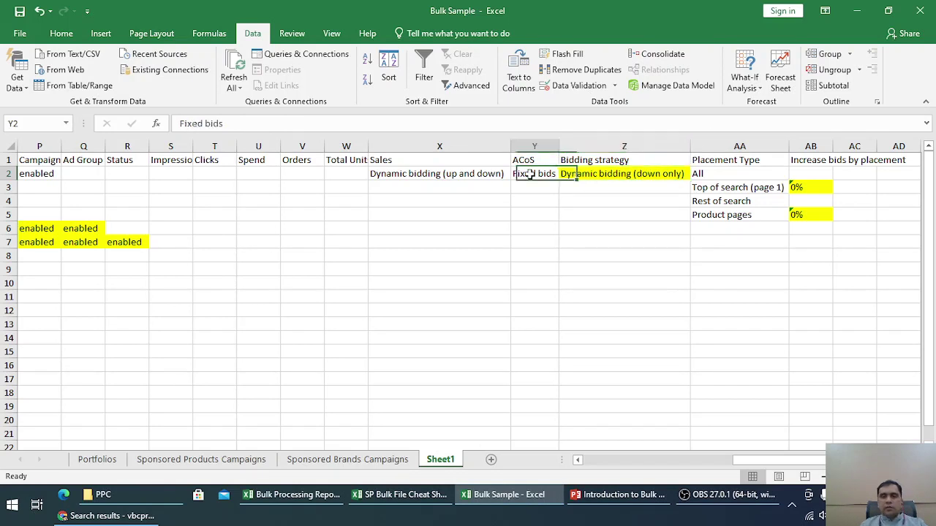
click(455, 174)
drag(512, 179, 607, 174)
click(548, 177)
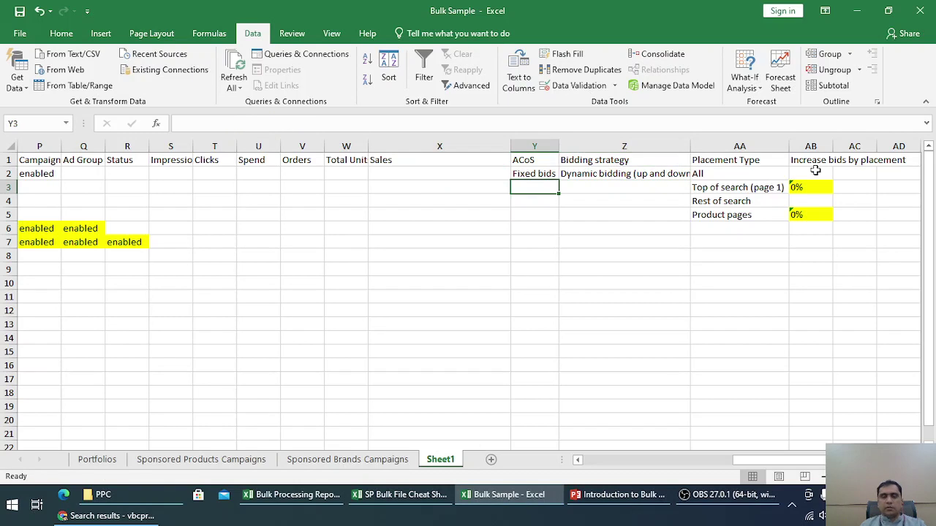
key(Delete)
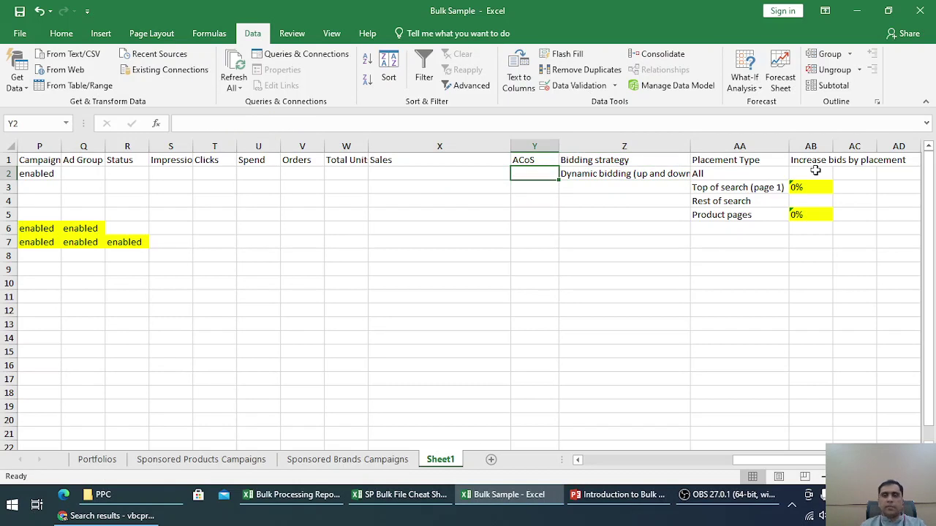
Step: Review the campaign settings across row 2, including the bidding strategy and placement type
key(Right)
key(Right)
key(Left)
key(Left)
key(Left)
key(Left)
key(Left)
key(Left)
key(Left)
key(Left)
key(Left)
key(Left)
key(Left)
key(Left)
key(Left)
key(Left)
key(Left)
key(Left)
key(Left)
key(Left)
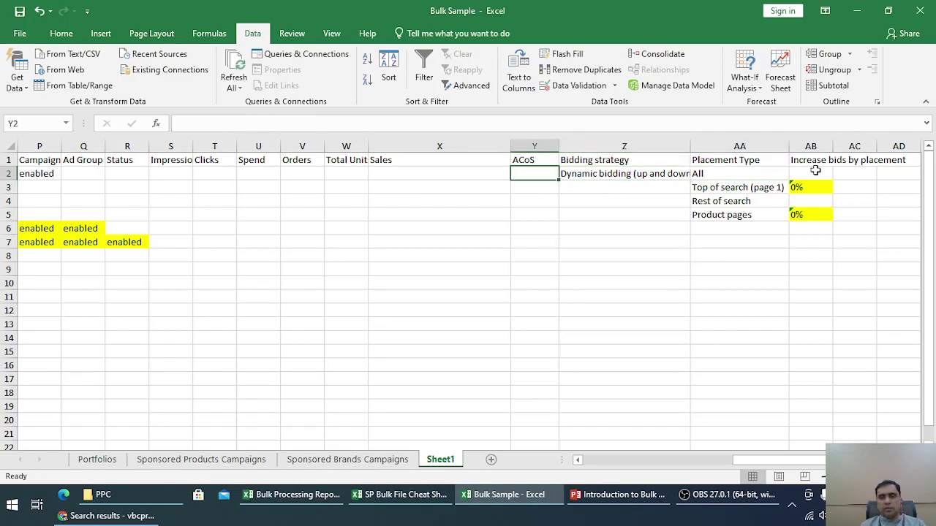
key(Right)
key(Right)
key(Right)
key(Right)
key(Right)
key(Right)
key(Right)
key(Right)
key(Right)
key(Right)
key(Right)
key(Right)
key(Right)
key(Right)
key(Right)
key(Right)
key(Right)
key(Right)
key(Right)
key(Right)
key(Right)
key(Right)
key(Right)
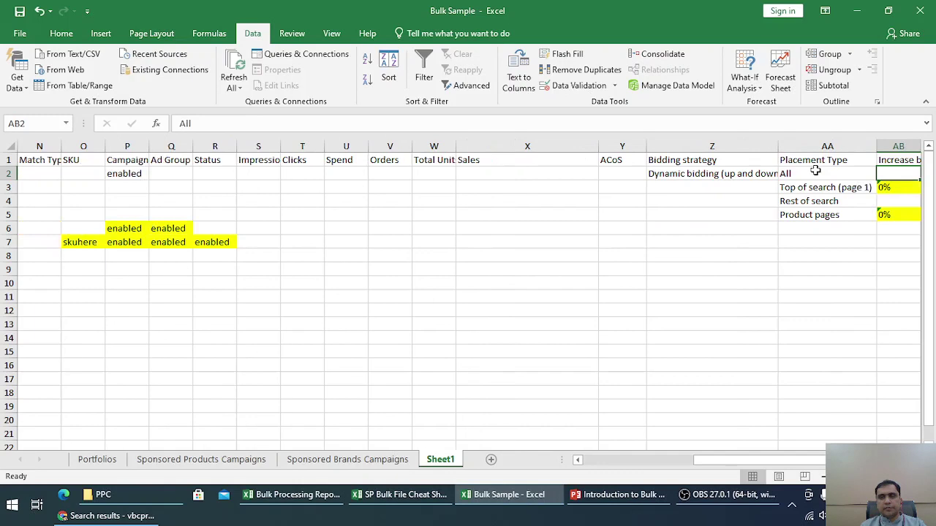
key(Left)
key(Left)
key(Left)
key(Left)
key(Left)
key(Left)
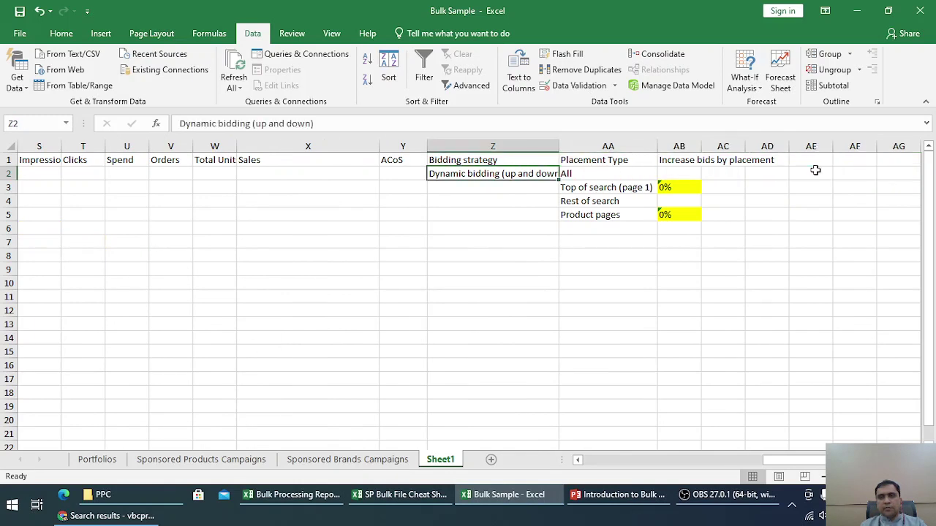
key(Right)
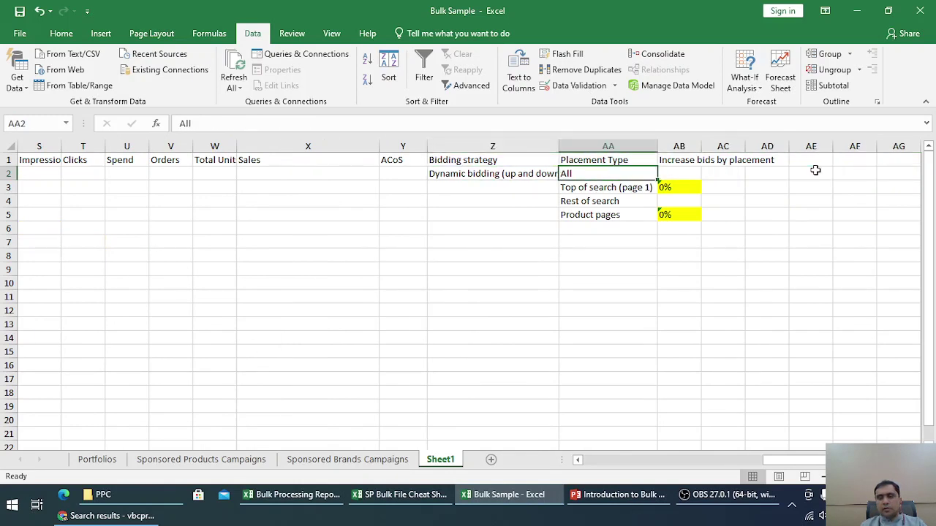
key(Left)
key(Home)
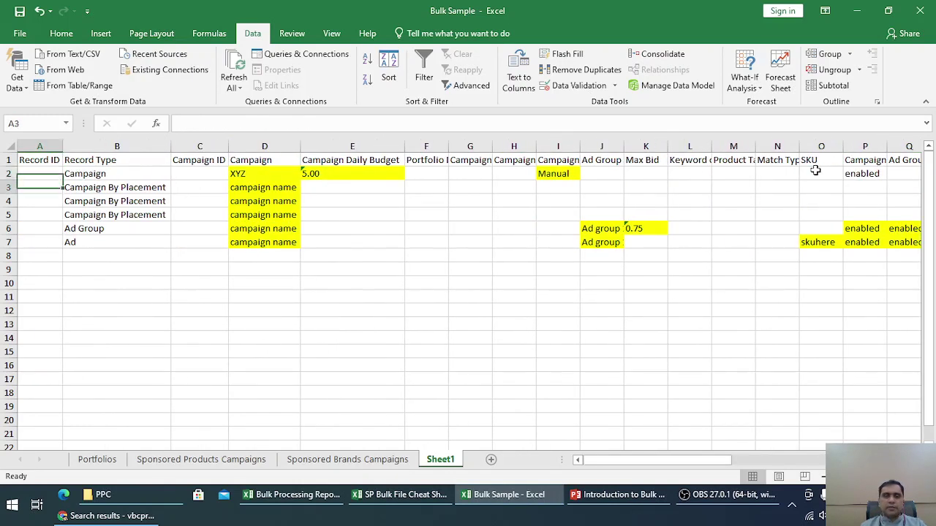
Step: Fill the campaign name XYZ from D2 down through D7
key(Down)
key(Right)
key(Right)
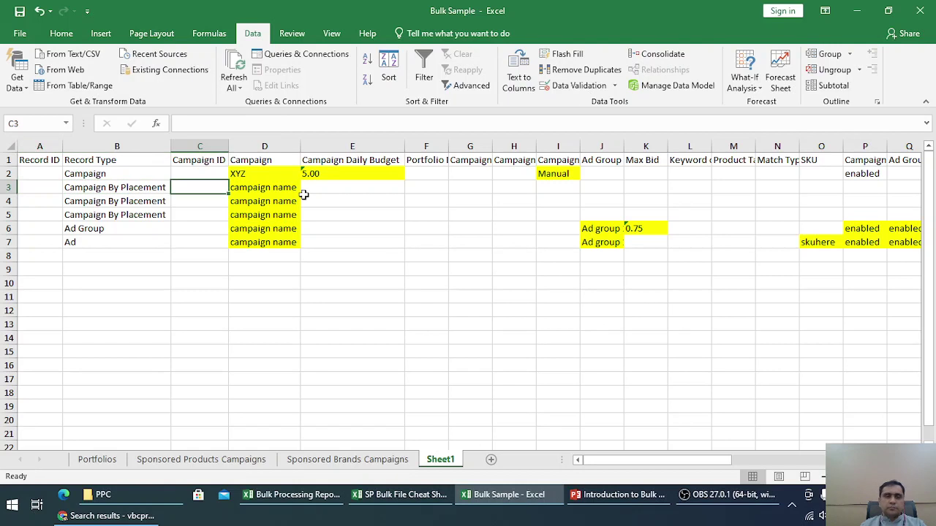
click(242, 172)
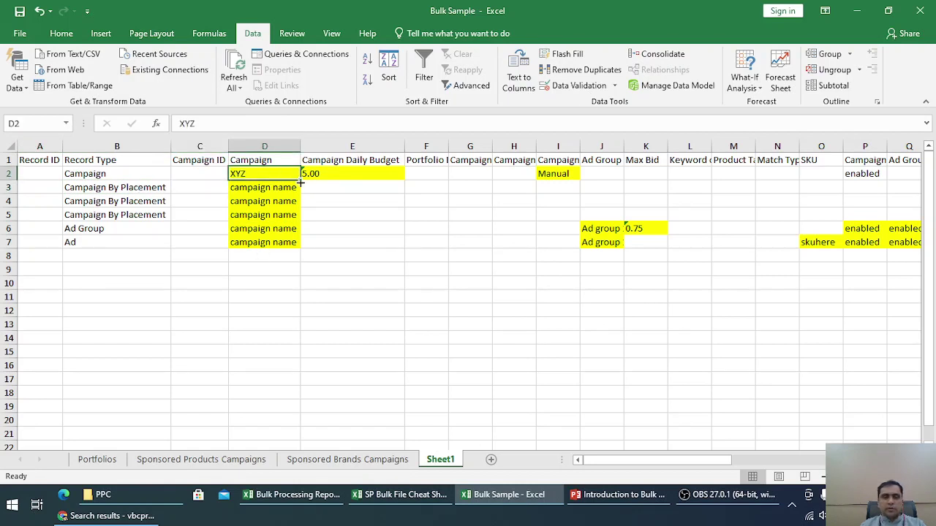
drag(299, 184, 307, 253)
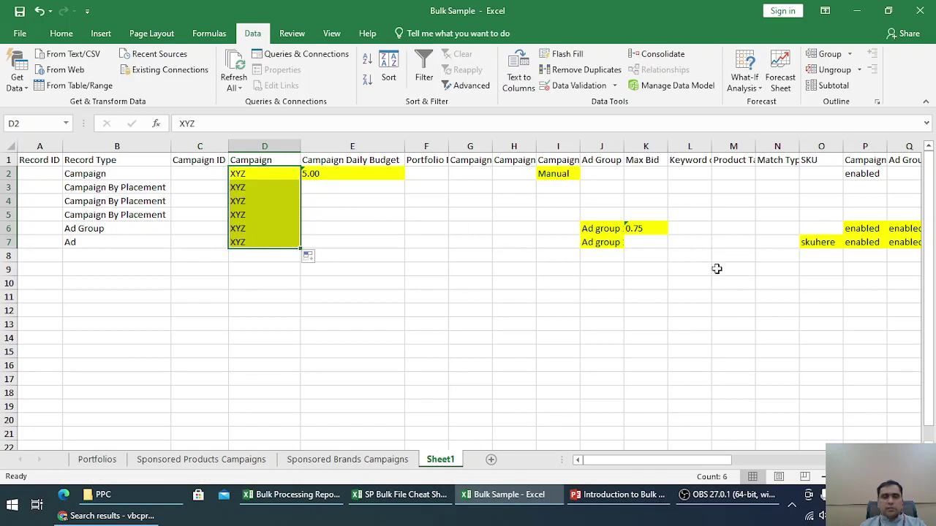
Step: Set the bid increase for the Top of search (page 1) placement in AB3 to 10%
drag(704, 460, 882, 459)
click(603, 187)
click(683, 188)
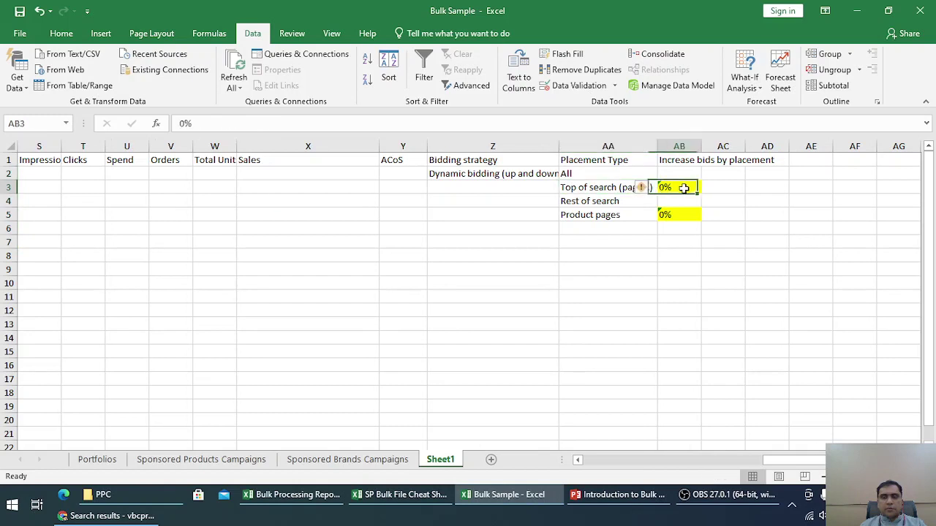
text(10)
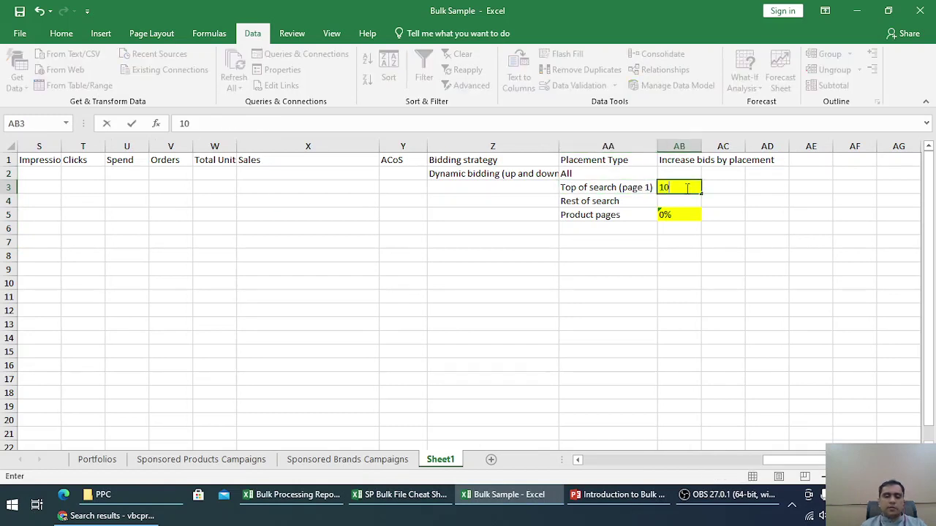
key(Return)
key(Up)
Step: Set the bid increase for the Product pages placement in AB5 to 90%
key(Left)
key(Down)
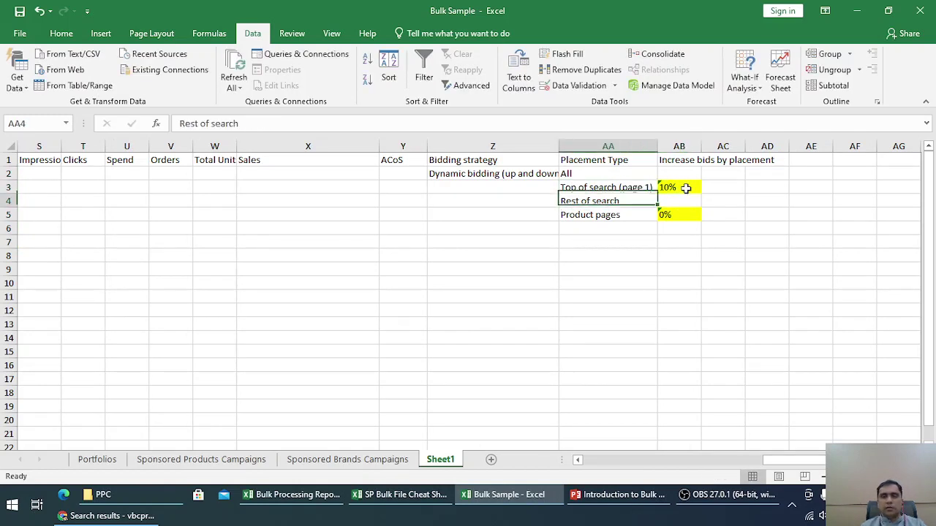
key(Right)
key(Down)
text(90)
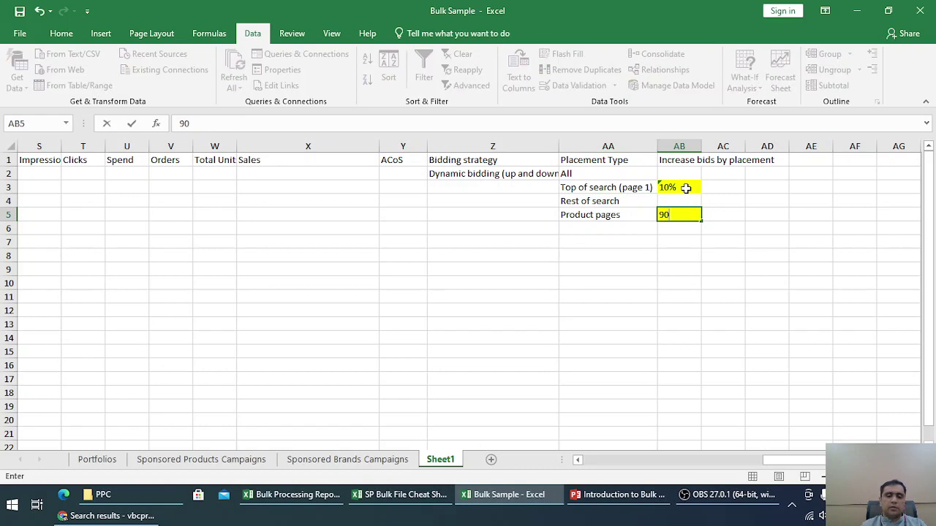
text(%)
key(Return)
key(Up)
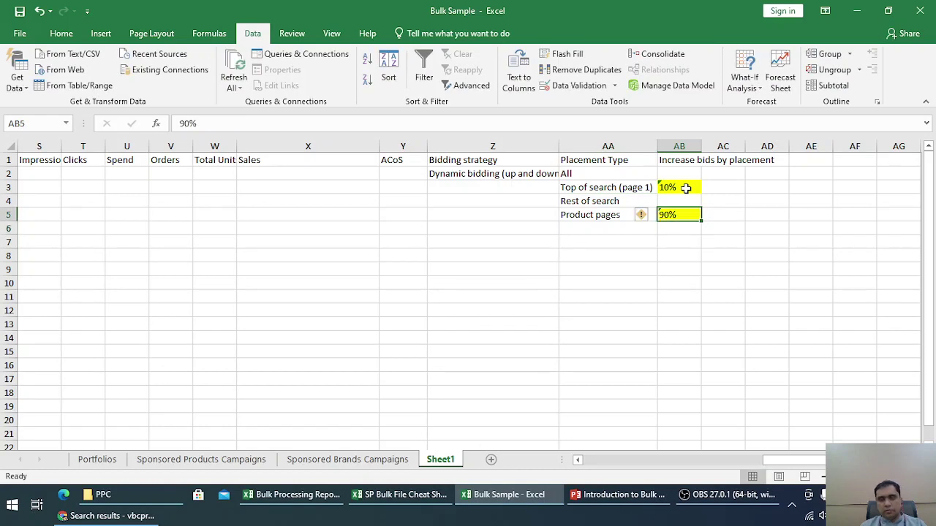
Step: Autofit the Ad Group column J so the full ad group names fit
key(Left)
key(Left)
key(Left)
key(Left)
key(Left)
key(Left)
key(Left)
key(Left)
key(Left)
key(Left)
key(Left)
key(Left)
key(Left)
key(Left)
key(Left)
key(Left)
key(Left)
key(Left)
key(Left)
key(Left)
key(Left)
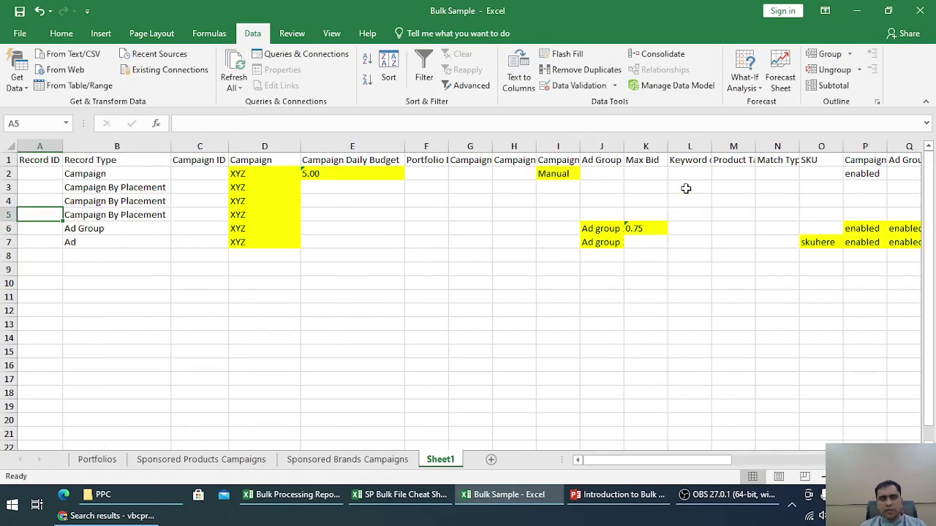
key(Down)
key(Left)
key(Left)
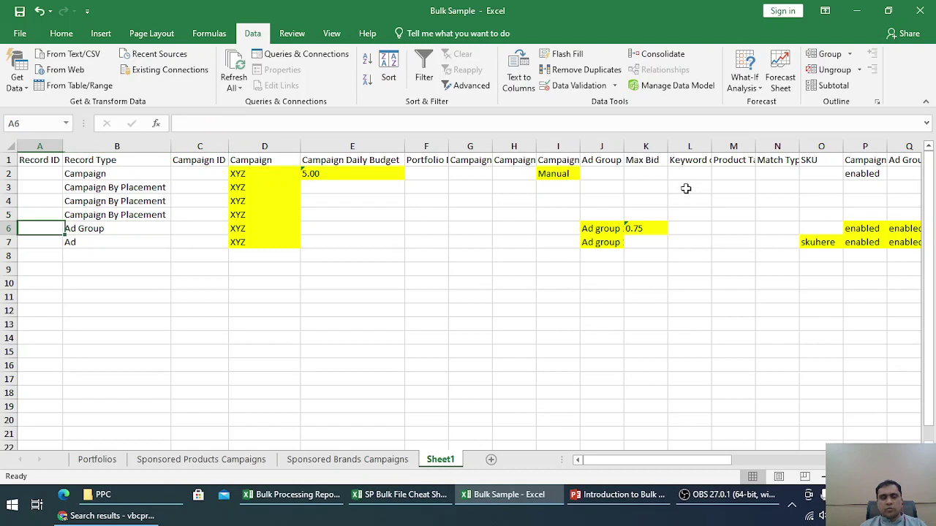
key(Right)
key(Right)
key(Right)
key(Right)
key(Right)
key(Right)
key(Right)
key(Right)
key(Right)
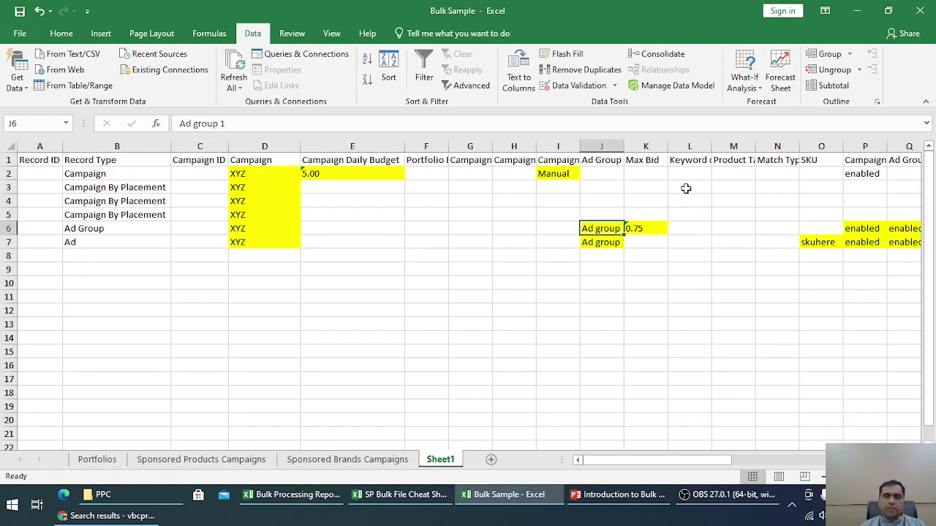
double_click(623, 145)
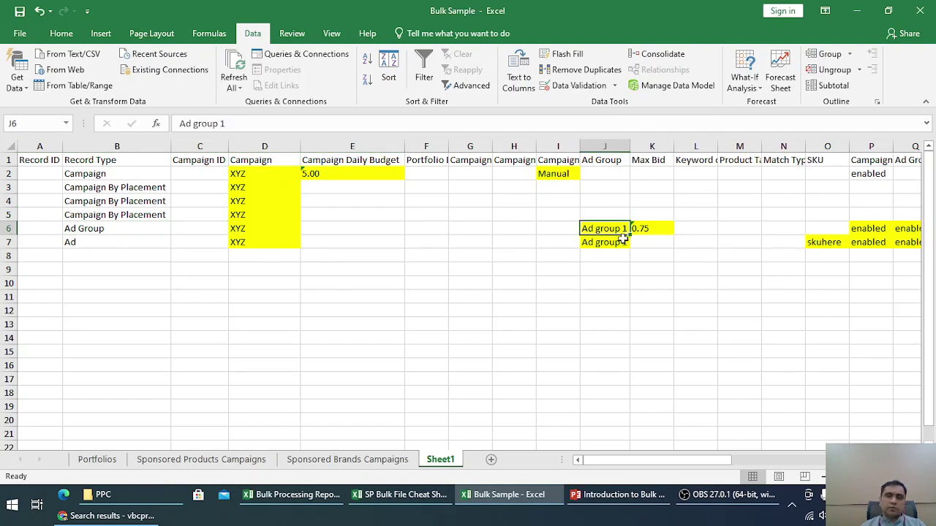
Step: Examine the Ad Group record in row 6, from its max bid through its campaign and ad group statuses
click(651, 226)
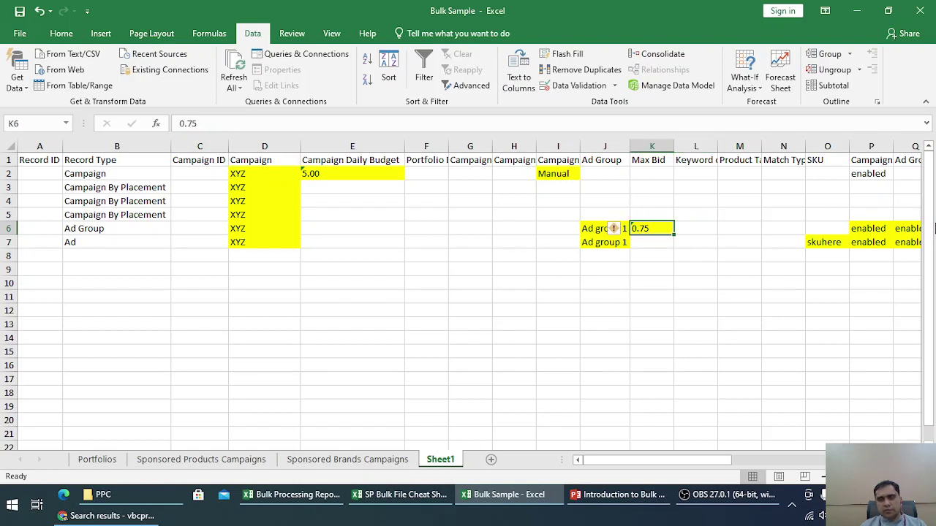
key(Right)
key(Right)
key(Right)
key(Right)
key(Right)
key(Right)
key(Right)
key(Right)
key(Right)
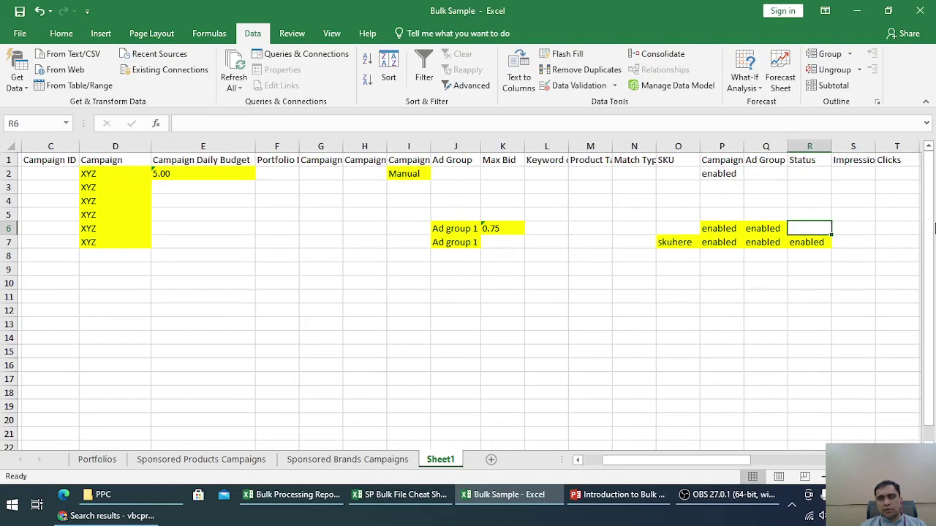
key(Right)
key(Right)
key(Right)
key(Left)
key(Left)
key(Left)
key(Left)
key(Left)
key(Left)
key(Left)
key(Left)
key(Left)
key(Left)
key(Left)
key(Left)
key(Left)
key(Left)
key(Left)
key(Left)
key(Left)
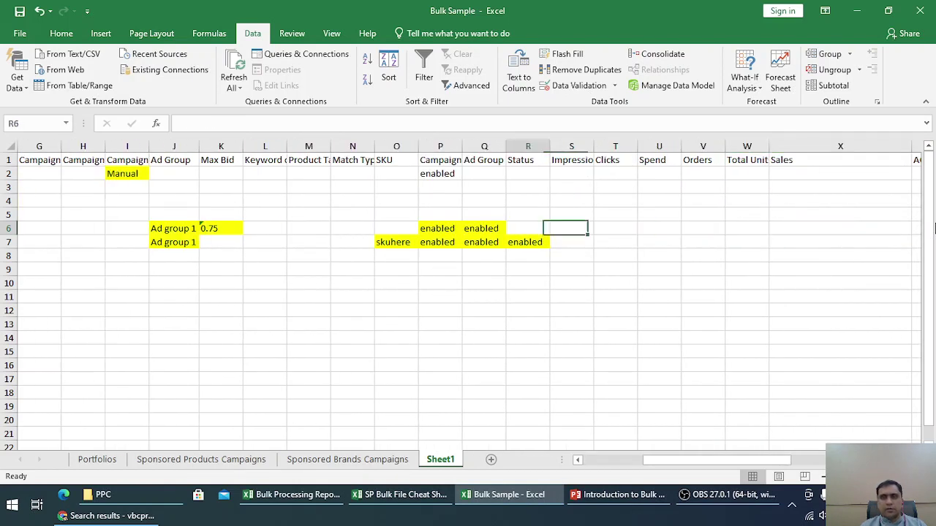
key(Left)
key(Left)
key(Left)
key(Left)
key(Left)
Step: Examine the Ad record in row 7, from its record type to its ad group name
key(Down)
key(Right)
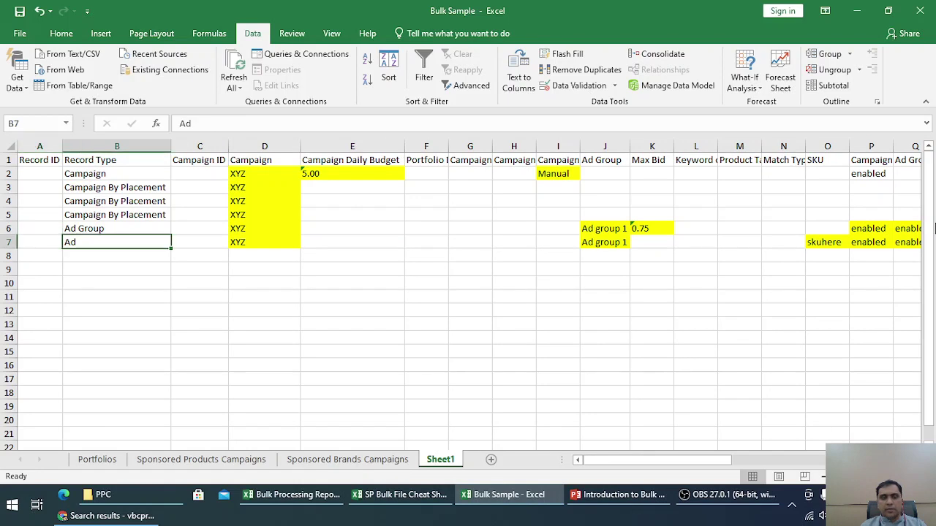
key(Right)
key(Right)
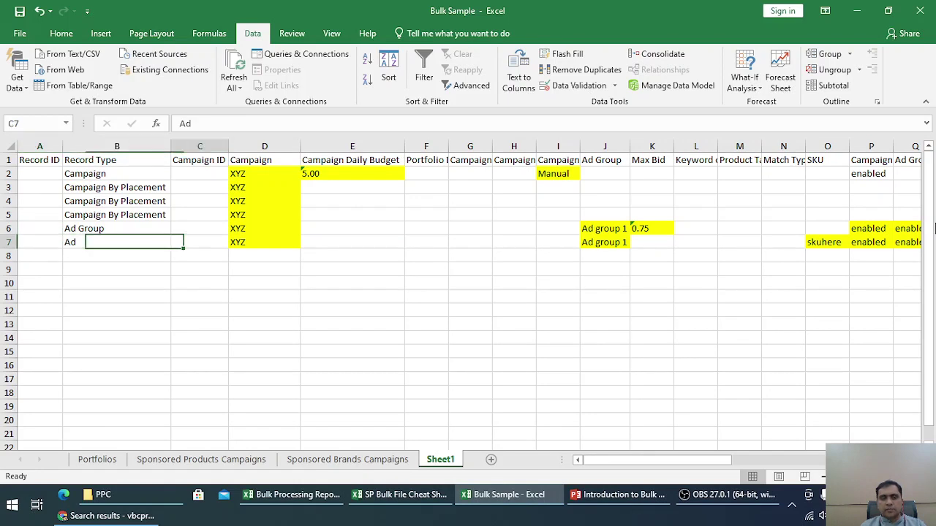
key(Right)
key(Right)
key(Right)
key(Right)
key(Right)
key(Right)
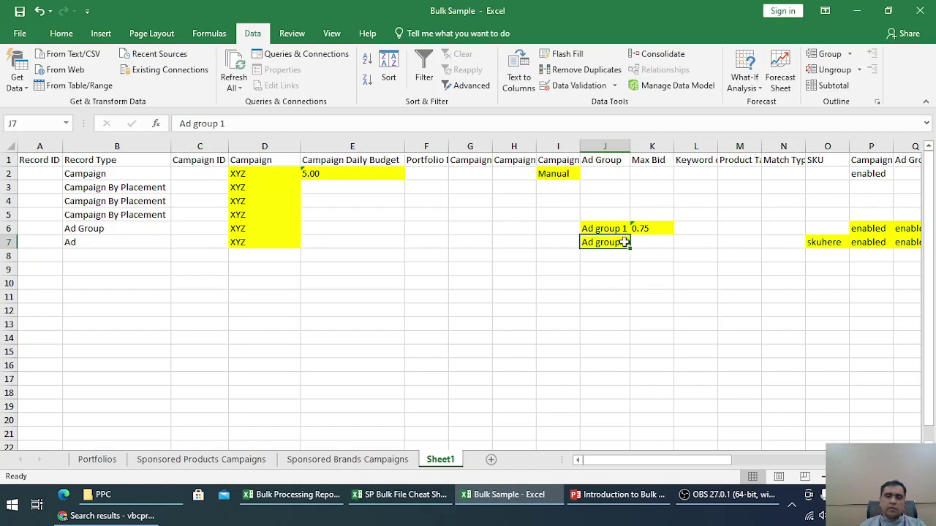
Step: Set the SKU of the Ad record in O7 to SKU009
key(Right)
key(Right)
key(Right)
key(Right)
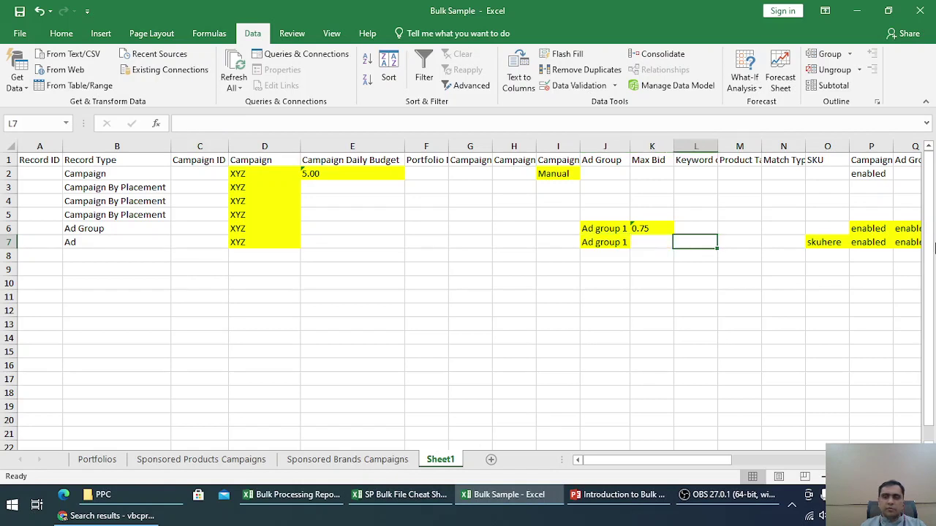
key(Right)
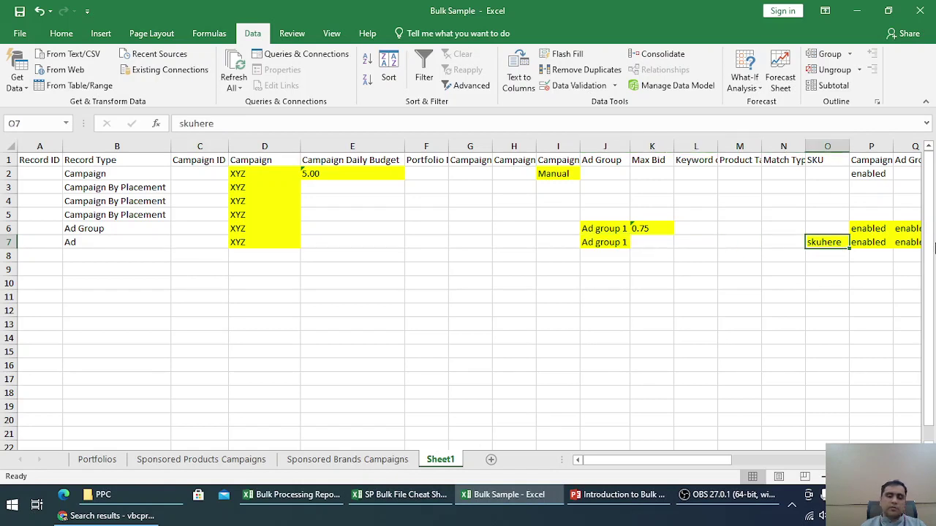
text(SKU009)
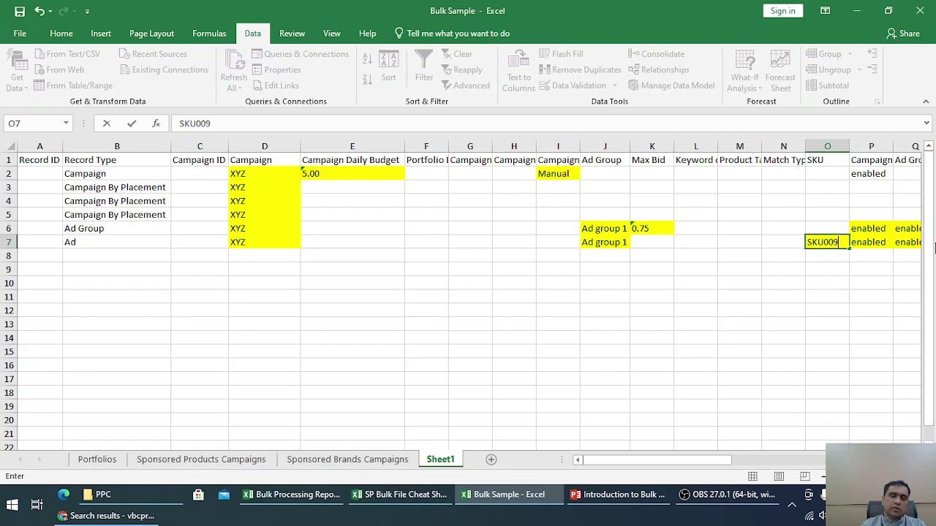
text(\)
key(Return)
key(Up)
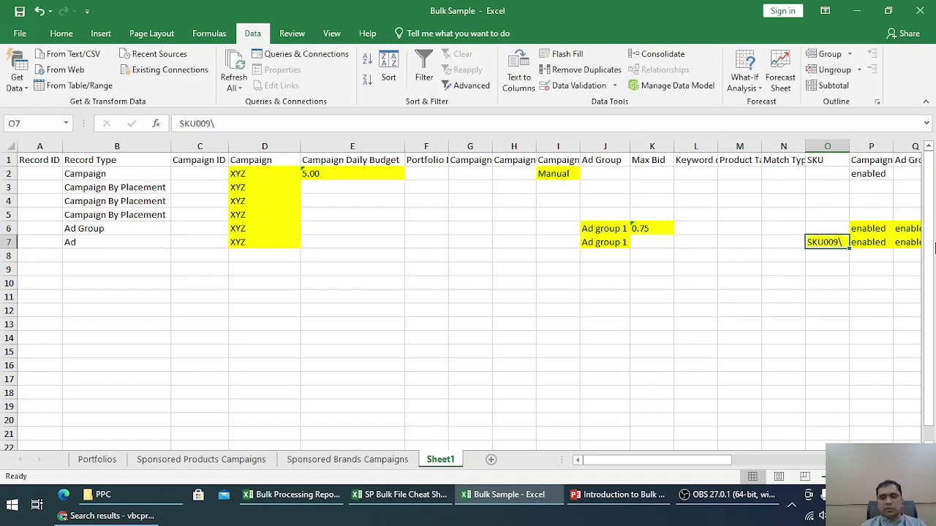
key(BackSpace)
key(Tab)
key(Tab)
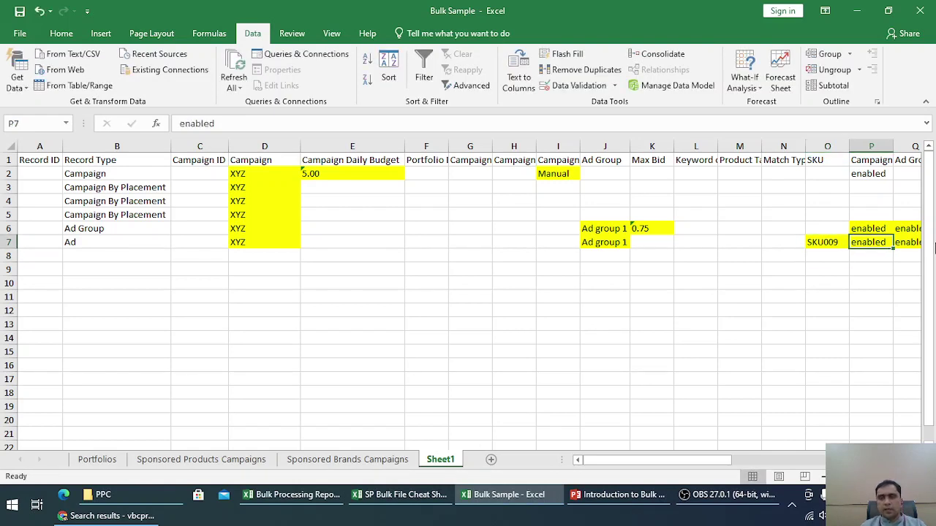
Step: Examine the Ad record in row 7 across its campaign, ad group and status fields and the remaining columns
key(Left)
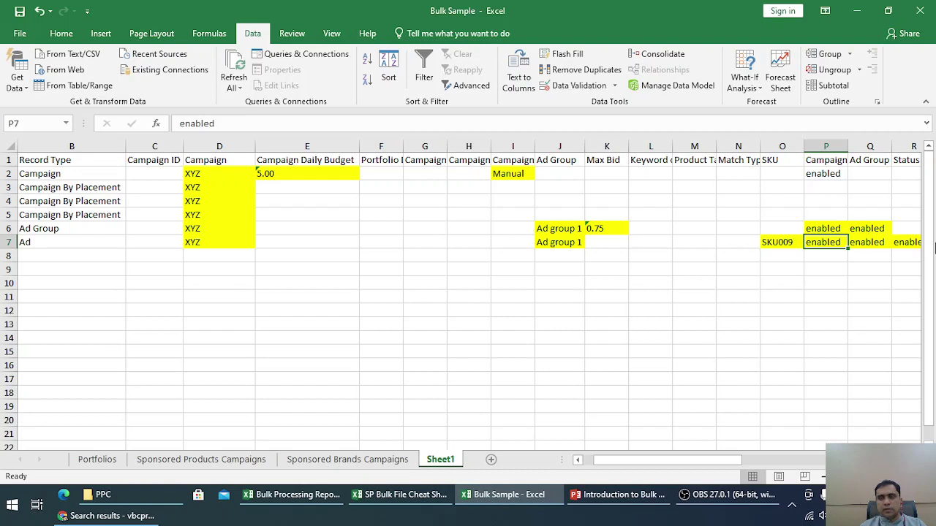
key(Right)
key(Right)
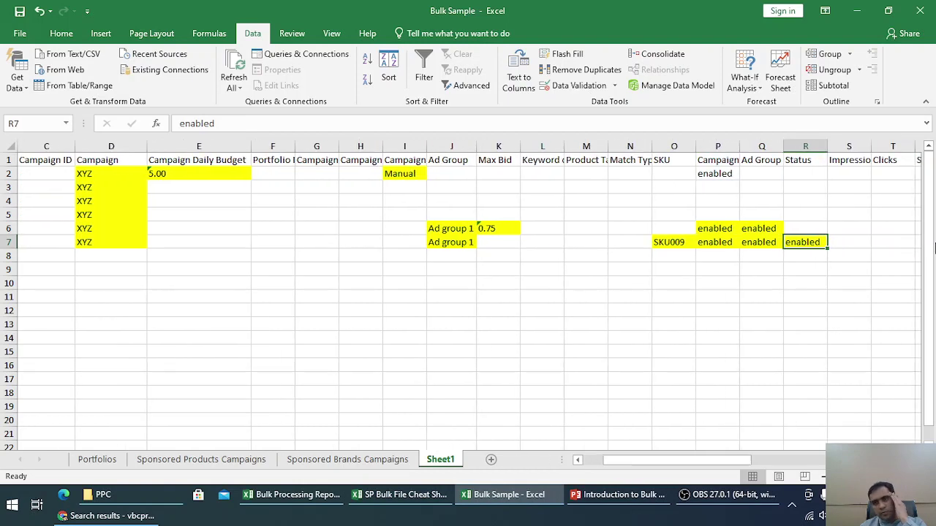
key(Left)
key(ctrl+Left)
key(ctrl+Left)
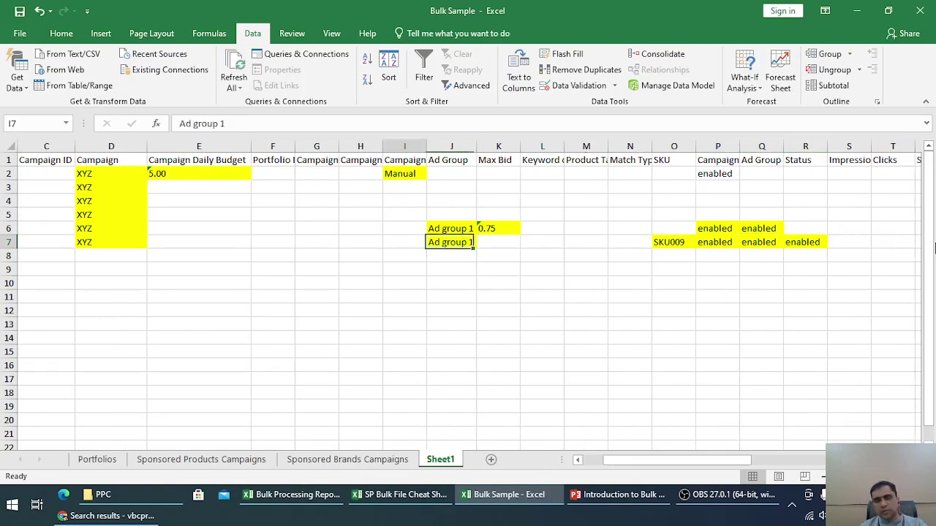
key(Right)
key(Right)
key(Right)
key(Right)
key(Left)
key(Left)
key(Left)
key(Left)
key(Left)
key(Left)
key(Left)
key(Left)
key(Left)
key(Left)
key(Left)
key(Left)
key(Left)
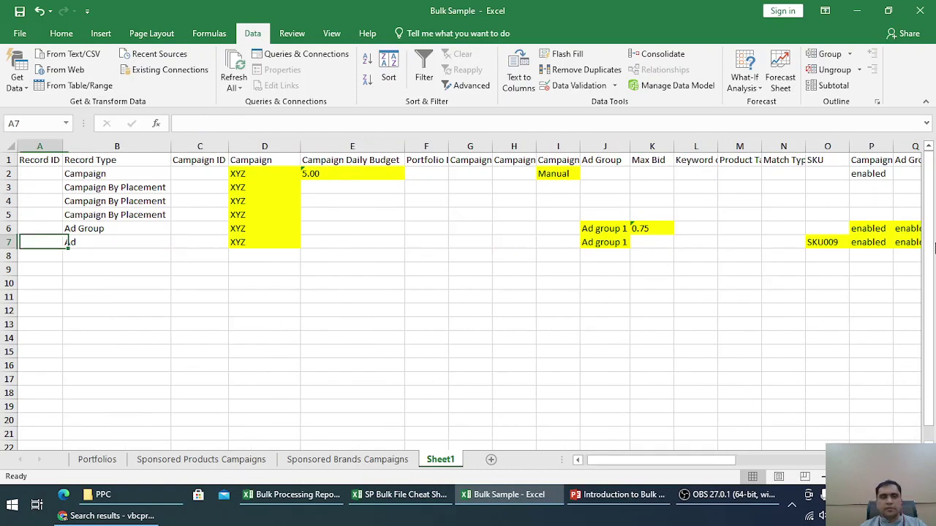
key(Right)
key(Right)
key(Right)
key(Right)
key(Right)
key(Right)
key(Right)
key(Right)
key(Right)
key(Right)
key(Right)
key(Right)
key(Right)
key(Right)
key(Right)
key(Right)
key(Right)
key(Right)
key(Right)
key(Right)
key(Right)
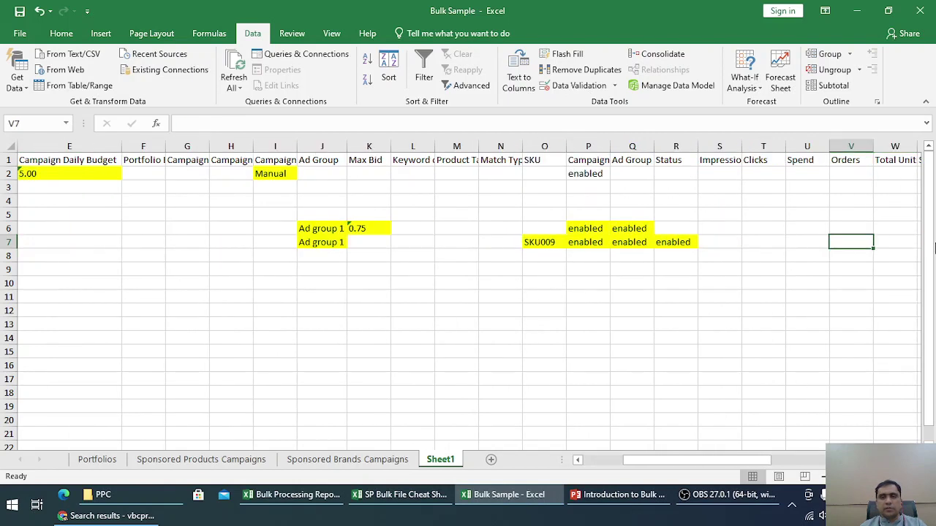
key(Left)
key(Left)
key(Left)
key(Left)
key(Left)
key(Left)
key(Left)
key(Left)
key(Left)
key(Left)
key(Left)
key(Left)
key(Left)
key(Left)
key(Left)
key(Left)
key(Left)
key(Left)
key(Left)
key(Left)
key(Left)
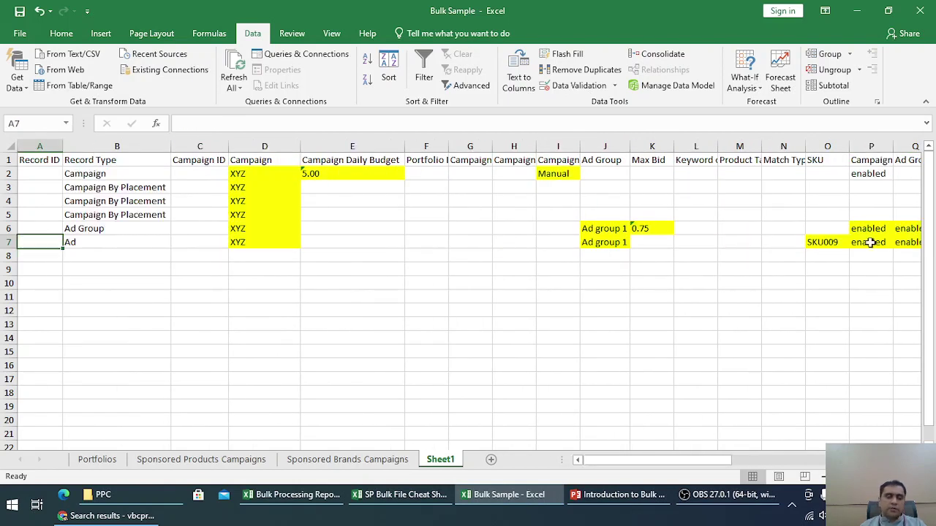
Step: Duplicate the Ad record in row 7 into row 8
click(7, 245)
key(ctrl+c)
click(36, 257)
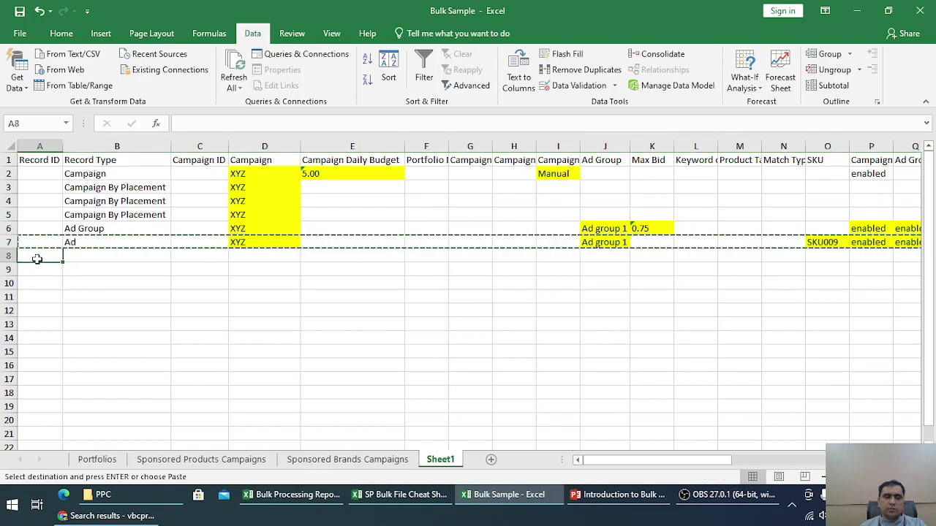
key(ctrl+v)
Step: Change the SKU of the second Ad record in O8 to SKU002
drag(714, 460, 743, 459)
click(620, 257)
double_click(619, 257)
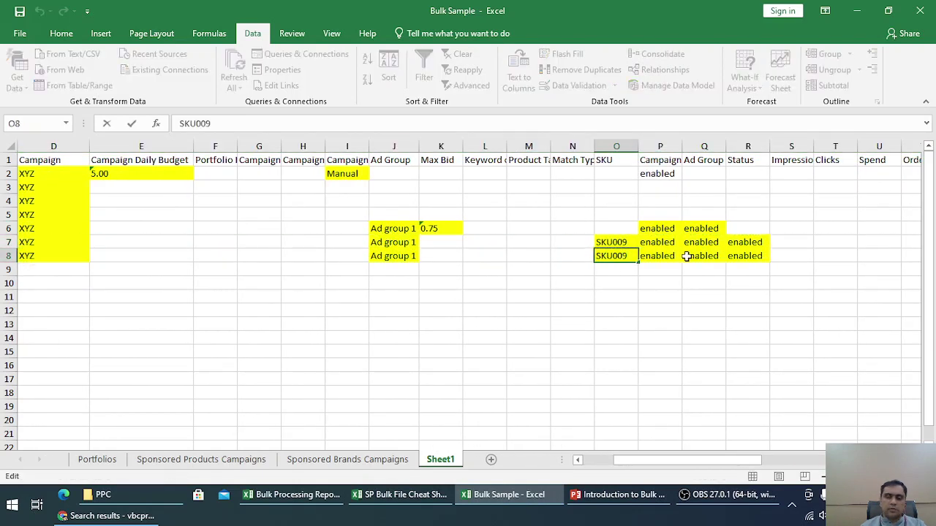
text(2)
key(Return)
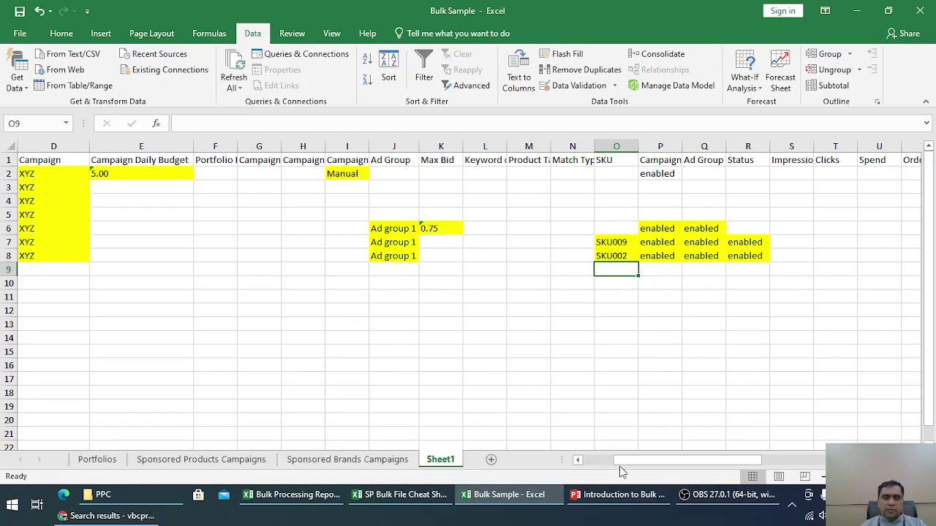
Step: Copy the Keyword record in row 8 of the SP Bulk File Cheat Sheet's all in one sheet into row 9 of Bulk Sample's Sheet1
drag(651, 460, 589, 460)
click(556, 174)
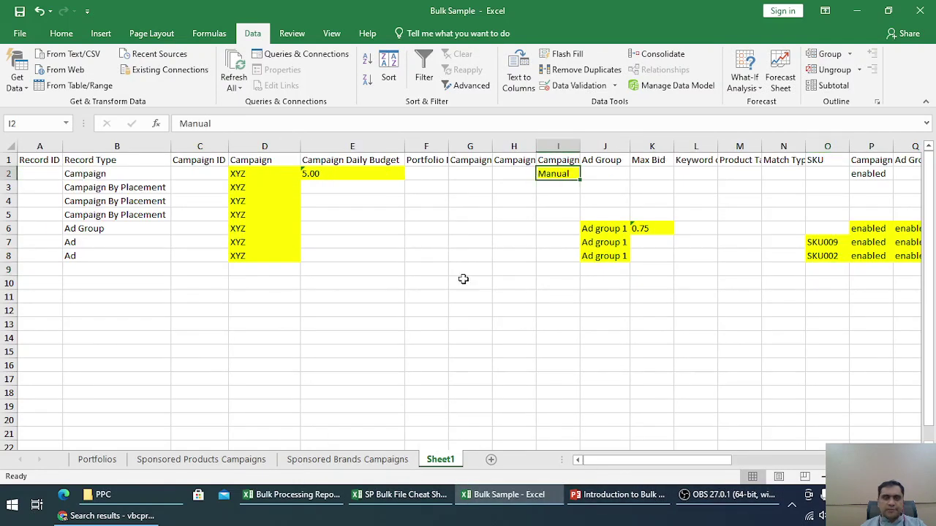
click(292, 495)
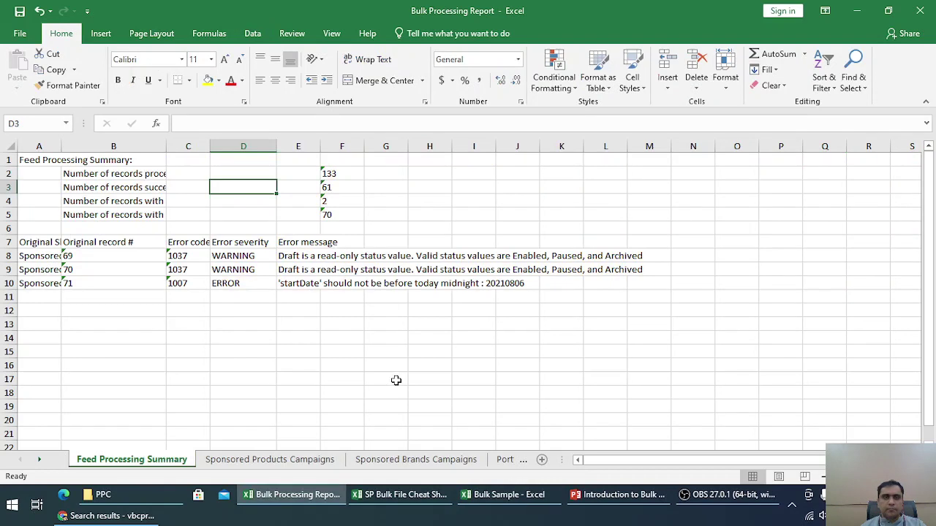
click(400, 495)
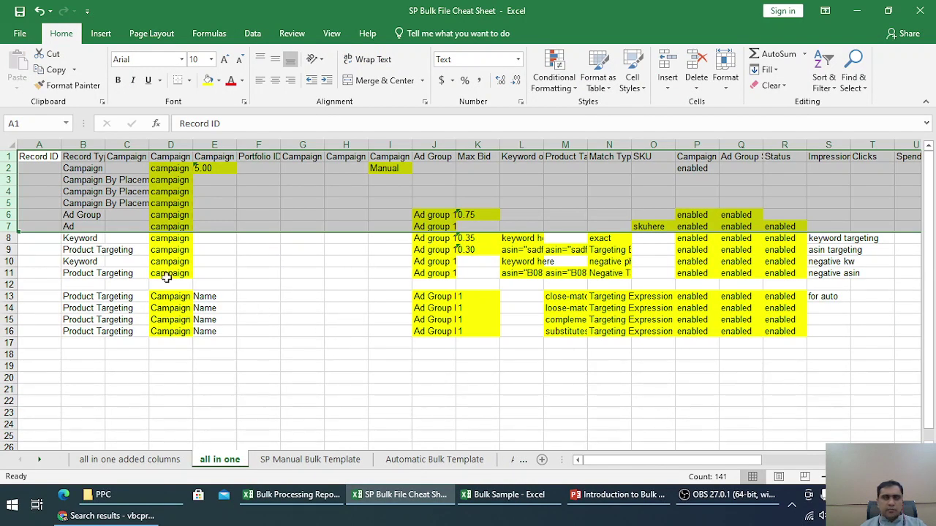
click(18, 237)
key(ctrl+c)
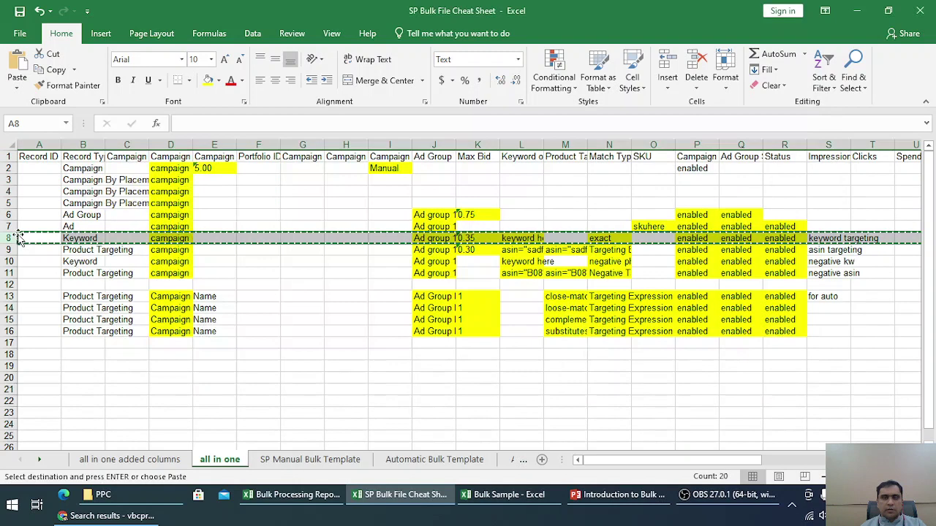
key(alt+Tab)
click(508, 495)
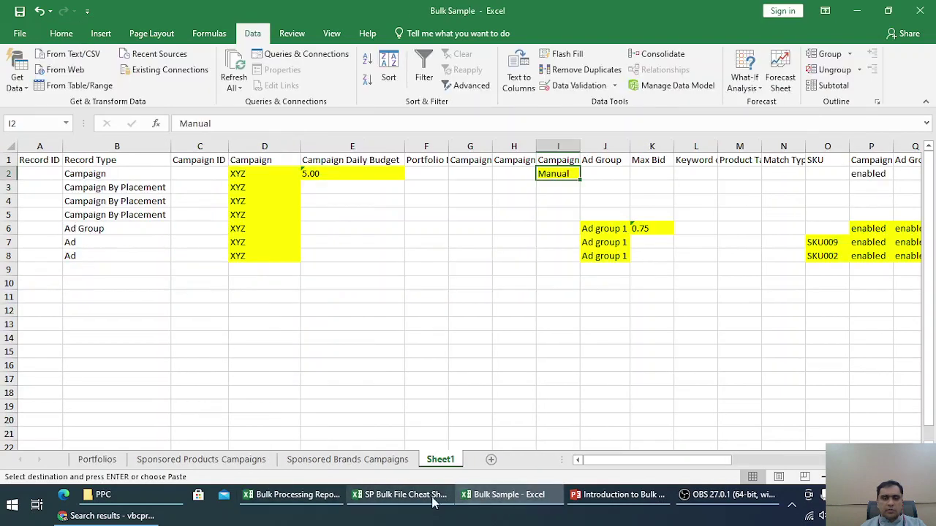
click(420, 496)
click(479, 495)
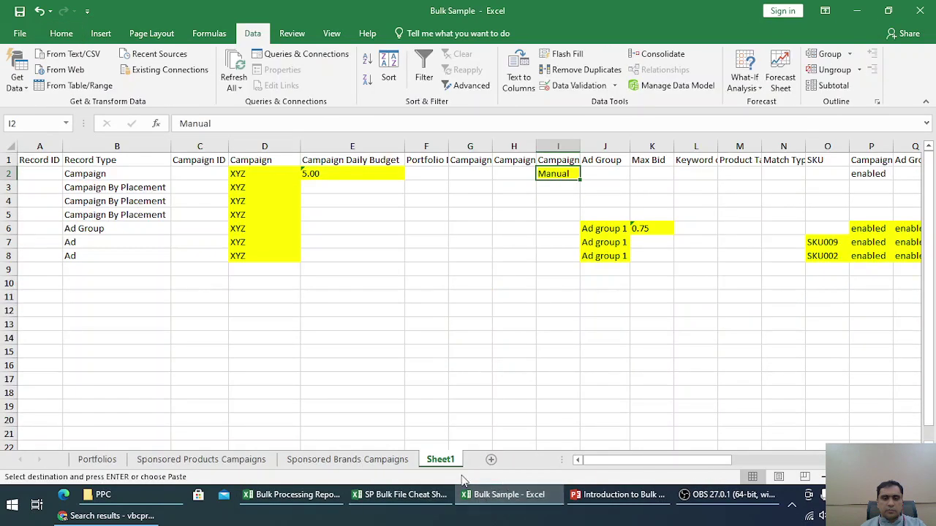
click(33, 270)
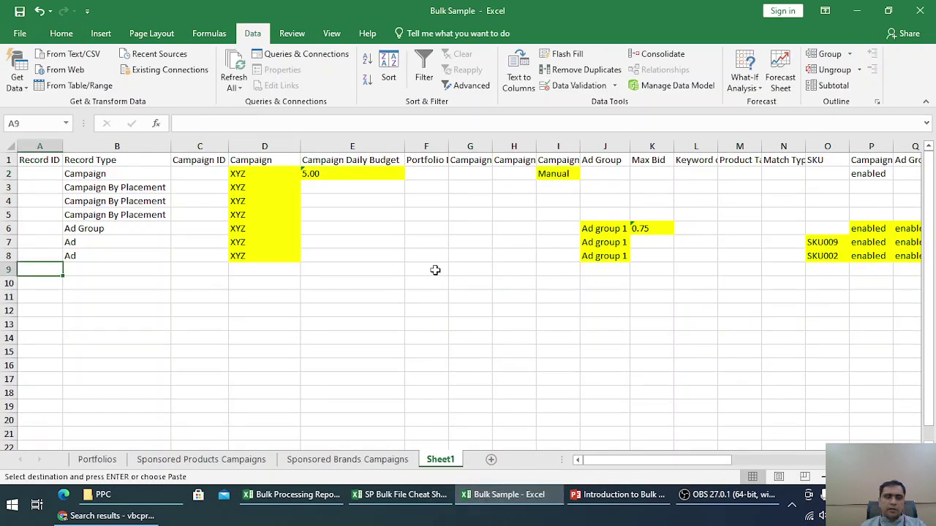
key(ctrl+v)
Step: Fill the campaign name XYZ from D8 down to the Keyword record in D9
click(128, 267)
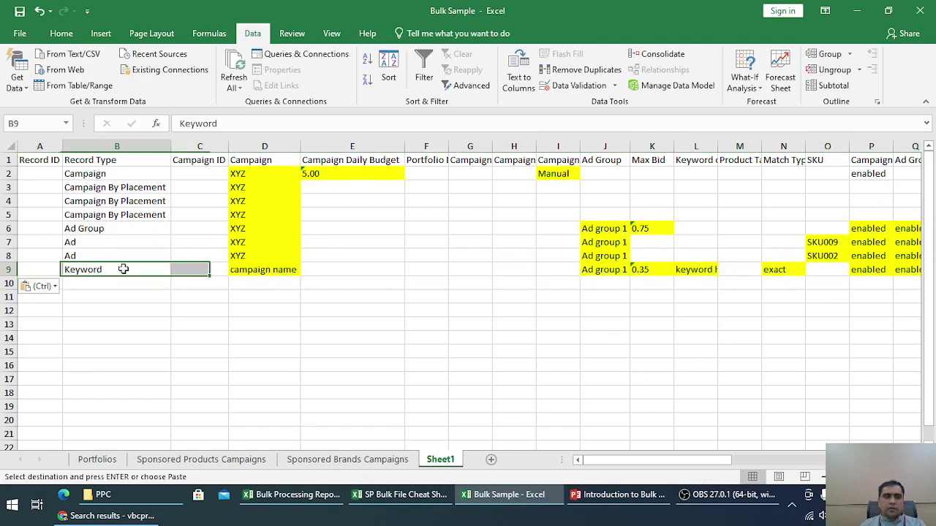
click(245, 271)
click(292, 257)
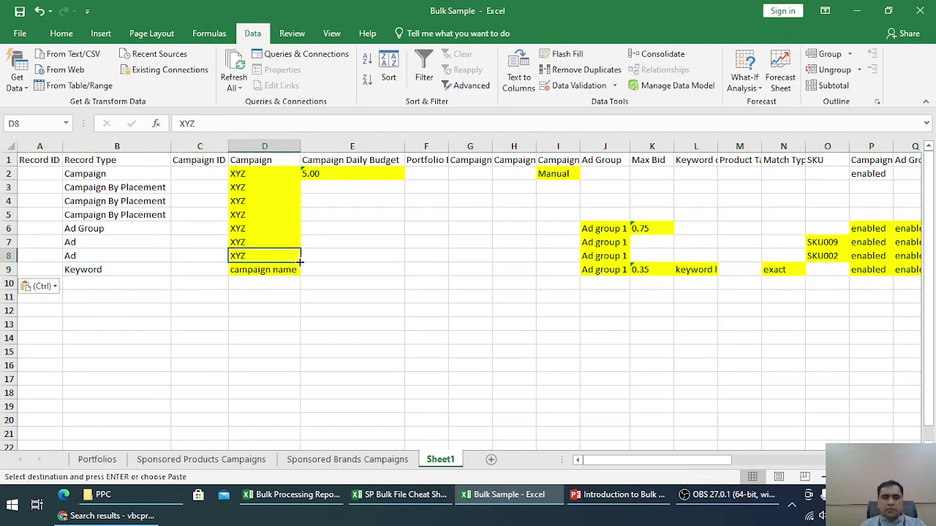
drag(294, 257, 298, 270)
Step: Set the max bid of the Keyword record in K9 to .90
click(586, 269)
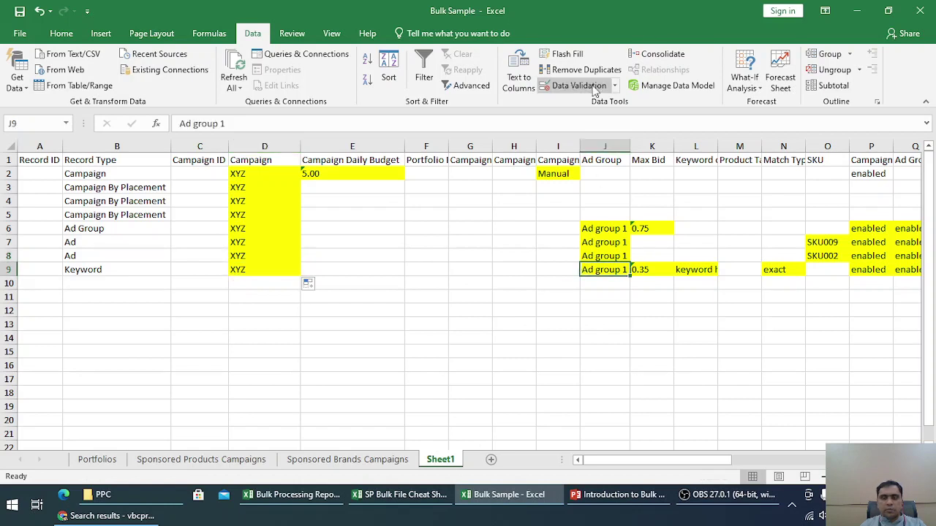
click(649, 272)
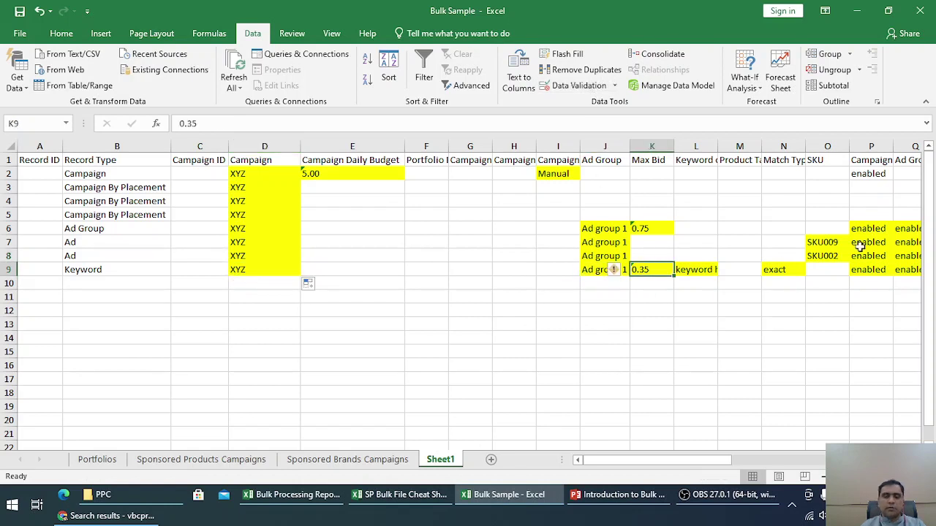
text(.90)
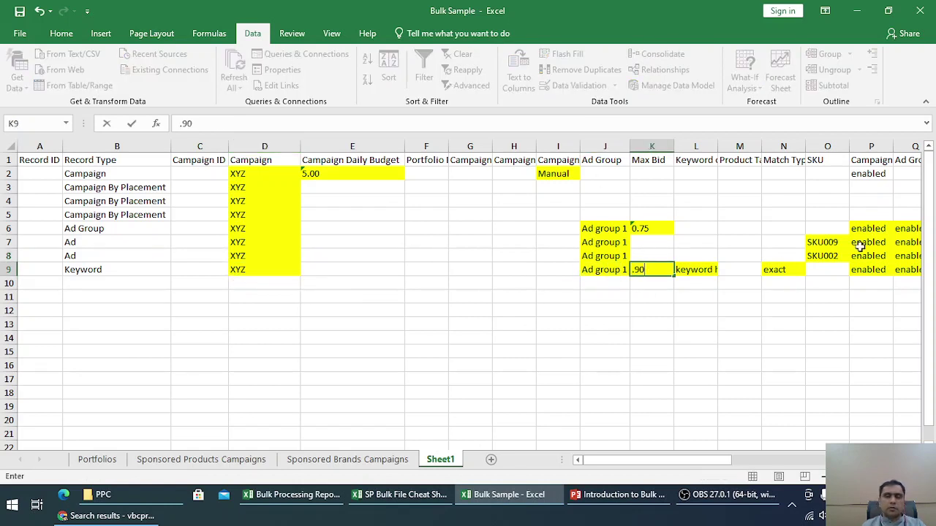
key(Tab)
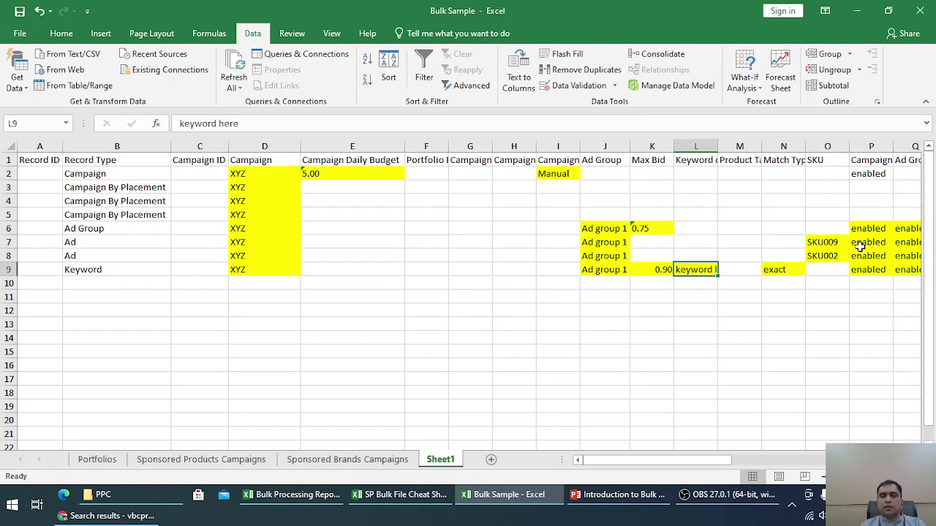
Step: Examine the Keyword record in row 9, from its keyword through its match type and status fields
key(Tab)
key(Tab)
key(Tab)
key(Tab)
key(Tab)
key(Tab)
key(Tab)
key(Tab)
key(Tab)
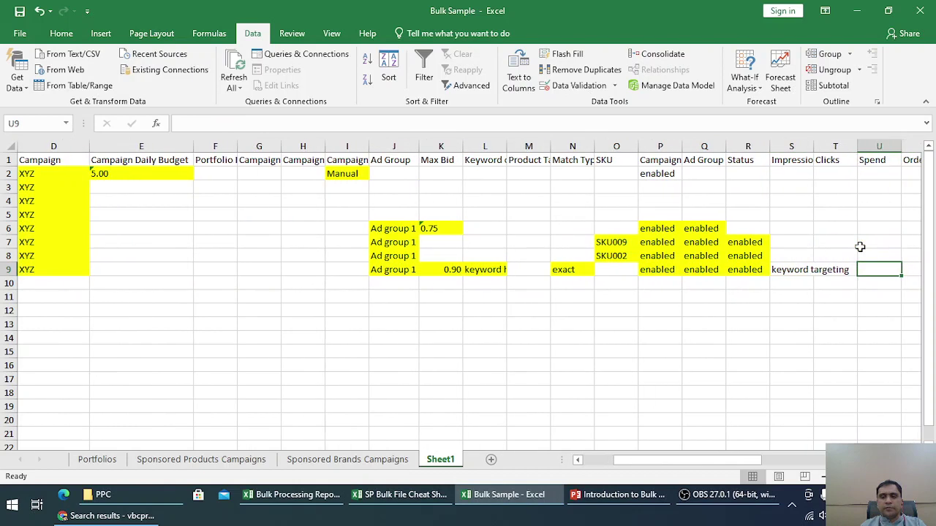
Step: Replace the placeholder keyword in L9 with Stone
key(Left)
key(Left)
key(Left)
key(Left)
key(Left)
key(Left)
key(Left)
key(Left)
key(Left)
key(Left)
key(Right)
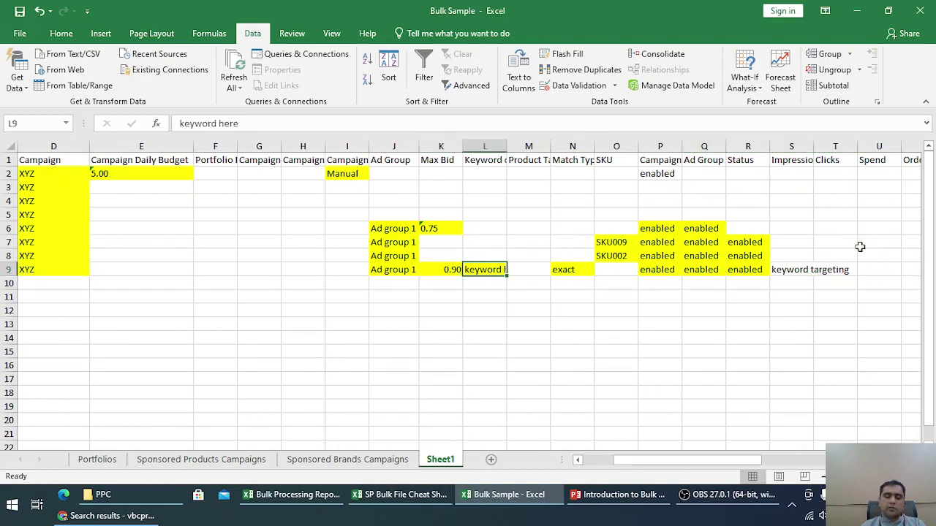
text(Stone)
key(Return)
key(Up)
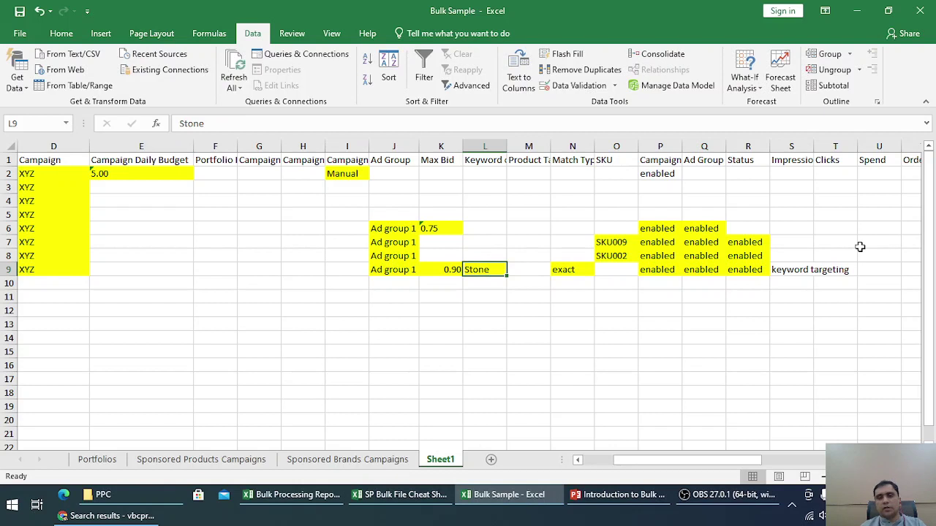
Step: Set the match type of the Keyword record in N9 to phrase
key(Right)
key(Right)
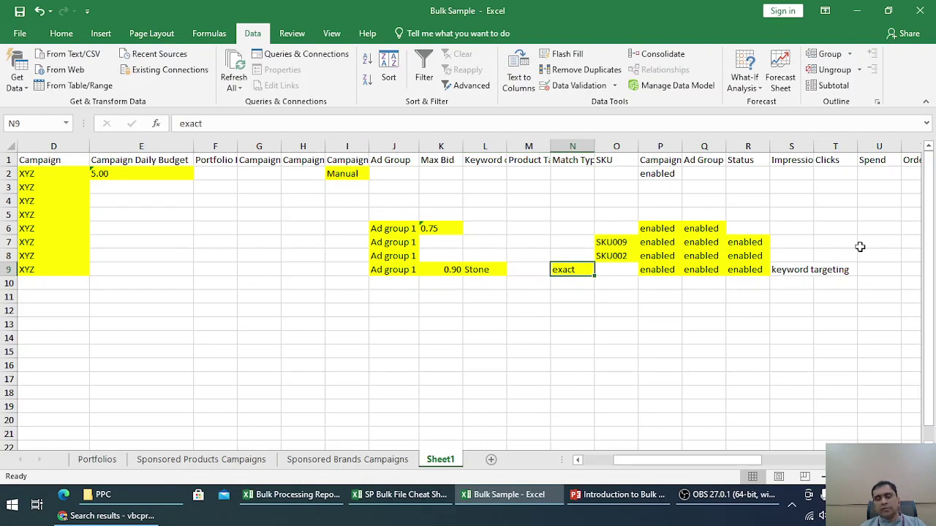
text(pp)
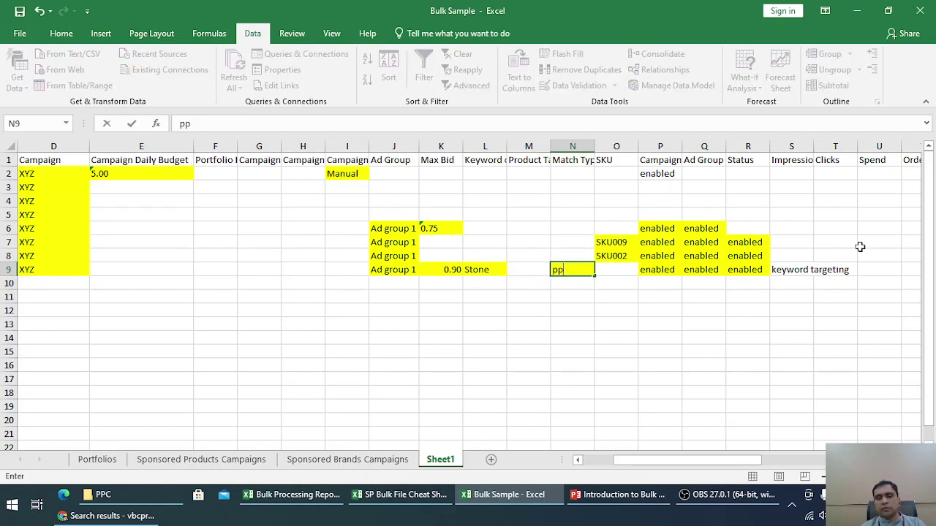
text(rase)
key(Return)
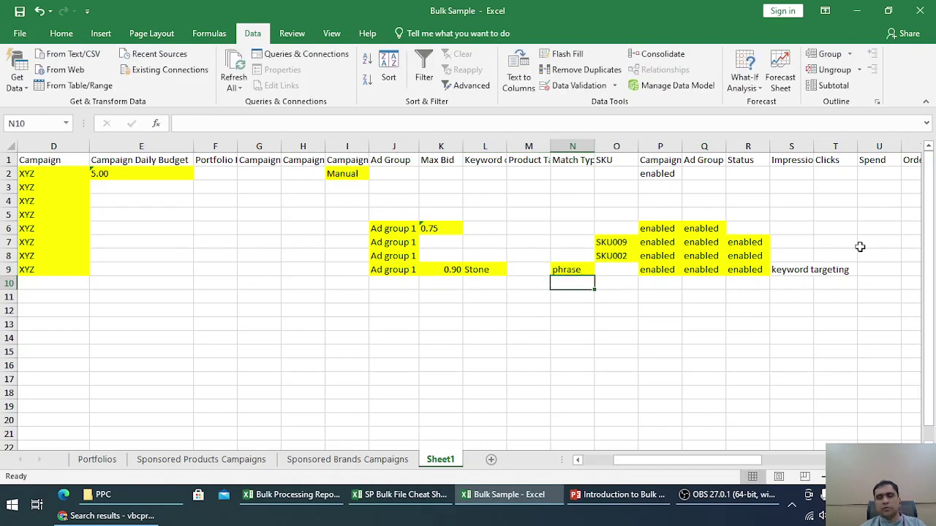
Step: Examine the campaign, ad group and status values of the Keyword record in row 9 and the columns after them
key(Up)
key(Right)
key(Right)
key(Right)
key(Right)
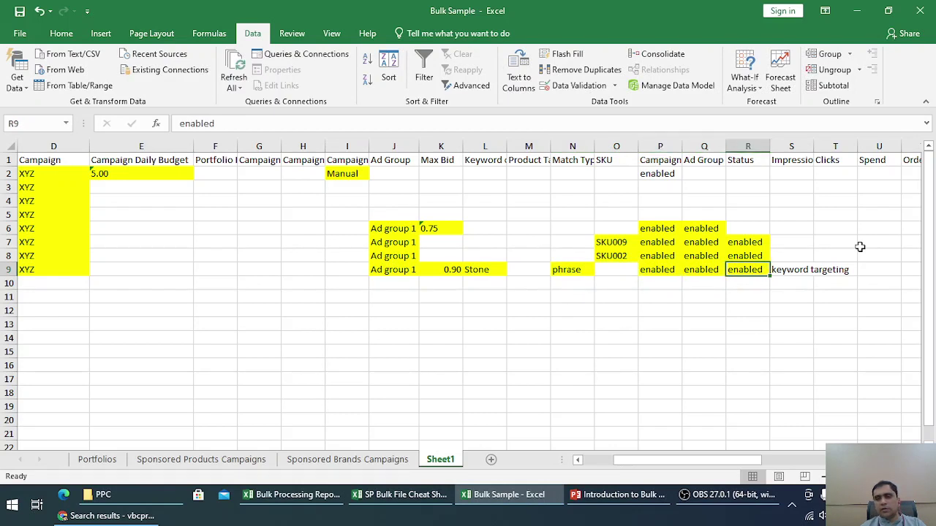
key(Right)
key(Right)
key(Right)
key(Right)
key(Right)
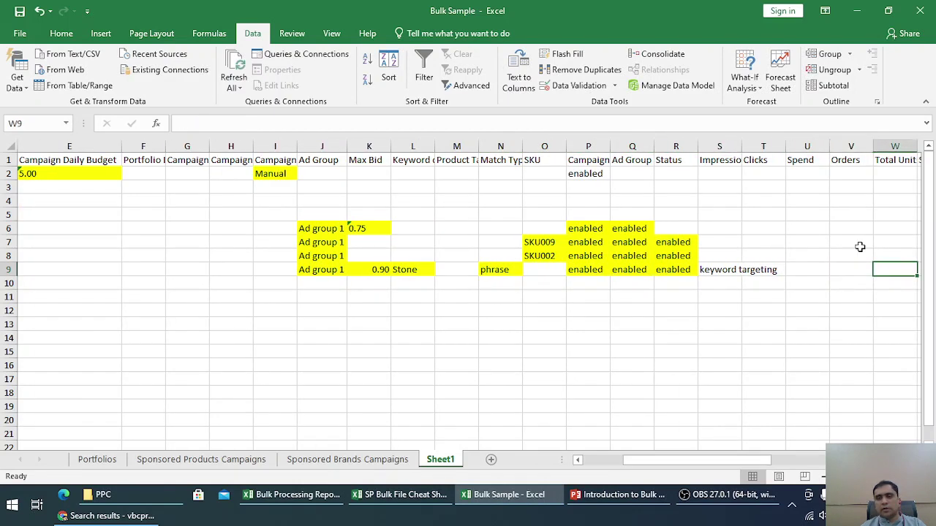
Step: Delete the keyword targeting note from S9 of the Keyword record
key(Left)
key(Left)
key(Left)
key(Left)
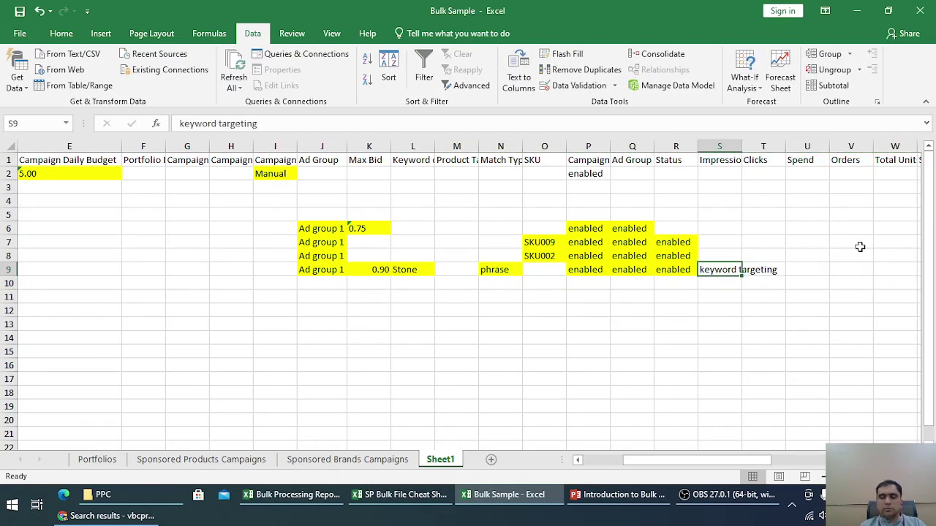
key(Delete)
Step: Examine the Keyword record in row 9 across the performance, bidding strategy and placement columns and back to its campaign name
key(Right)
key(Right)
key(Right)
key(Right)
key(Right)
key(Right)
key(Right)
key(Right)
key(Right)
key(Right)
key(Right)
key(Right)
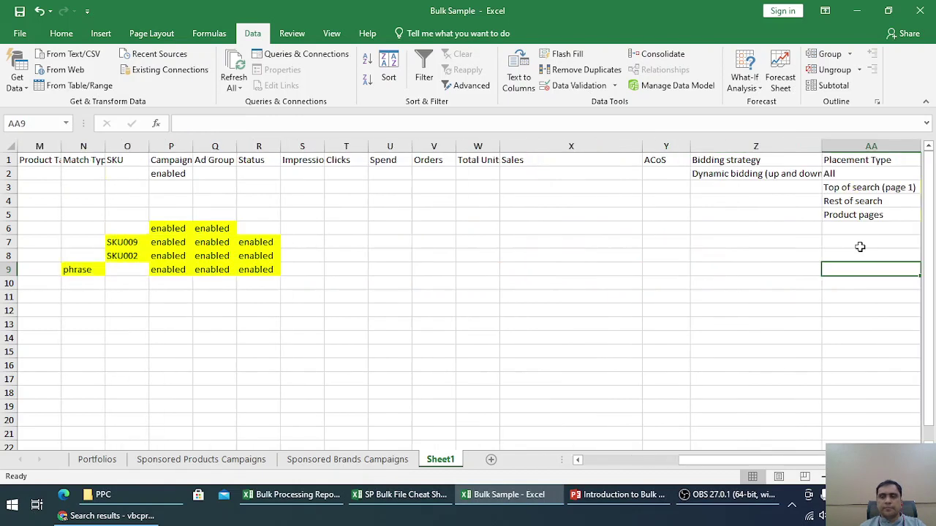
key(Left)
key(Left)
key(Left)
key(Left)
key(Left)
key(Left)
key(Left)
key(Left)
key(Left)
key(Left)
key(Left)
key(Left)
key(Left)
key(Left)
key(Left)
key(Left)
key(Left)
key(Left)
key(Left)
key(Left)
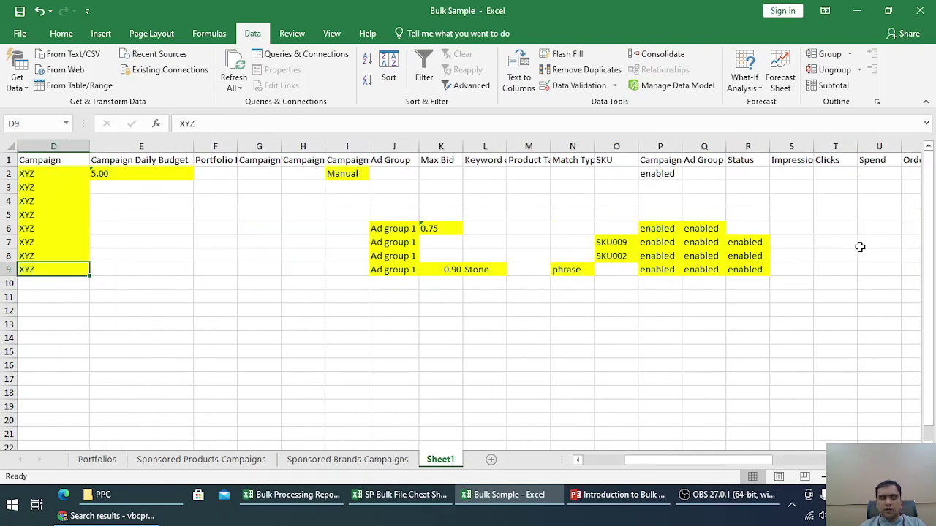
Step: Change the keyword in L9 to Stone01 and extend it as a numbered series down to Stone12 in L20
key(Right)
key(Right)
key(Right)
key(Right)
key(Right)
key(Right)
key(Right)
key(Right)
key(Right)
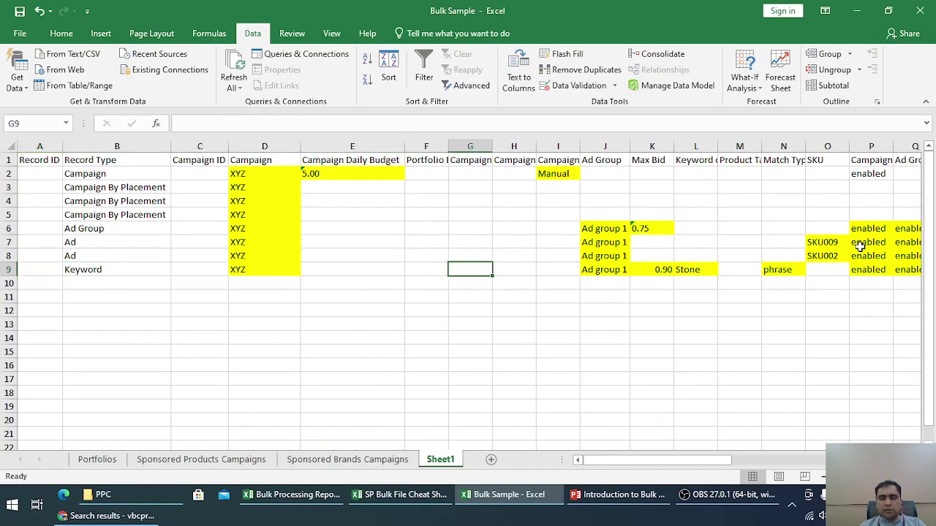
key(Right)
key(Right)
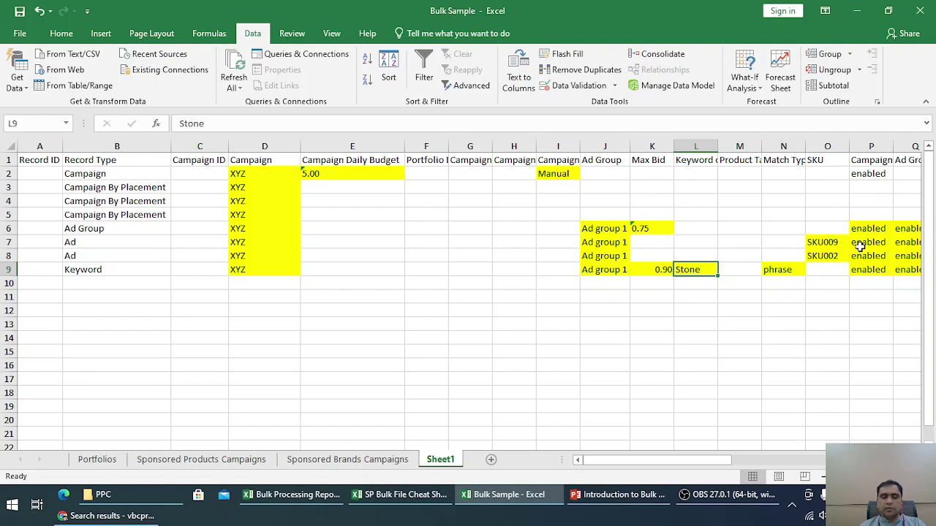
key(F2)
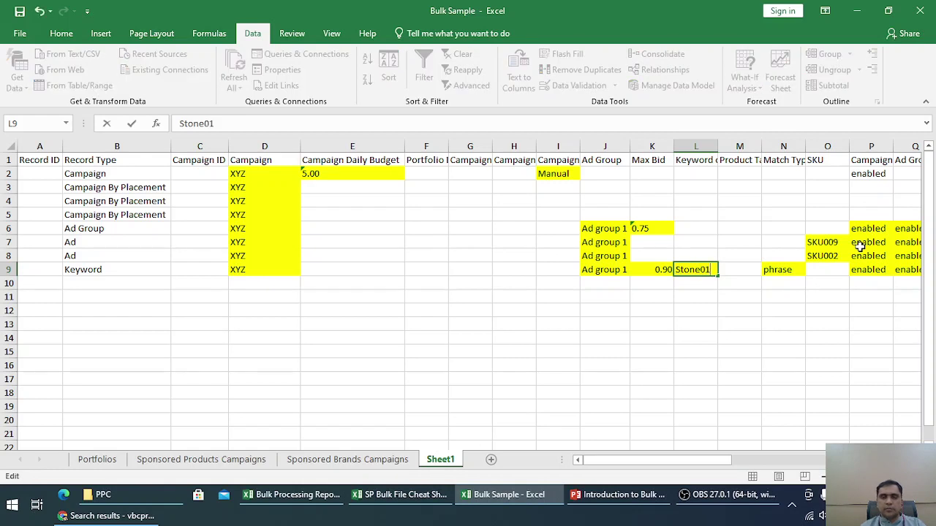
text(01)
key(Return)
click(707, 271)
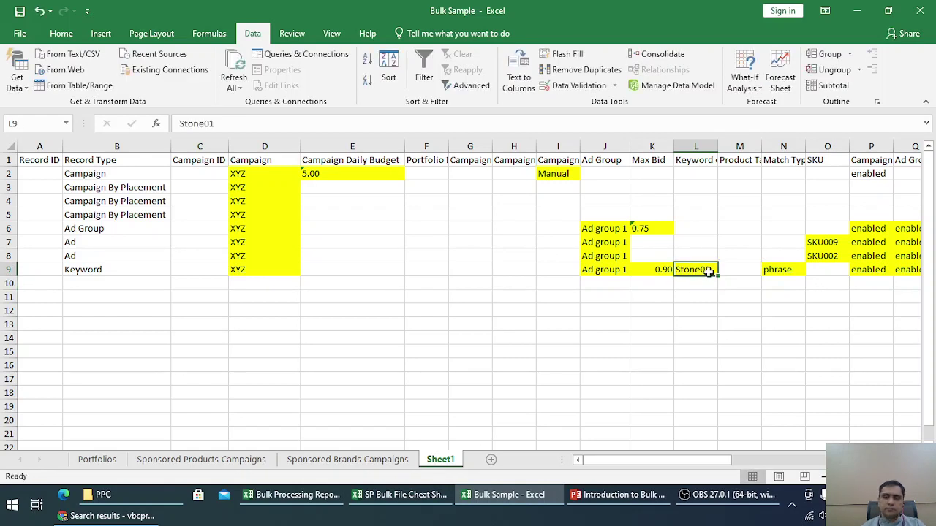
drag(718, 277, 694, 421)
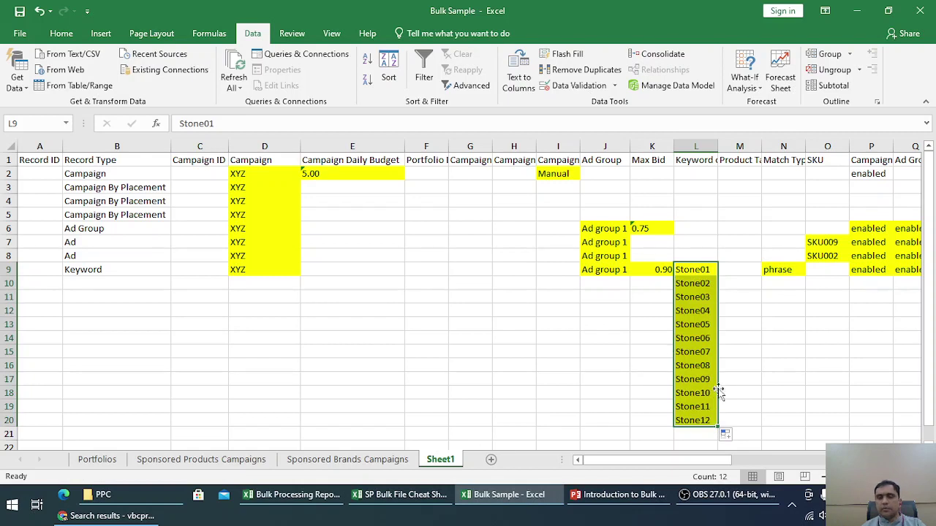
Step: Fill the Keyword record's B9:K9 values down through row 20 as copied cells instead of an incrementing series
drag(76, 268, 657, 270)
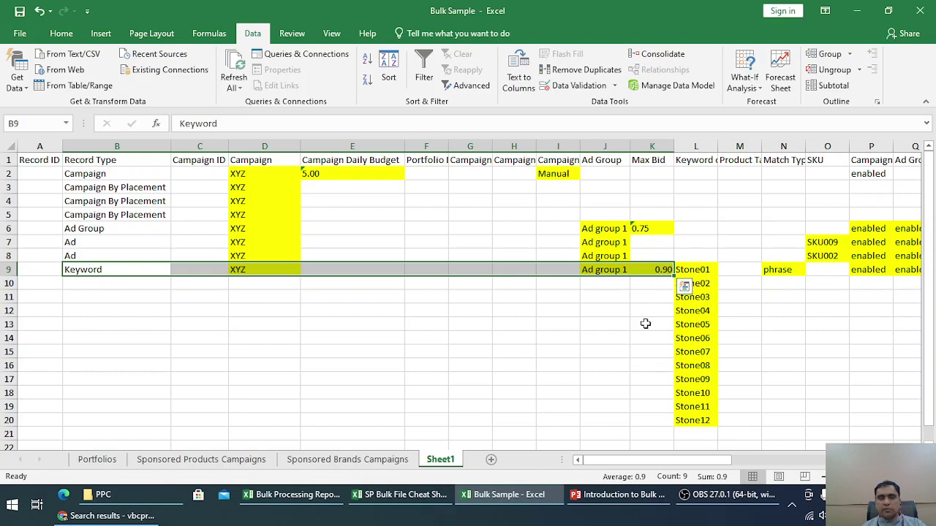
scroll(648, 299, down, 3)
scroll(650, 300, up, 3)
scroll(658, 285, down, 1)
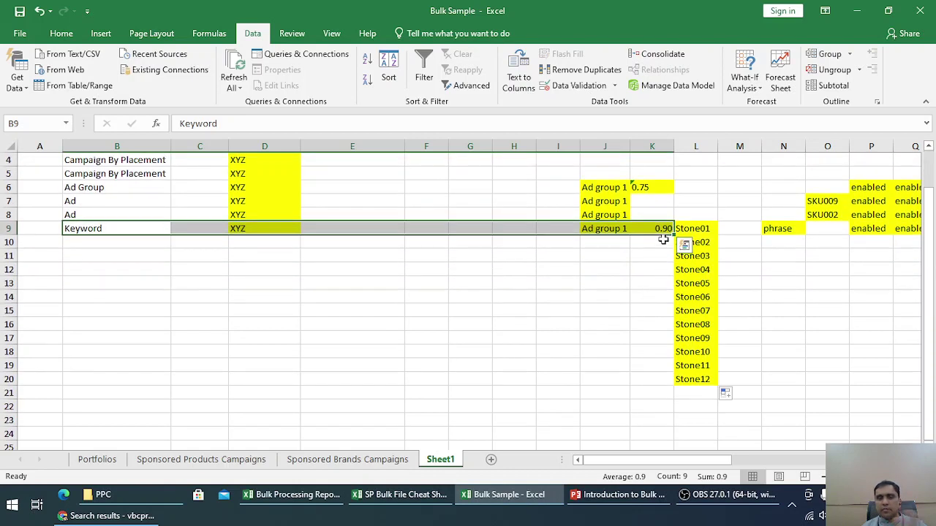
drag(673, 235, 667, 383)
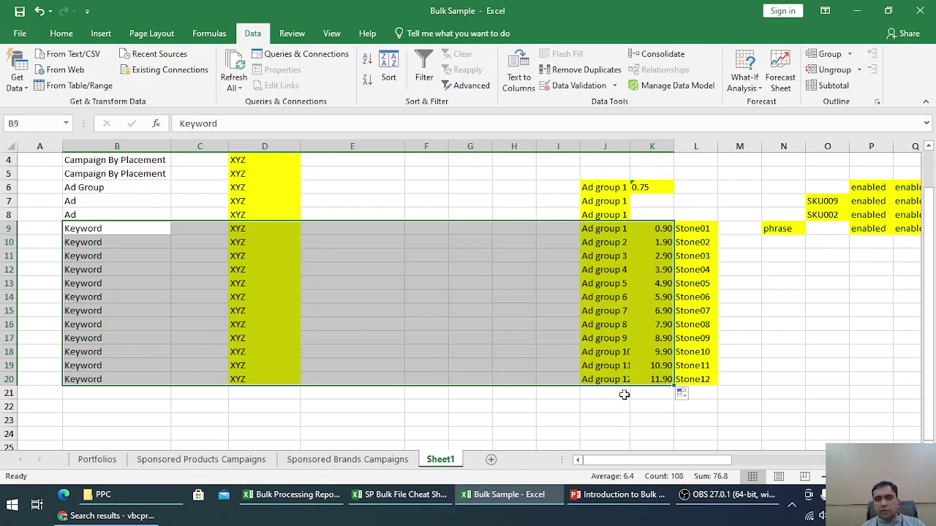
click(682, 394)
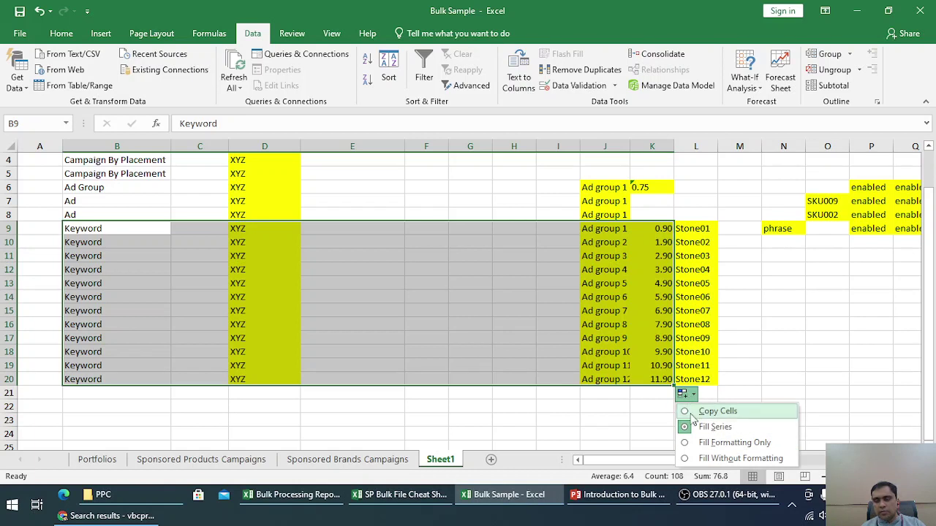
click(704, 415)
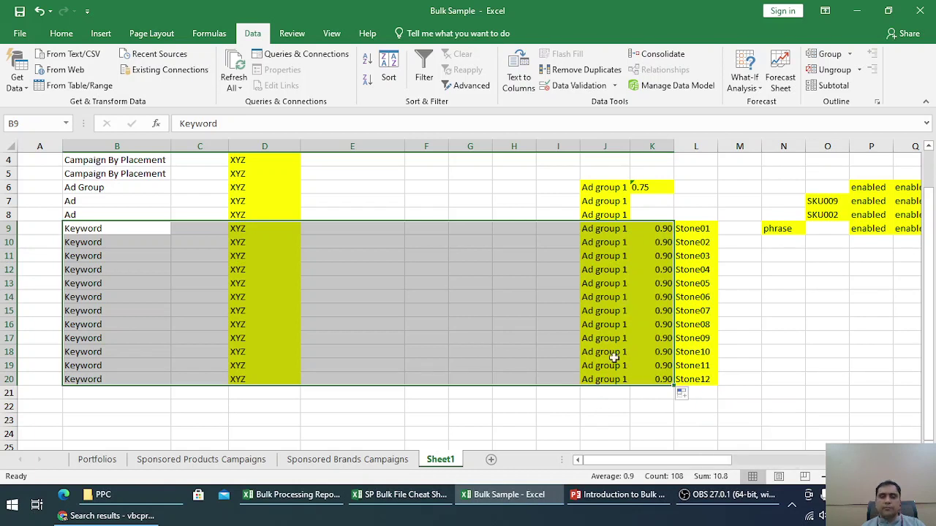
click(600, 191)
drag(599, 188, 602, 380)
Step: Fill the match type and status values in N9:R9 down through row 20
drag(634, 461, 684, 461)
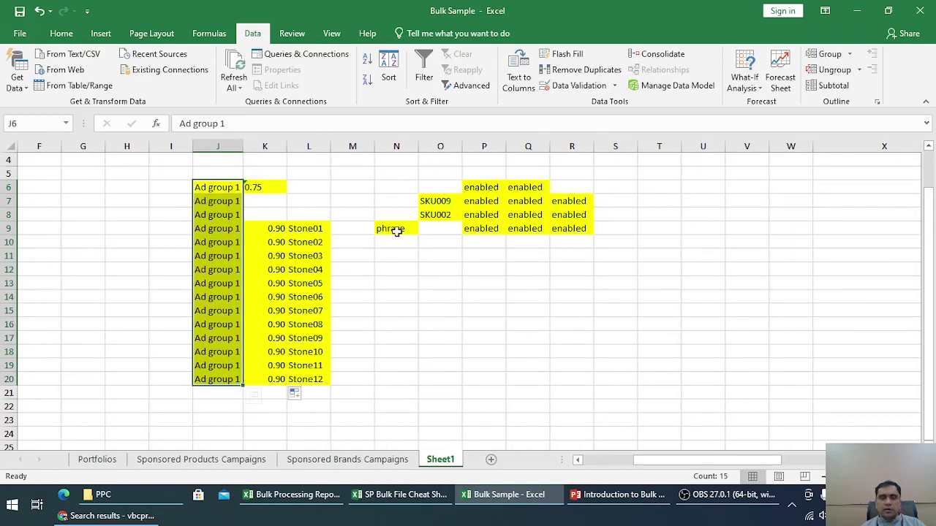
drag(396, 230, 593, 235)
double_click(594, 236)
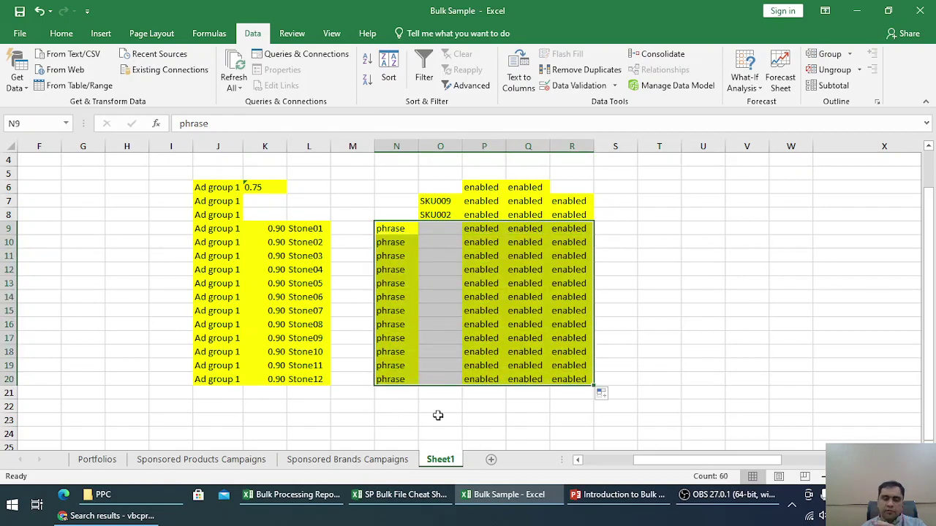
Step: Set the match type of all keyword rows in N9:N20 to exact
click(394, 244)
text(exact)
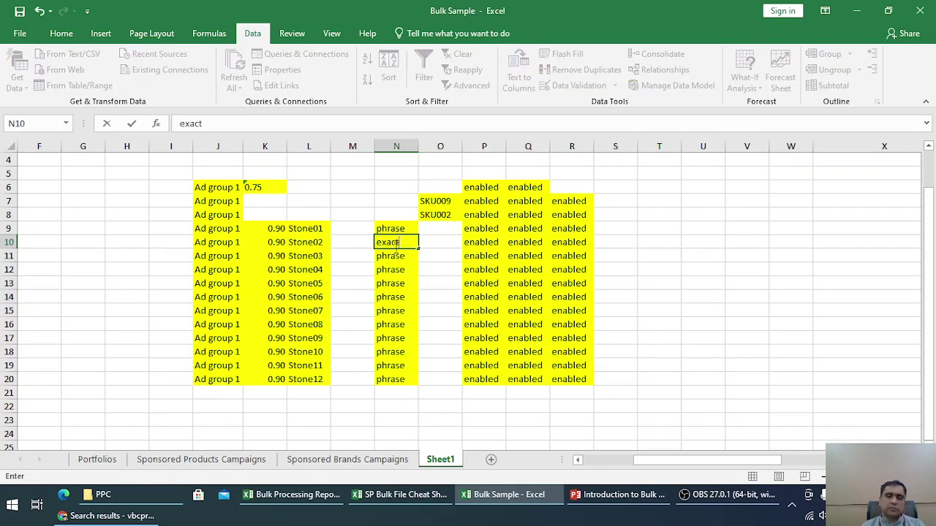
key(Return)
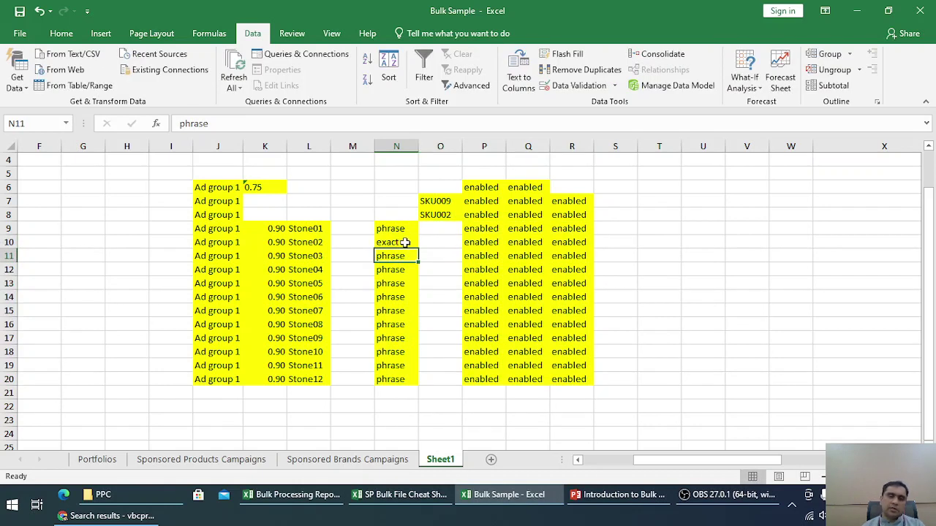
click(404, 243)
drag(418, 246, 418, 382)
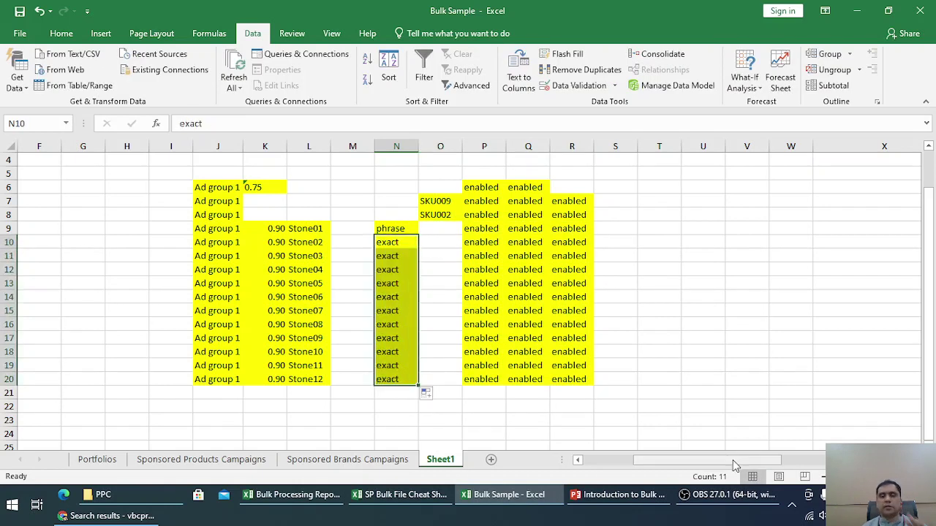
click(411, 228)
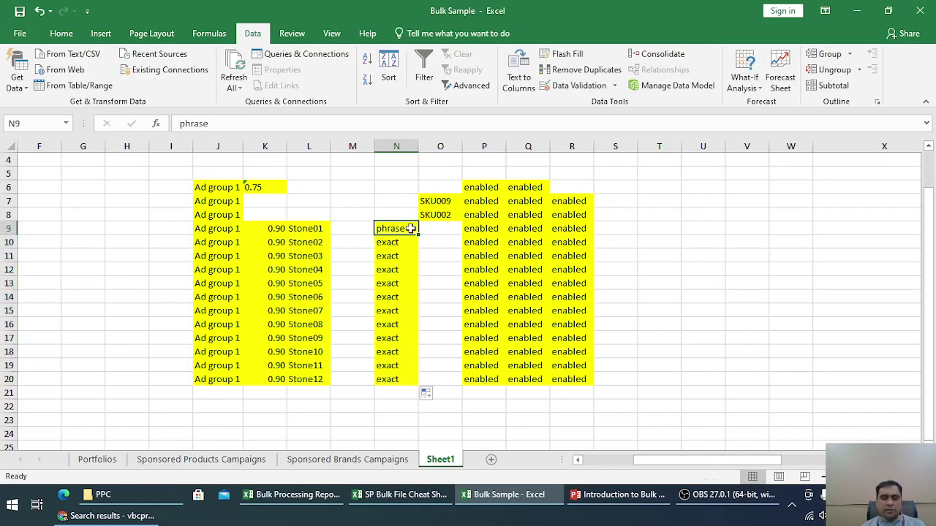
click(404, 243)
key(ctrl+c)
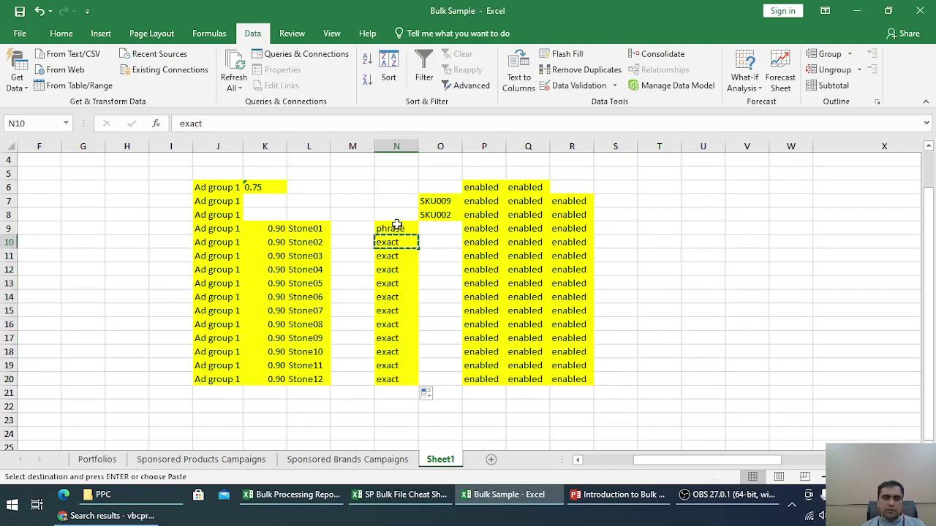
click(397, 227)
key(ctrl+v)
Step: Examine the filled keyword rows from their match type back to the campaign and record type columns
click(402, 257)
key(Left)
key(Left)
key(Left)
key(Left)
key(Left)
key(Left)
key(Left)
key(Left)
key(Left)
key(Left)
key(Left)
key(Left)
key(Left)
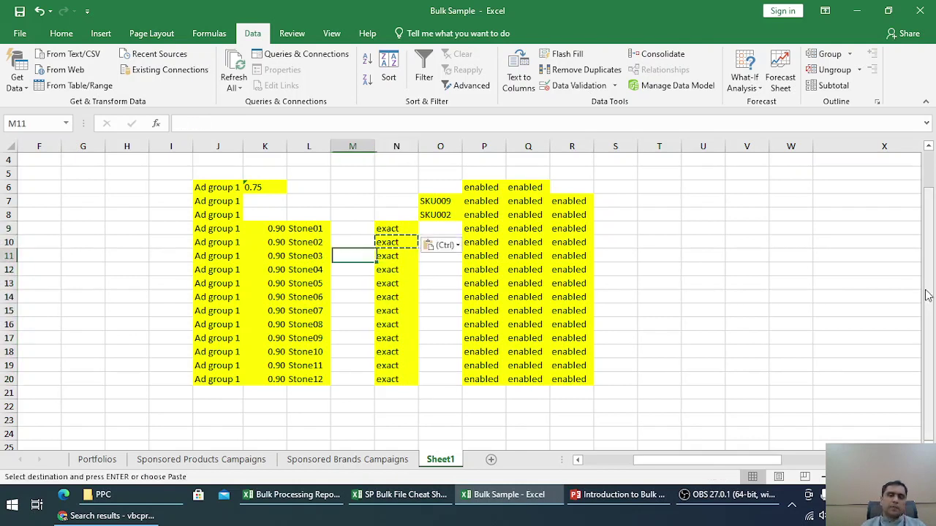
key(Right)
key(Right)
key(Right)
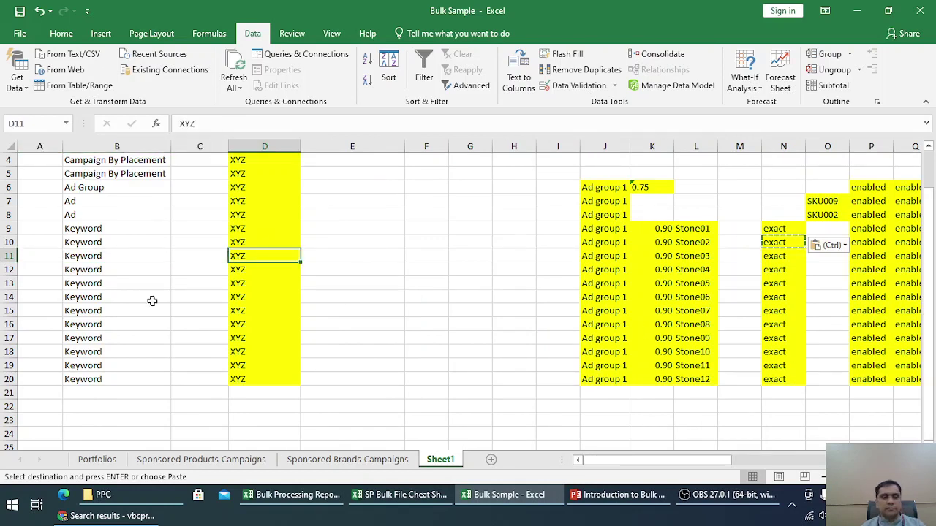
Step: Clear the contents of all keyword rows from row 9 to row 20
drag(6, 228, 7, 379)
key(Delete)
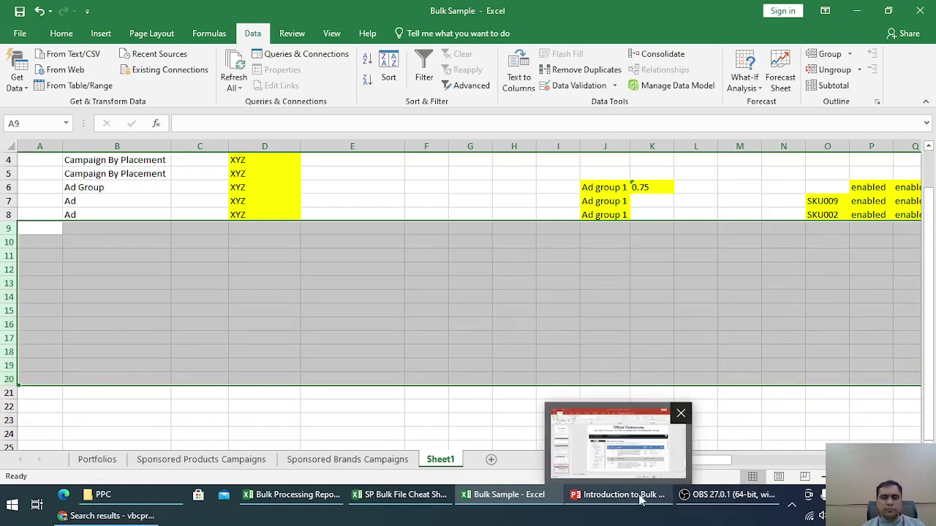
Step: Copy the ASIN Product Targeting record in row 9 of the SP Bulk File Cheat Sheet workbook into row 9 of Bulk Sample
click(394, 507)
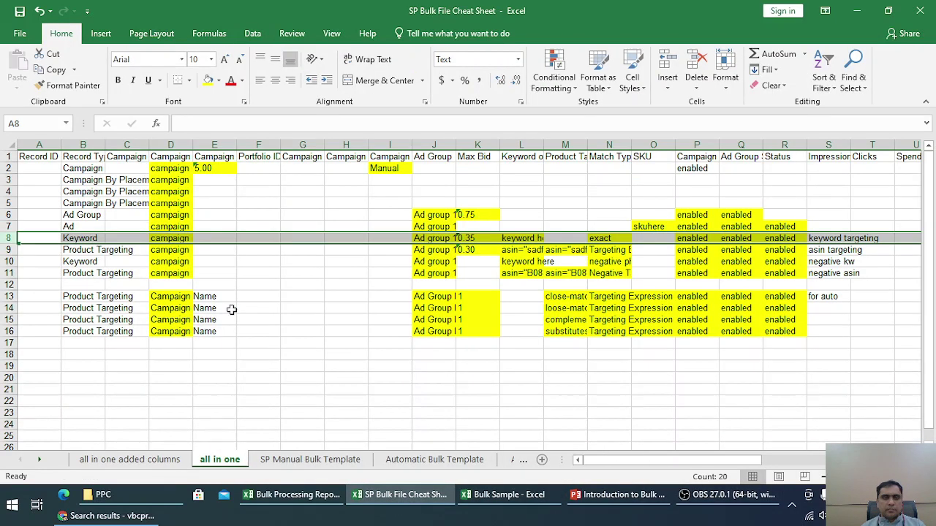
click(19, 250)
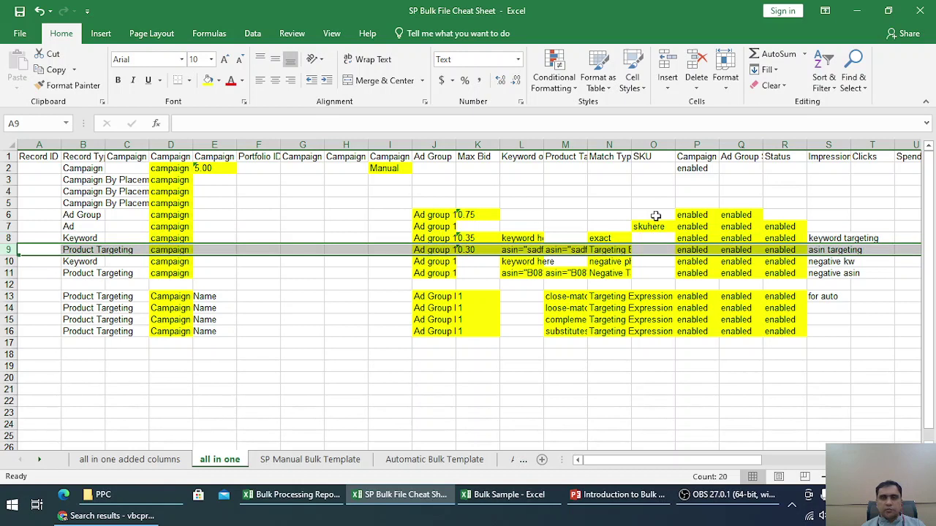
key(ctrl+c)
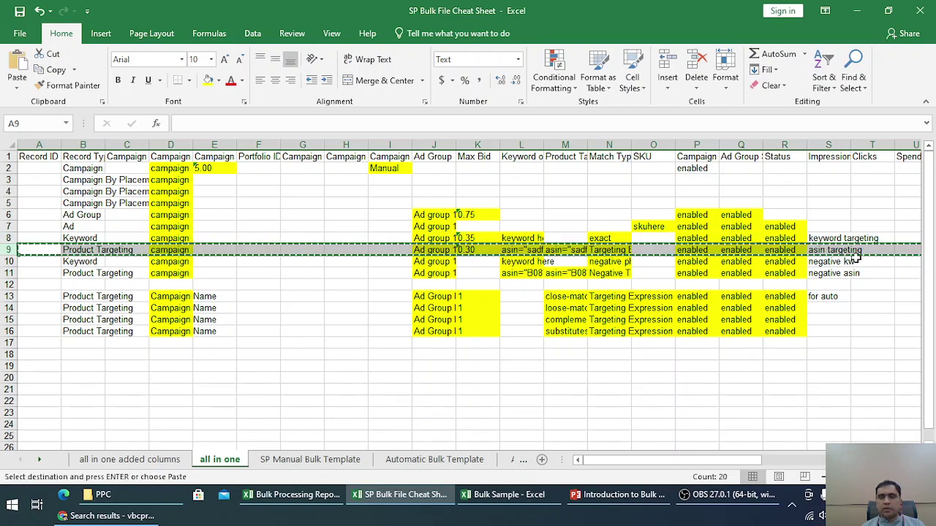
key(alt+Tab)
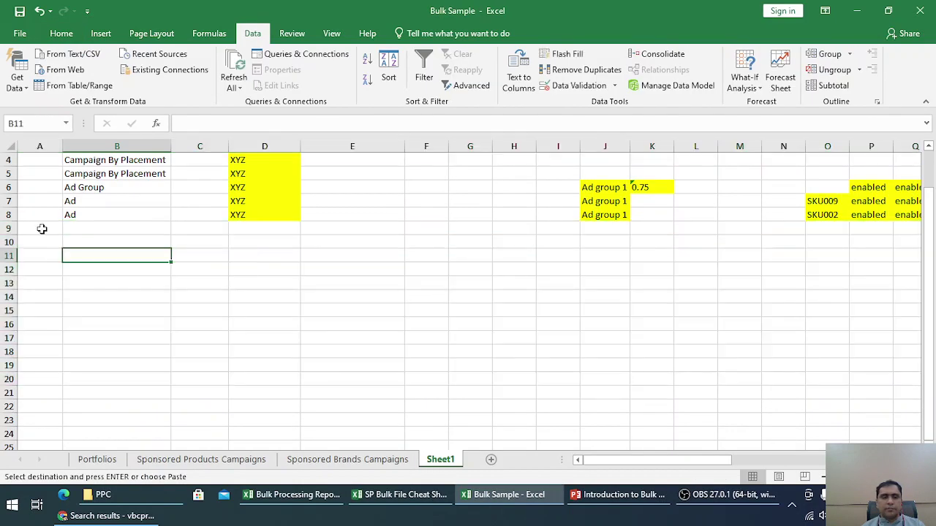
click(9, 228)
key(ctrl+v)
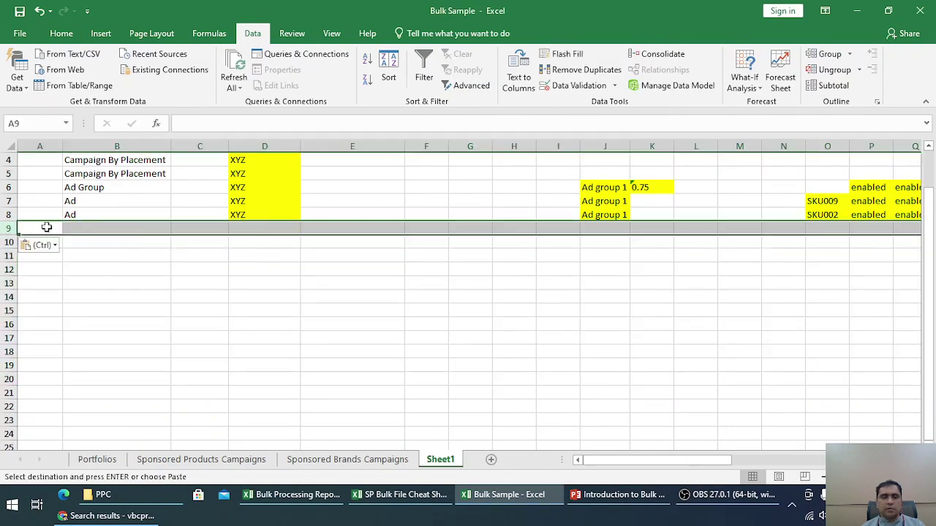
click(128, 230)
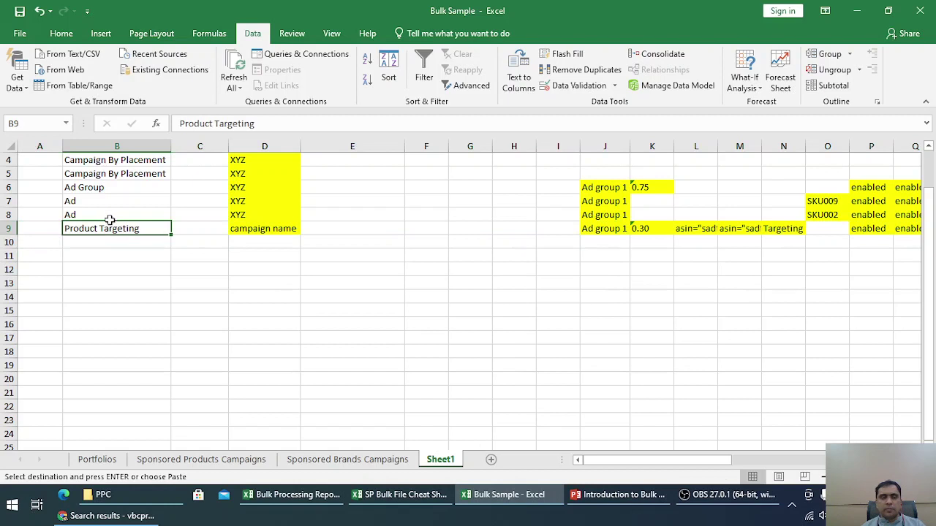
scroll(85, 229, up, 1)
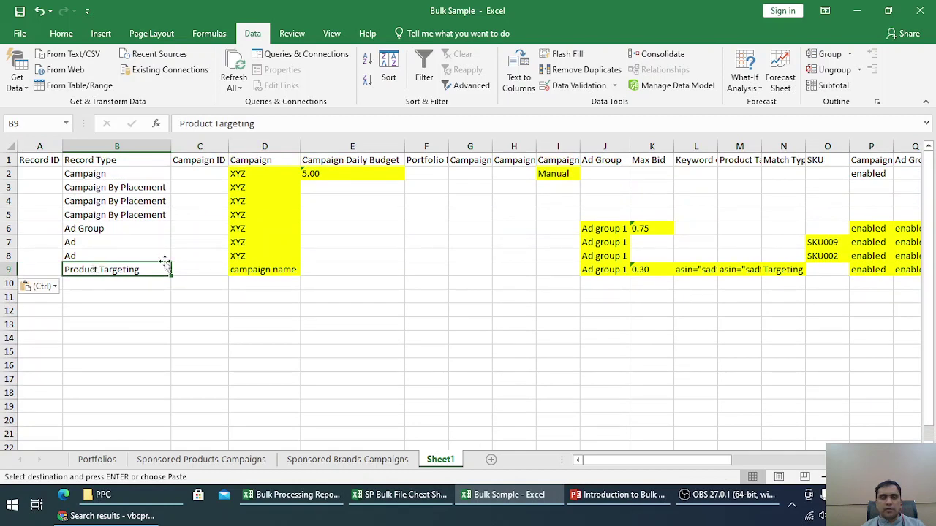
Step: Replace the placeholder campaign name of the Product Targeting record in D9 with XYZ from the row above
click(256, 264)
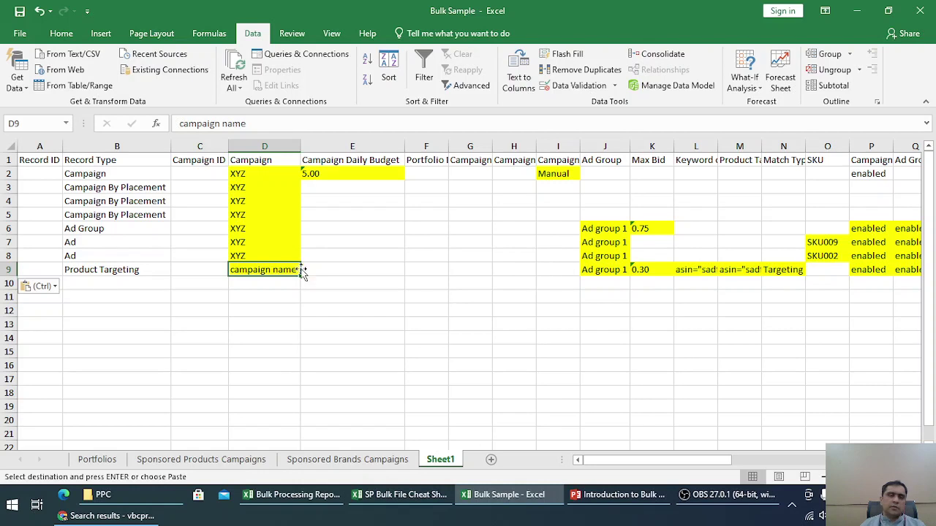
click(279, 255)
drag(302, 261, 301, 274)
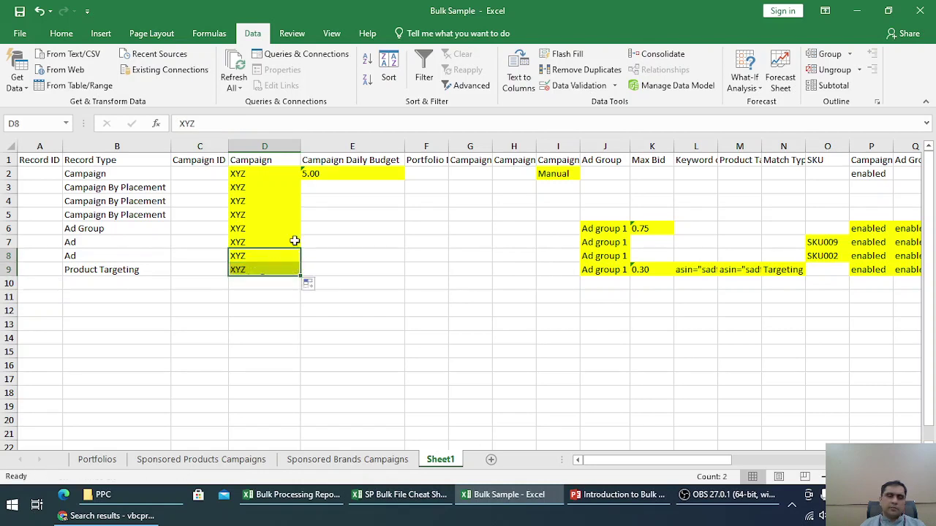
Step: Set the Keyword or Product Targeting value in L9 of the Product Targeting record to asin="B00asdfasdfasd"
click(617, 270)
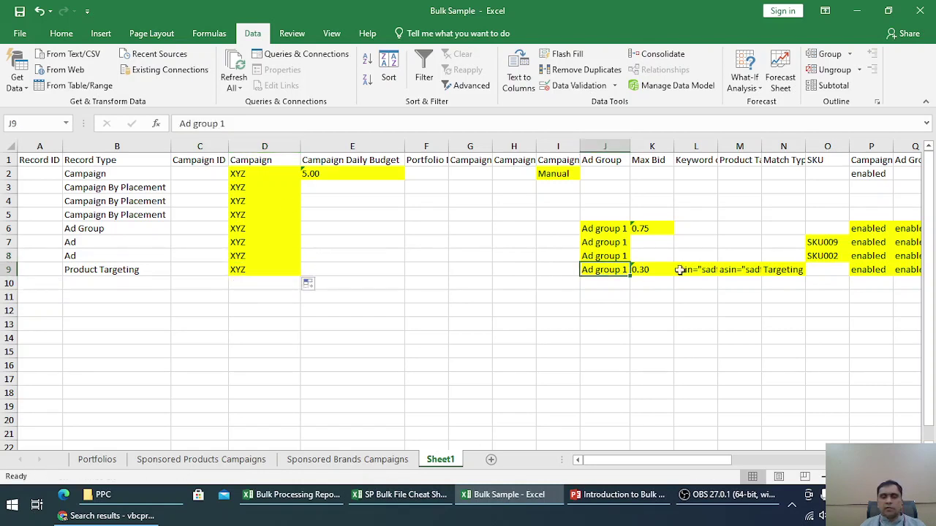
click(643, 271)
key(Right)
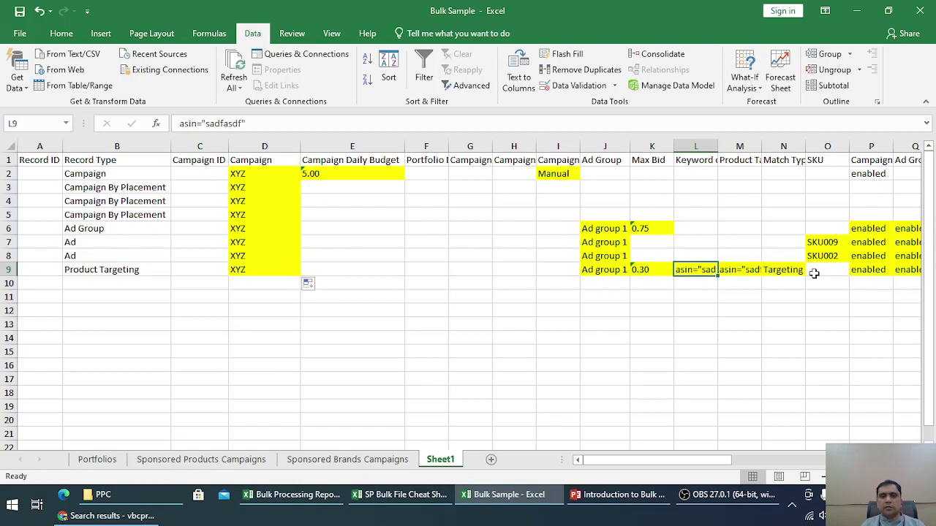
click(245, 123)
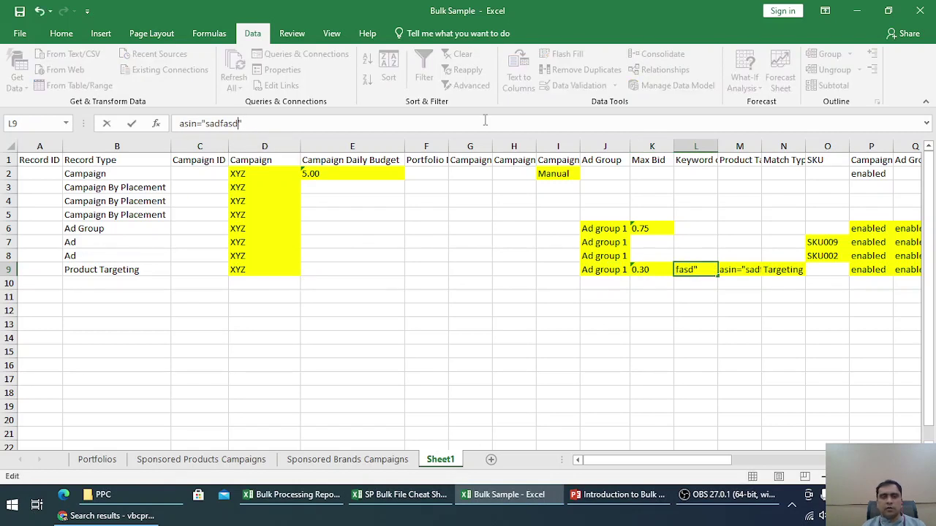
key(BackSpace)
key(BackSpace)
key(BackSpace)
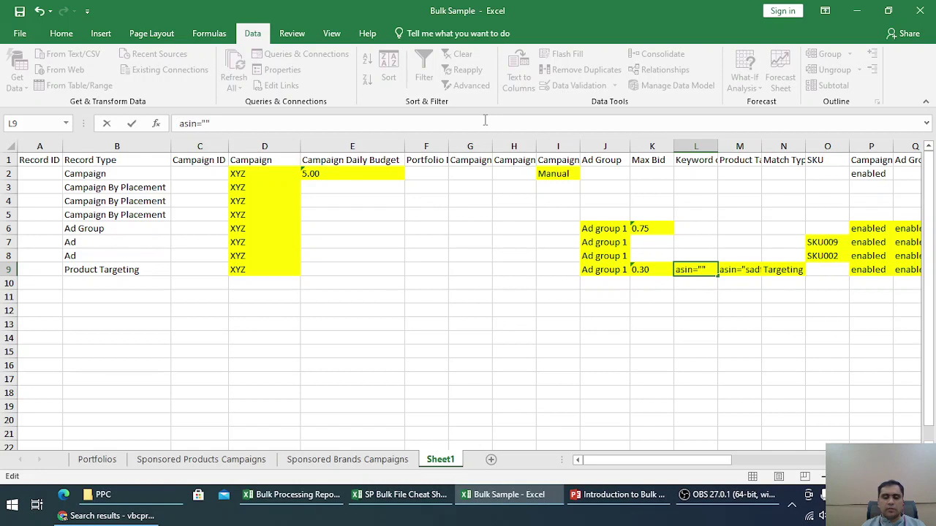
text(B00asdfasdfasd)
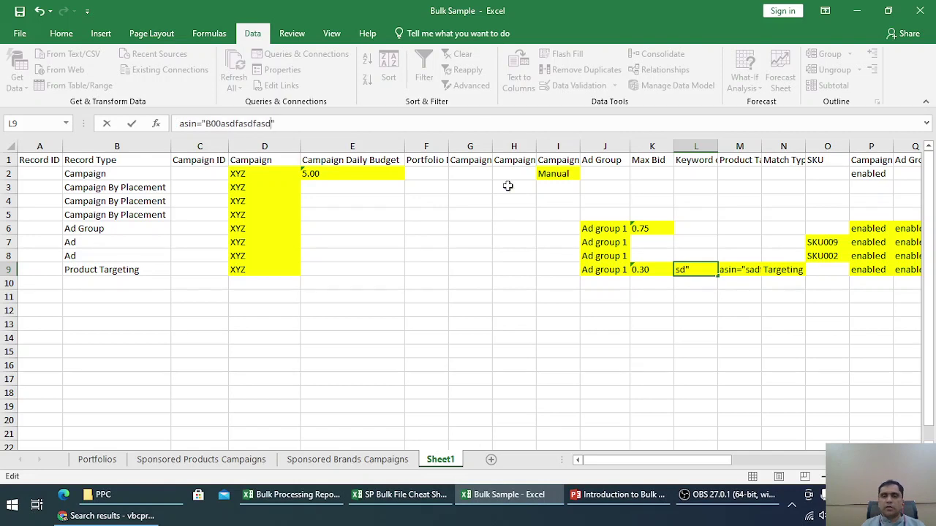
click(740, 298)
Step: Copy the ASIN expression from L9 into the Product Targeting ID cell M9, and fit columns L and M to their contents
click(680, 267)
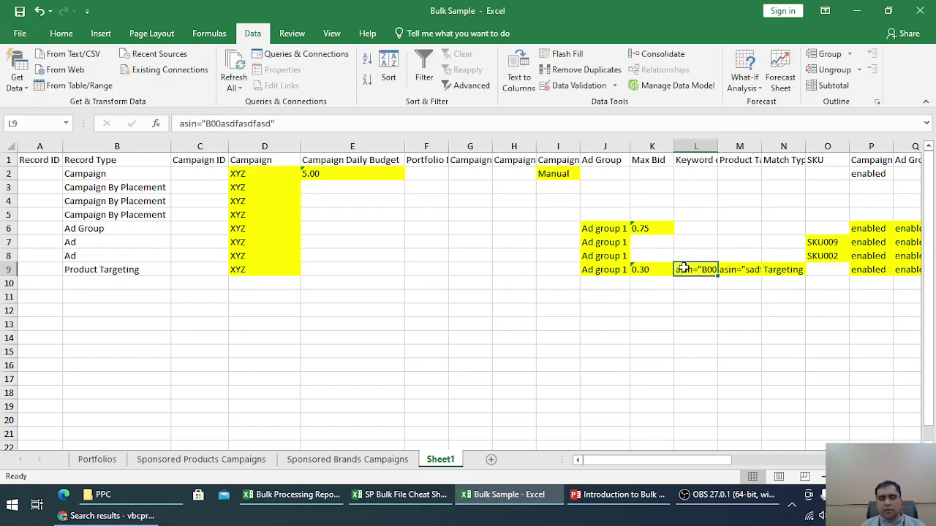
key(ctrl+c)
double_click(718, 146)
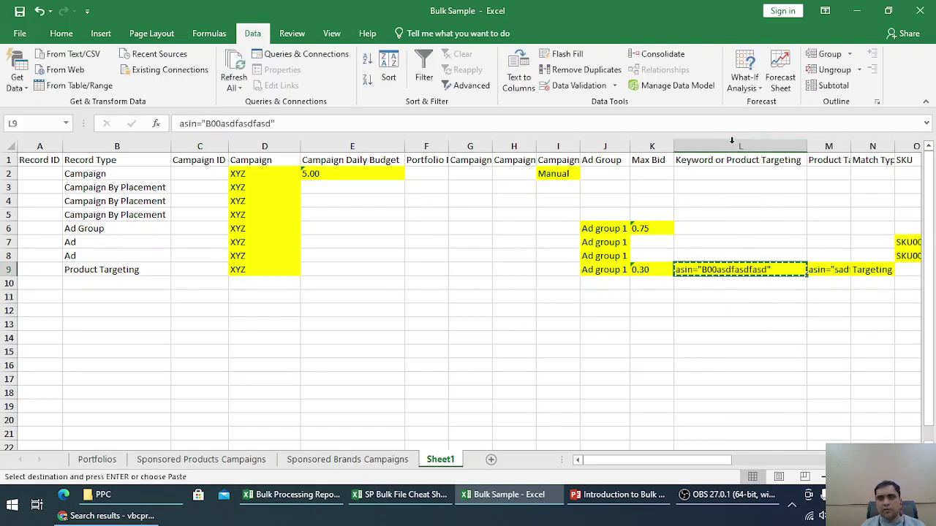
double_click(850, 146)
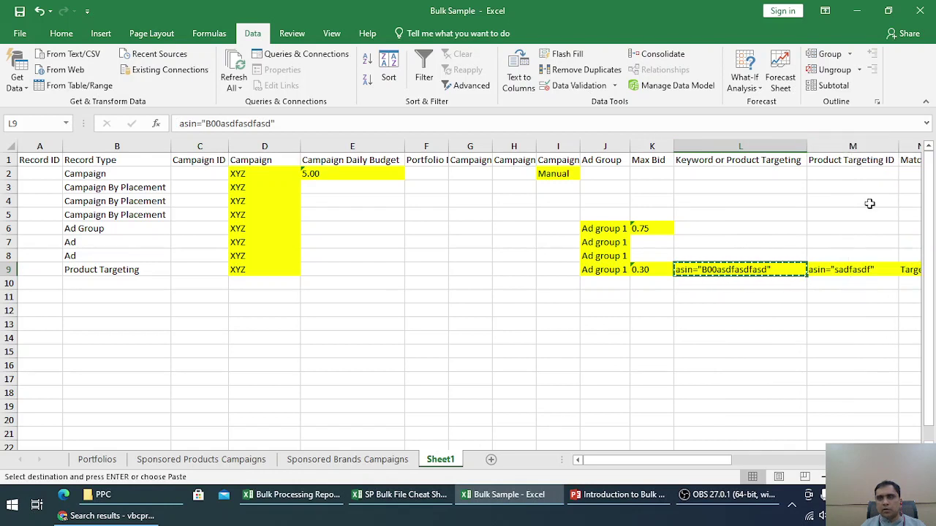
click(864, 270)
drag(730, 461, 774, 460)
key(ctrl+v)
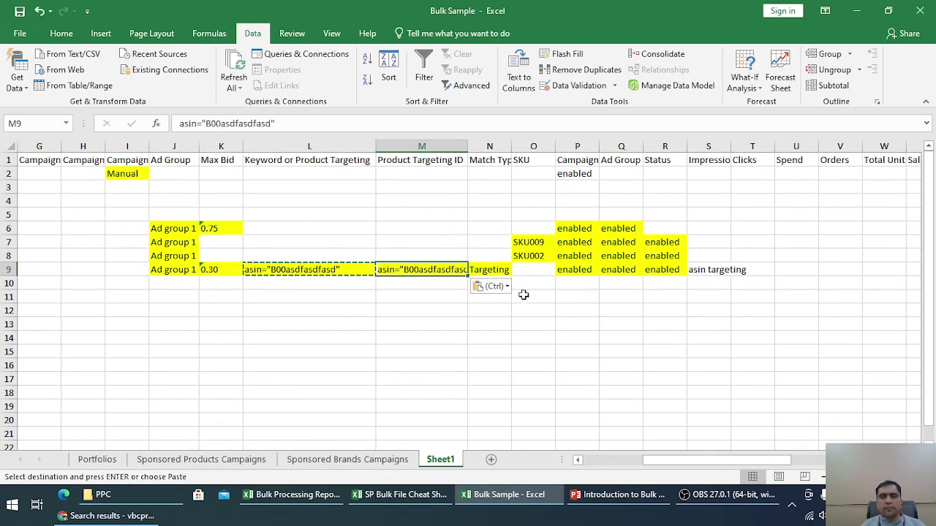
Step: Fit the Match Type column to its contents and delete the "asin targeting" note in S9
click(500, 269)
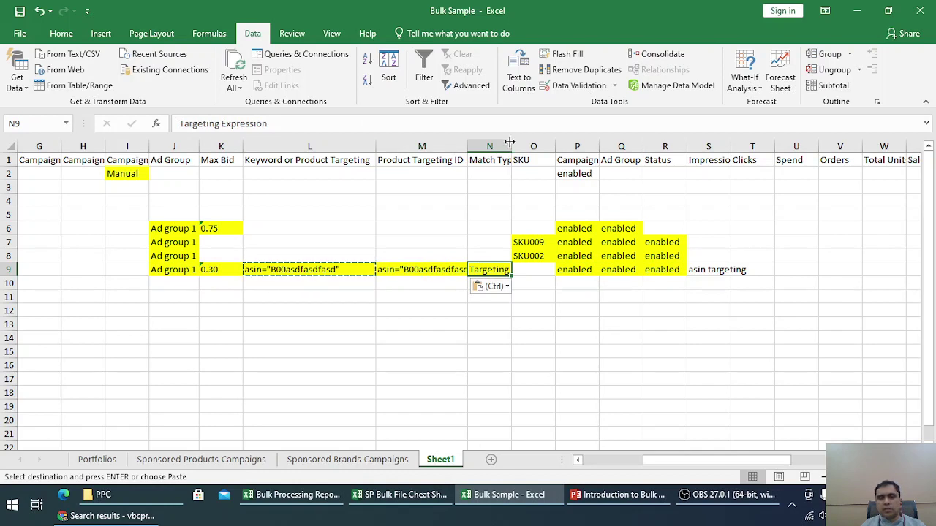
double_click(511, 141)
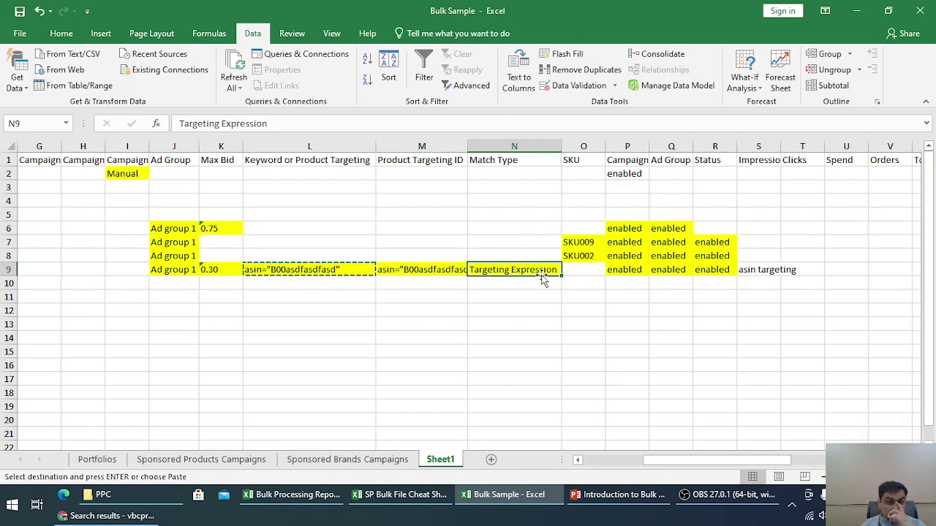
click(750, 270)
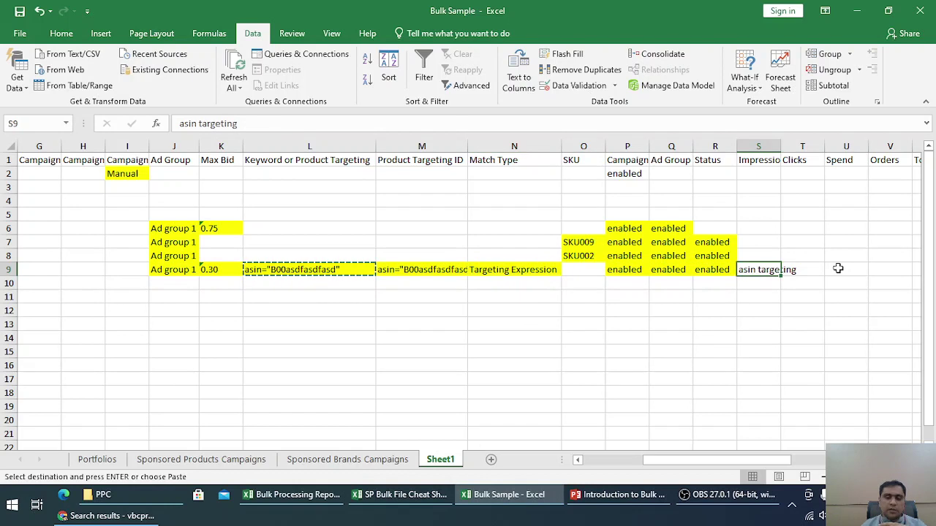
key(Delete)
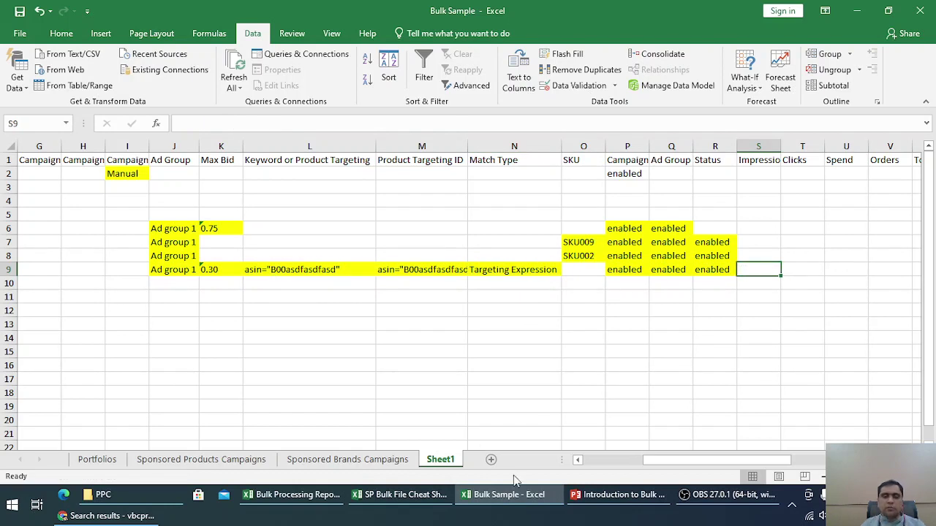
Step: Copy the four auto-campaign Product Targeting records in rows 13 to 16 of the SP Bulk File Cheat Sheet workbook and return to Bulk Sample
click(399, 495)
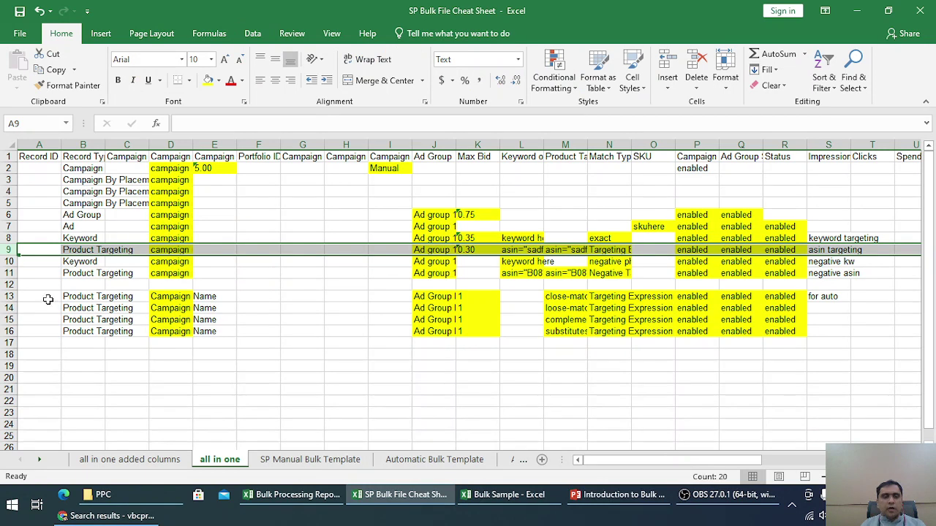
drag(6, 296, 5, 333)
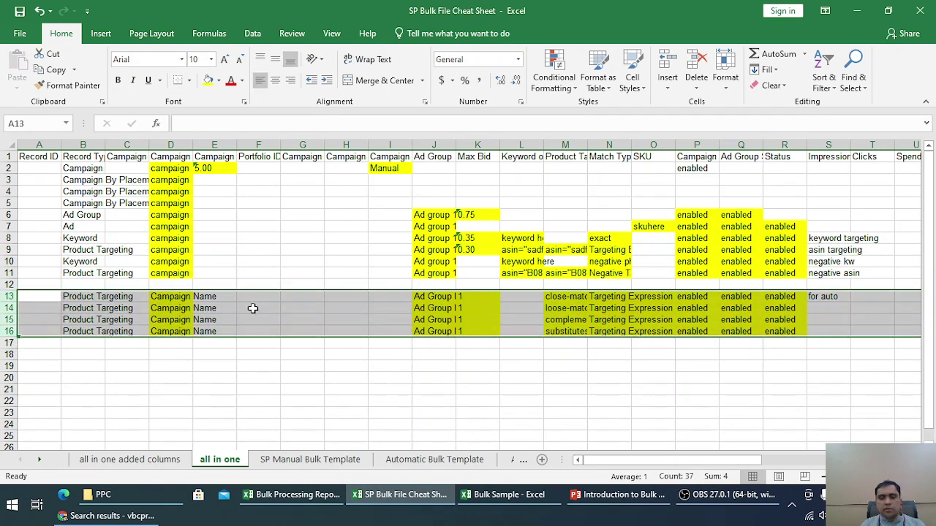
key(ctrl+c)
key(alt+Tab)
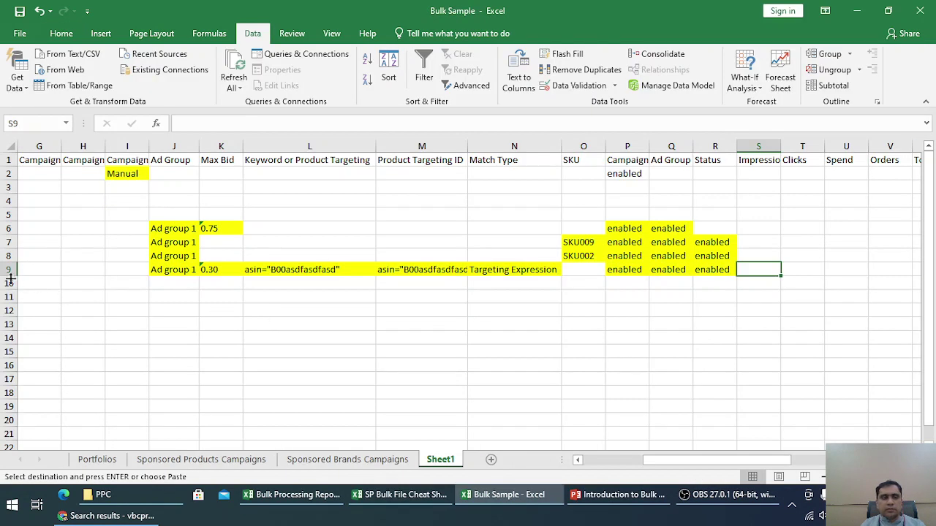
Step: Clear the ASIN Product Targeting record from row 9 of Bulk Sample and go to cell A9
click(9, 269)
key(Delete)
key(Left)
key(Left)
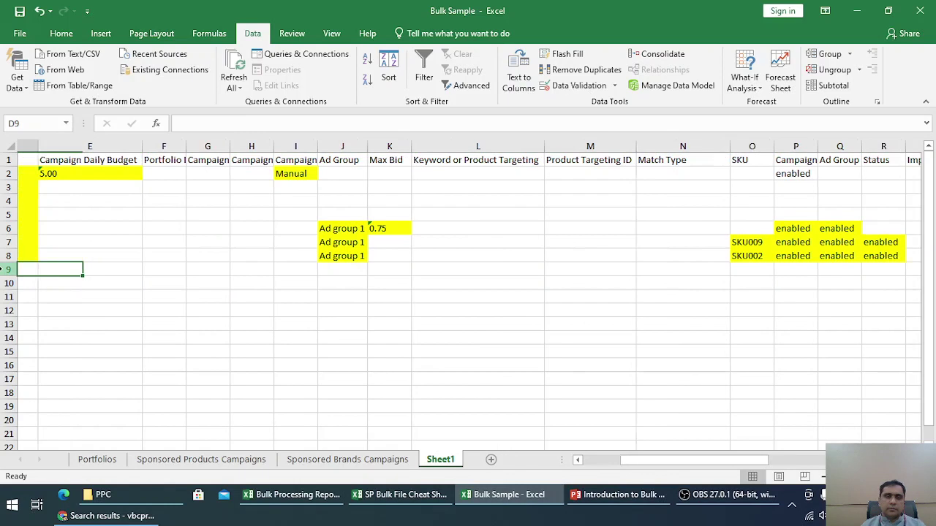
key(Left)
key(Left)
key(Left)
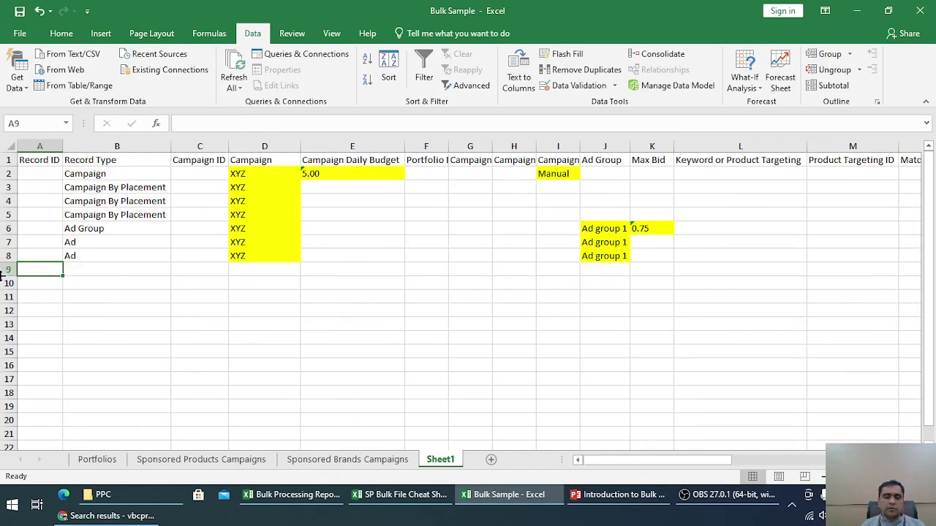
Step: Recopy the selected auto targeting records from the SP Bulk File Cheat Sheet workbook and paste them into Bulk Sample starting at A9
key(alt+Tab)
key(ctrl+c)
key(alt+Tab)
key(ctrl+v)
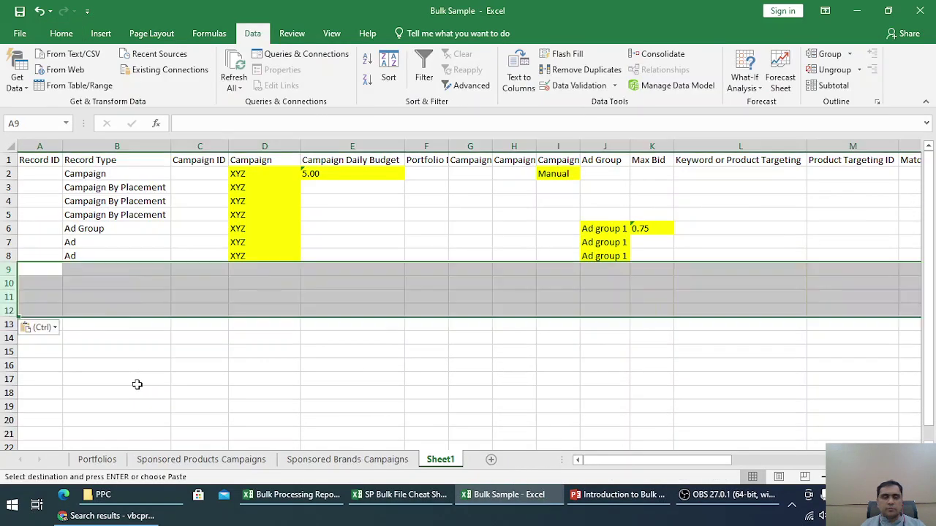
Step: Change the campaign's targeting type in I2 to Auto
click(570, 173)
text(Auto)
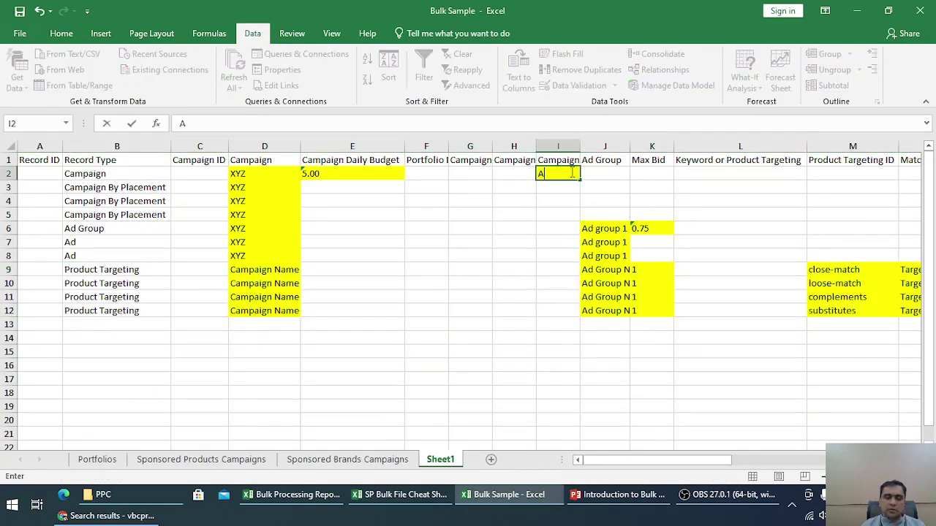
click(596, 292)
Step: Fill Ad group 1 from J6 down to J12 as copied cells instead of a numbered series
click(628, 231)
drag(629, 232, 628, 315)
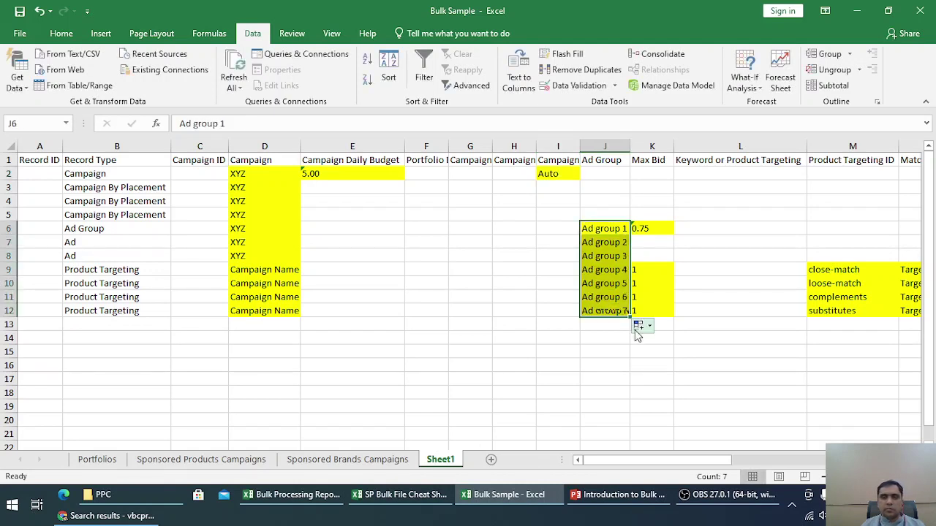
click(638, 326)
click(661, 343)
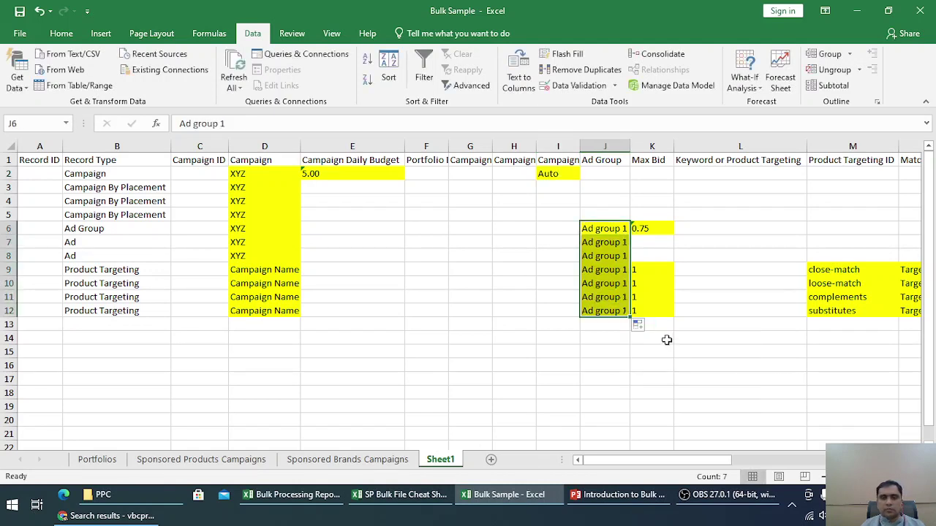
Step: Examine the max bid, Product Targeting ID, match type and campaign status cells of the auto targeting rows
click(657, 293)
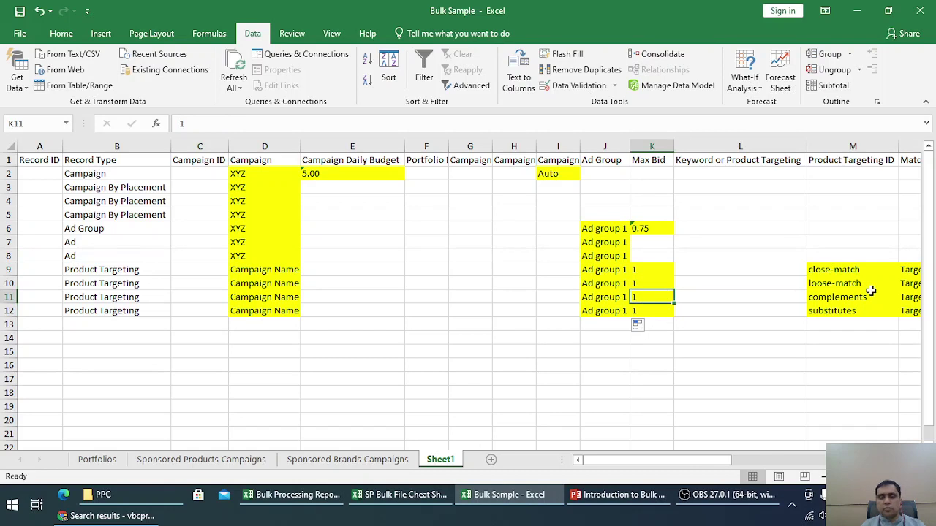
key(Up)
key(Up)
key(Right)
key(Right)
key(Right)
key(Right)
key(Left)
key(Left)
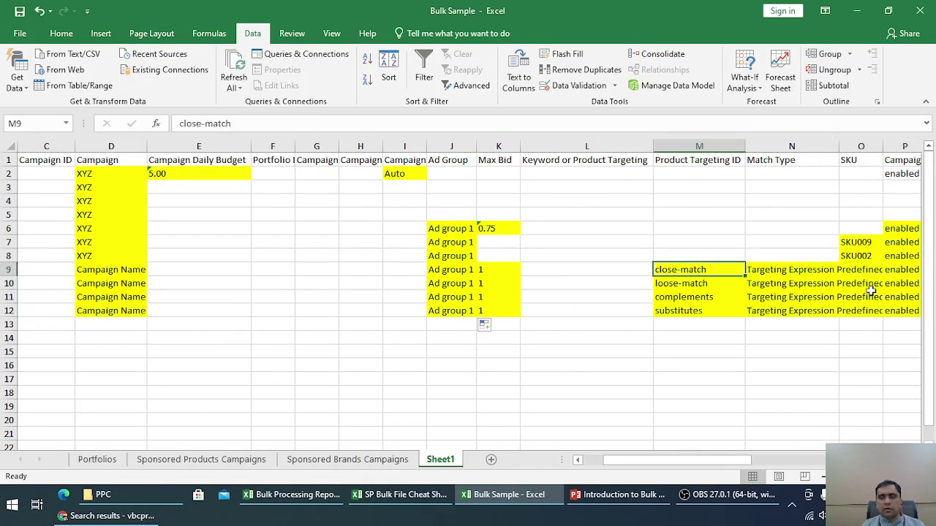
key(Left)
key(Right)
key(Right)
key(Right)
key(Right)
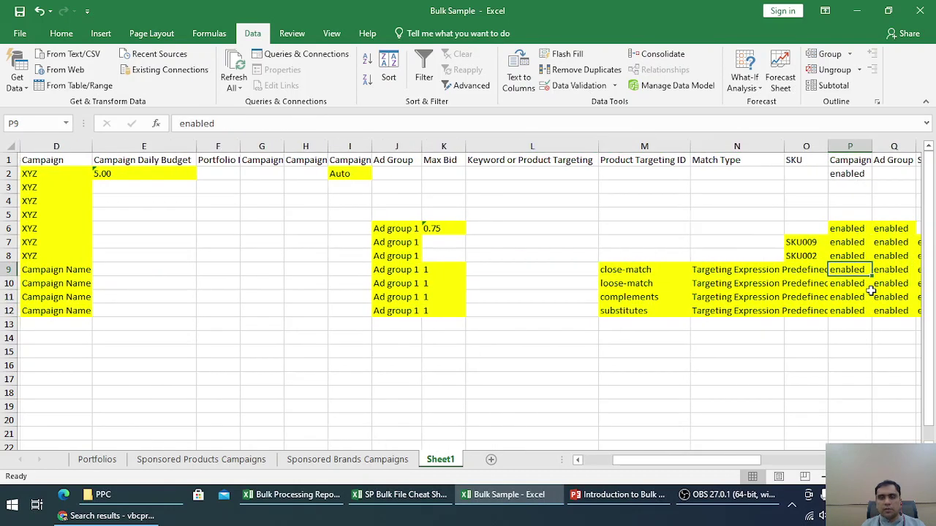
key(Left)
key(Left)
key(Left)
key(Left)
Step: Copy the four Product Targeting IDs in M9:M12, close-match to substitutes, into the Keyword or Product Targeting column from L9
key(Right)
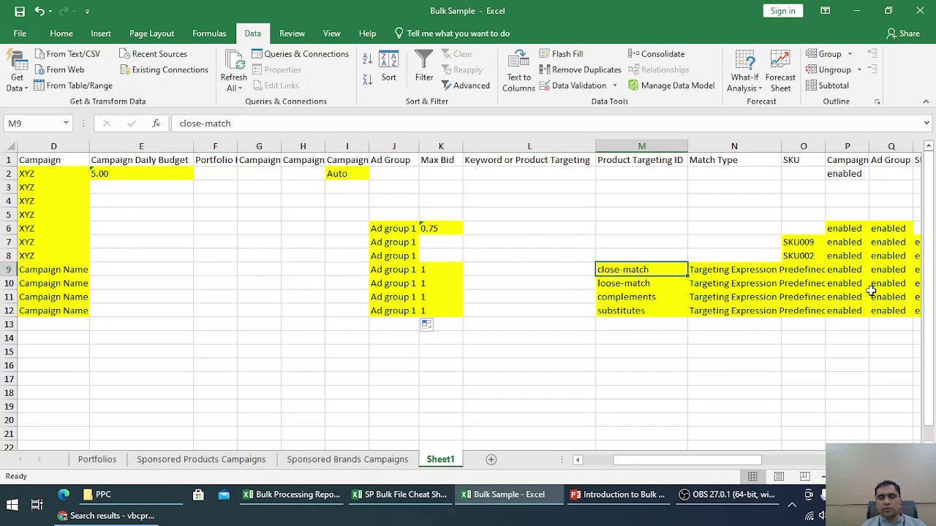
key(ctrl+c)
key(Left)
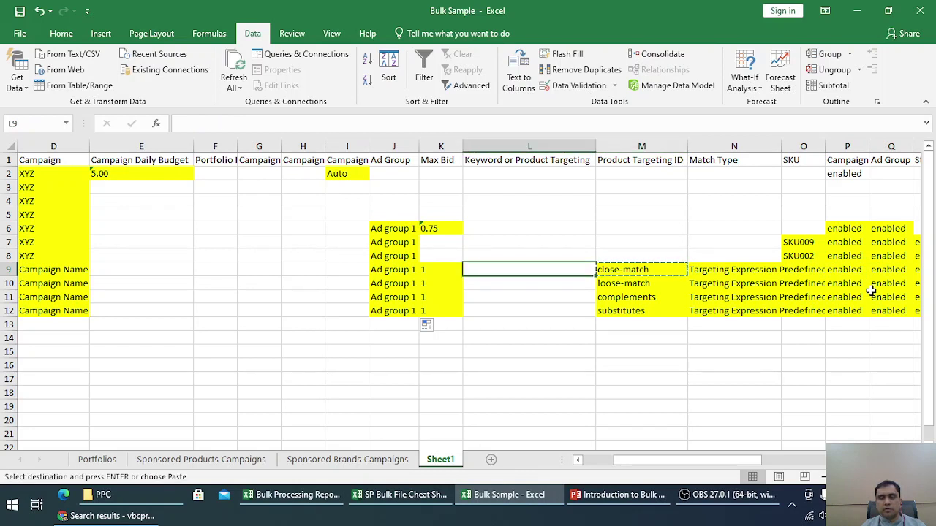
key(Right)
key(shift+Down)
key(shift+Down)
key(shift+Down)
key(ctrl+c)
key(Left)
key(ctrl+v)
Step: Examine the match type and status columns of the auto targeting rows, then return to the sheet's first columns
key(Right)
key(Right)
key(Right)
key(Right)
key(Left)
key(Left)
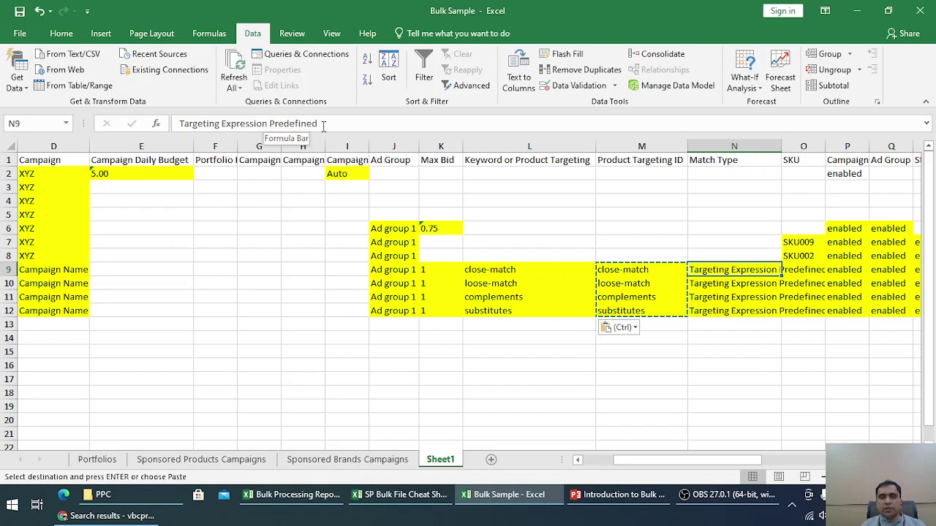
drag(733, 459, 804, 459)
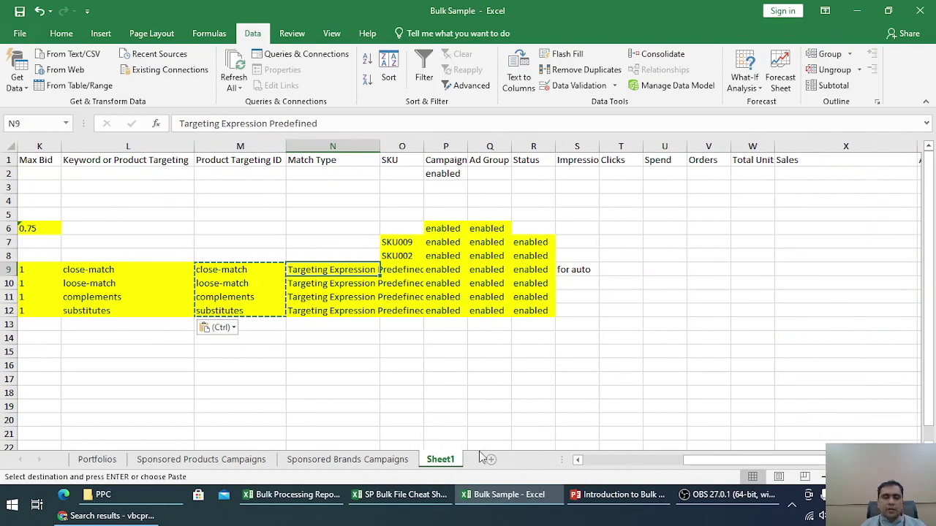
drag(703, 460, 608, 463)
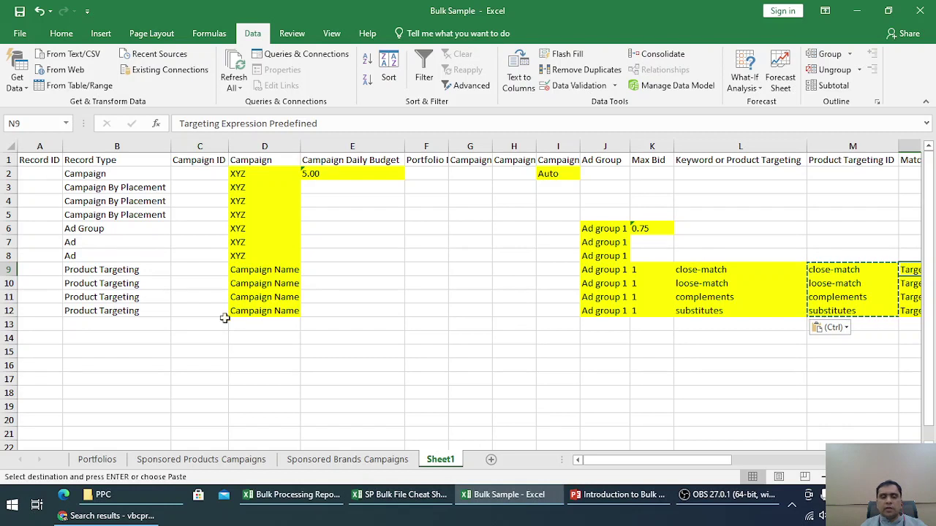
Step: Switch to the SP Bulk File Cheat Sheet workbook and copy the negative keyword row, row 10 of the all in one sheet
click(41, 326)
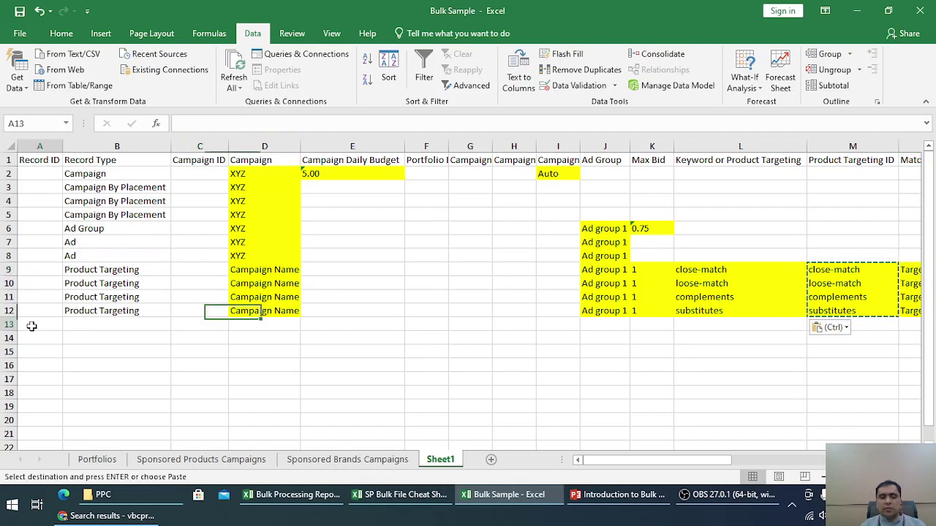
click(399, 494)
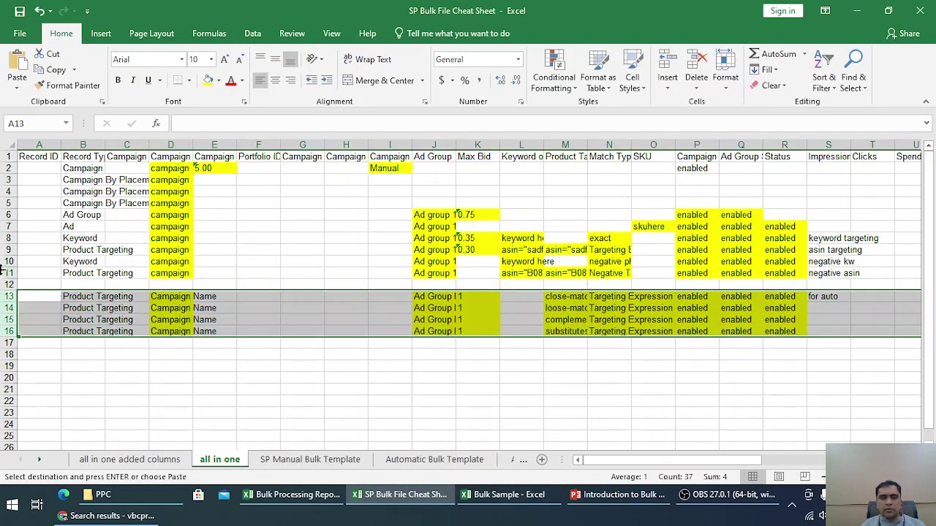
drag(5, 272, 191, 261)
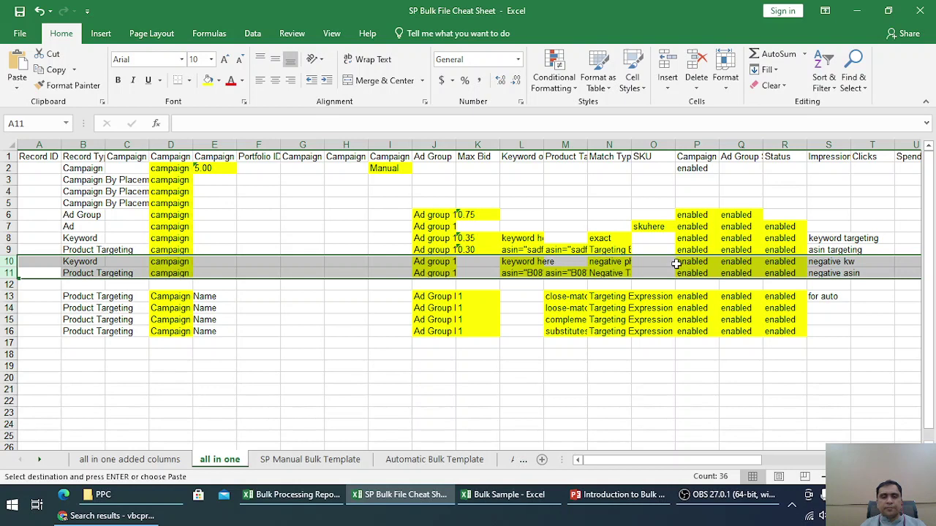
click(638, 263)
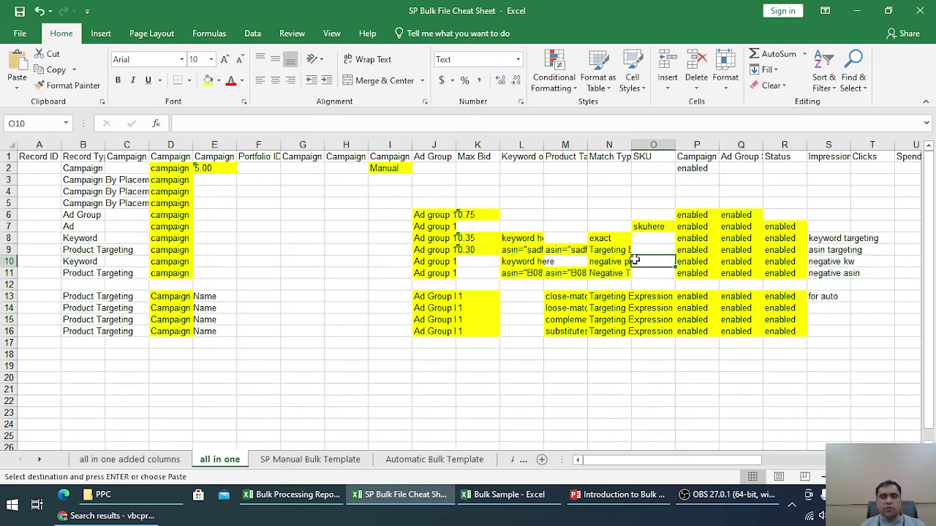
click(9, 262)
key(ctrl+c)
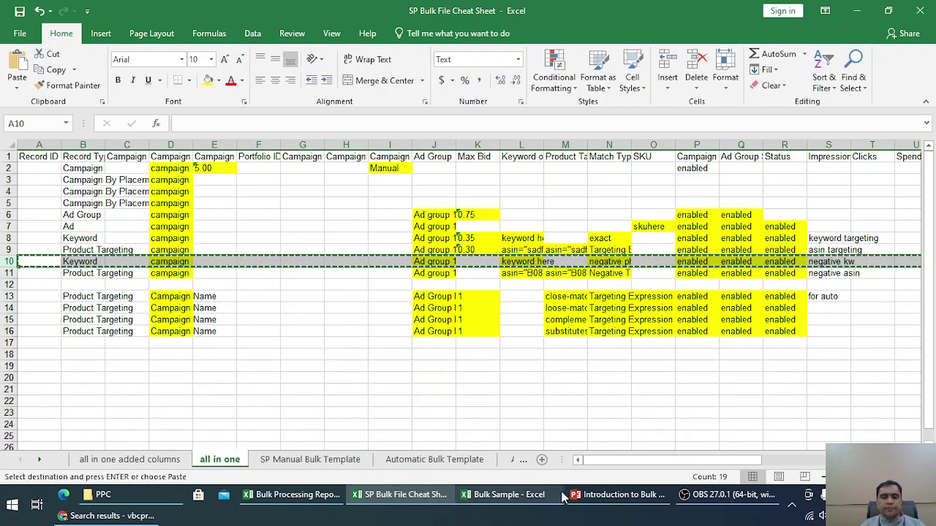
Step: Switch back to the Bulk Sample workbook and paste the negative keyword row into row 30 of the Sponsored Products Campaigns sheet
click(505, 494)
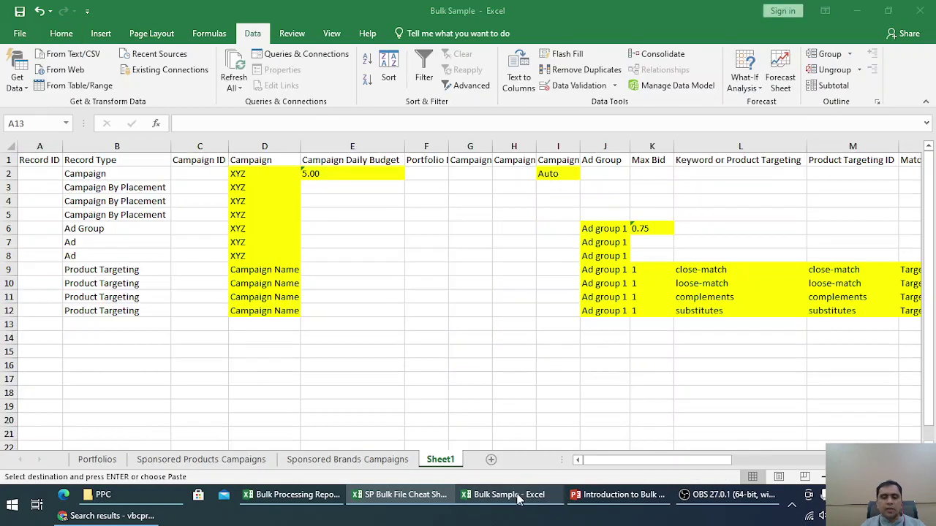
click(199, 461)
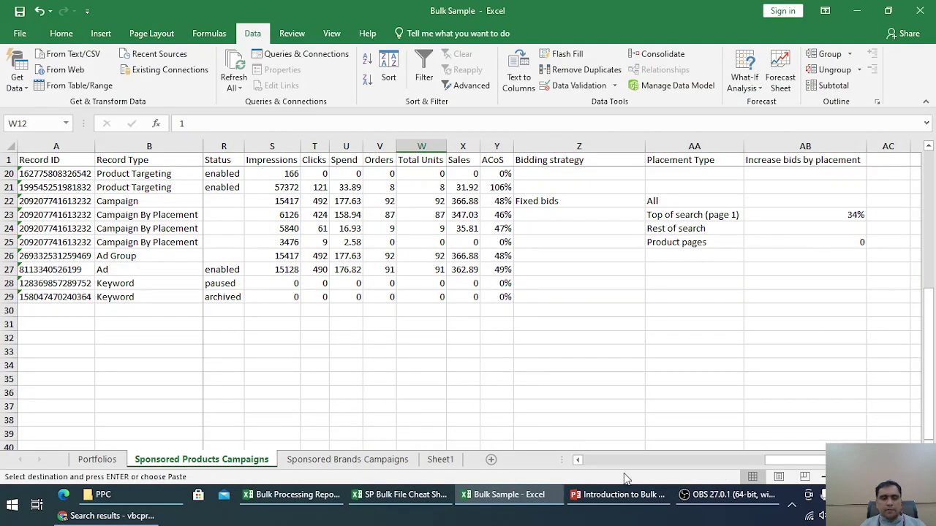
click(695, 461)
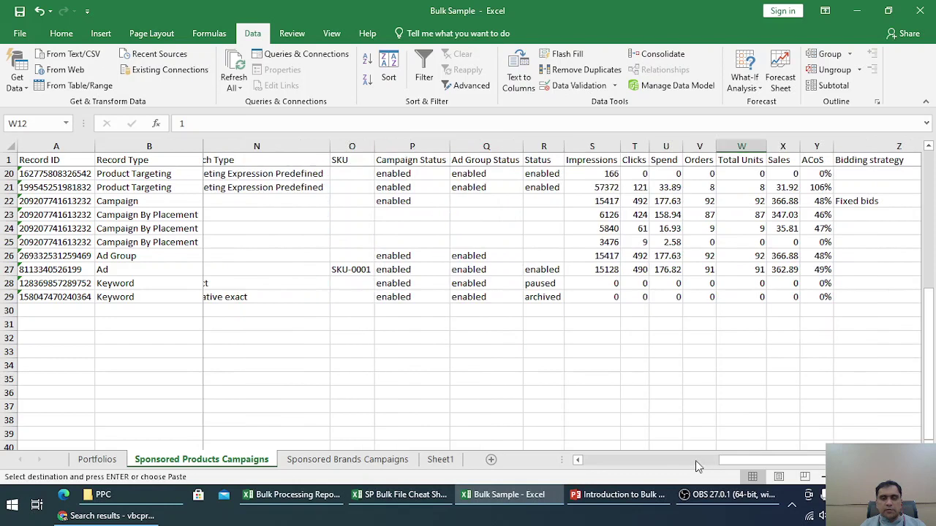
click(440, 460)
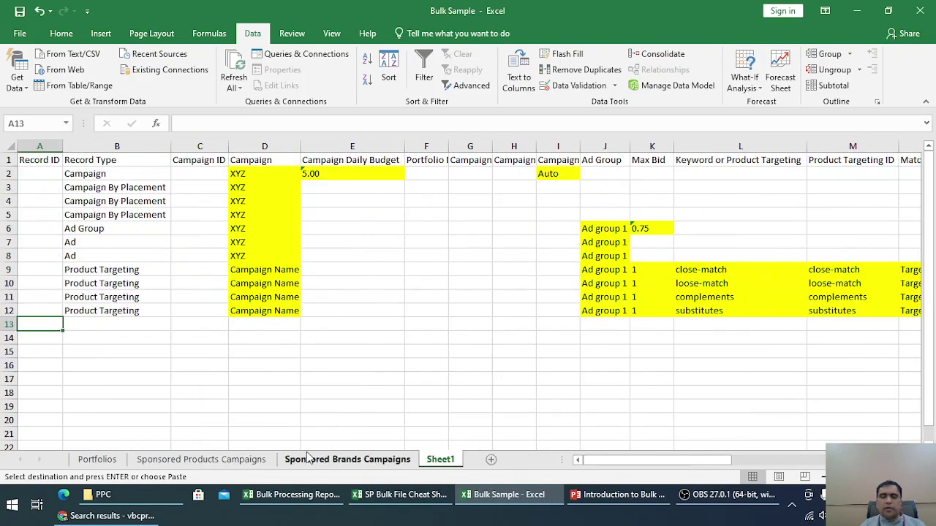
click(234, 460)
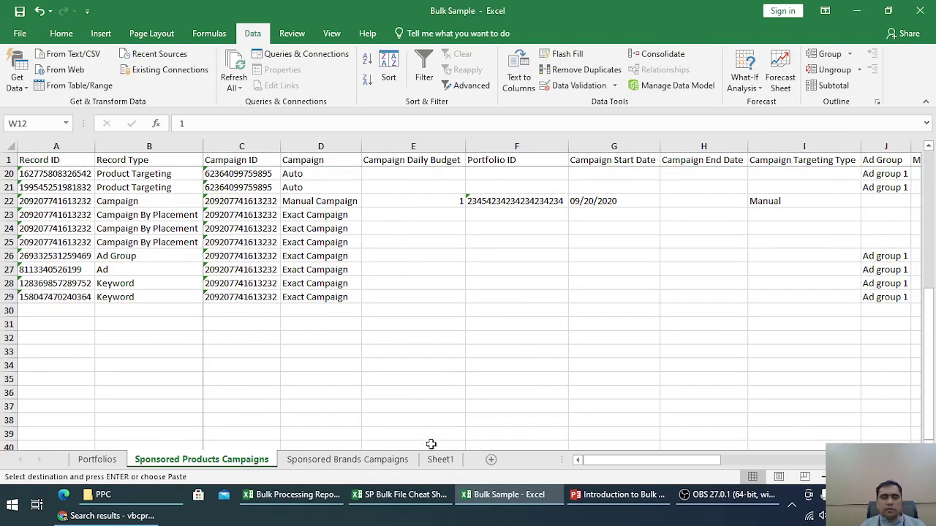
click(8, 160)
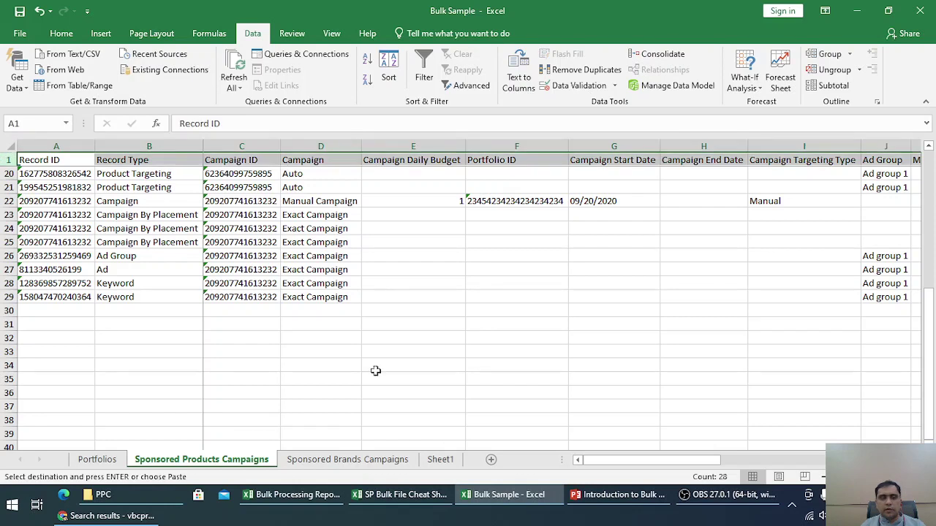
click(440, 459)
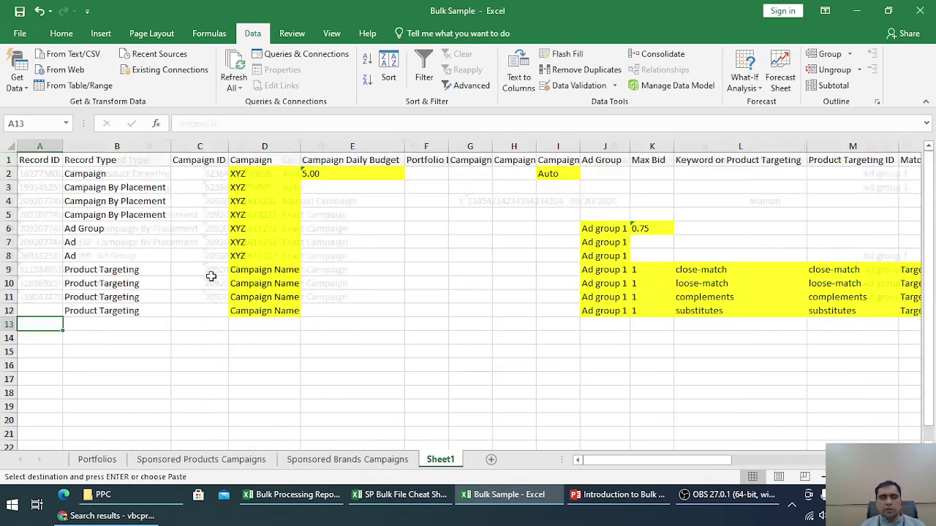
click(198, 459)
click(251, 389)
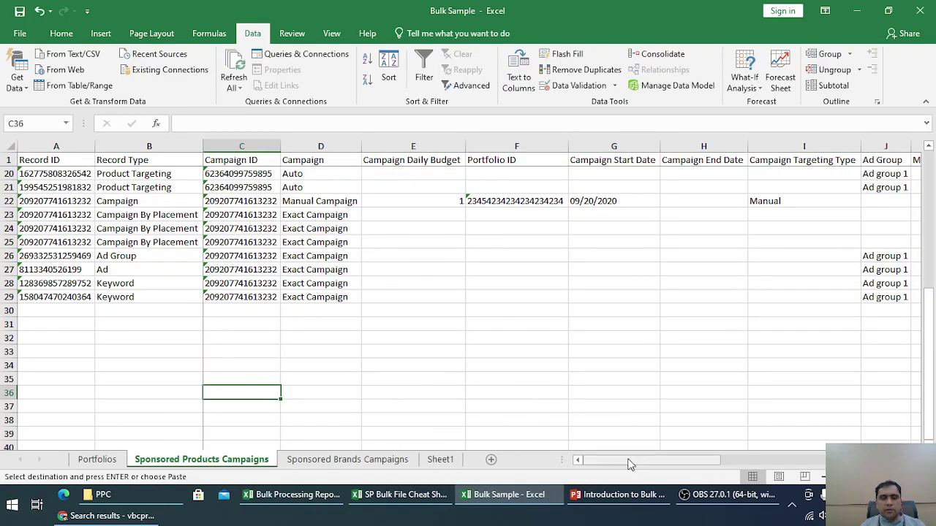
click(41, 310)
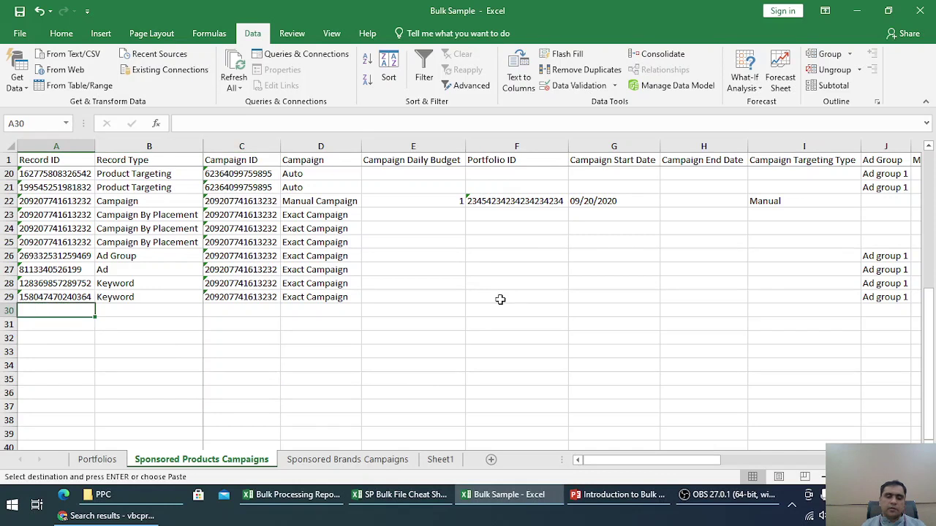
key(ctrl+v)
Step: Examine the Record ID, Record Type and Campaign cells of the pasted keyword row 30
key(Right)
key(Right)
key(Right)
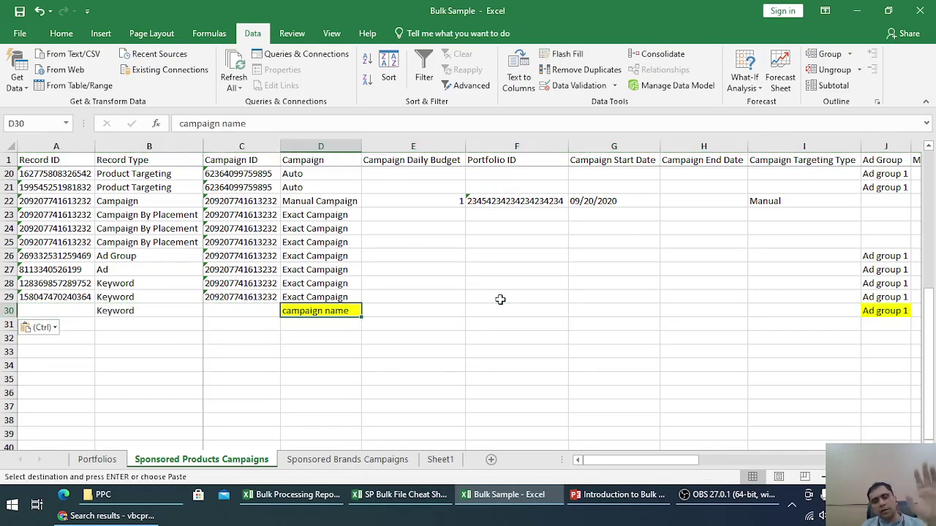
key(Left)
key(Left)
key(Left)
key(Right)
key(Right)
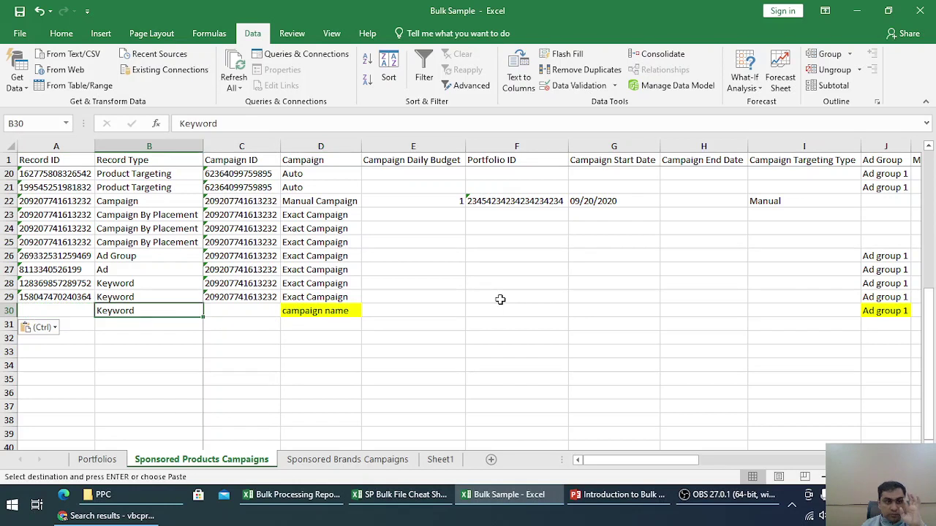
key(Left)
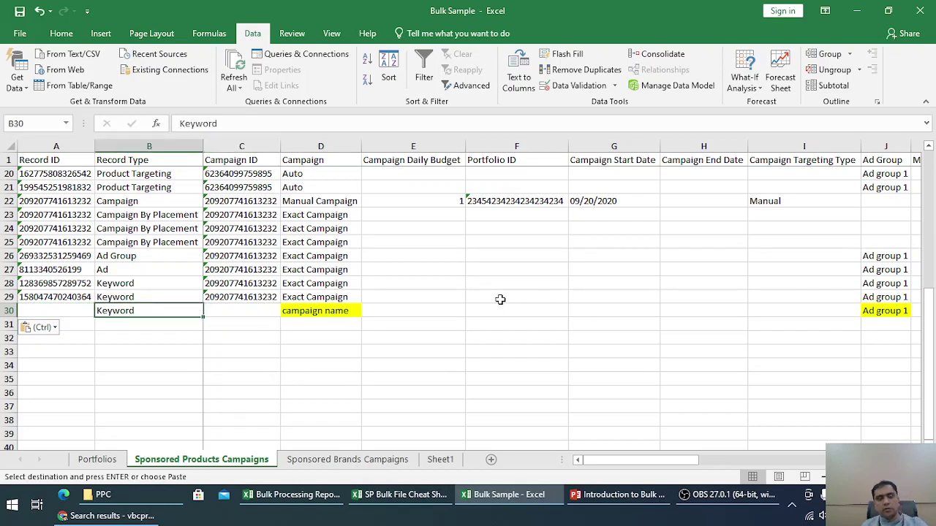
Step: Replace the placeholder campaign name in D30 with the Auto campaign
key(Right)
key(Right)
key(Right)
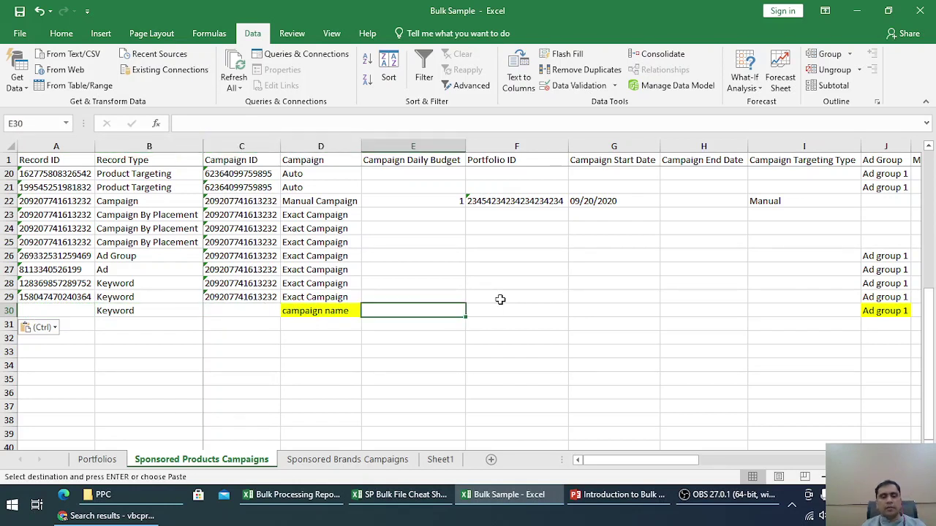
key(Left)
text(X)
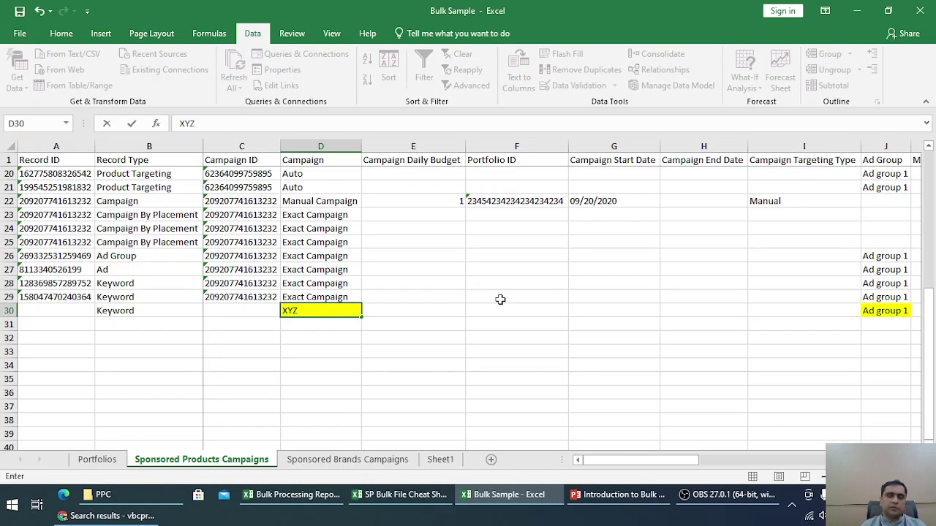
text(UTO)
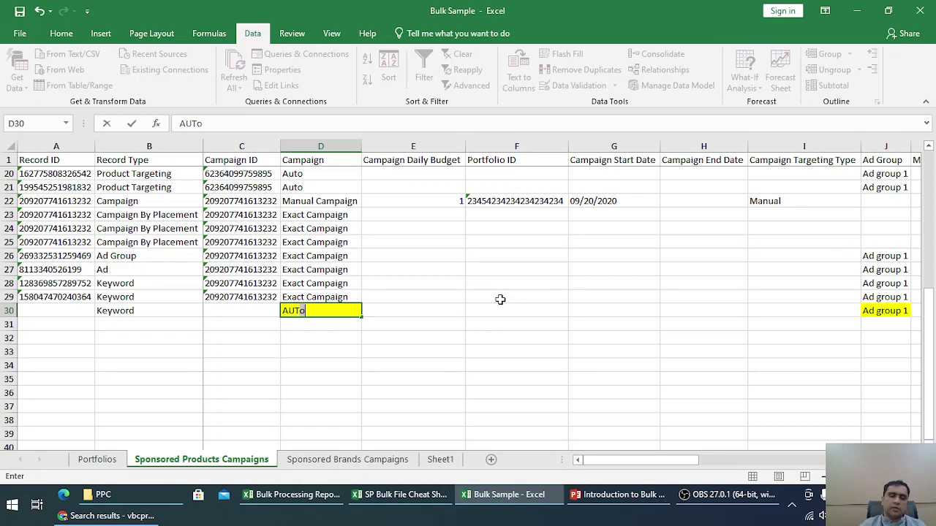
key(Return)
Step: Leave the max bid of row 30 empty and set its Keyword or Product Targeting cell, L30, to Dough
key(Up)
key(Right)
key(Right)
key(Right)
key(Right)
key(Right)
key(Right)
key(Right)
key(Right)
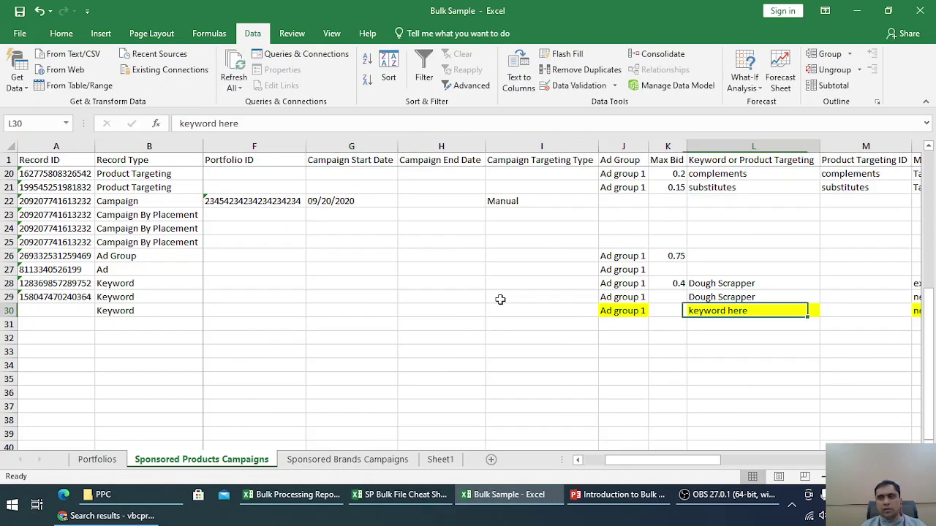
key(Left)
key(Left)
key(Right)
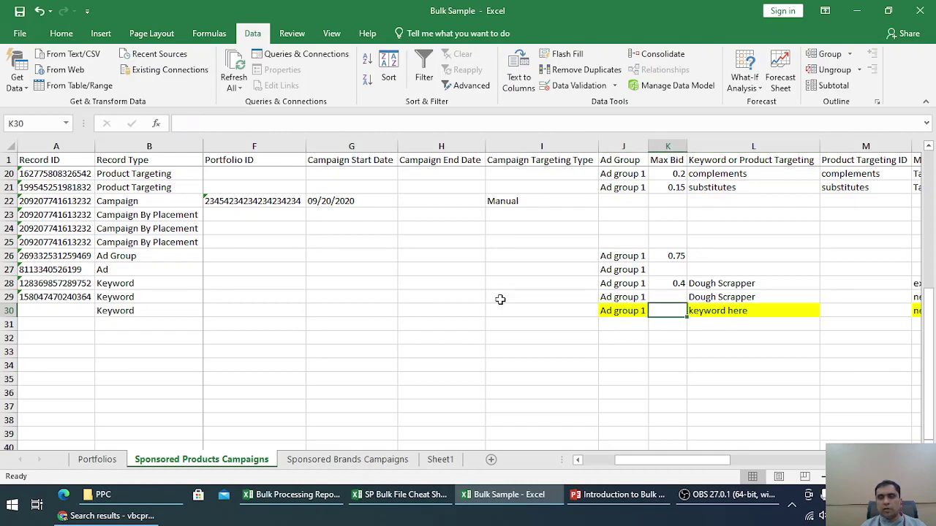
key(Right)
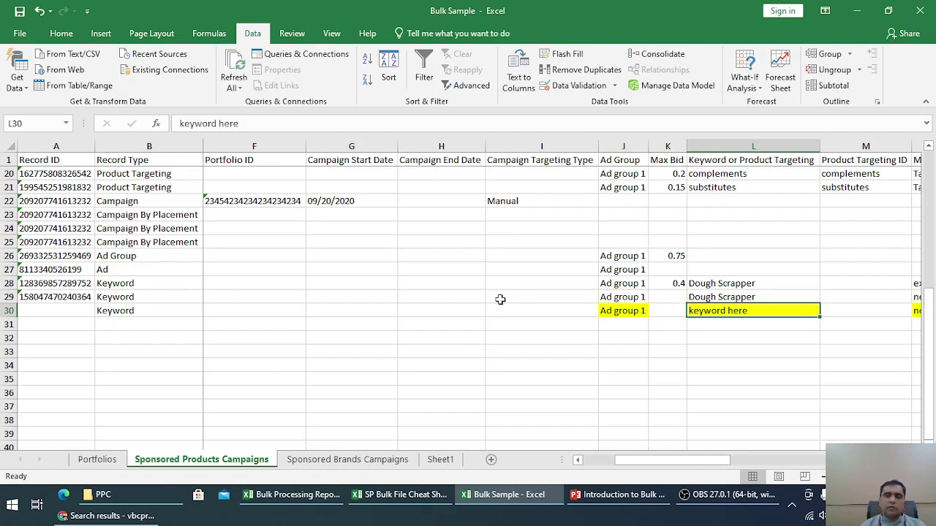
text(D)
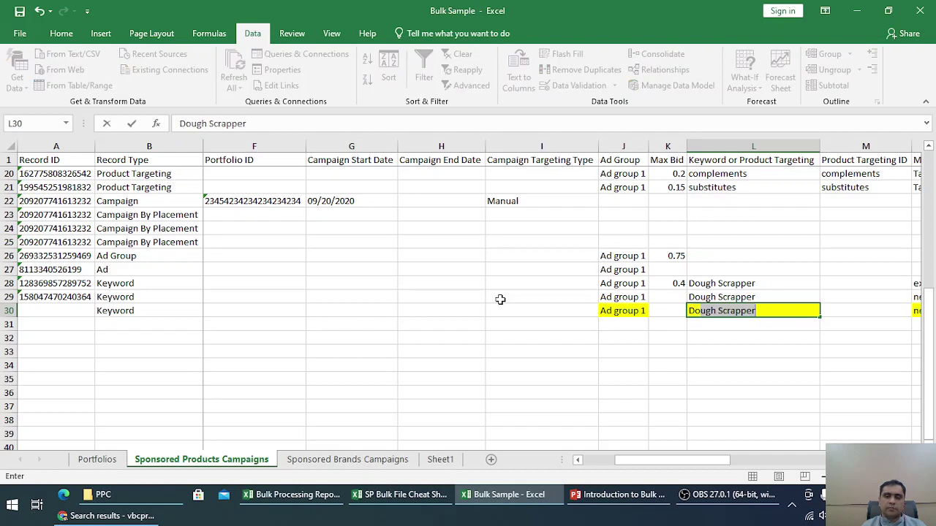
text(ough)
key(Delete)
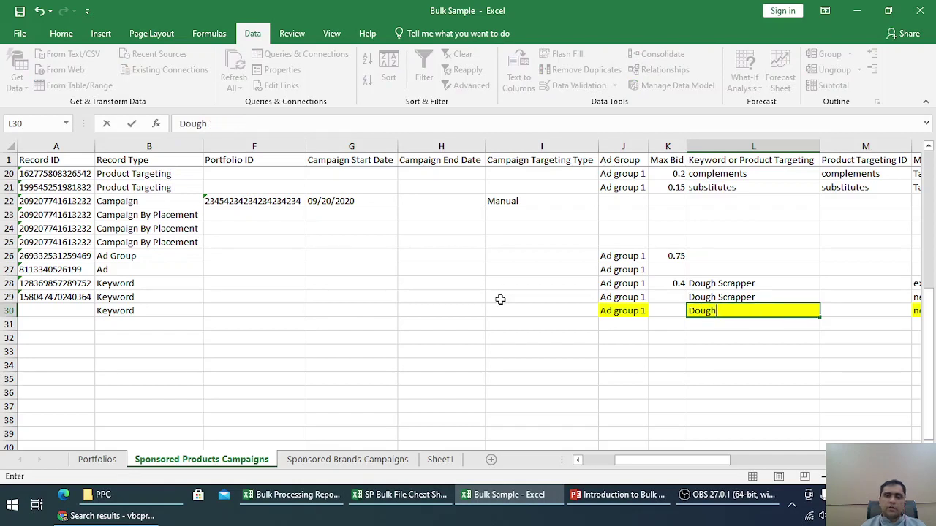
key(Return)
Step: Change the match type of the Dough keyword in N30 to negative exact
key(Up)
key(Right)
key(Right)
key(Right)
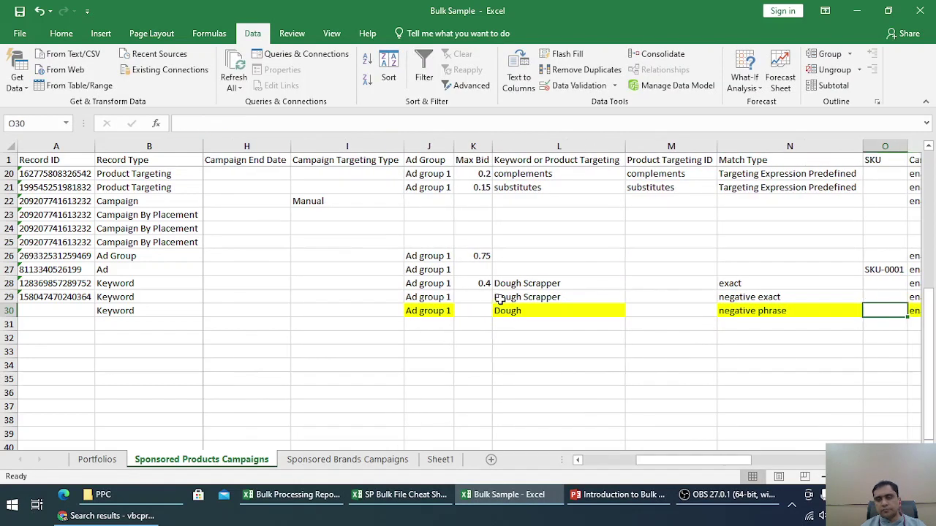
key(Left)
key(Left)
key(Right)
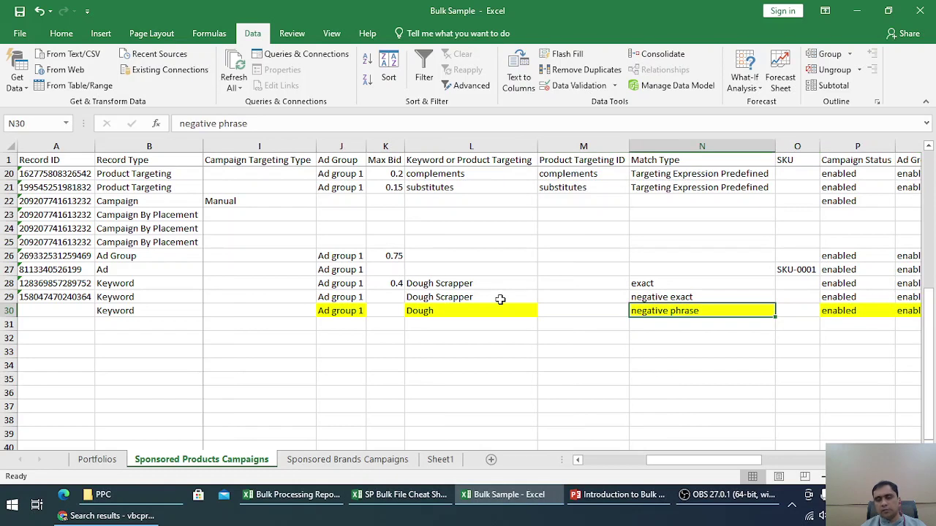
key(F2)
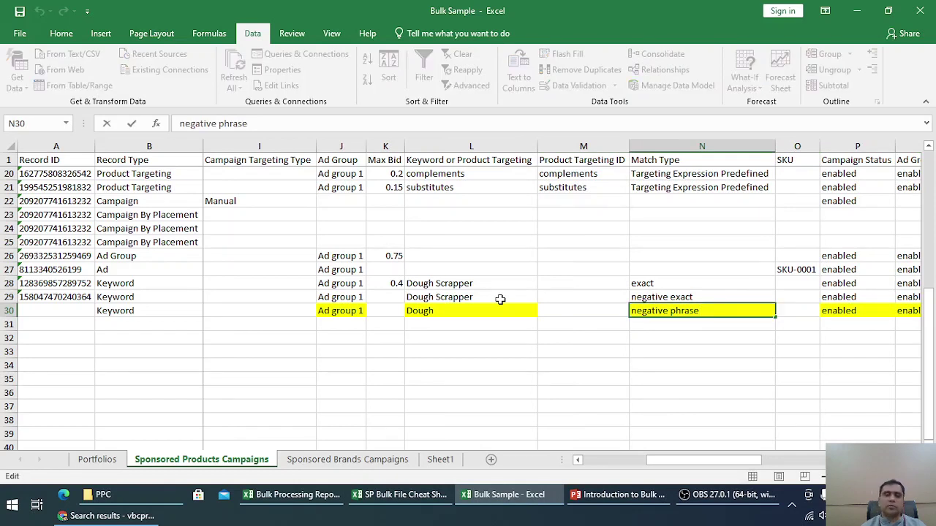
key(BackSpace)
text(e)
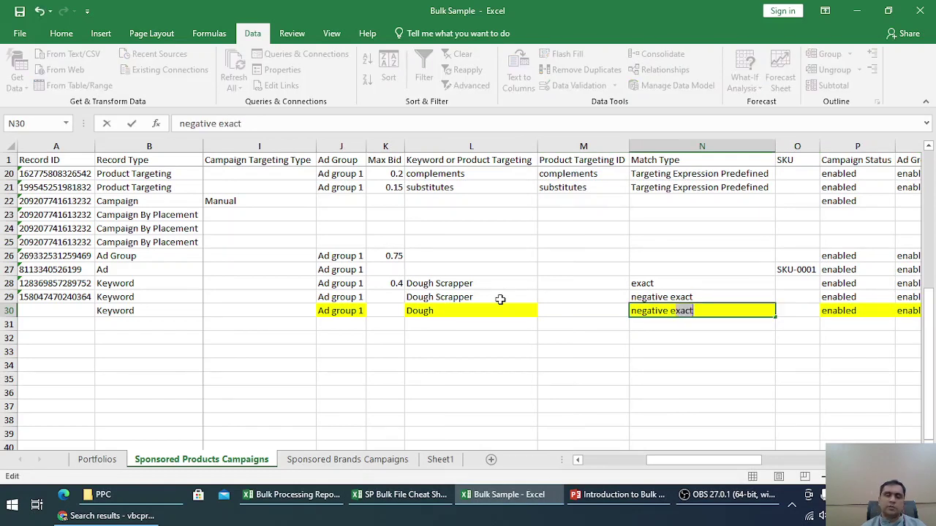
key(Return)
Step: Clear the negative kw note from the Impressions cell of row 30, keeping the three statuses enabled
key(Up)
key(Right)
key(Right)
key(Right)
key(Right)
key(Right)
key(Right)
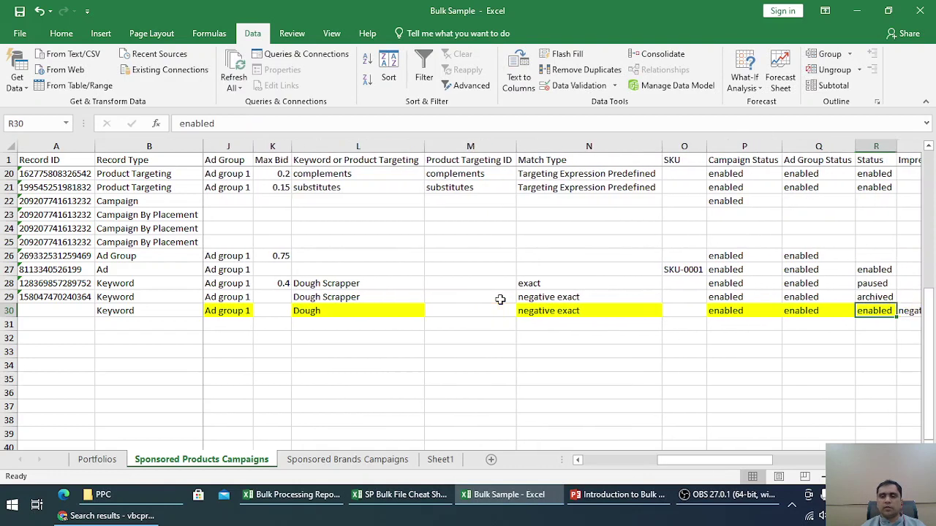
key(Left)
key(Delete)
key(Right)
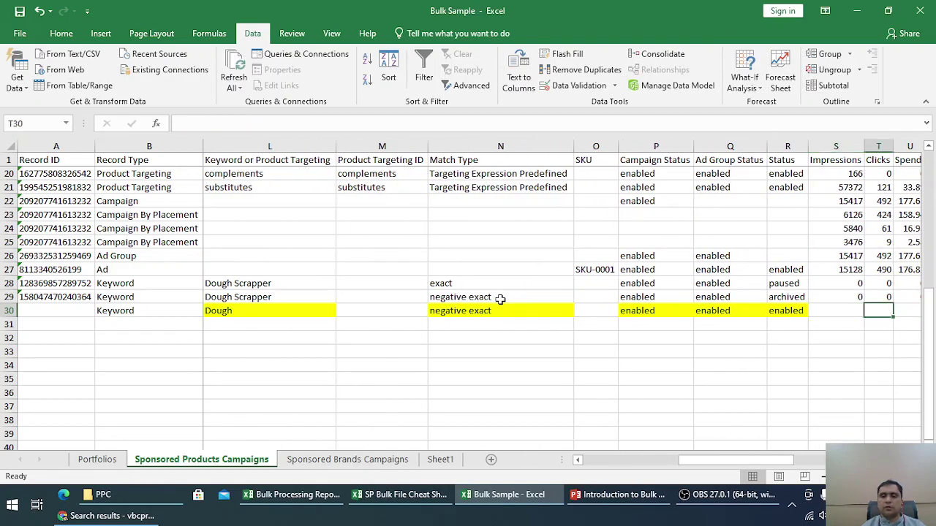
Step: Examine the remaining columns of row 30 from Clicks through the placement columns, then return to the keyword area
key(Right)
key(Right)
key(Right)
key(Right)
key(Right)
key(Right)
key(Right)
key(Right)
key(Left)
key(Left)
key(Left)
key(Left)
key(Left)
key(Left)
key(Left)
key(Left)
key(Left)
key(Left)
key(Left)
key(Left)
key(Left)
key(Left)
key(Left)
key(Left)
key(Left)
key(Left)
key(Left)
key(Left)
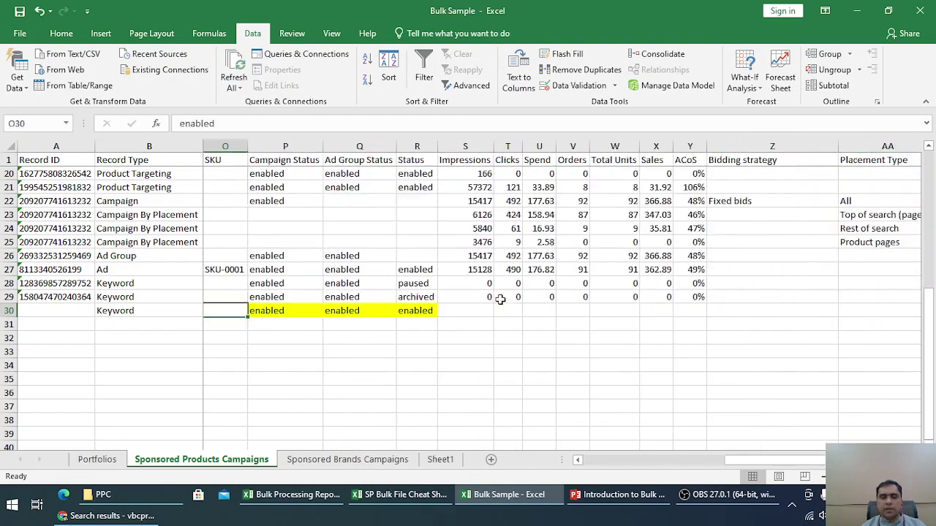
key(Left)
key(Right)
key(Right)
key(Right)
key(Right)
key(Right)
key(Right)
key(Right)
key(Right)
key(Right)
key(Right)
key(Right)
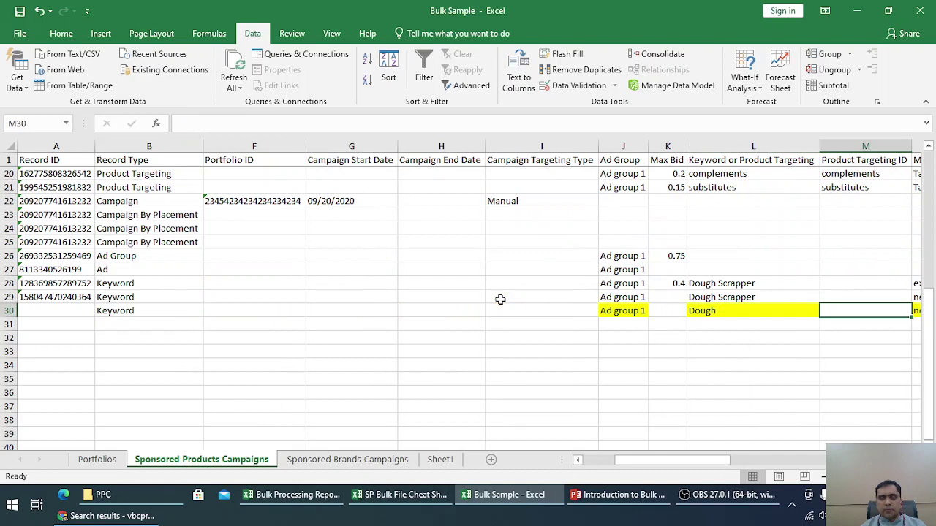
Step: Fill the Dough keyword from L30 down the Keyword or Product Targeting column across 30 cells
key(Left)
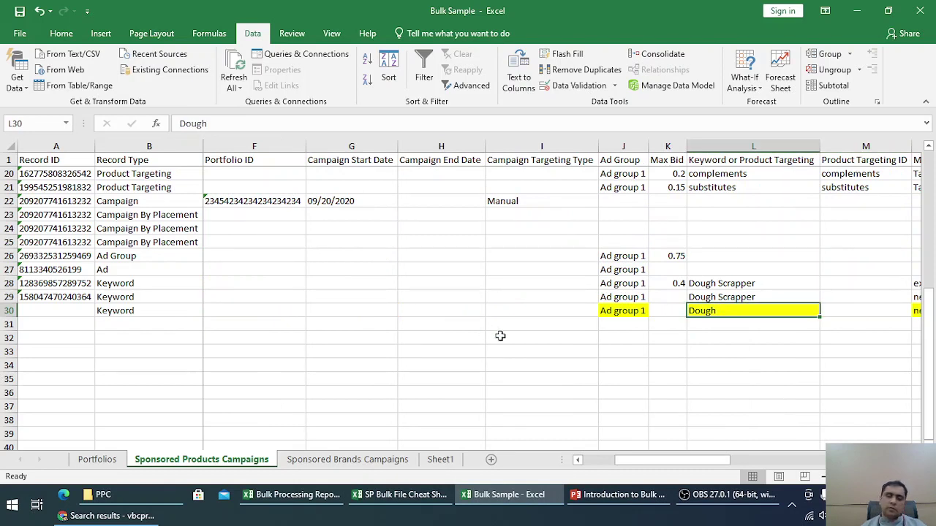
drag(819, 319, 775, 291)
scroll(757, 366, up, 11)
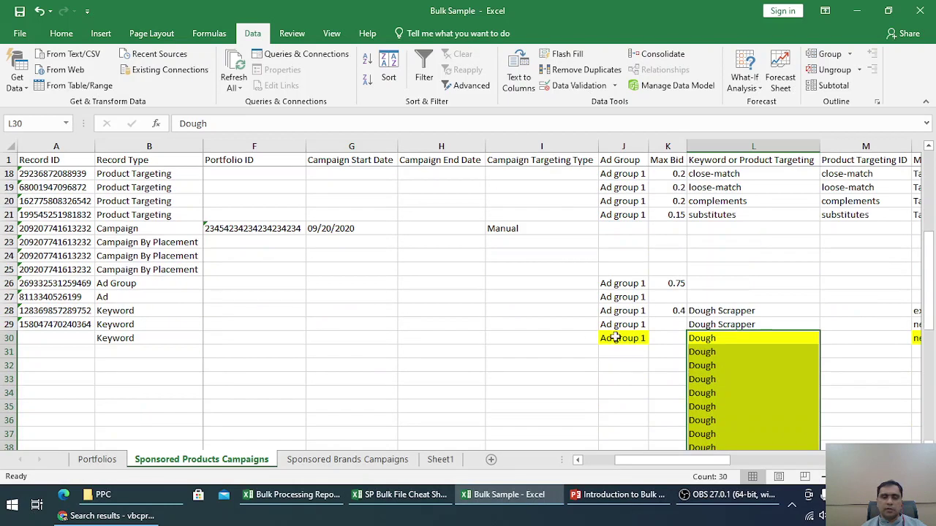
Step: Copy the row 30 cells from Record ID through Ad Group down to row 59 without numbering, and autofit the Ad Group column
drag(616, 337, 5, 337)
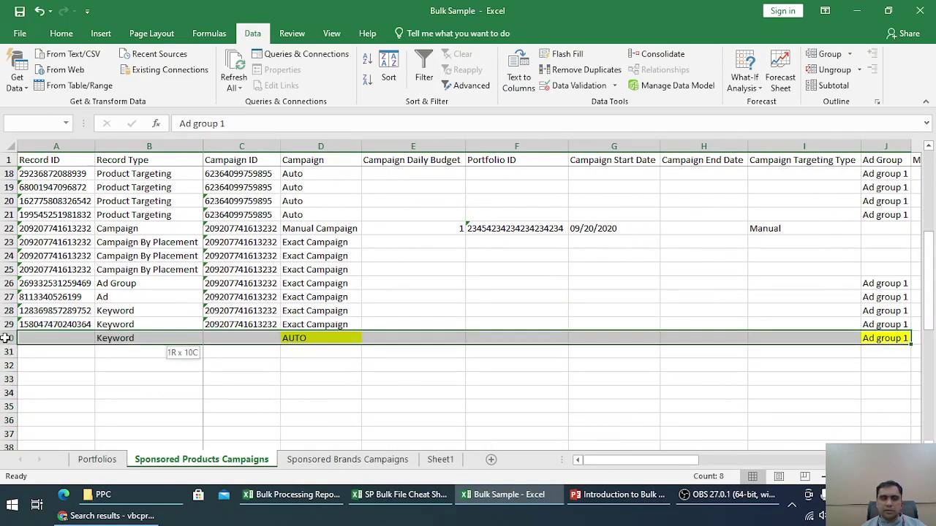
drag(667, 460, 704, 459)
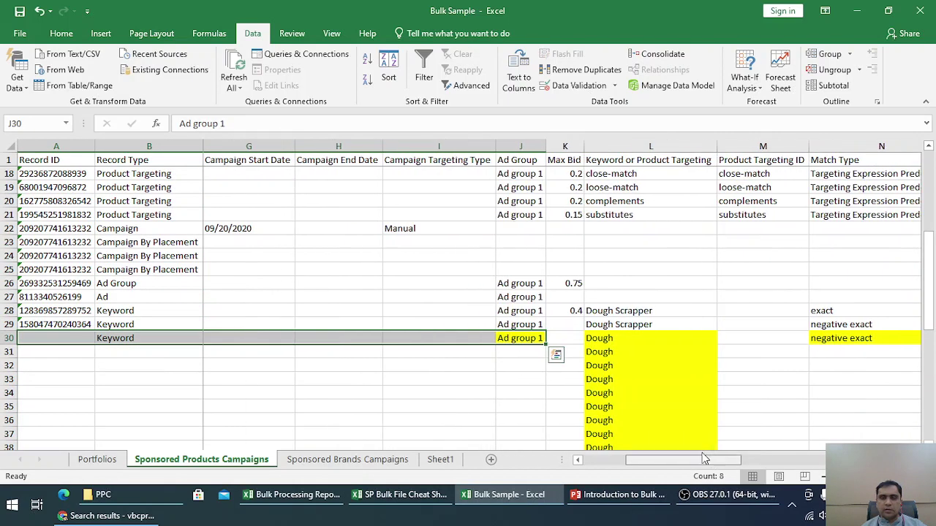
drag(546, 344, 548, 423)
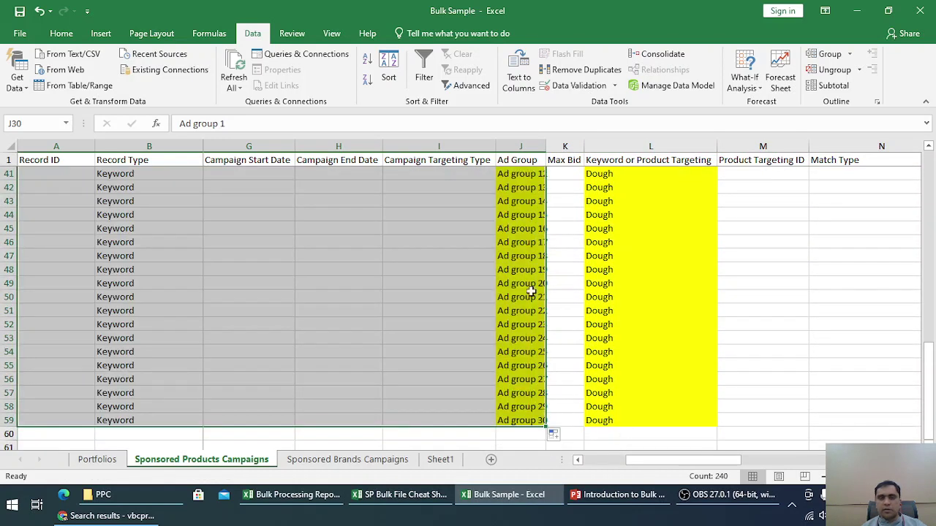
click(557, 436)
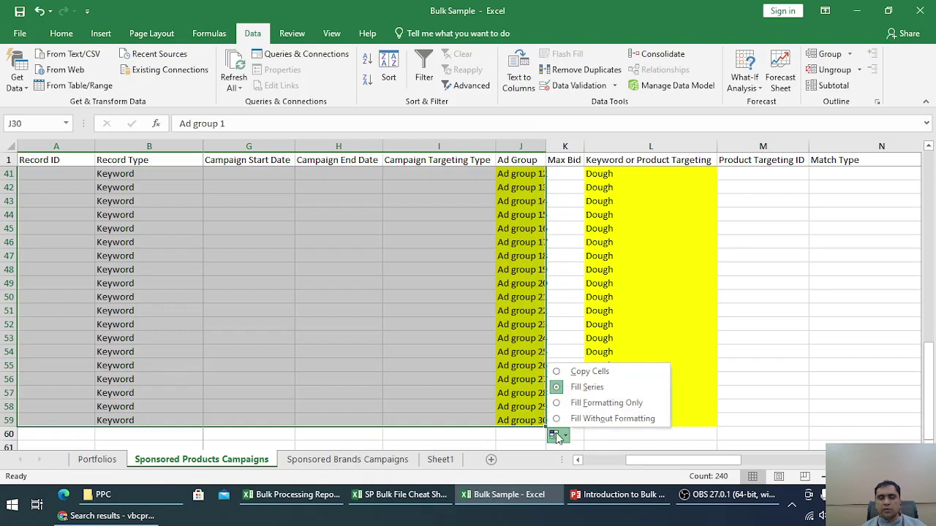
click(585, 370)
scroll(717, 440, up, 4)
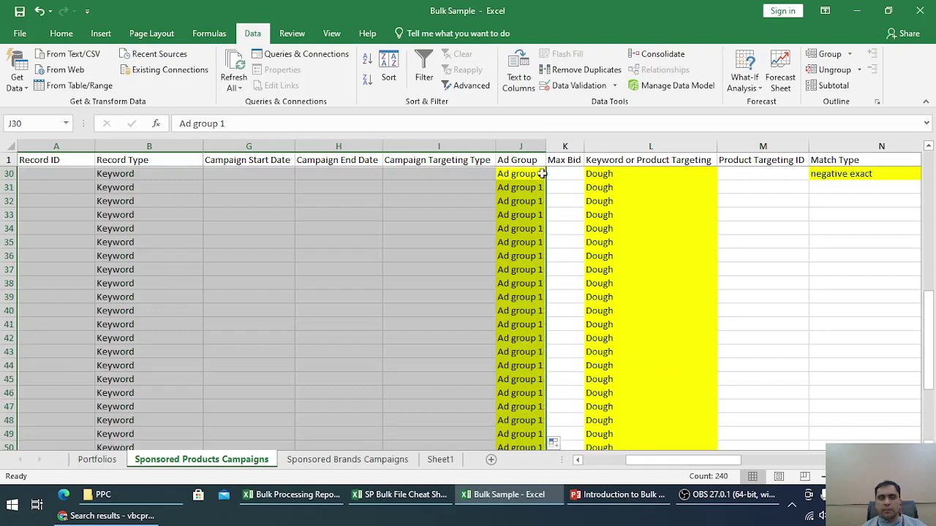
double_click(545, 149)
Step: Fill the negative exact match type and the three enabled statuses from row 30 down to row 59
drag(727, 459, 765, 460)
drag(521, 173, 788, 424)
scroll(714, 344, up, 8)
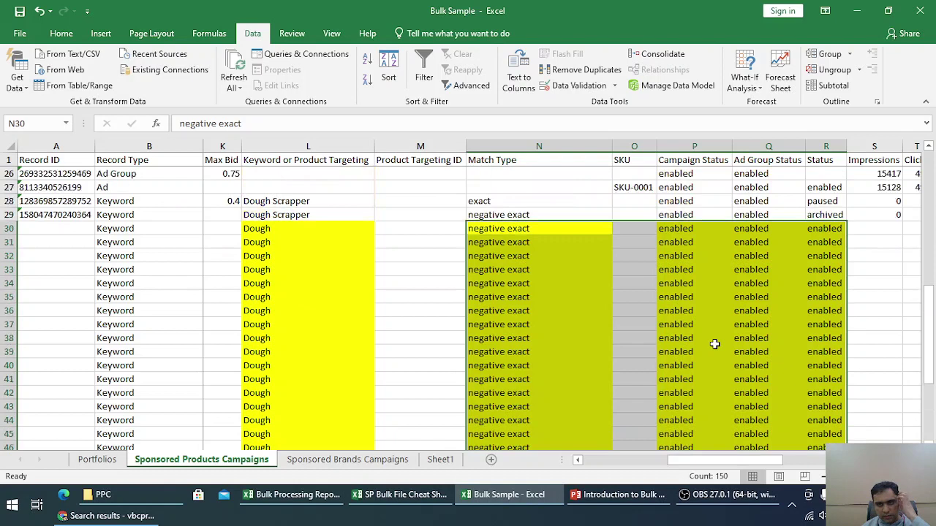
scroll(714, 345, down, 4)
scroll(714, 345, down, 4)
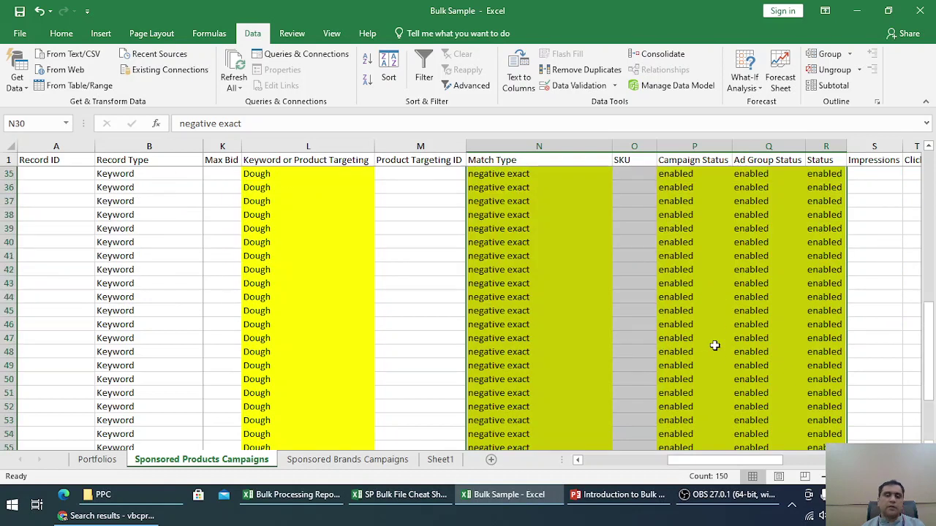
scroll(714, 345, up, 7)
scroll(715, 345, down, 4)
scroll(714, 345, up, 4)
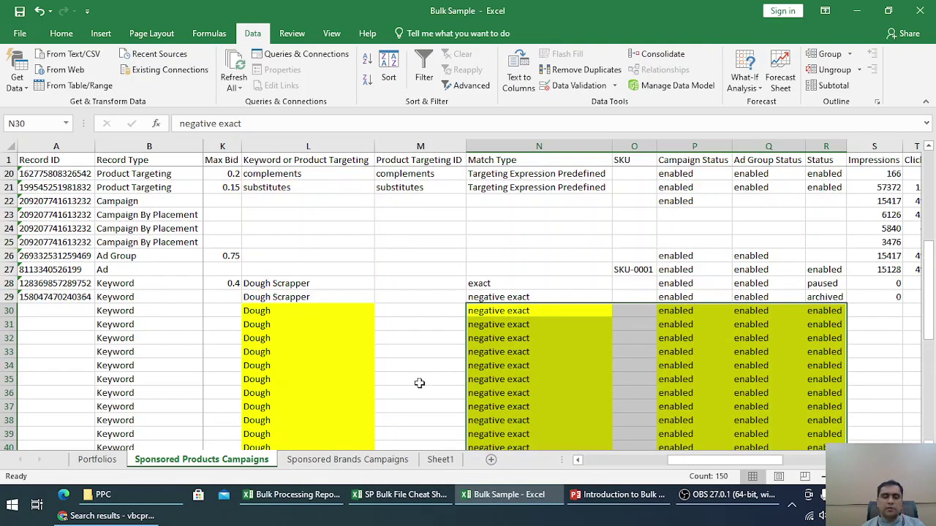
Step: On Sheet1, duplicate the auto campaign block in rows 2 to 12 starting at A14, and review its campaign names and targeting types
click(440, 459)
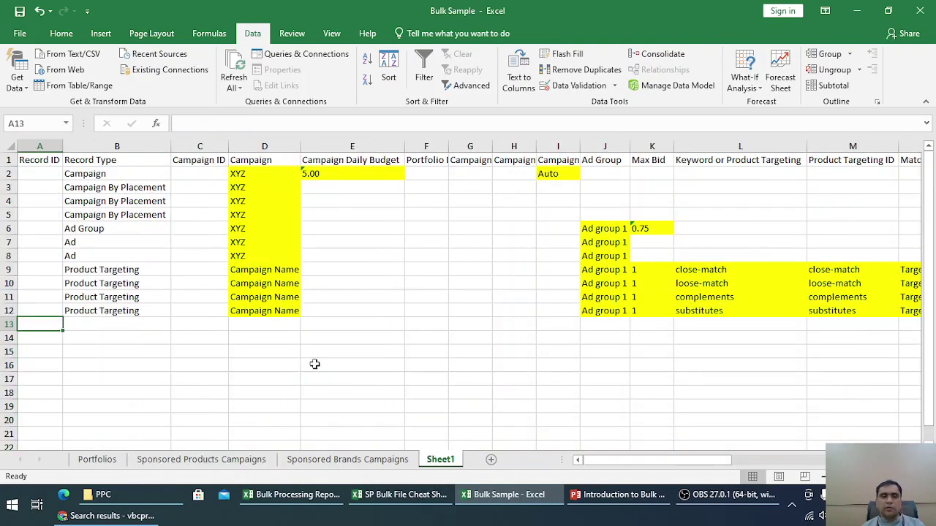
click(5, 160)
drag(5, 173, 3, 311)
key(ctrl+c)
click(26, 337)
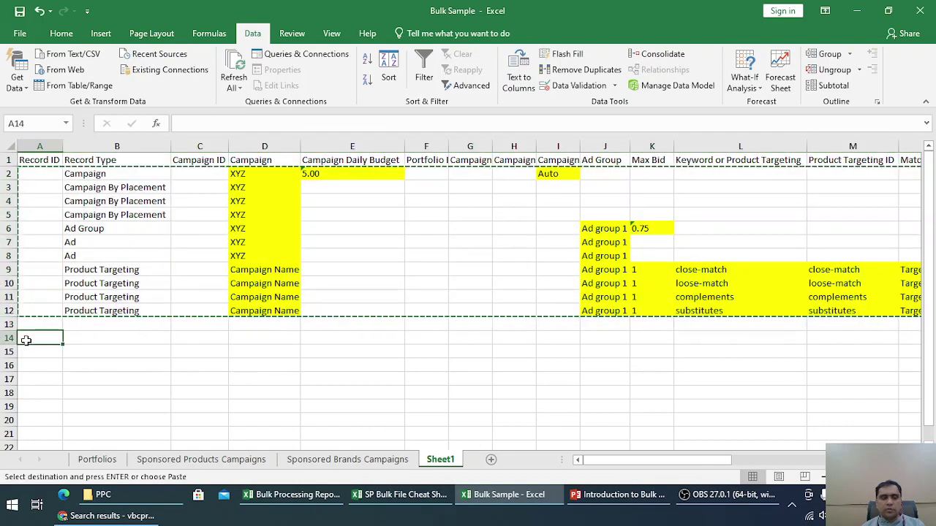
key(ctrl+v)
scroll(621, 420, down, 3)
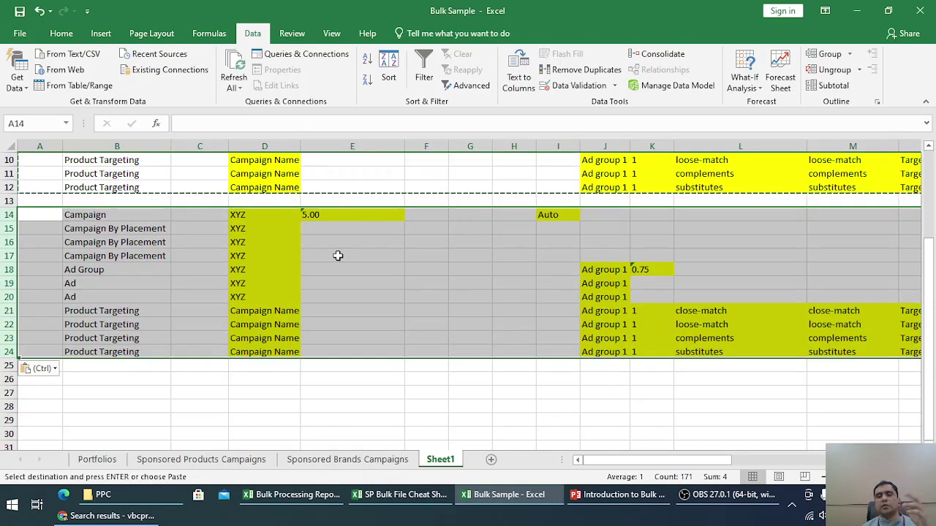
drag(255, 224, 257, 324)
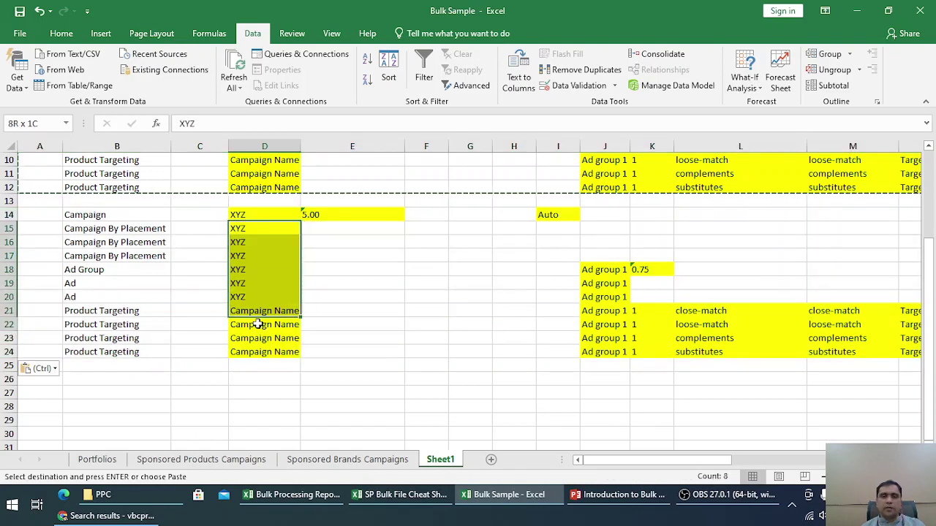
drag(720, 322, 722, 353)
mouse_move(696, 468)
mouse_down()
mouse_move(833, 458)
mouse_move(688, 458)
mouse_up()
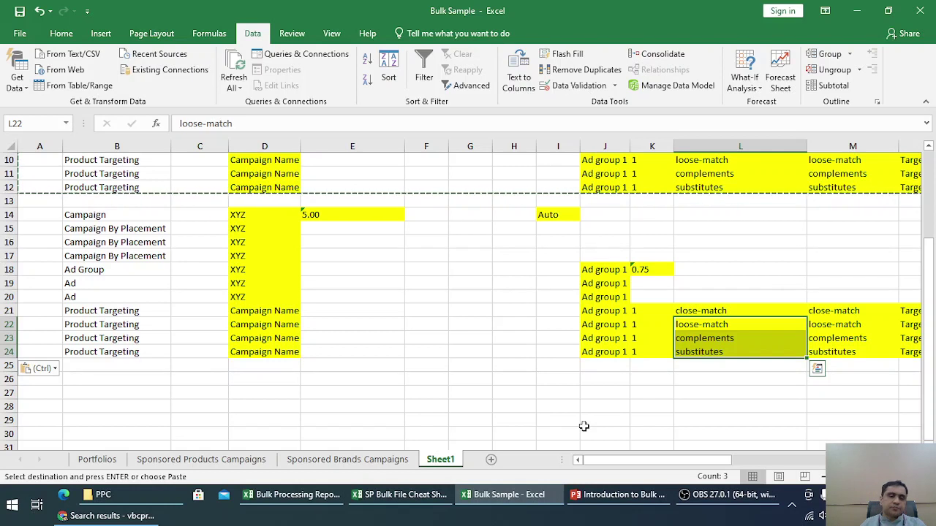
Step: Switch to the PowerPoint presentation and examine the file upload section and the Bulk Spreadsheet History slide
click(296, 495)
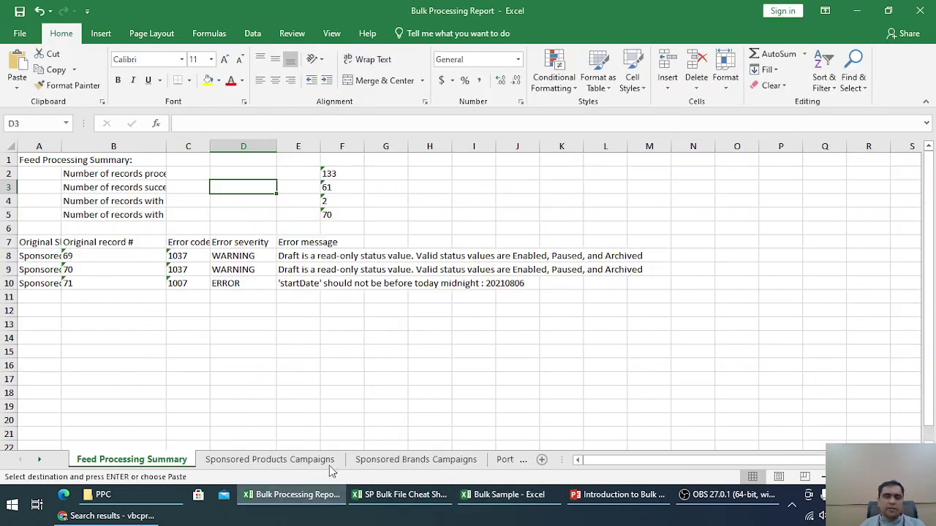
click(695, 502)
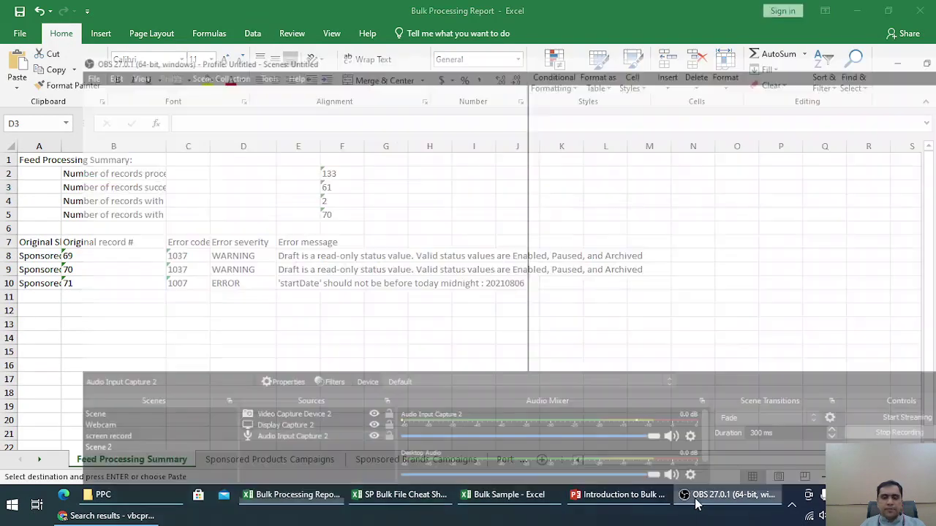
click(621, 495)
scroll(217, 304, up, 1)
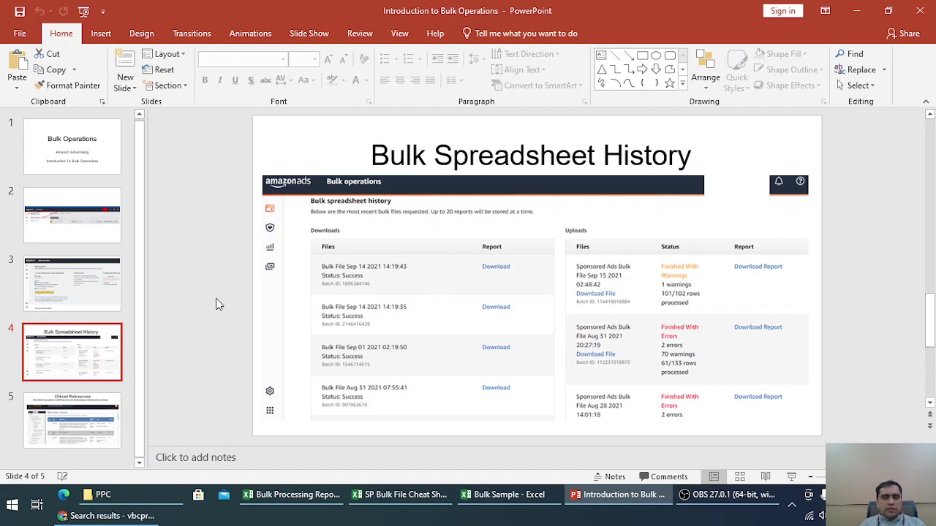
click(98, 285)
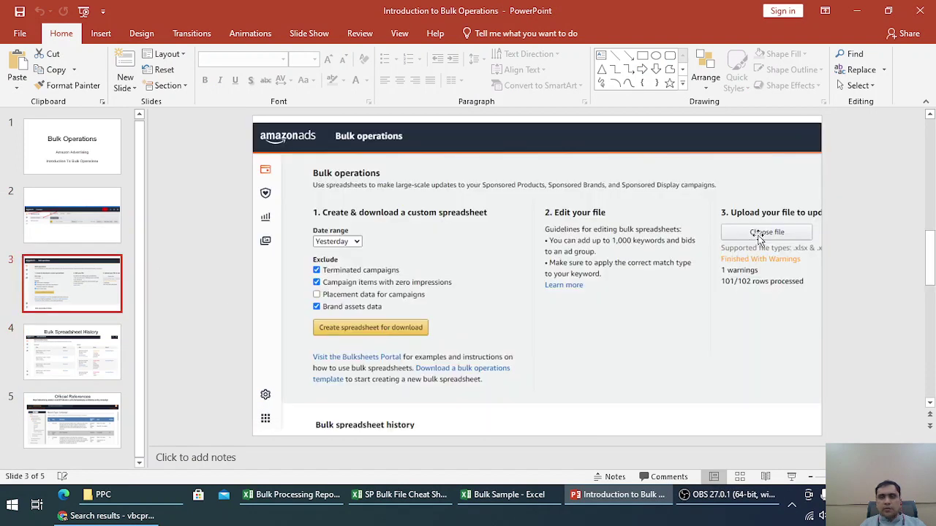
scroll(625, 329, down, 1)
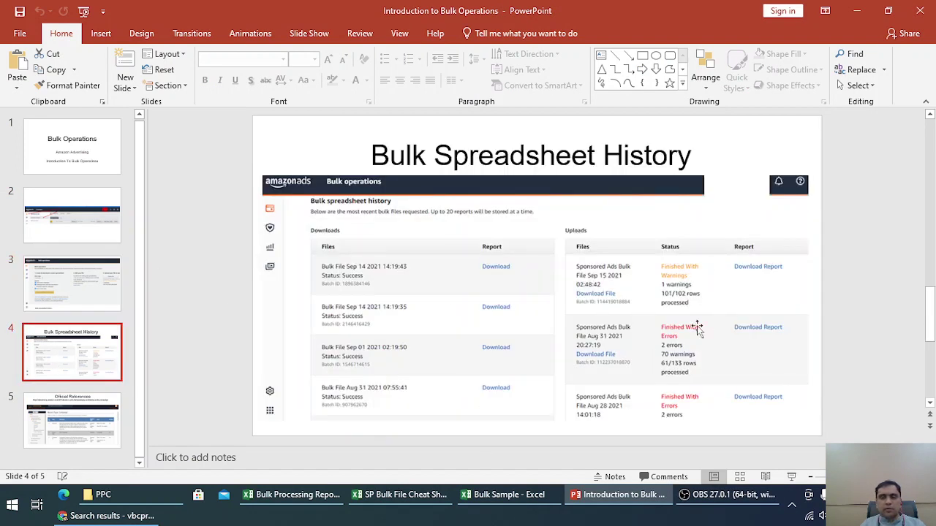
mouse_move(415, 497)
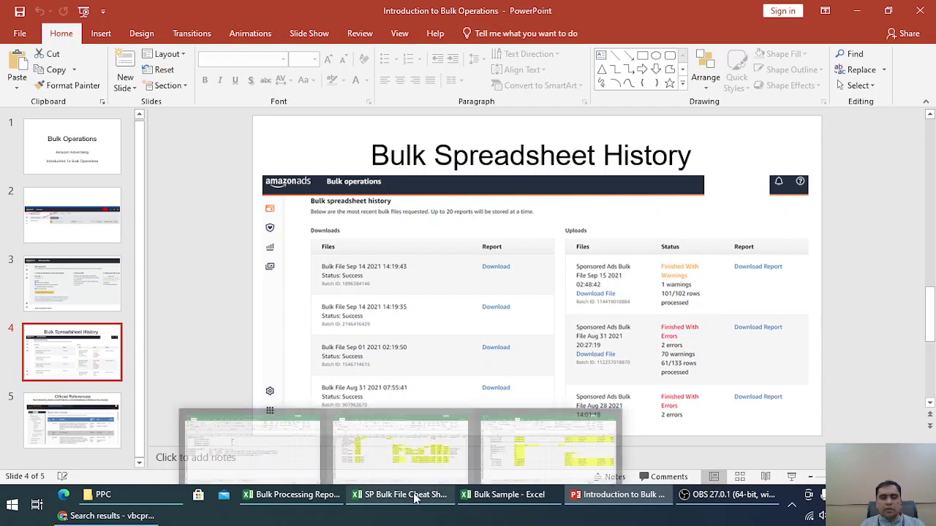
Step: Switch to the Bulk Processing Report workbook in Excel and autofit columns B and A of the Feed Processing Summary
click(288, 497)
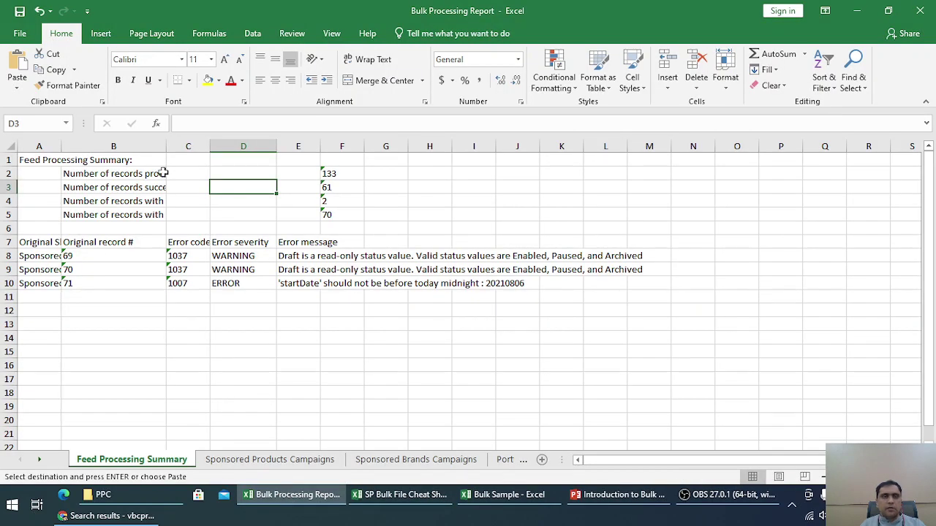
double_click(166, 147)
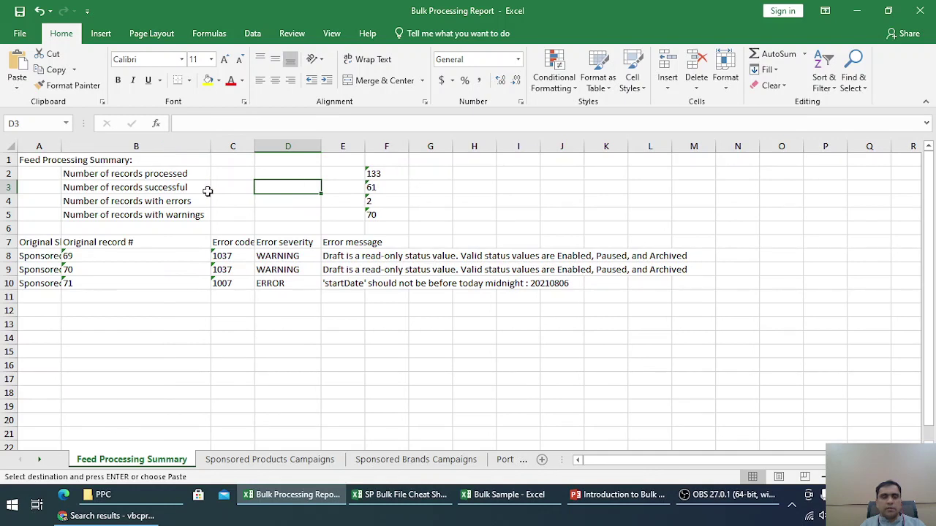
drag(106, 171, 380, 219)
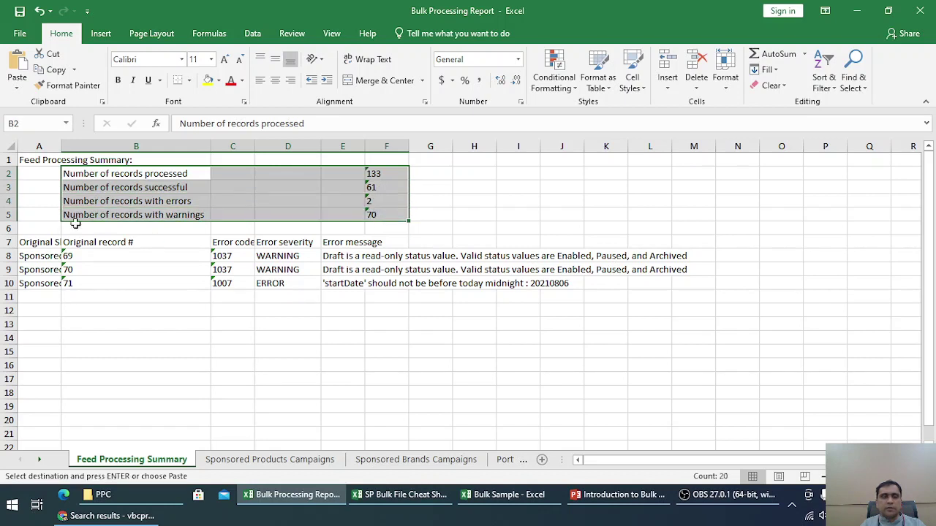
double_click(64, 146)
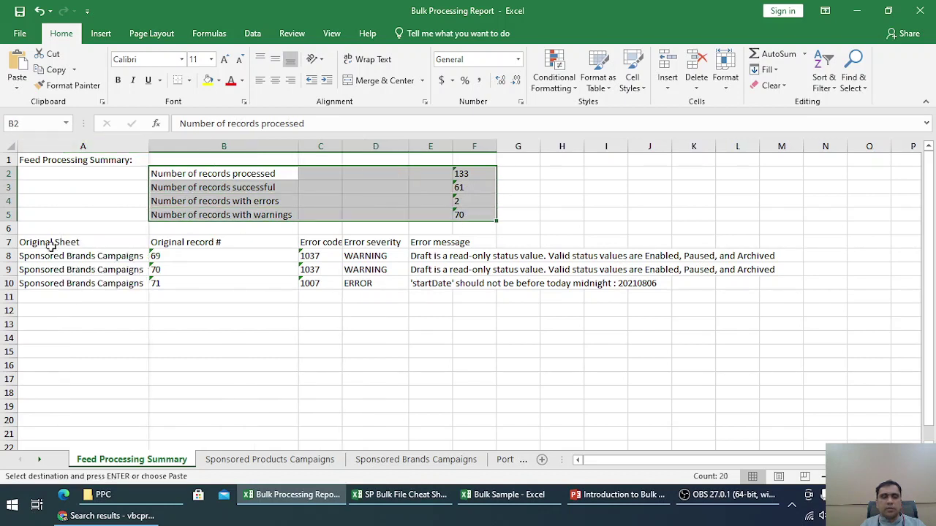
Step: Examine the error table's original sheet, record number, error severity and error message columns in rows 7 to 10
drag(50, 247, 55, 285)
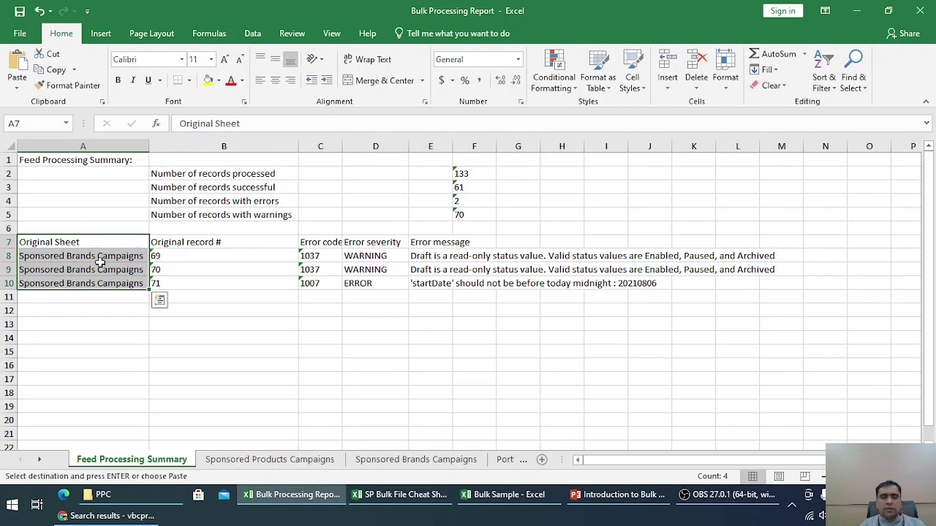
mouse_move(100, 263)
mouse_down()
mouse_move(100, 292)
mouse_move(100, 253)
mouse_up()
click(213, 259)
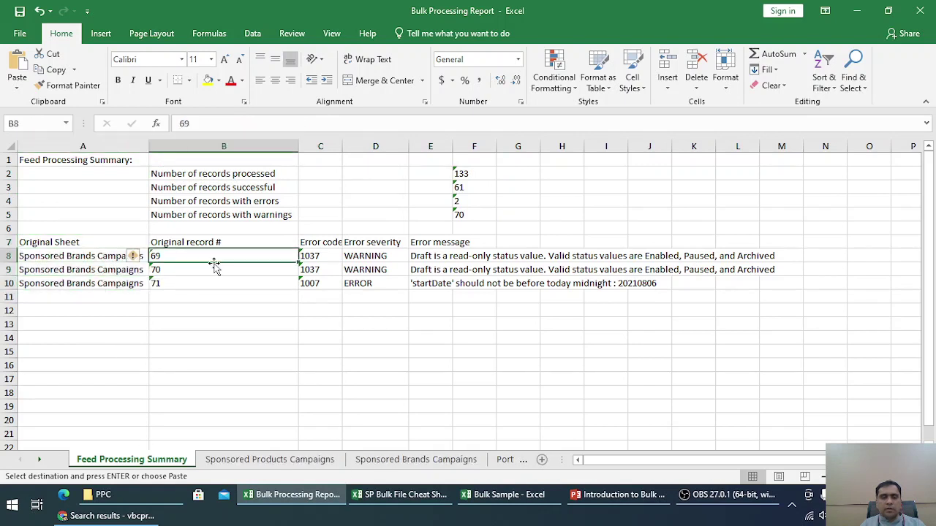
drag(209, 285, 203, 255)
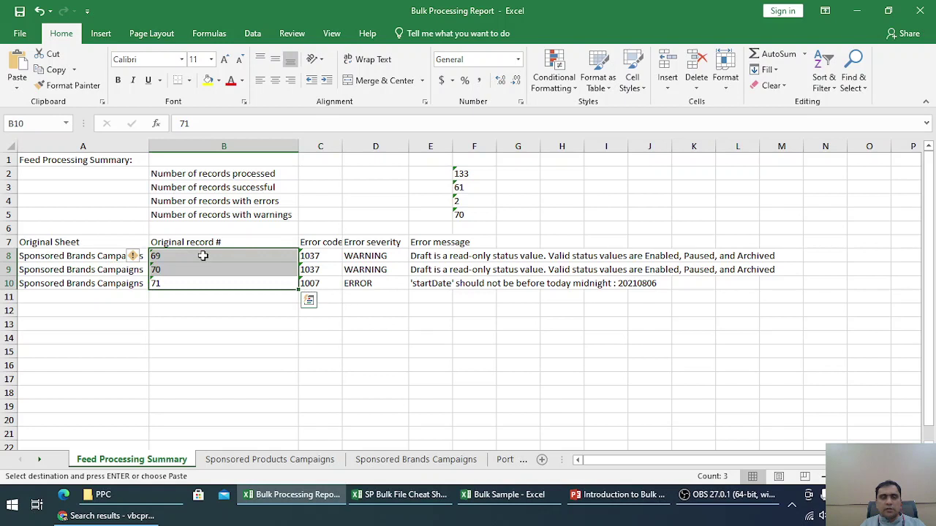
drag(310, 257, 381, 279)
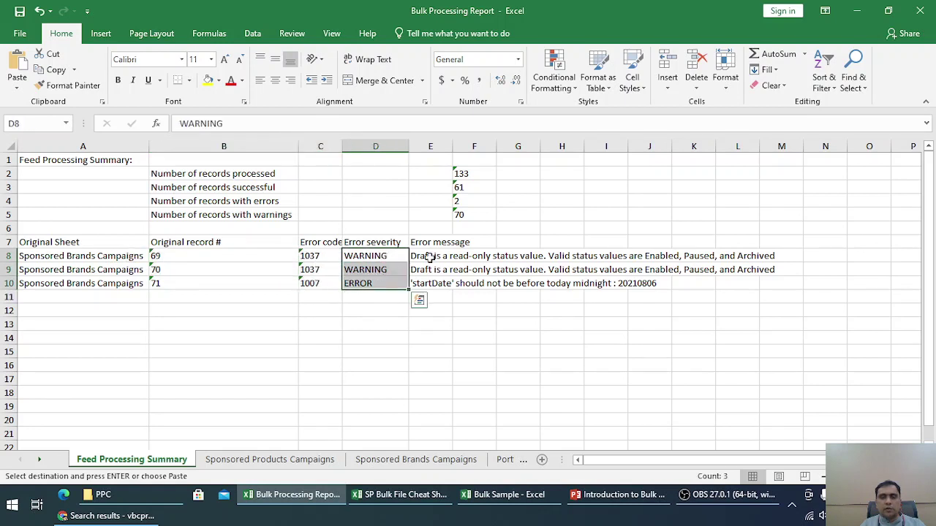
drag(430, 258, 431, 283)
click(515, 285)
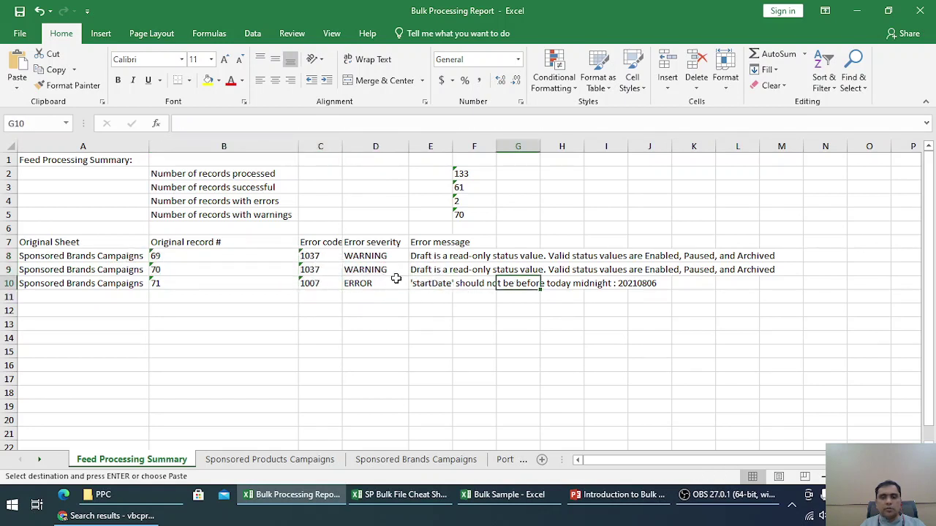
click(57, 256)
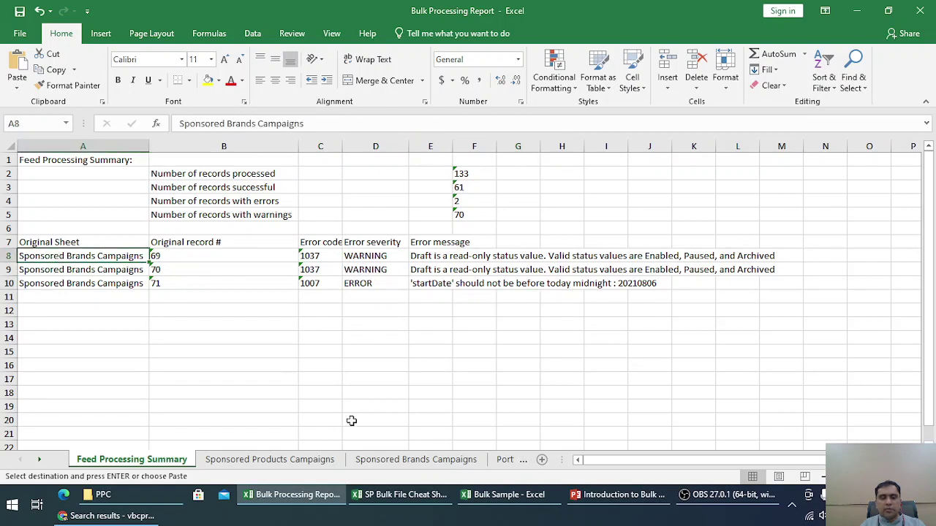
Step: Open the report's Sponsored Brands Campaigns sheet and autofit columns A through E to show their full contents
click(281, 460)
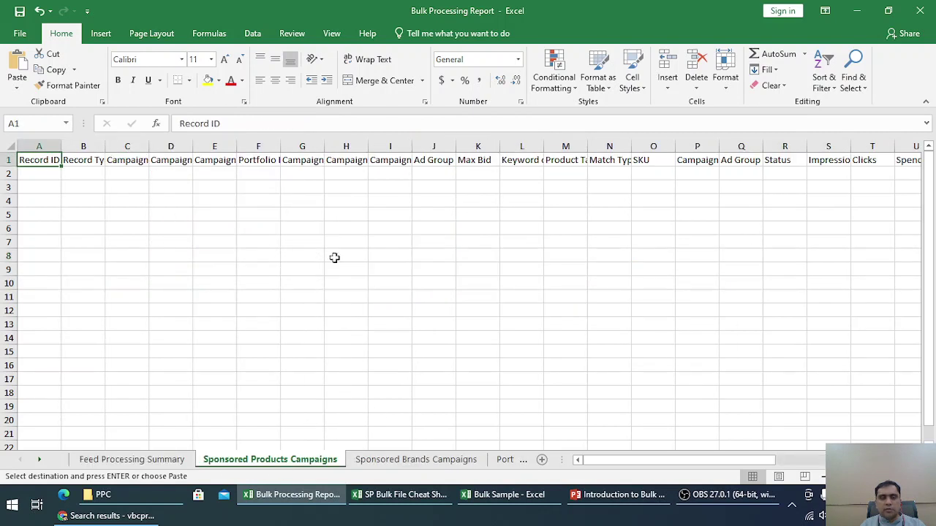
click(415, 459)
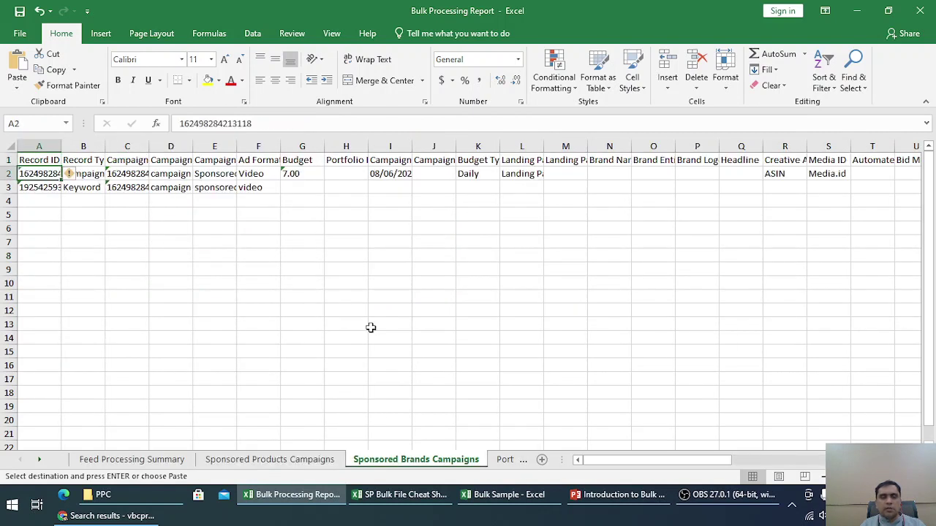
click(380, 267)
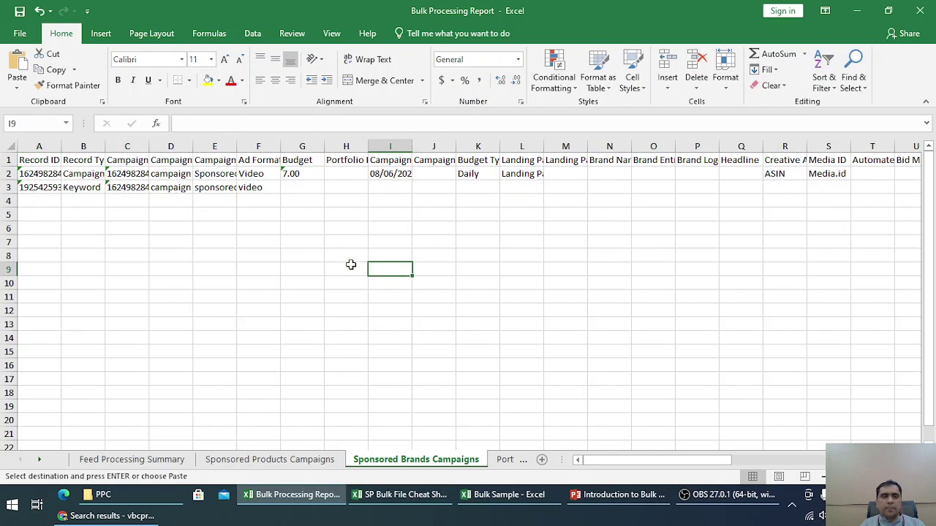
double_click(61, 140)
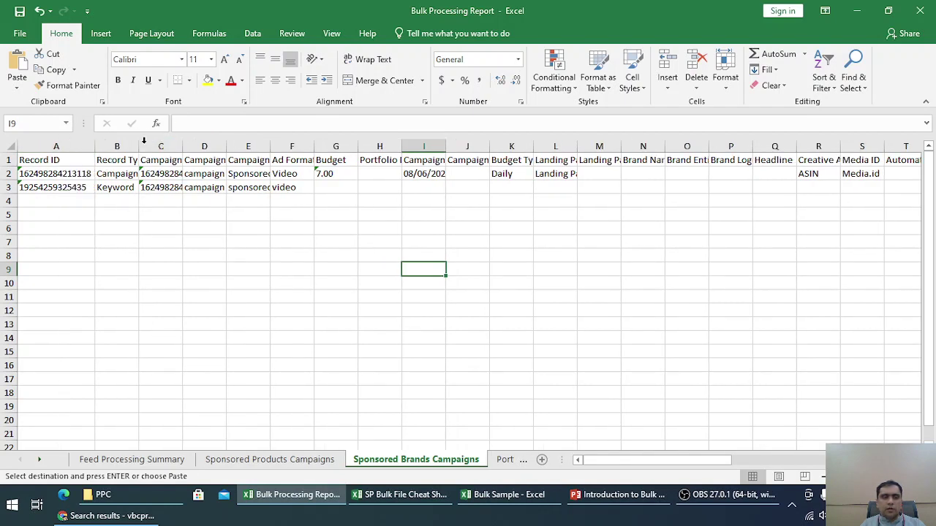
double_click(141, 141)
double_click(196, 141)
double_click(272, 141)
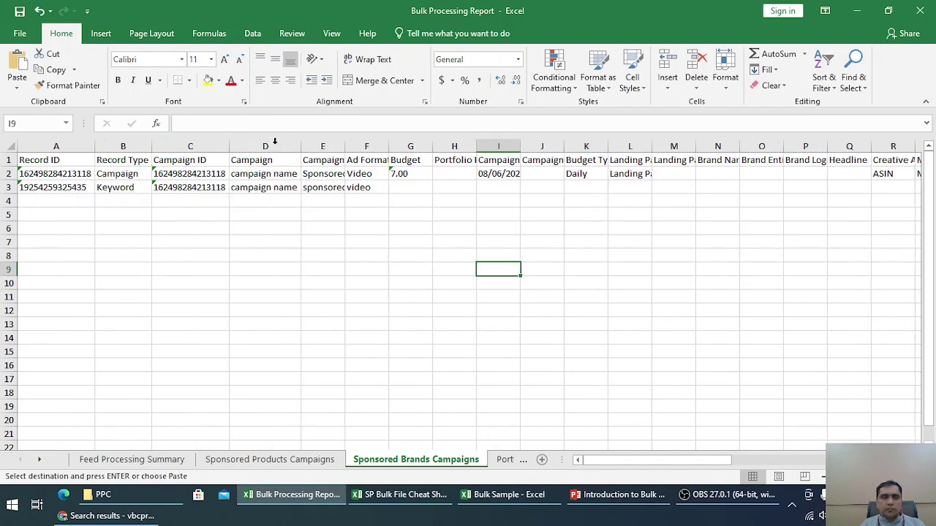
double_click(346, 143)
drag(652, 461, 829, 461)
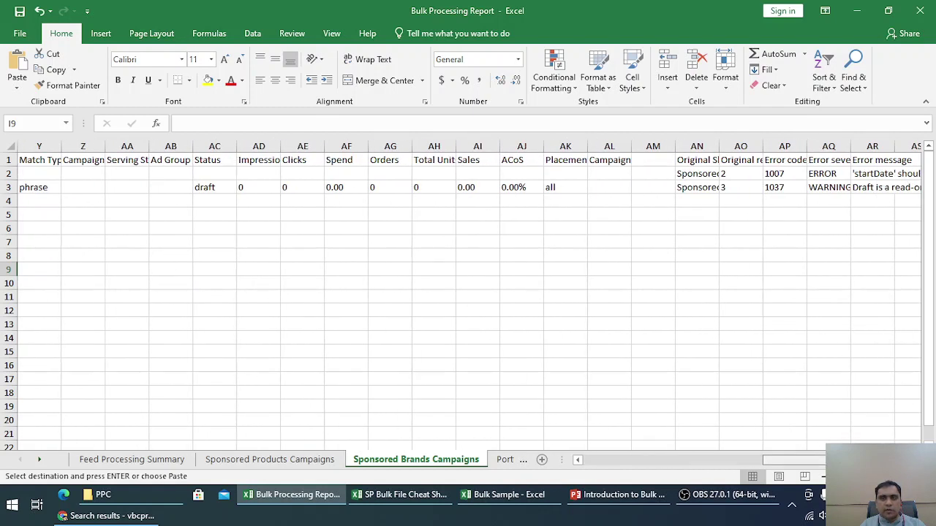
Step: Autofit the Original Sheet column and examine the record number, error code, severity and message of the row 2 error
double_click(719, 145)
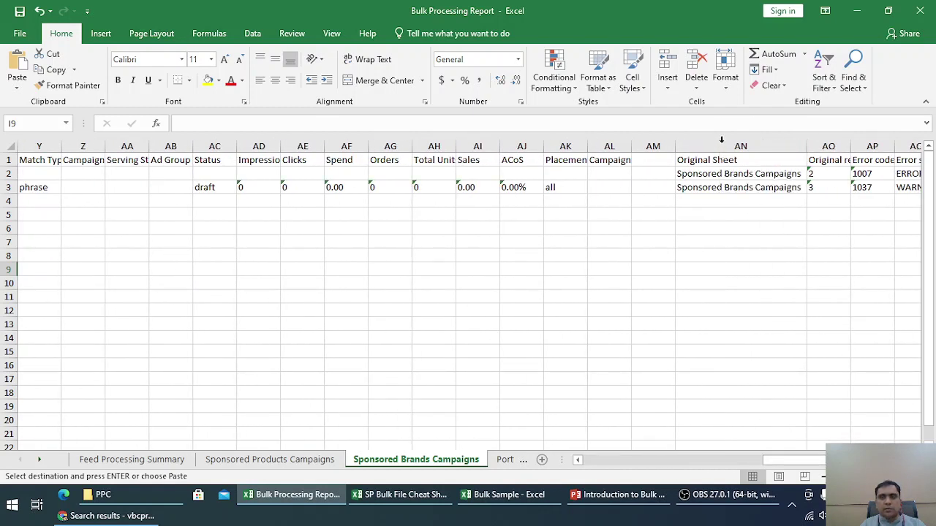
click(738, 180)
click(844, 178)
click(859, 180)
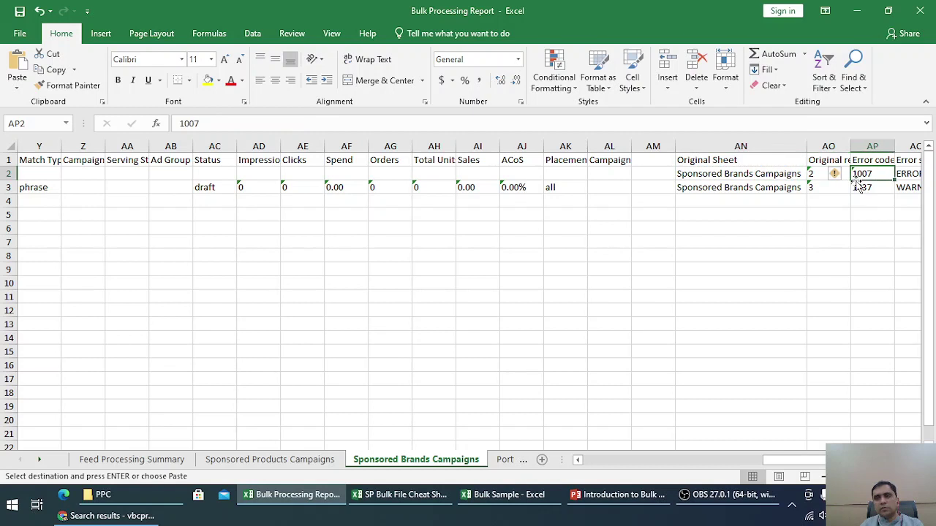
key(Right)
key(Right)
key(Right)
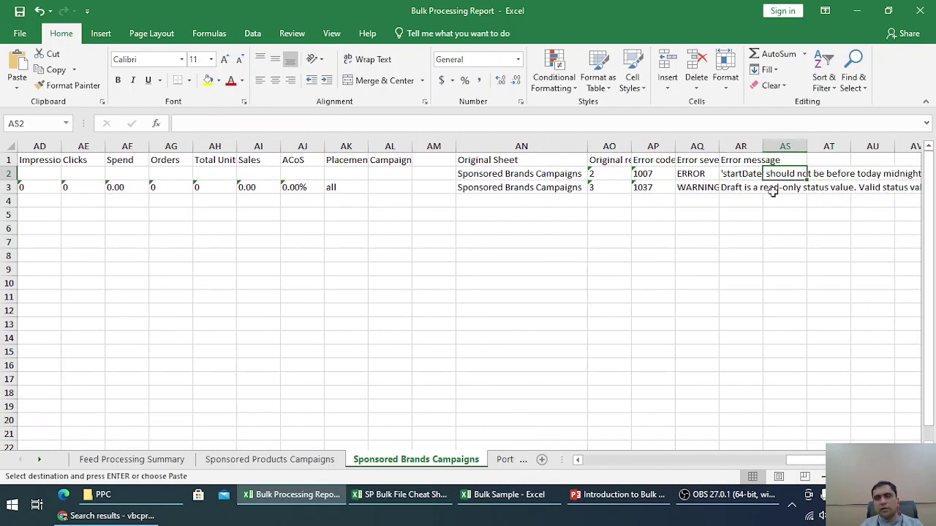
key(Right)
key(Right)
key(Right)
key(Right)
key(Right)
click(624, 174)
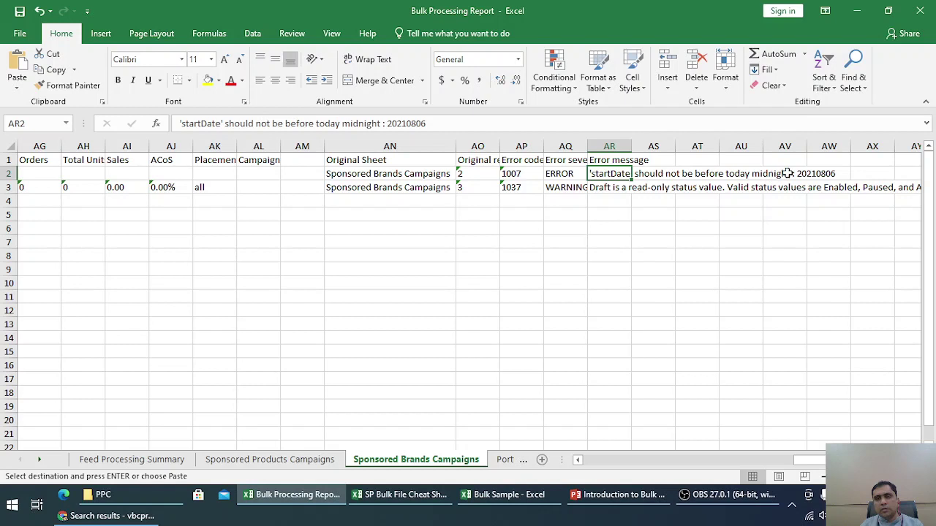
Step: Compare the error severity and error message entries in rows 2 and 3 of the Sponsored Brands Campaigns sheet
key(Left)
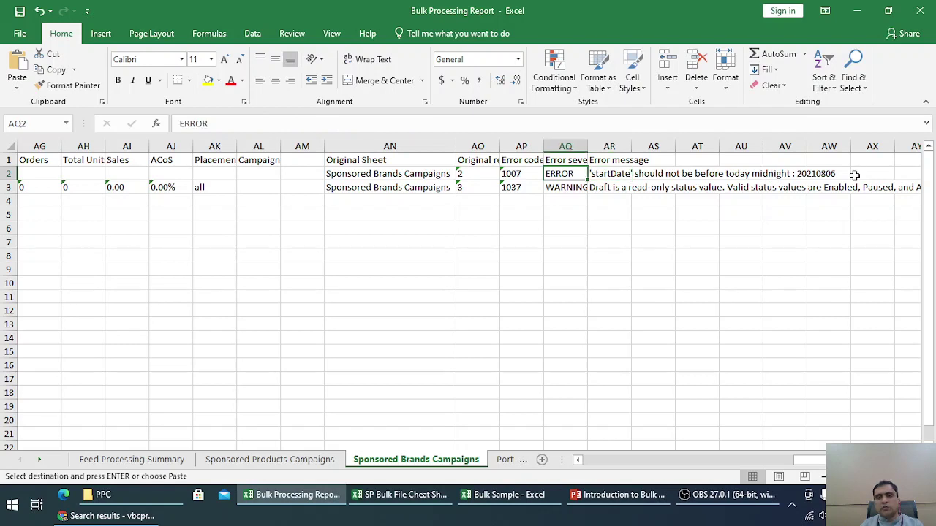
key(Right)
key(Right)
key(Left)
key(Down)
key(Left)
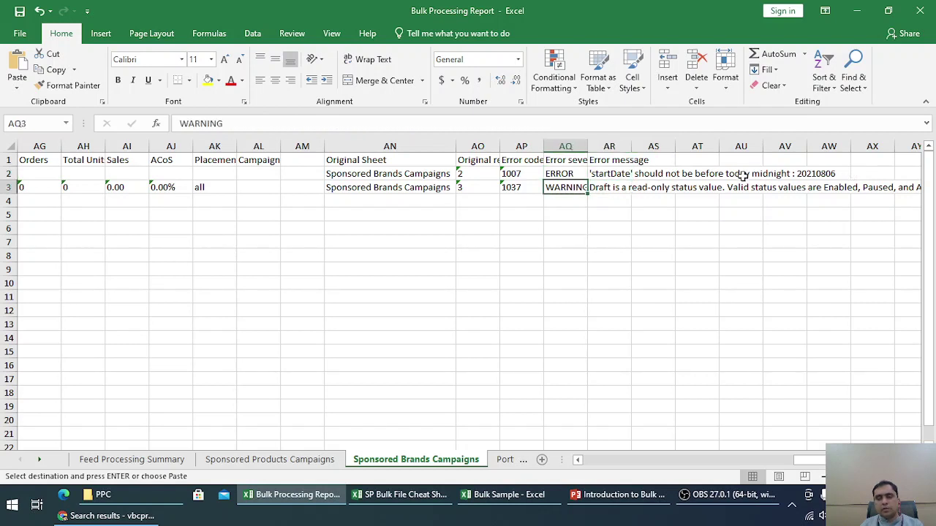
key(Right)
key(Right)
key(Right)
key(Right)
Step: Look back along row 3 from the error message columns to the Portfolio ID column
key(Left)
key(Left)
key(Left)
key(Left)
key(Left)
key(Left)
key(Left)
key(Left)
key(Left)
key(Left)
key(Left)
key(Left)
key(Left)
key(Left)
key(Left)
key(Left)
key(Left)
key(Left)
key(Left)
key(Left)
key(Left)
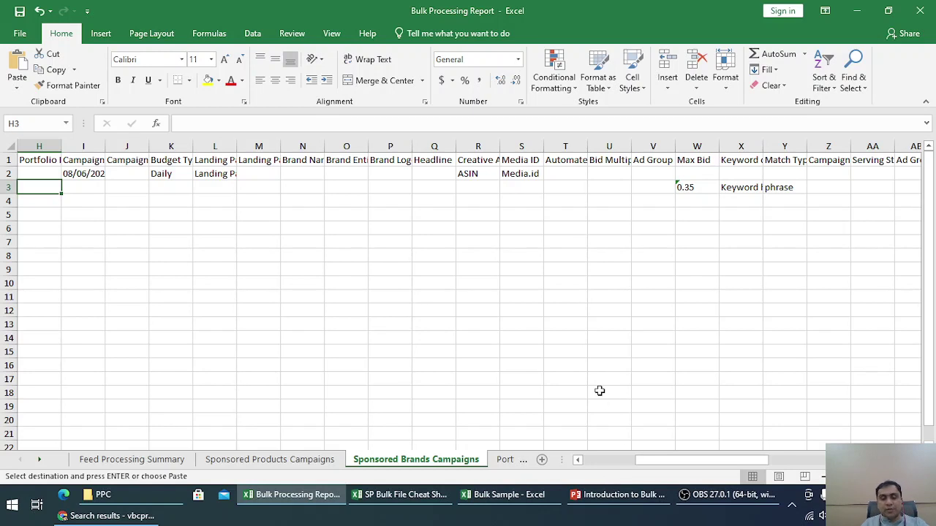
Step: Switch to the Bulk Sample workbook in Excel and permanently delete Sheet1
click(489, 496)
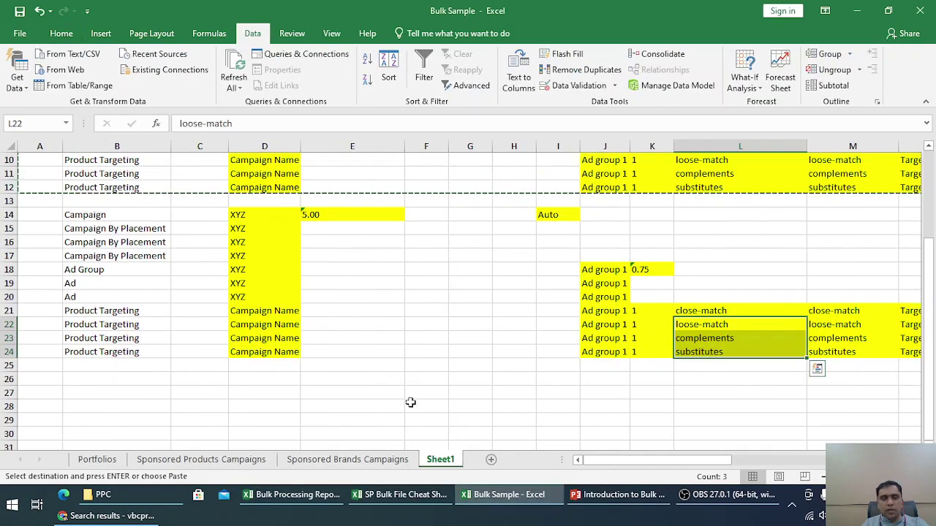
right_click(449, 460)
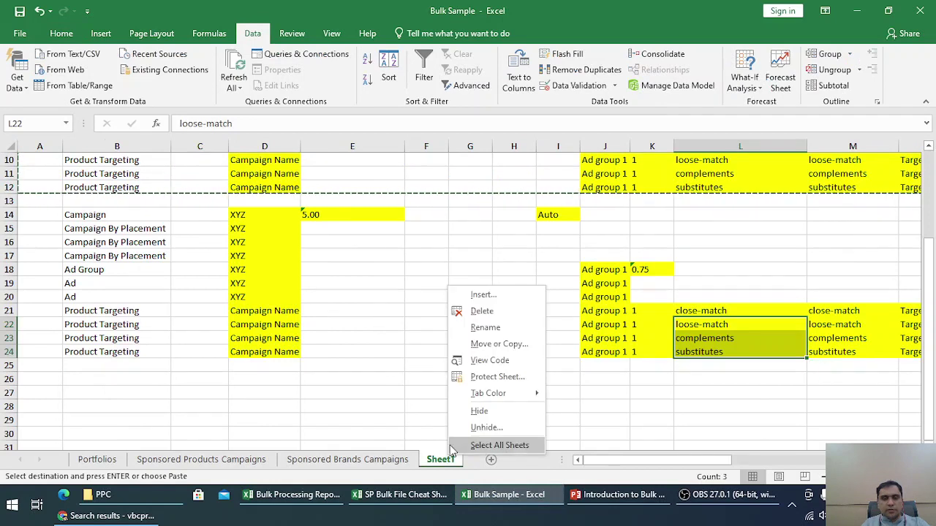
click(482, 311)
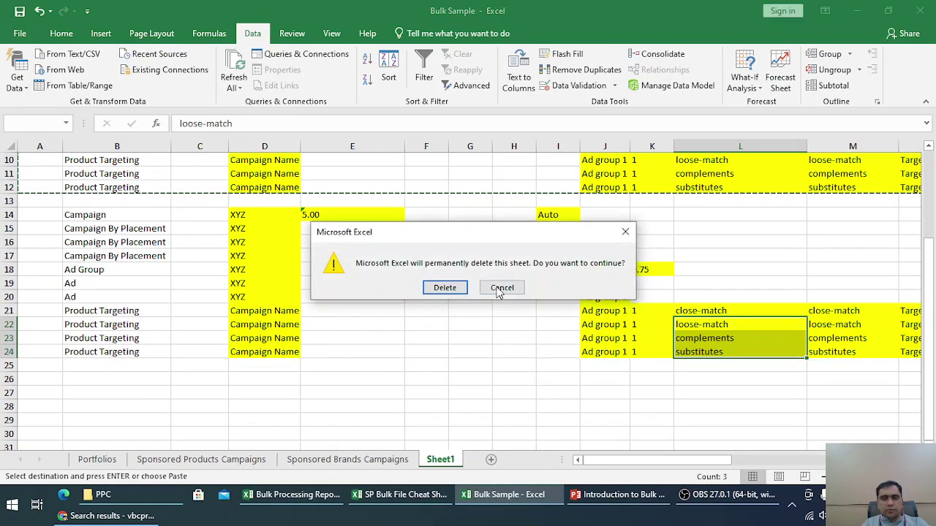
click(446, 287)
Step: Delete the added negative exact keyword rows 30 to 59 from the Sponsored Products Campaigns sheet
click(226, 460)
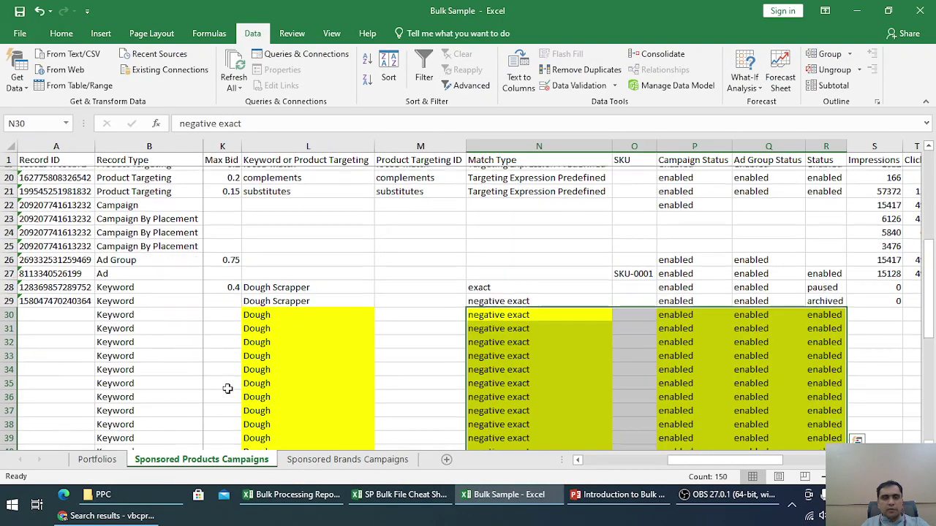
scroll(212, 380, up, 1)
scroll(212, 380, down, 1)
scroll(78, 332, down, 2)
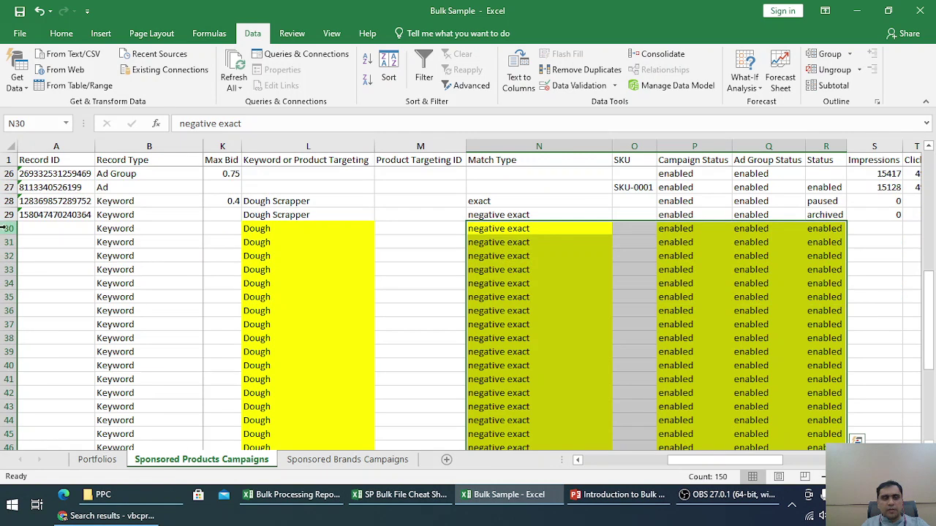
drag(3, 228, 9, 427)
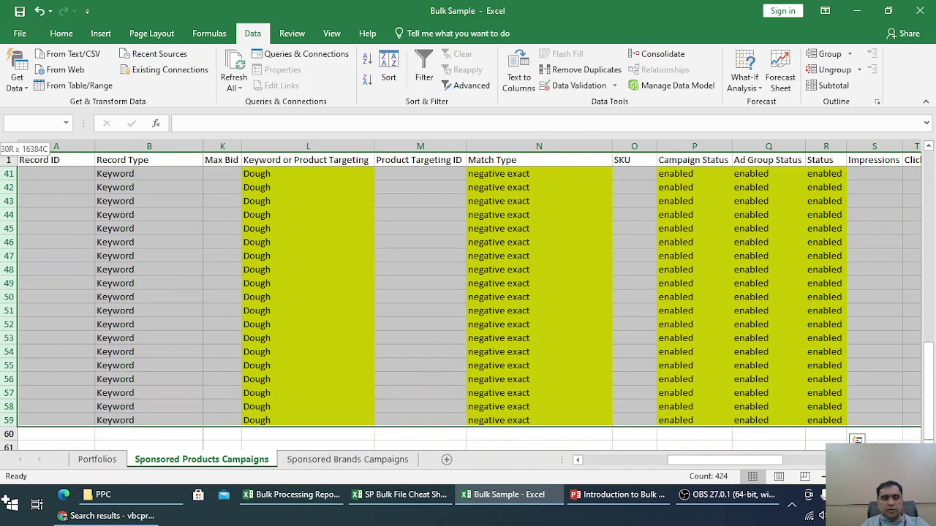
key(ctrl+minus)
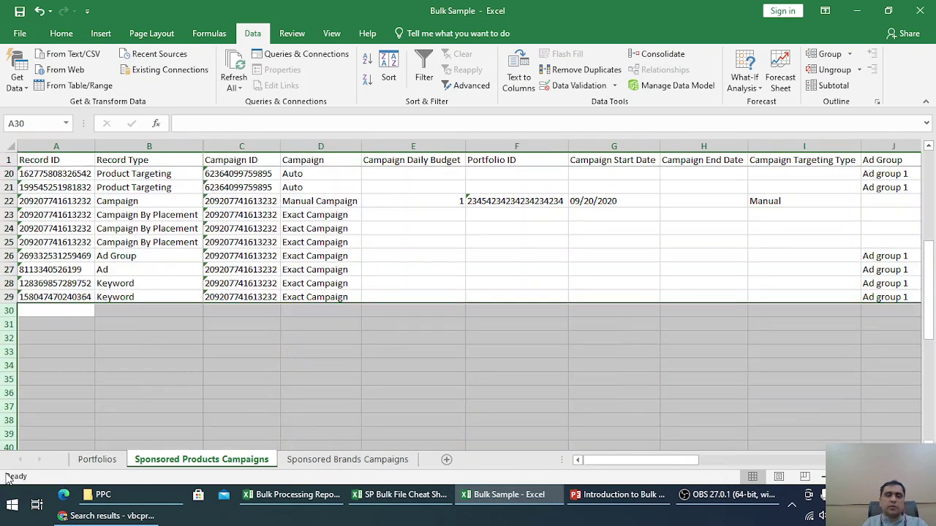
Step: Run the PERSONAL.XLSB!Bulk1_addcolums macro on the Sponsored Products Campaigns sheet with the Campaign ID header cell selected
scroll(231, 231, up, 6)
click(270, 200)
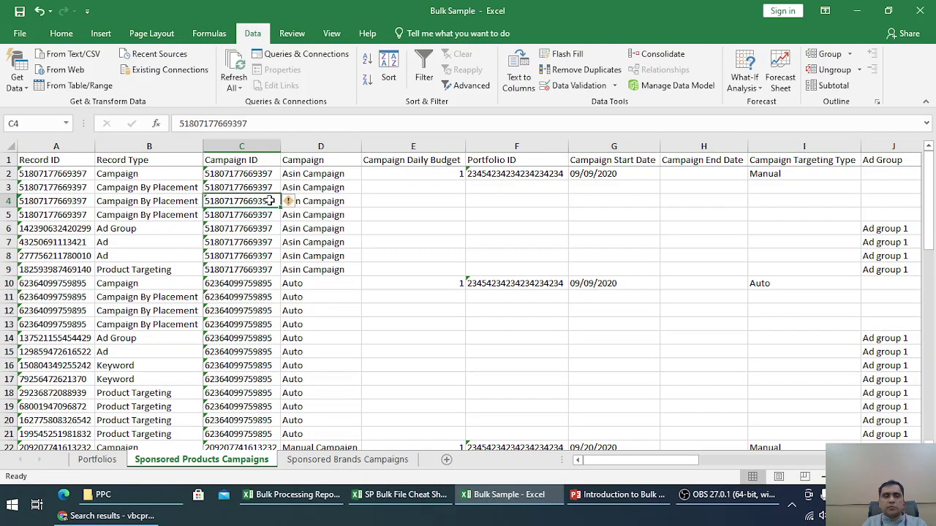
click(276, 163)
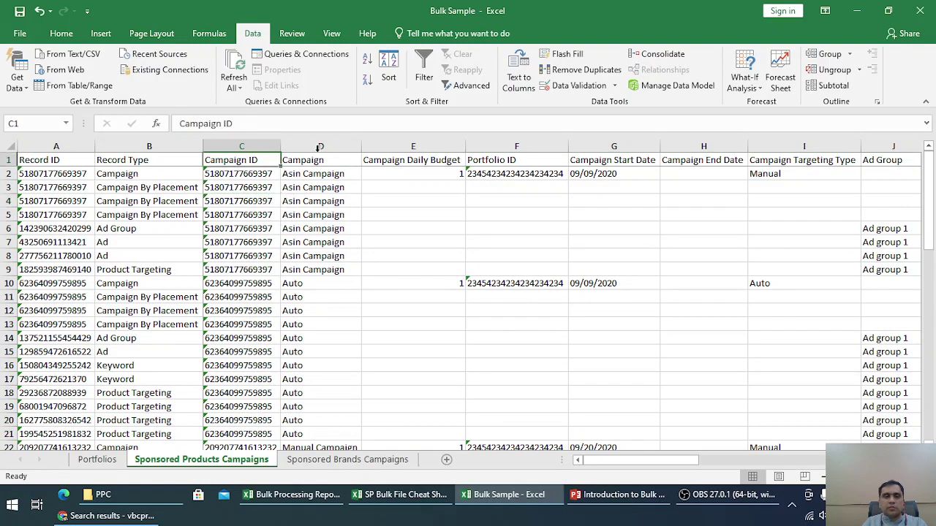
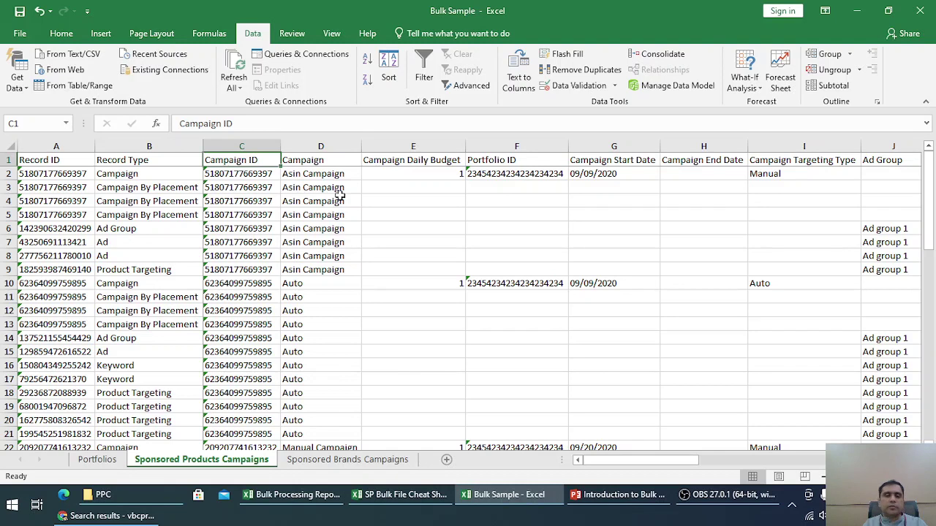
click(331, 33)
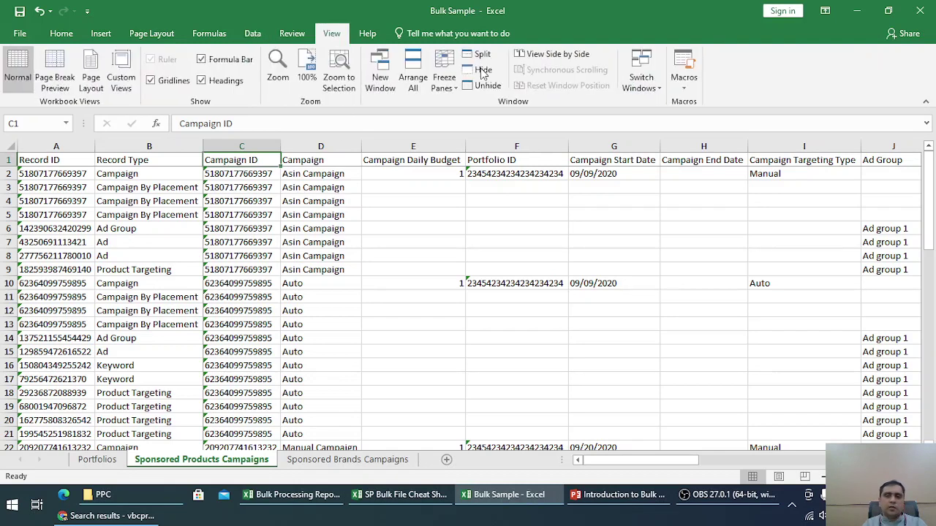
click(687, 86)
click(700, 103)
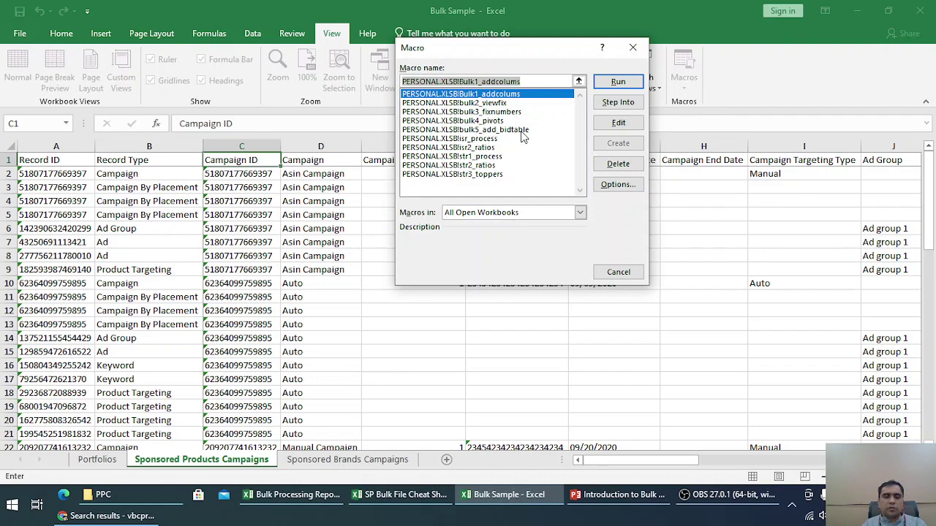
click(619, 83)
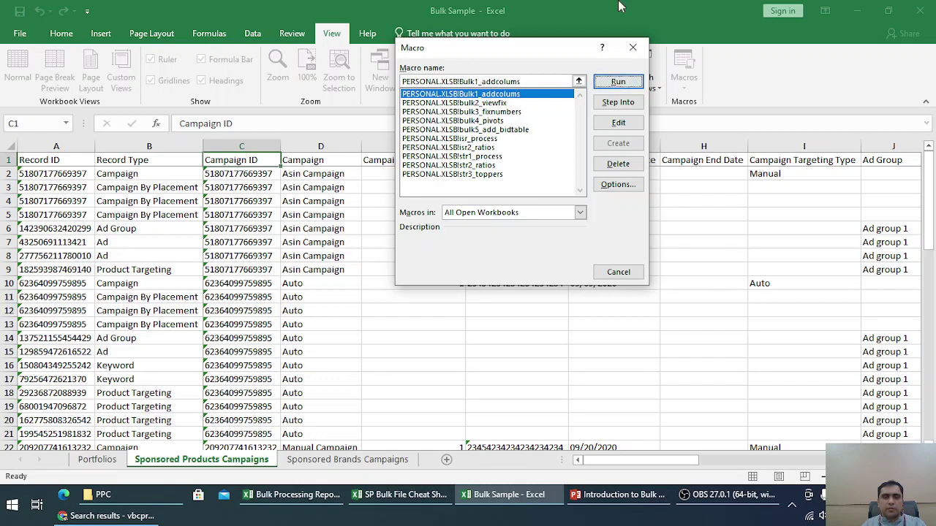
click(618, 80)
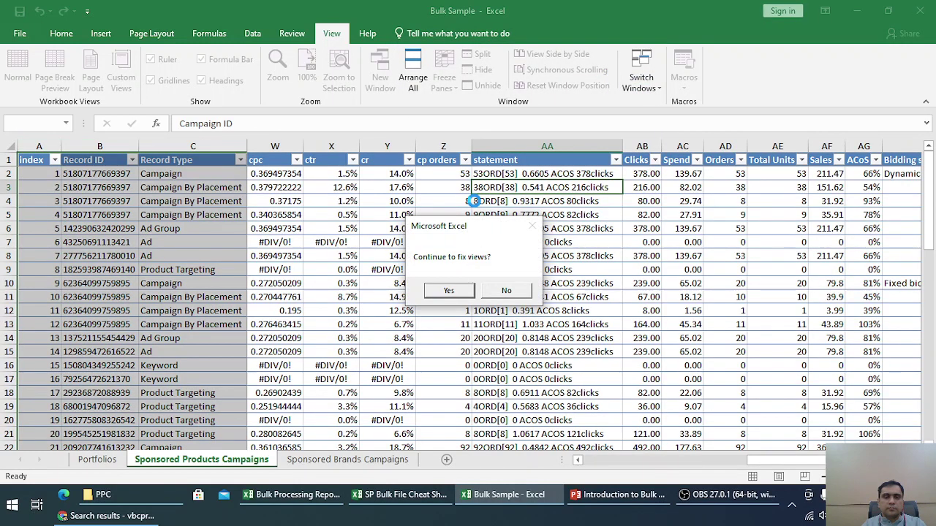
Step: Let the macro continue with fixing the views, fixing the numbers and building the campaign placement pivot
click(448, 290)
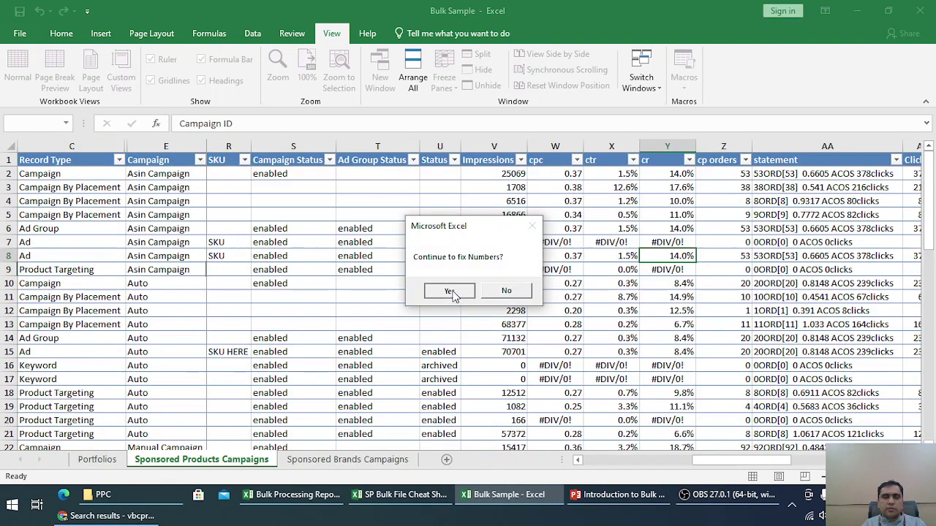
click(449, 290)
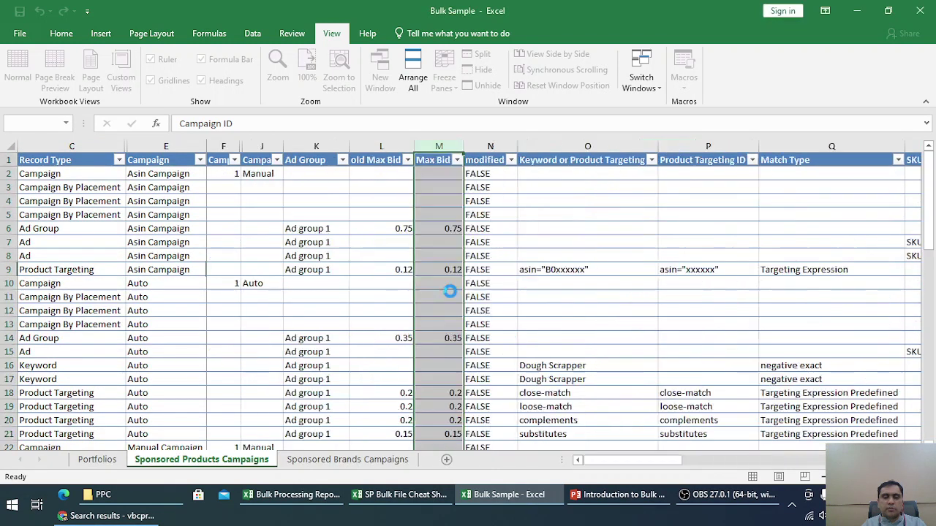
click(449, 290)
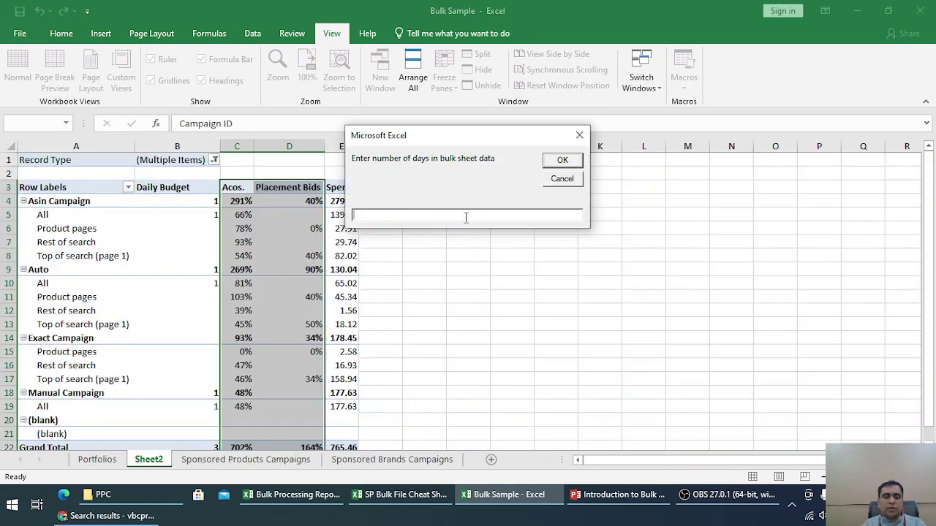
Step: Enter 10 as the number of days in the bulk sheet data and let the macro add the bid adjustment table
text(10)
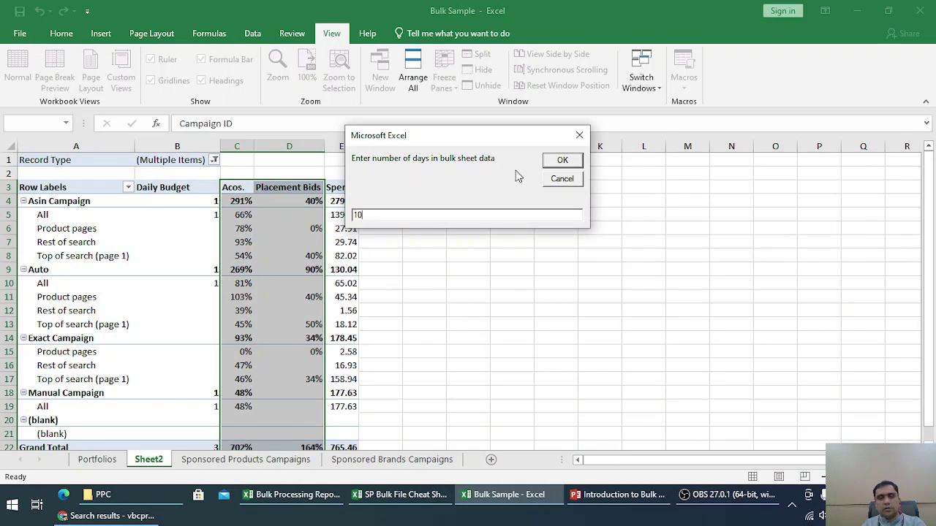
click(562, 160)
click(463, 290)
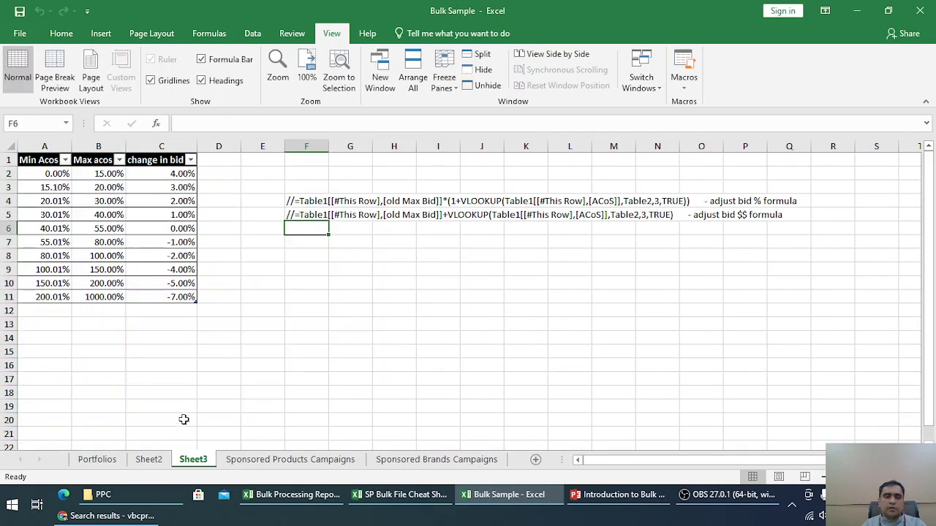
Step: Look through the Portfolios sheet, the pivot on Sheet2, the bid table on Sheet3 and the Sponsored Products Campaigns sheet
click(99, 460)
click(149, 461)
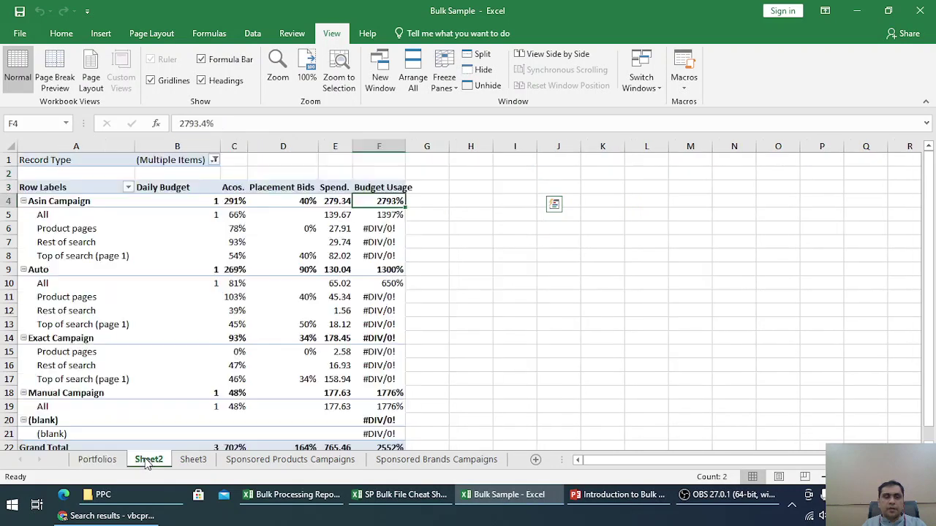
click(191, 460)
click(249, 461)
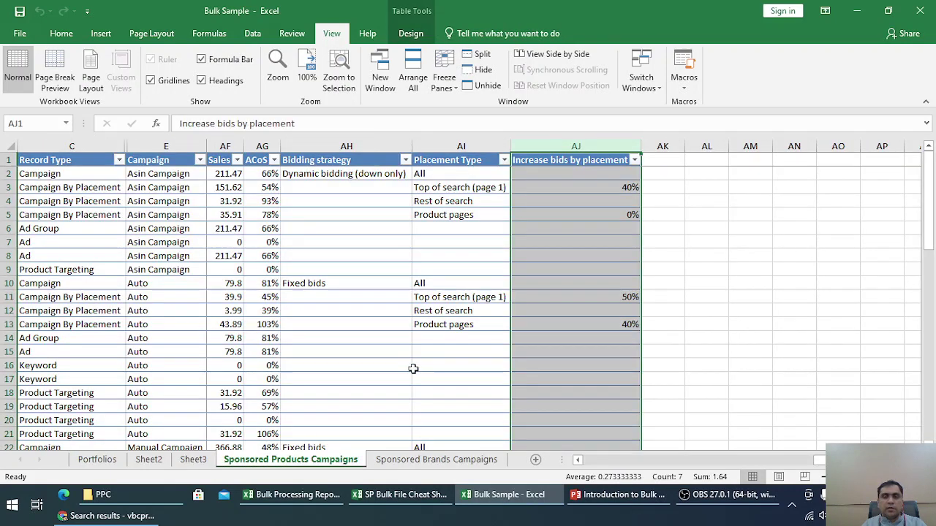
Step: Examine the formatted campaign table's ad group, old Max Bid, Max Bid and modified columns
scroll(468, 292, left, 10)
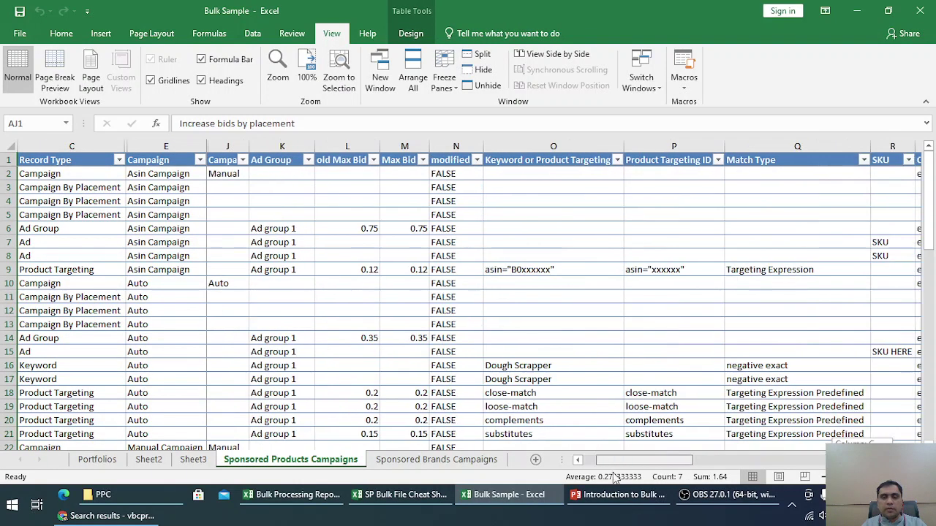
click(277, 296)
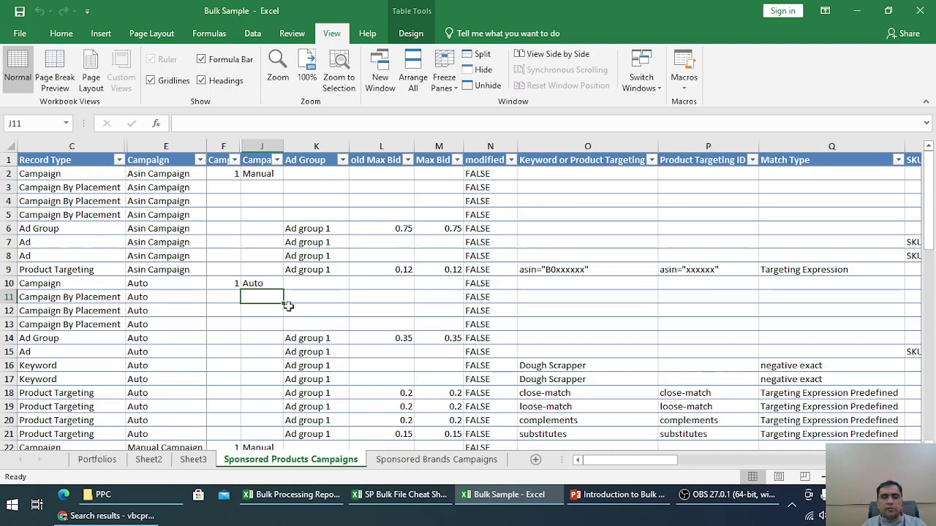
click(409, 365)
scroll(411, 363, down, 5)
scroll(411, 363, up, 5)
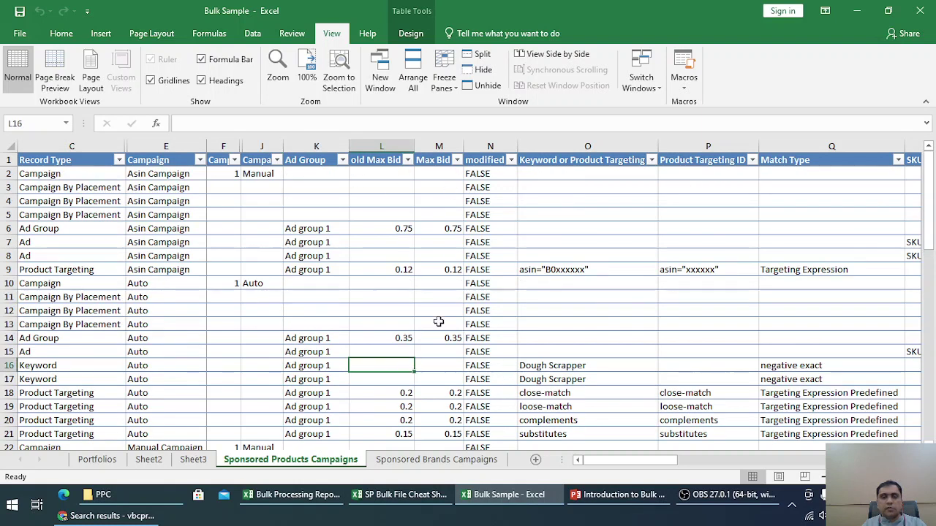
drag(622, 461, 595, 464)
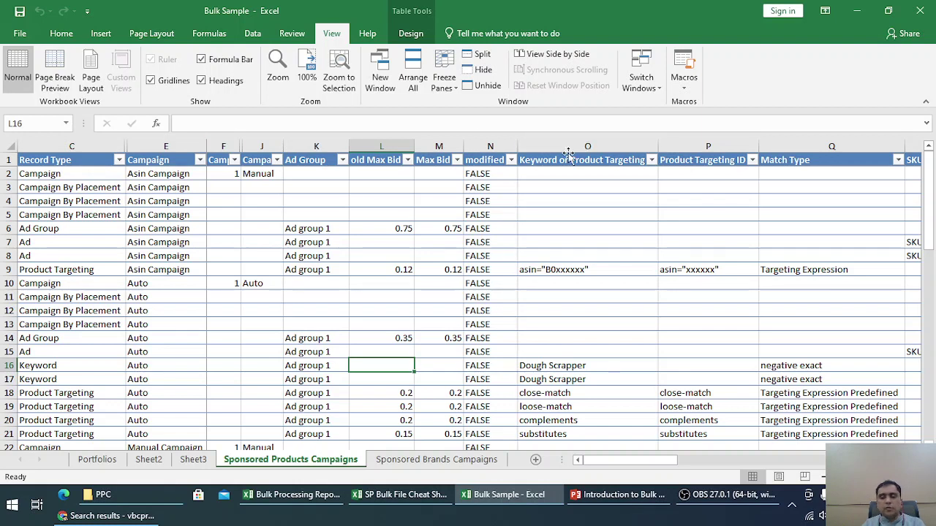
Step: Inspect row 16 of the campaign table across the columns from Record Type to old Max Bid
key(Left)
key(Left)
key(Left)
key(Left)
key(Left)
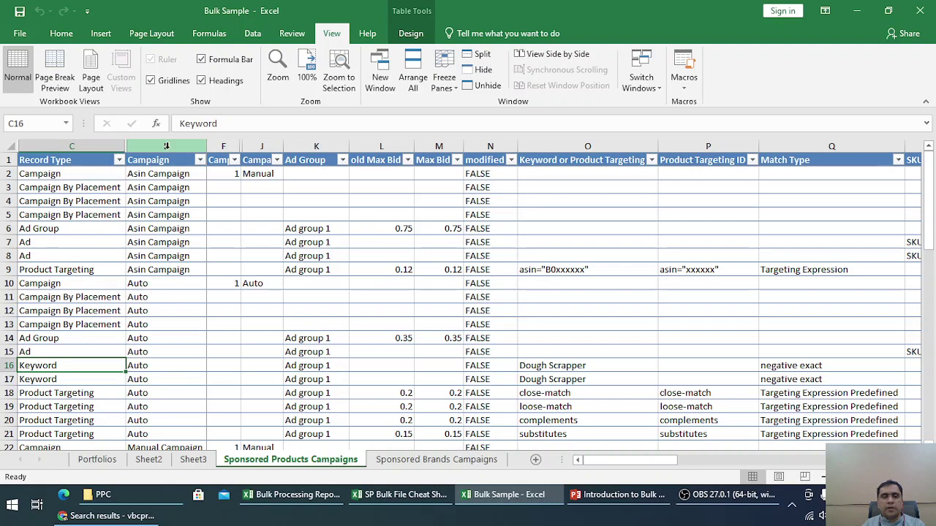
key(Right)
key(Right)
key(Left)
key(Left)
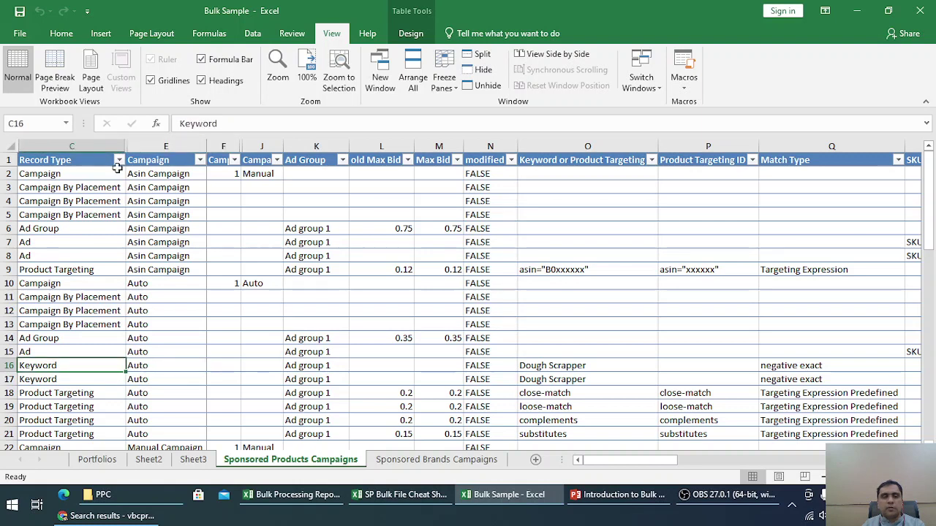
key(Right)
key(Right)
key(Right)
key(Right)
key(Right)
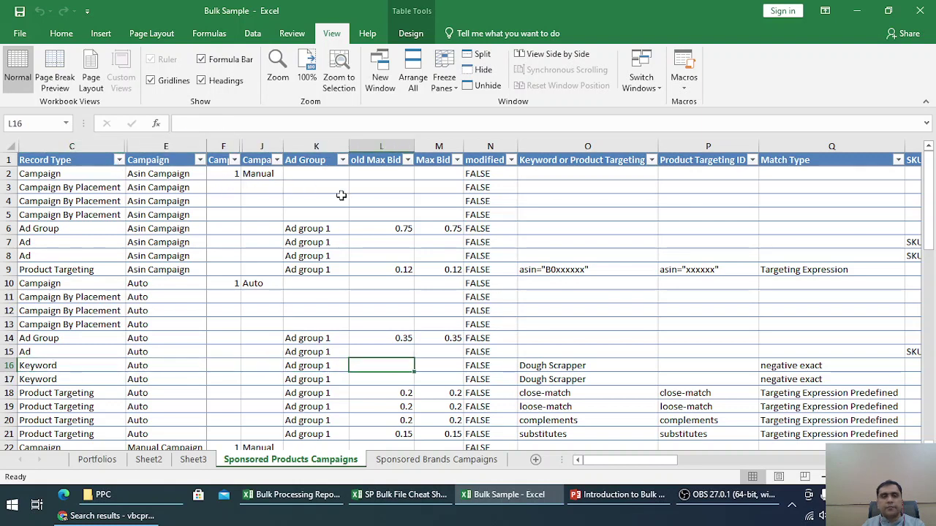
Step: Set the Max Bid of the Asin Campaign's Ad Group row to 60 and check its modified cell
click(381, 146)
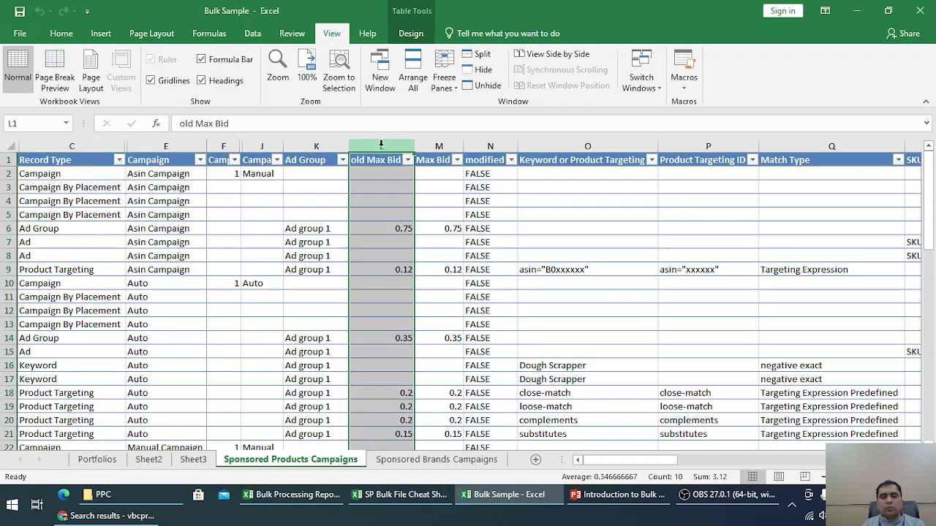
click(449, 230)
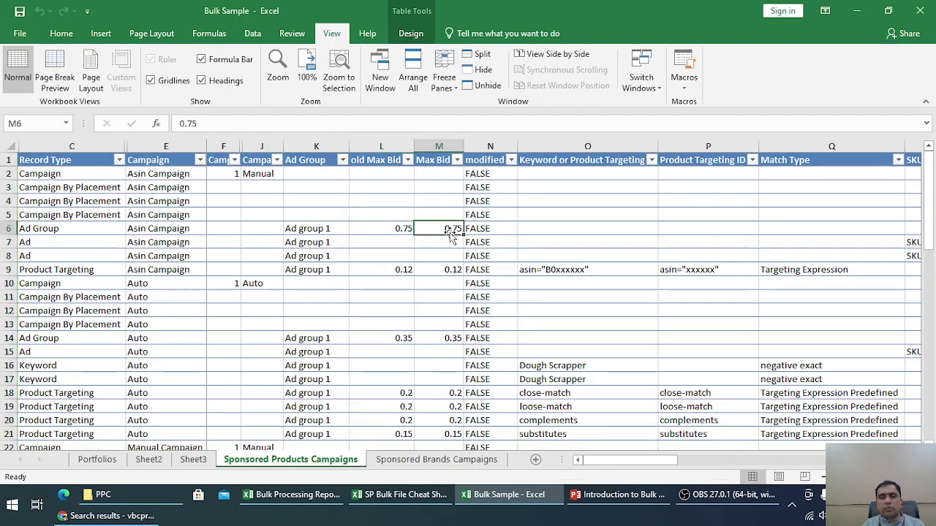
click(402, 229)
click(445, 272)
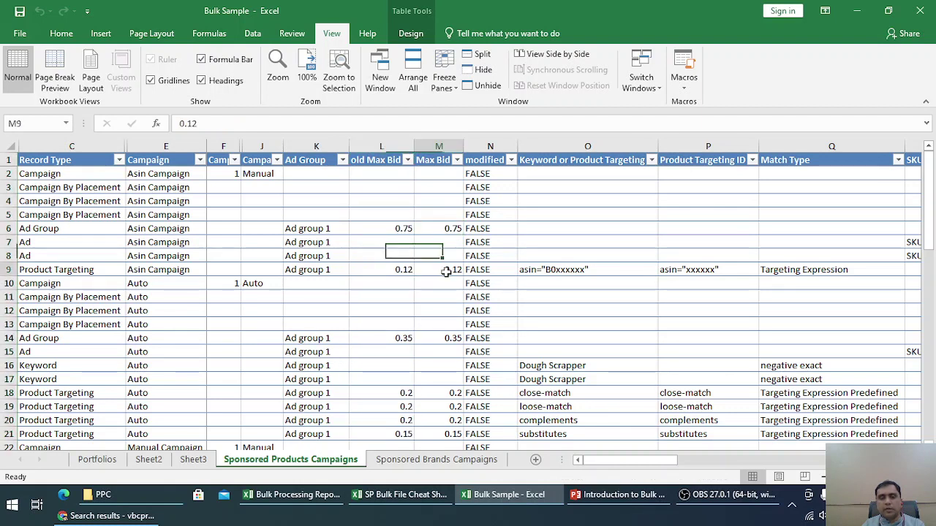
click(438, 229)
drag(486, 174, 477, 392)
click(446, 229)
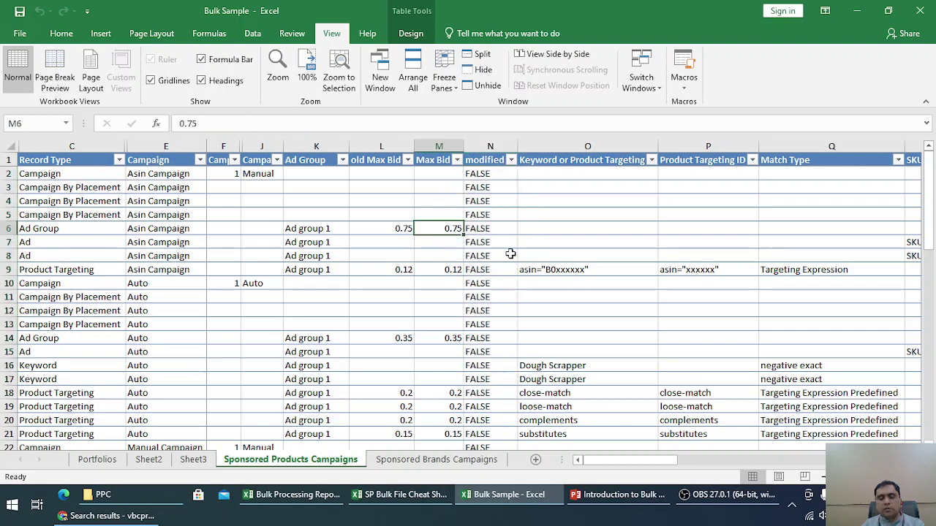
text(60)
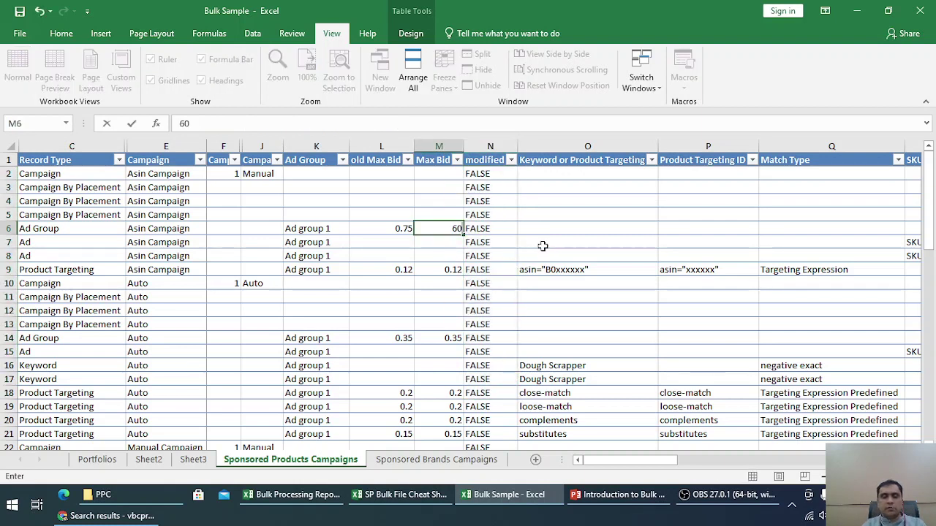
key(Return)
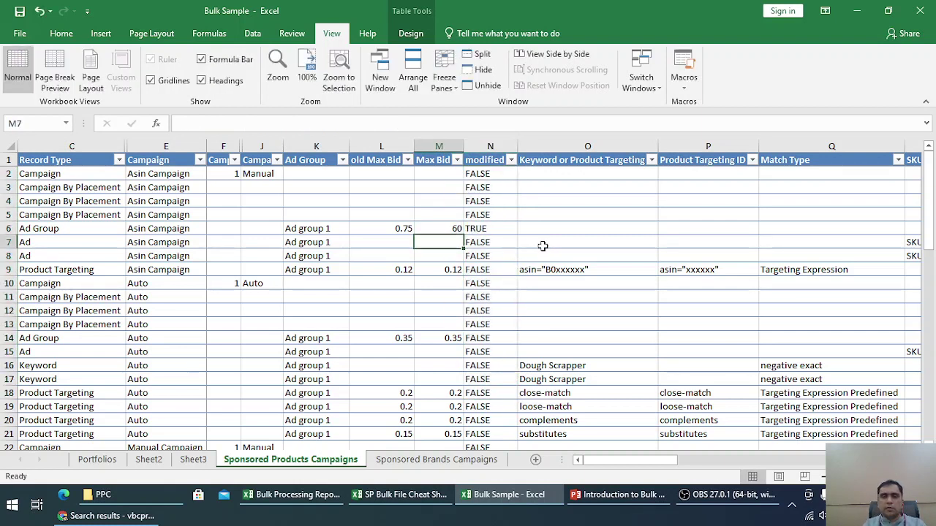
click(490, 228)
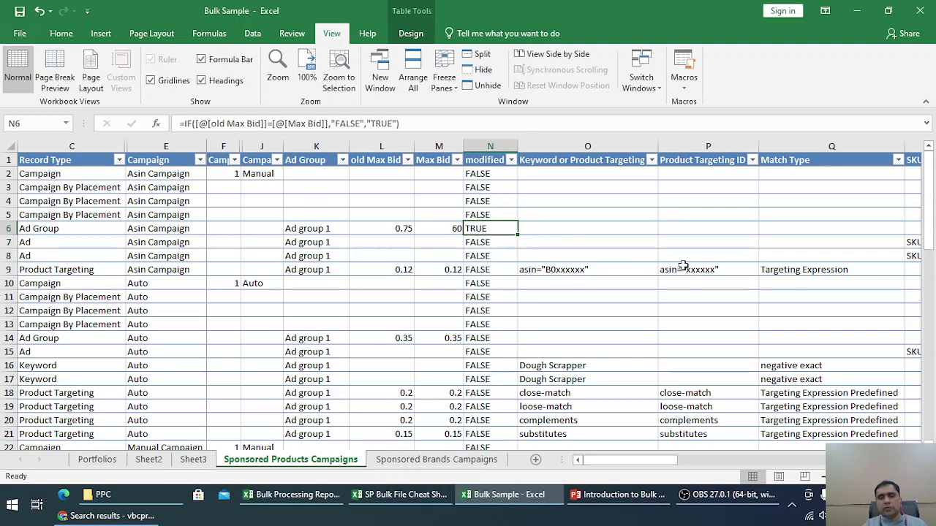
Step: Set the Max Bid of the Asin Campaign's Product Targeting row to 1 and check its modified formula
key(Down)
key(Down)
key(Down)
key(Left)
key(Left)
key(Right)
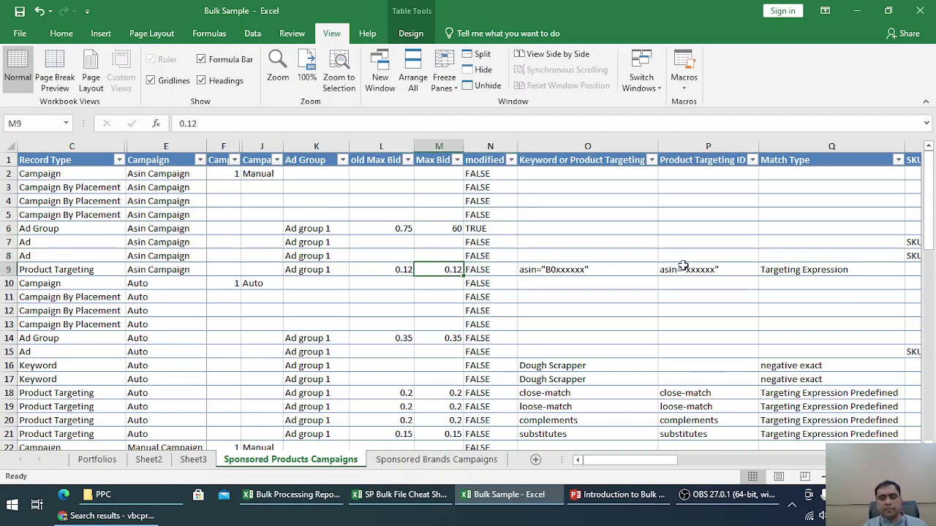
text(1)
key(Return)
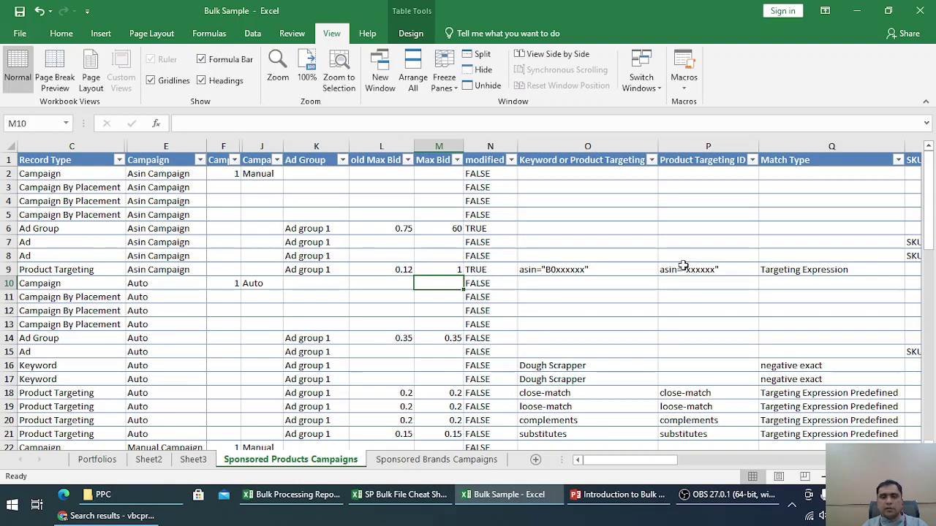
key(Up)
key(Right)
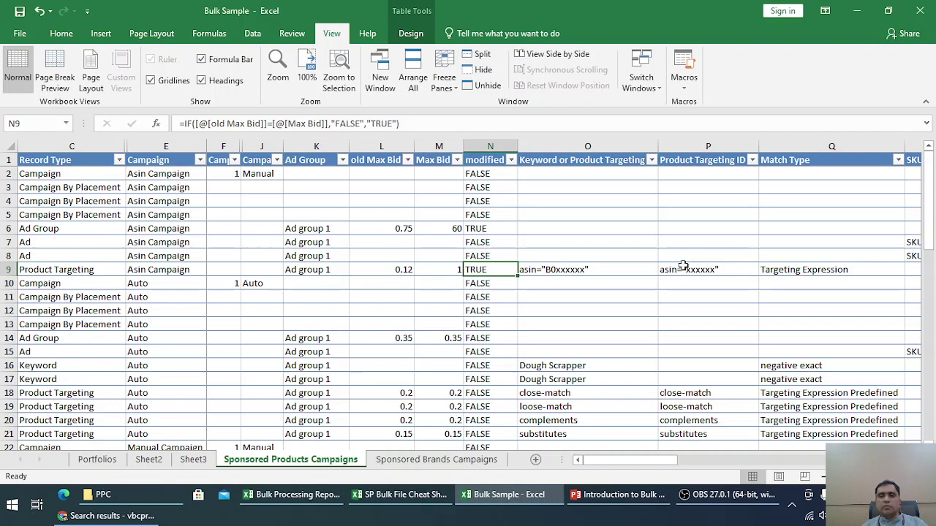
Step: Inspect row 9 of the campaign table around the Max Bid, modified, targeting and status columns
key(Right)
key(Right)
key(Right)
key(Left)
key(Left)
key(Left)
key(Left)
key(Right)
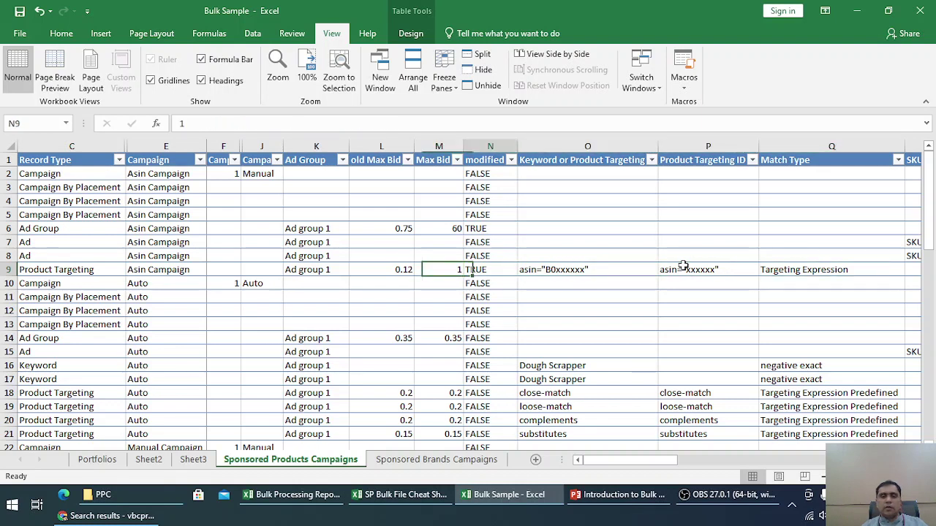
key(Right)
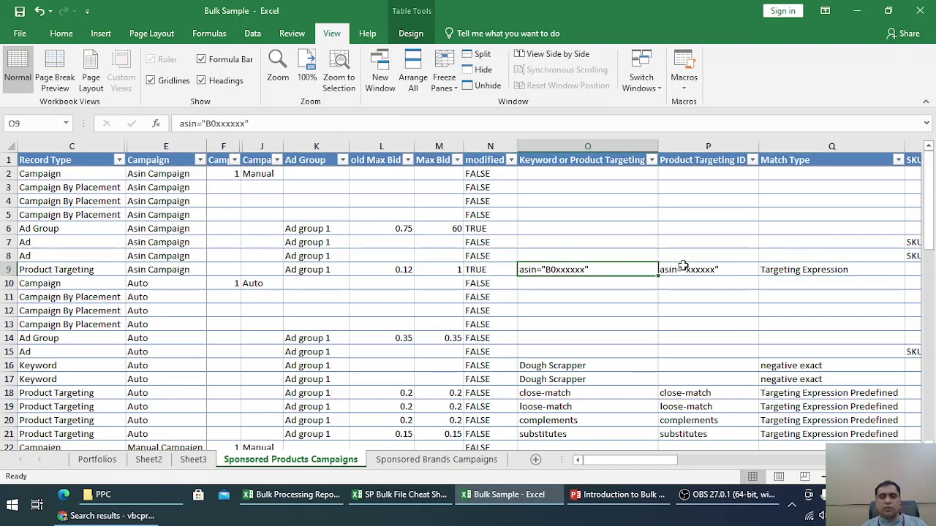
key(Left)
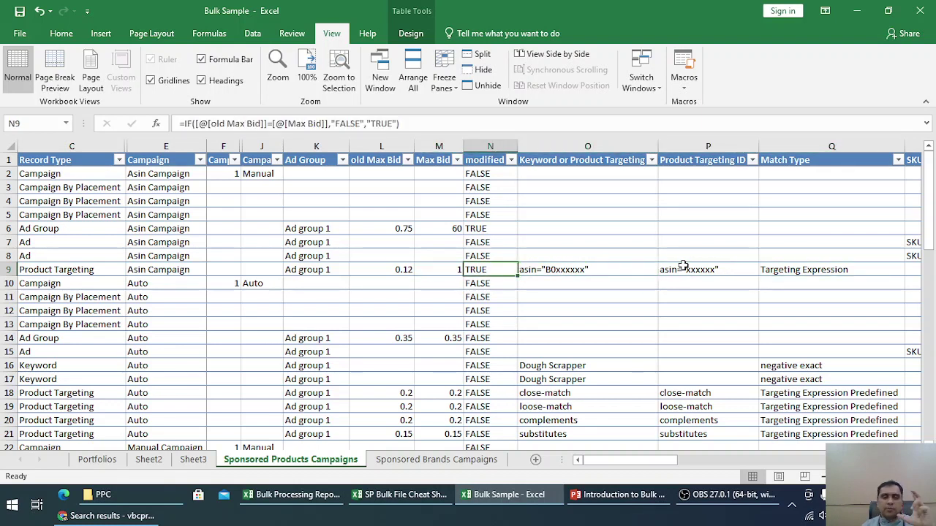
key(Right)
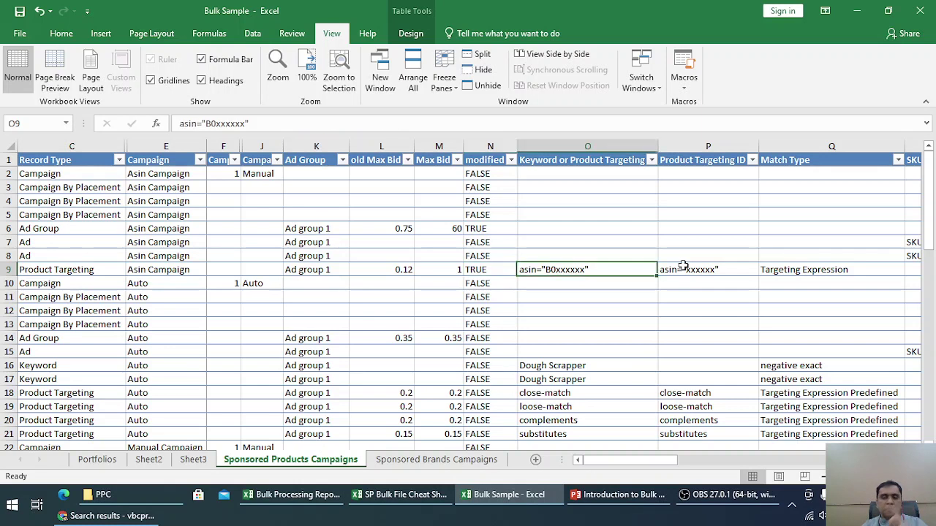
key(Right)
key(Right)
key(Right)
key(Right)
key(Left)
key(Left)
key(Left)
key(Left)
key(Right)
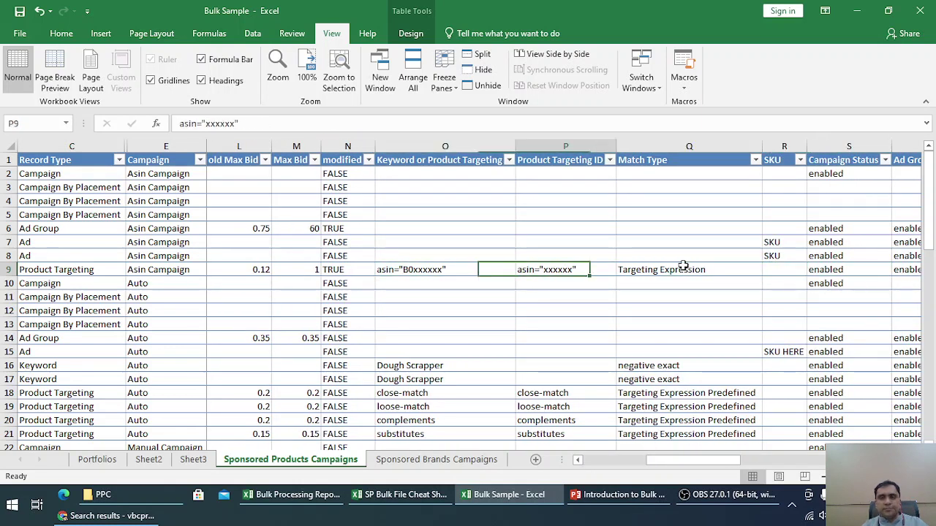
Step: Look along row 9 through the Impressions, cpc, ctr, cr, cp orders and statement columns
key(Right)
key(Right)
key(Right)
key(Right)
key(Right)
key(Right)
key(Right)
key(Right)
key(Right)
key(Right)
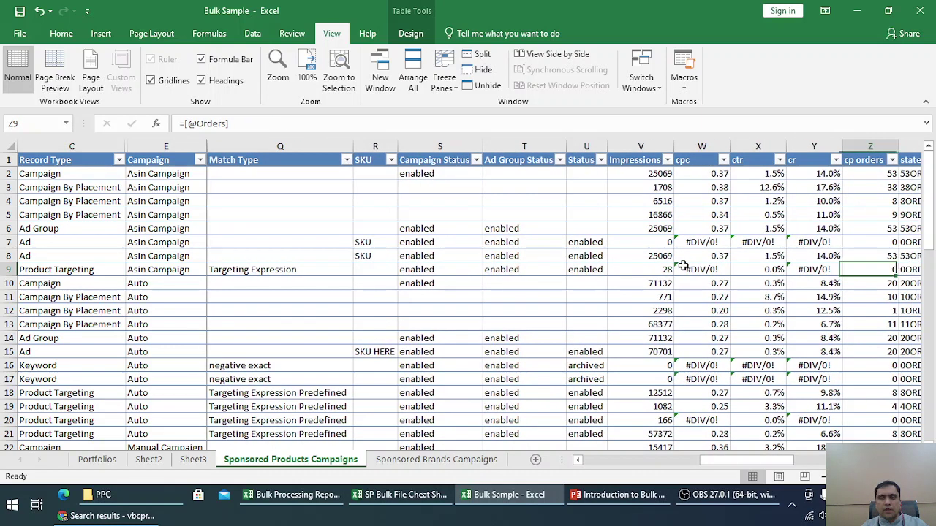
key(Right)
key(Right)
key(Left)
key(Left)
key(Left)
key(Left)
key(Left)
key(Left)
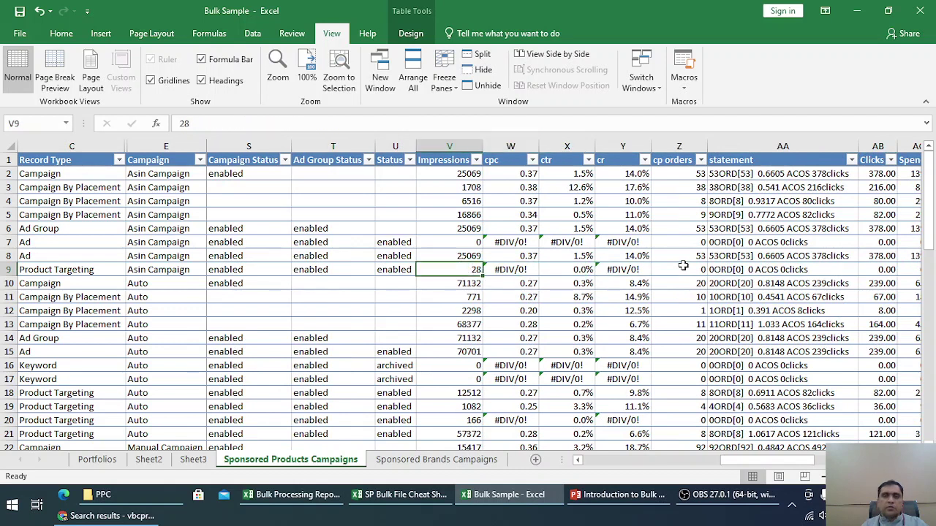
Step: Select the cpc, ctr and cr columns of the campaign table to examine the calculated metrics
click(512, 147)
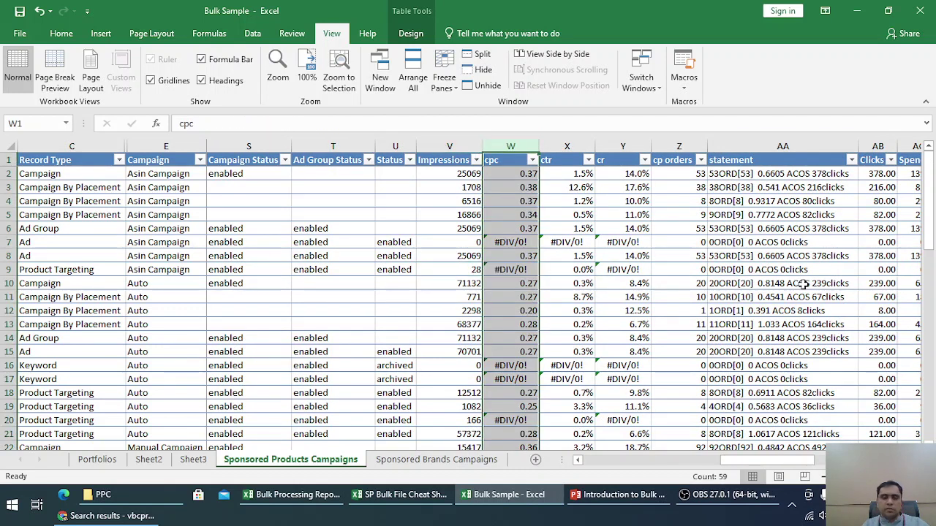
key(shift+Right)
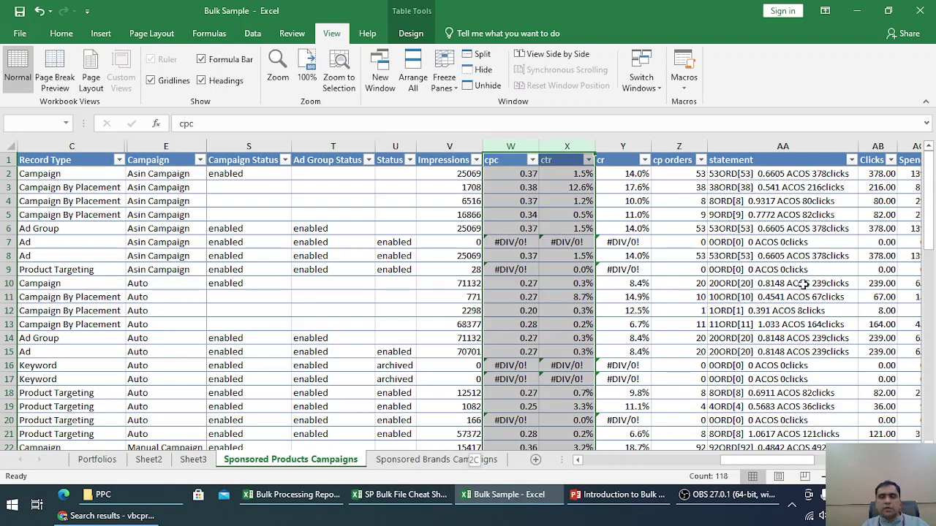
key(shift+Right)
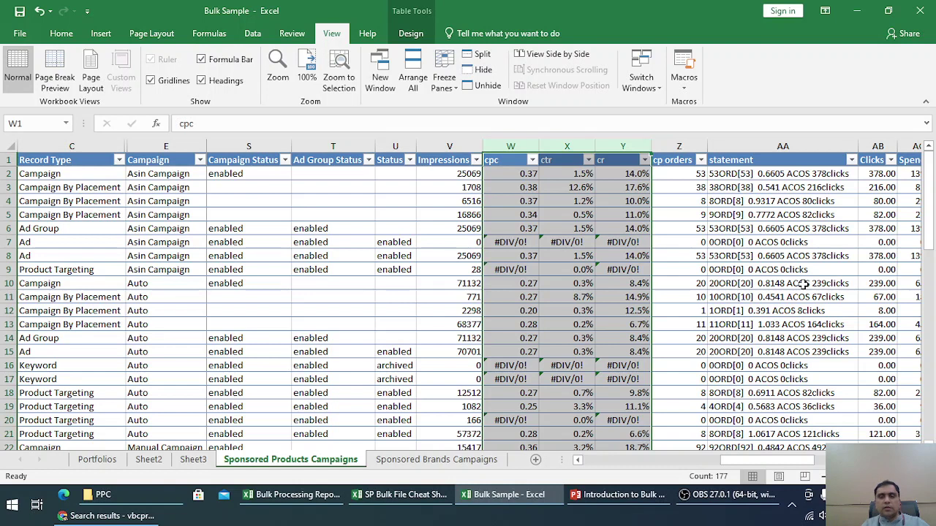
drag(781, 462, 760, 464)
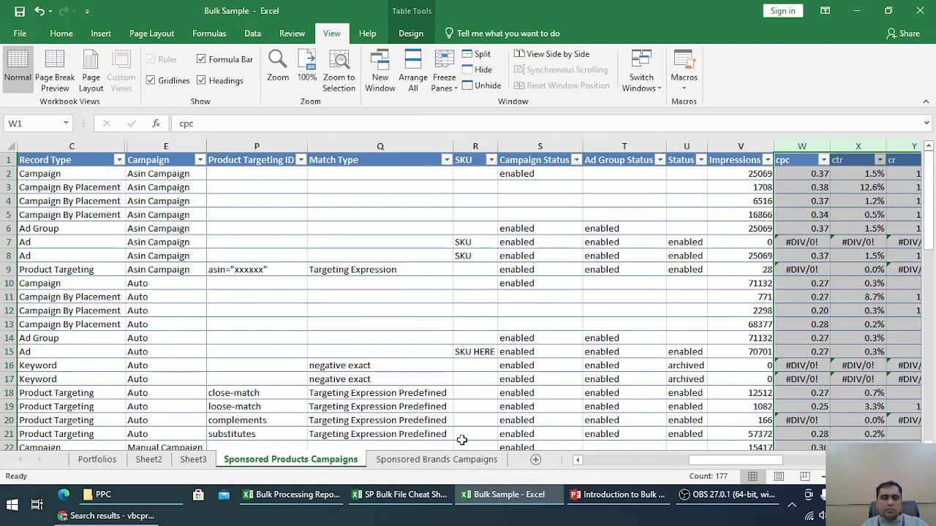
Step: Open Sheet3 and examine the bid table rows whose Min Acos is 40.01% and 80.01%
click(192, 459)
click(153, 226)
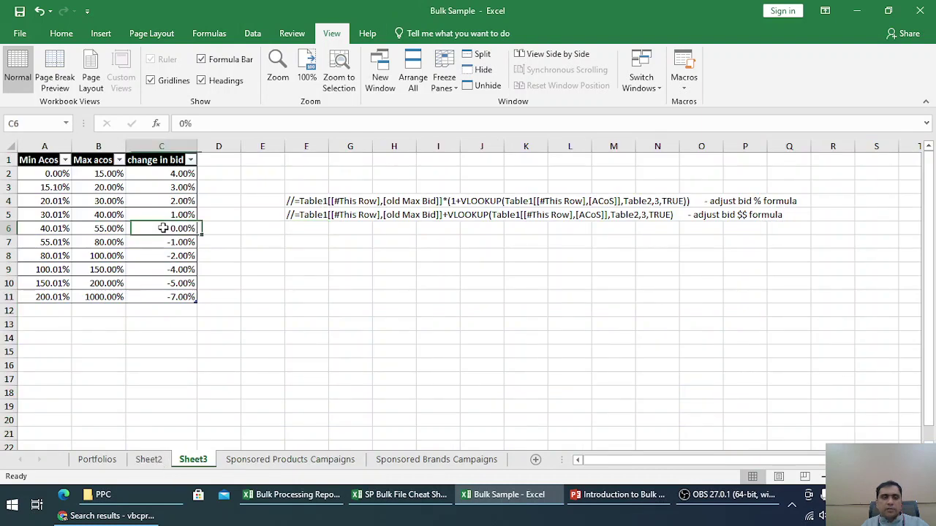
key(Left)
key(Left)
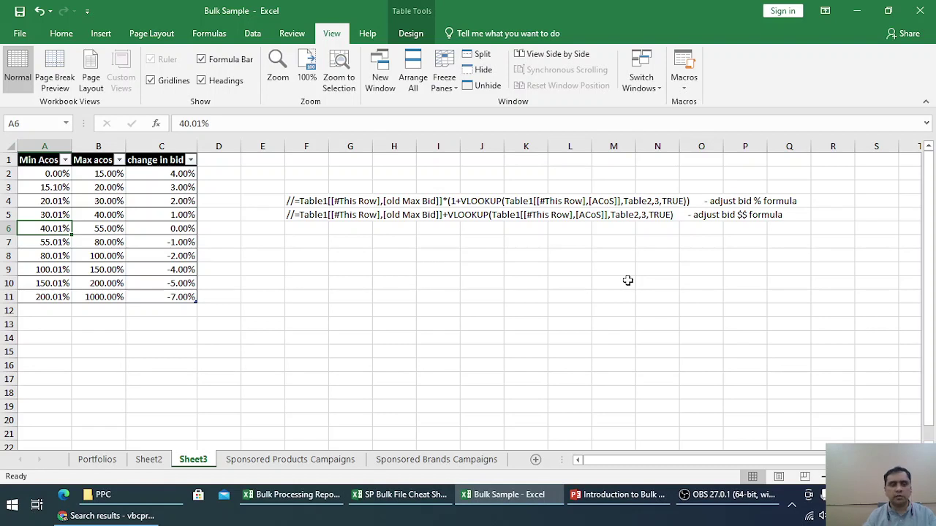
key(Down)
key(Down)
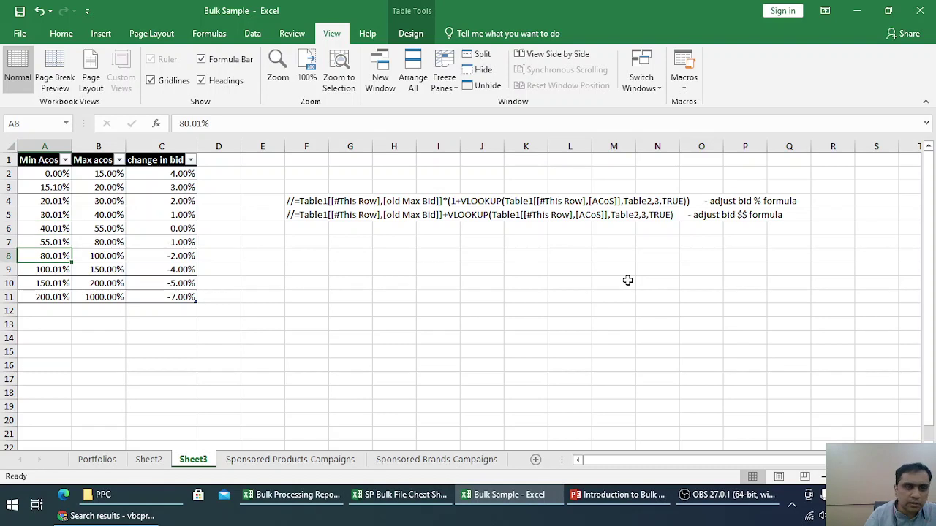
key(Right)
key(Left)
key(Right)
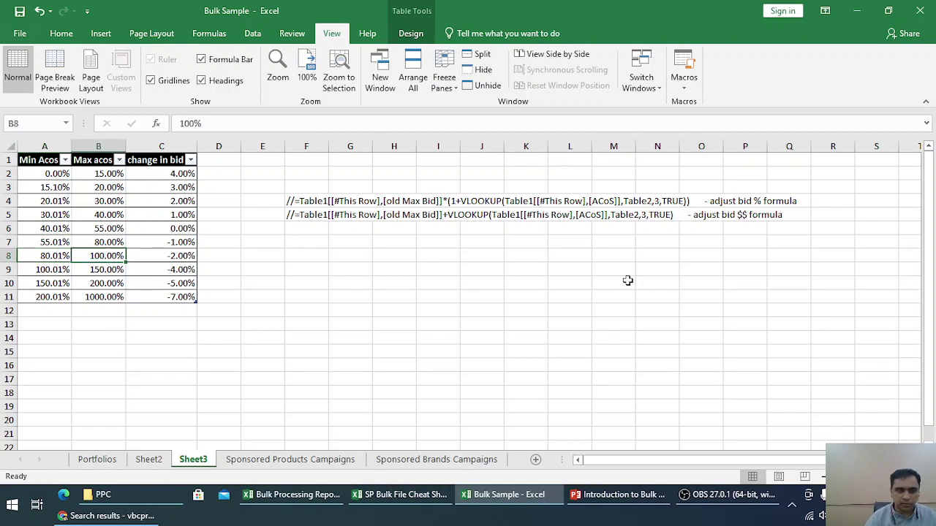
key(Left)
key(Right)
key(Right)
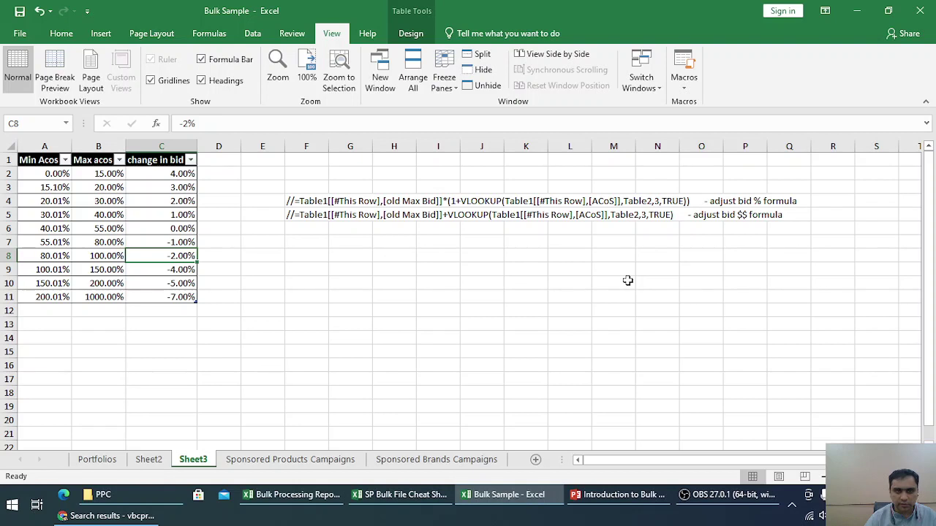
Step: Compare the 40.01–55% and 30.01–40% ACoS ranges with their changes in bid on Sheet3
key(Left)
key(Up)
key(Up)
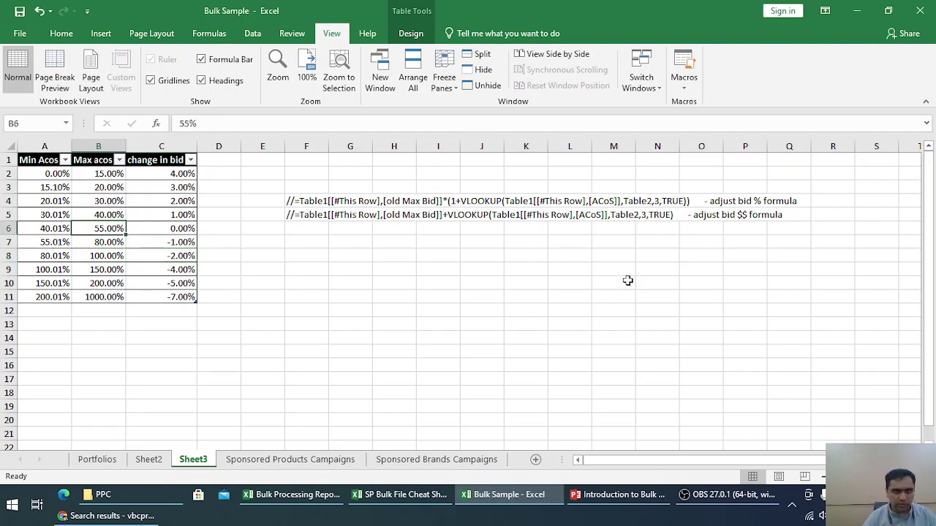
key(Left)
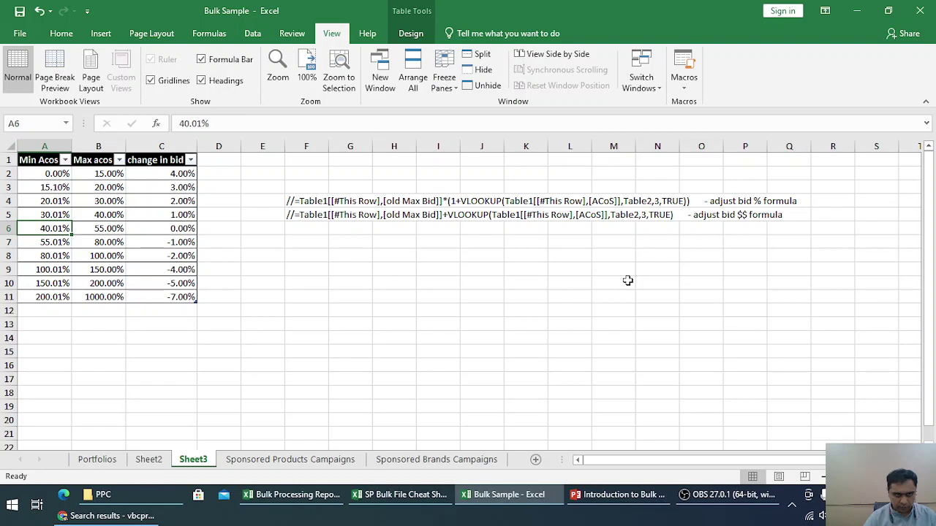
key(Right)
key(Right)
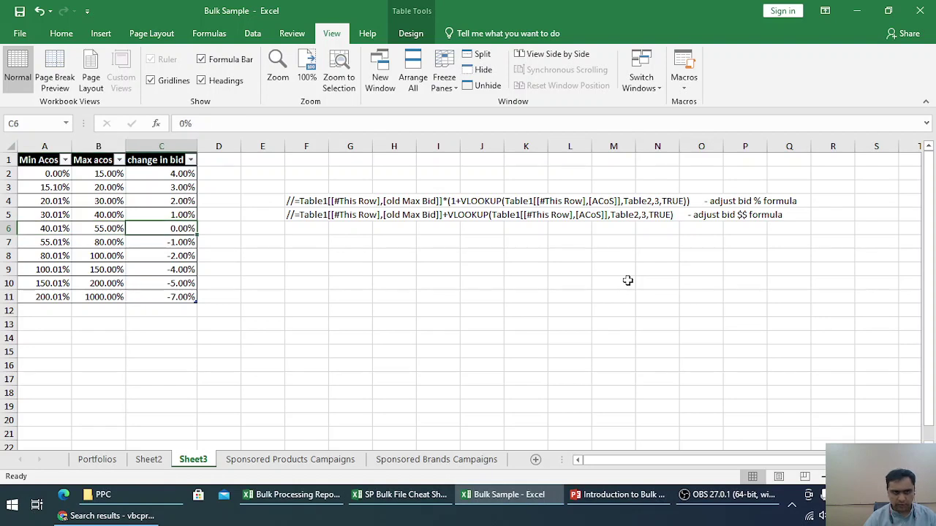
key(Up)
key(Left)
key(Left)
key(Right)
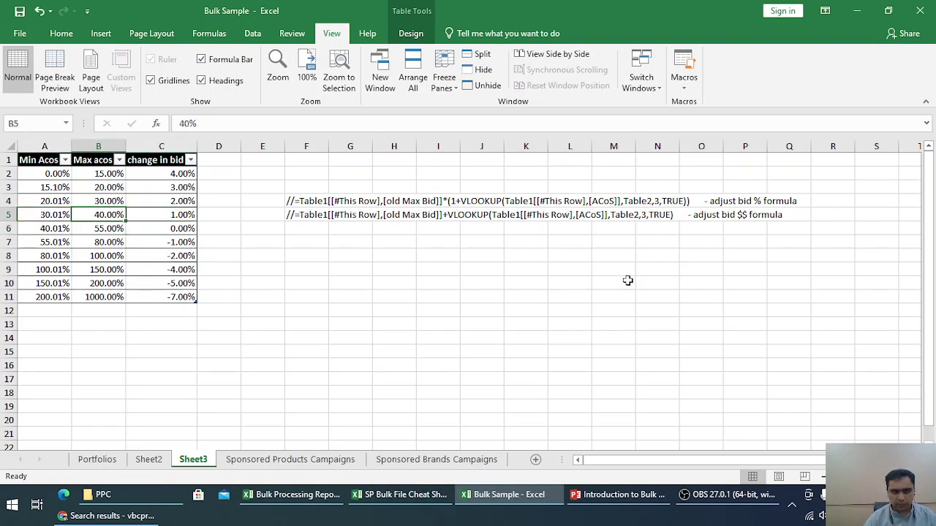
key(Right)
Step: Examine the bid increases and decreases in the change in bid column of the Sheet3 table
key(Up)
key(Up)
key(Up)
key(Up)
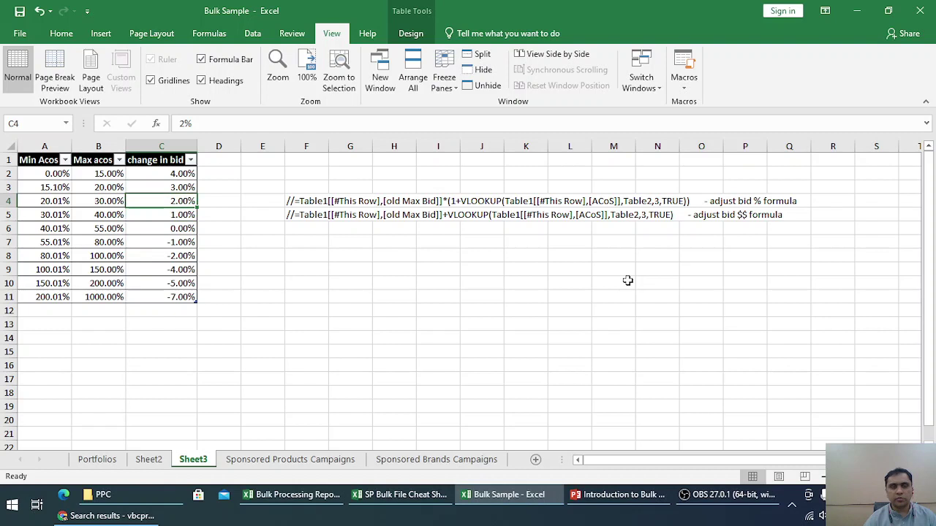
key(Down)
key(Down)
key(Down)
key(Down)
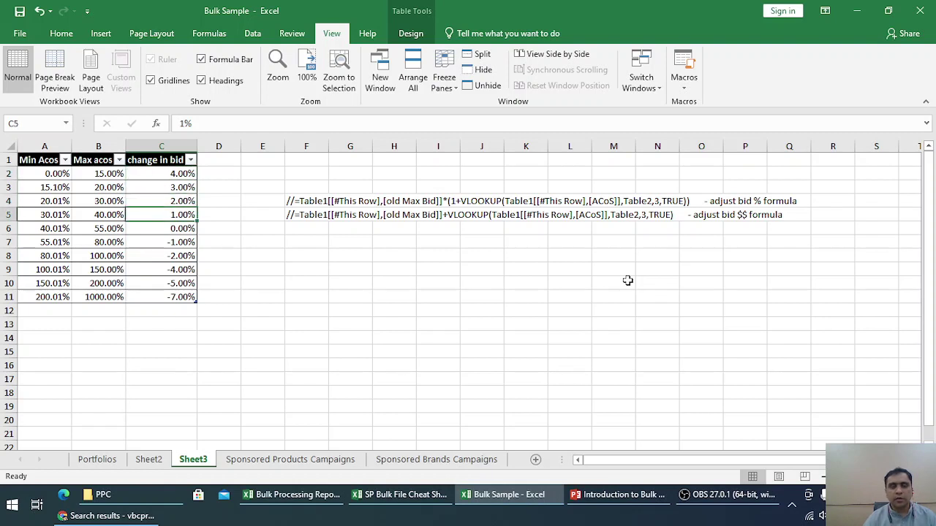
key(Down)
key(Down)
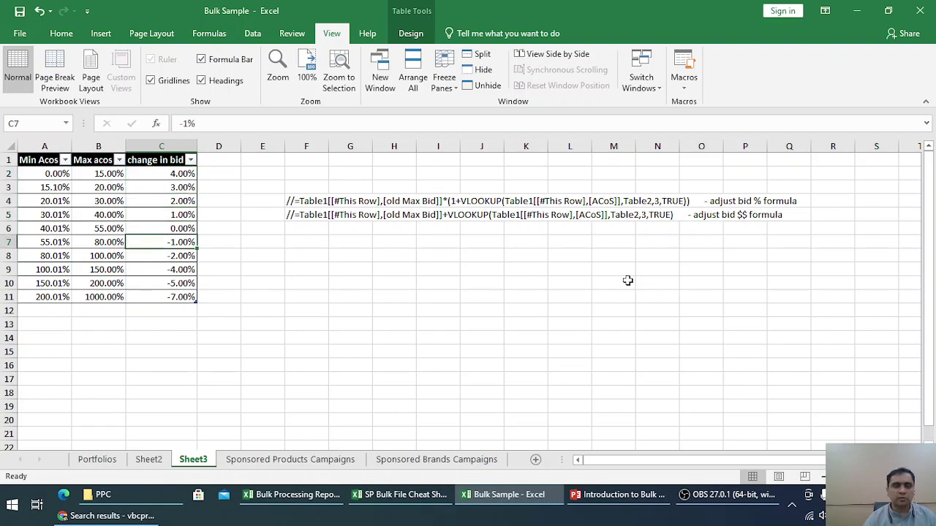
Step: Collapse the Auto and Exact Campaign groups in the Sheet2 pivot table, keeping Asin Campaign expanded
click(149, 461)
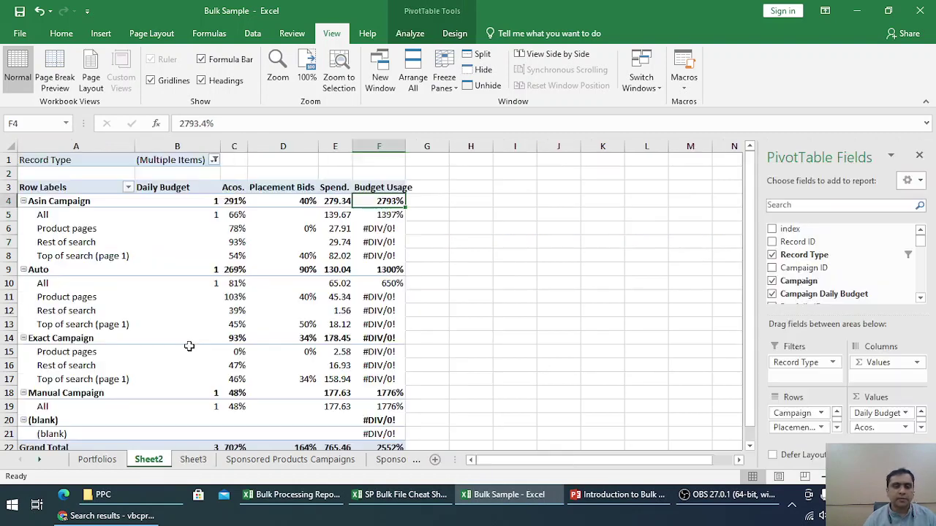
click(23, 200)
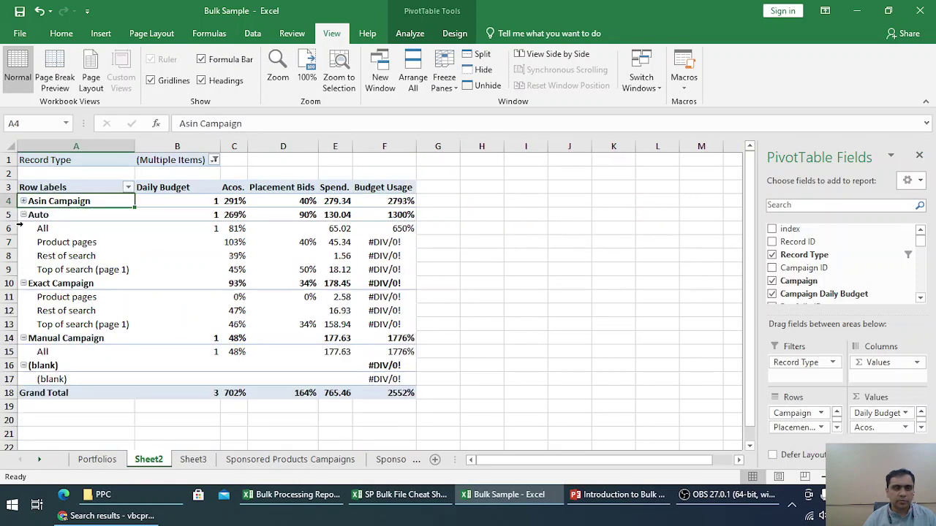
click(24, 214)
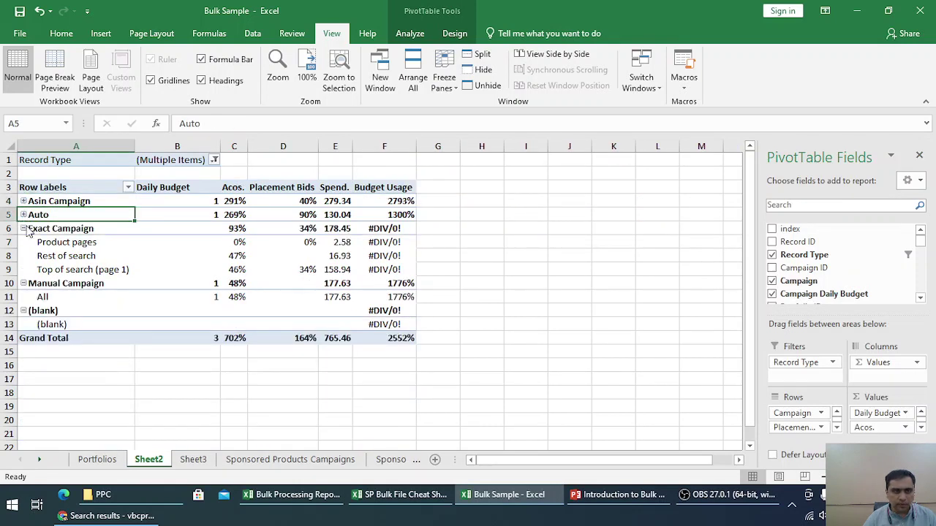
click(24, 228)
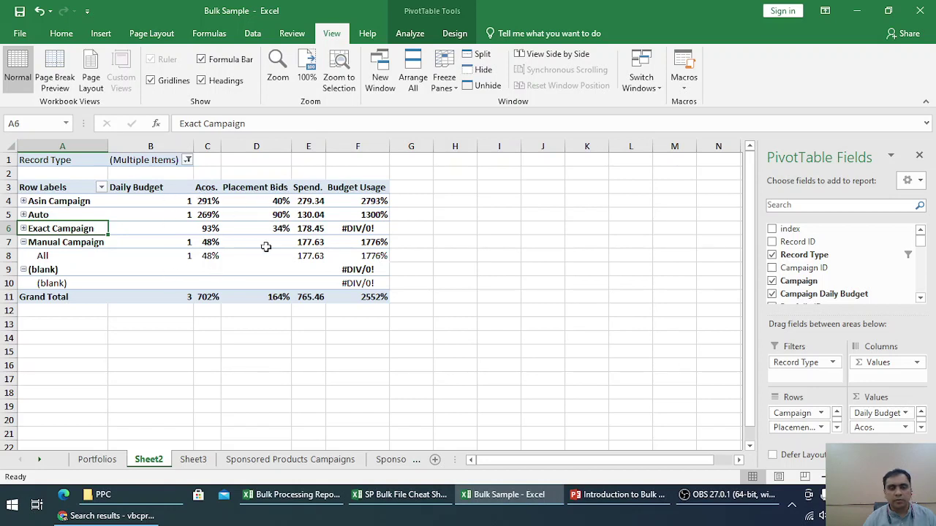
click(24, 201)
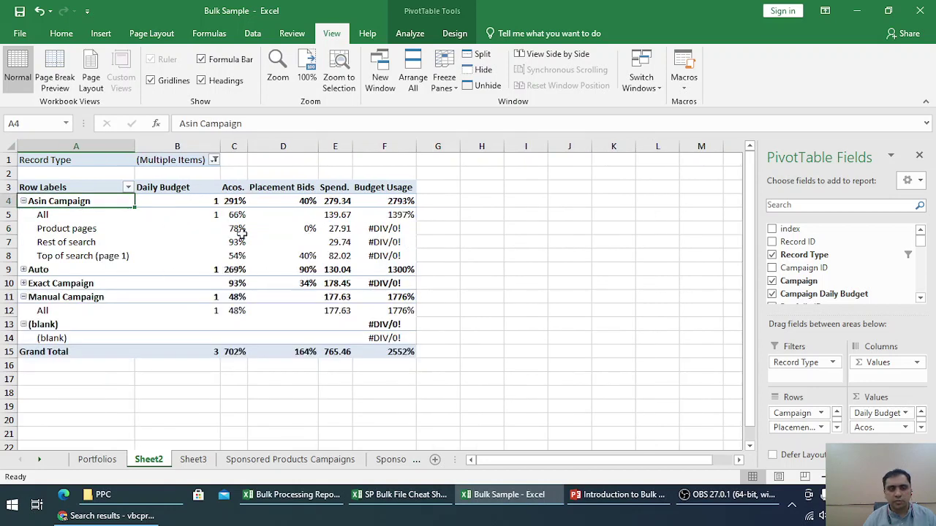